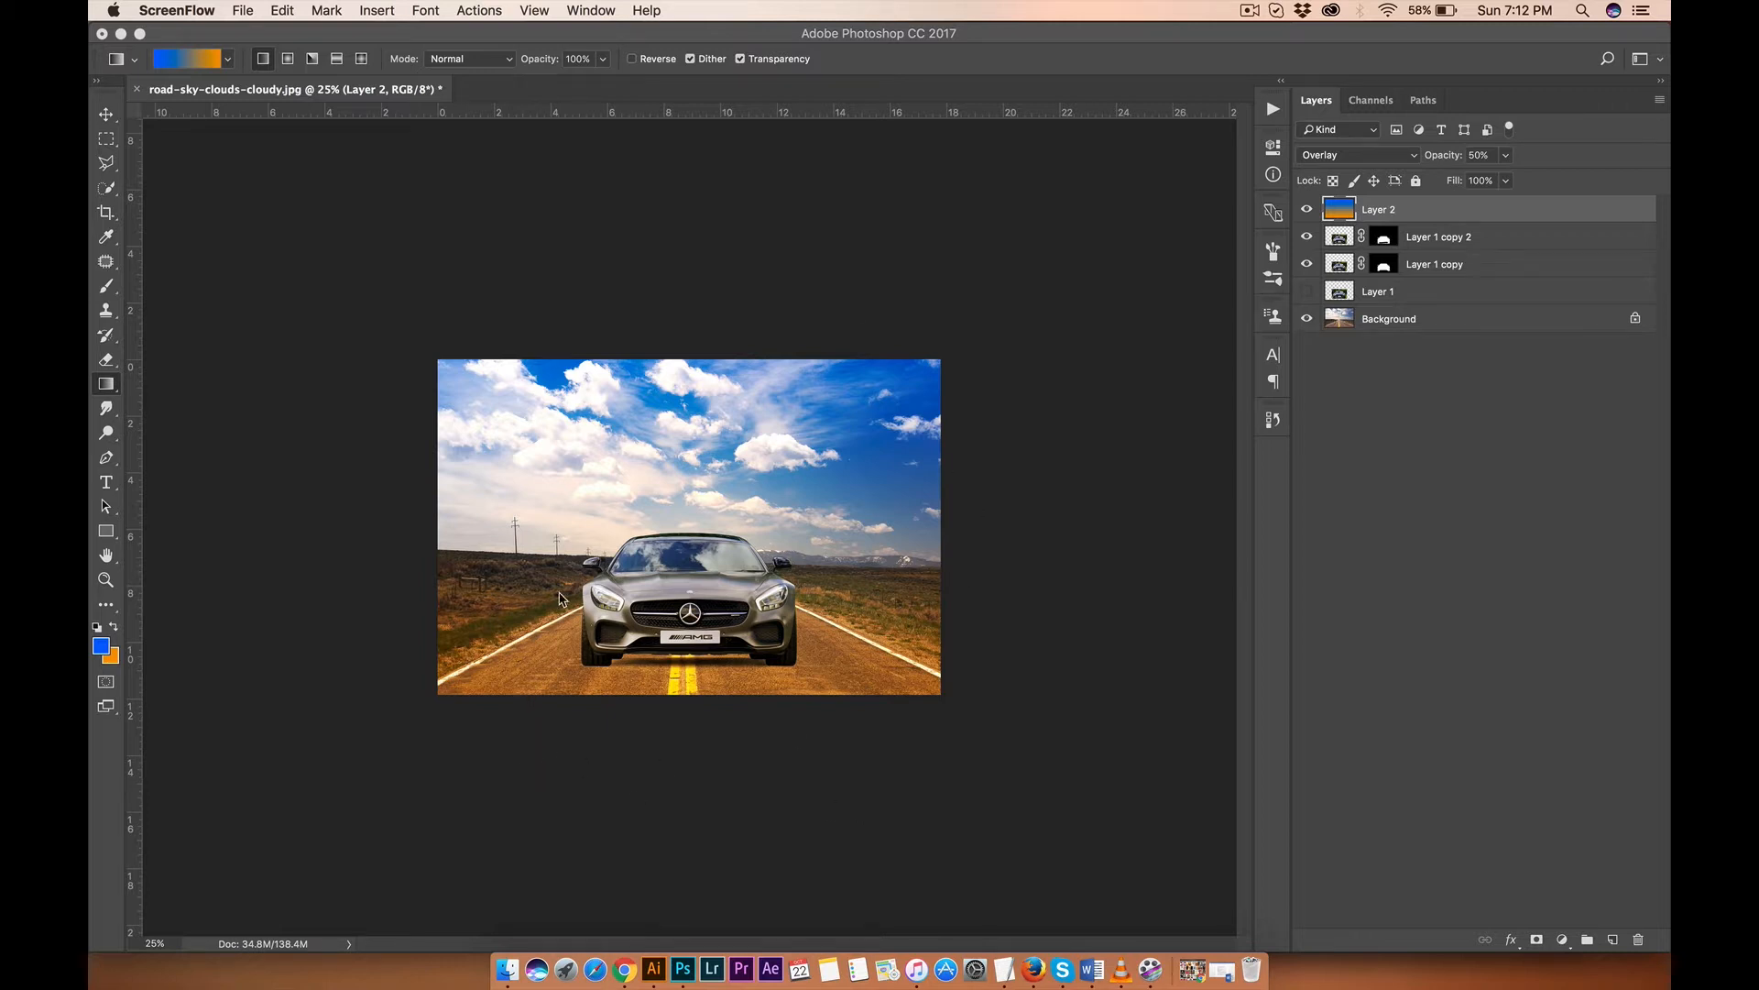
Step: Hide Layer 2, Layer 1 copy 2 and Layer 1 copy to view the road background alone
{"action": "left_click", "coordinate": [372, 519]}
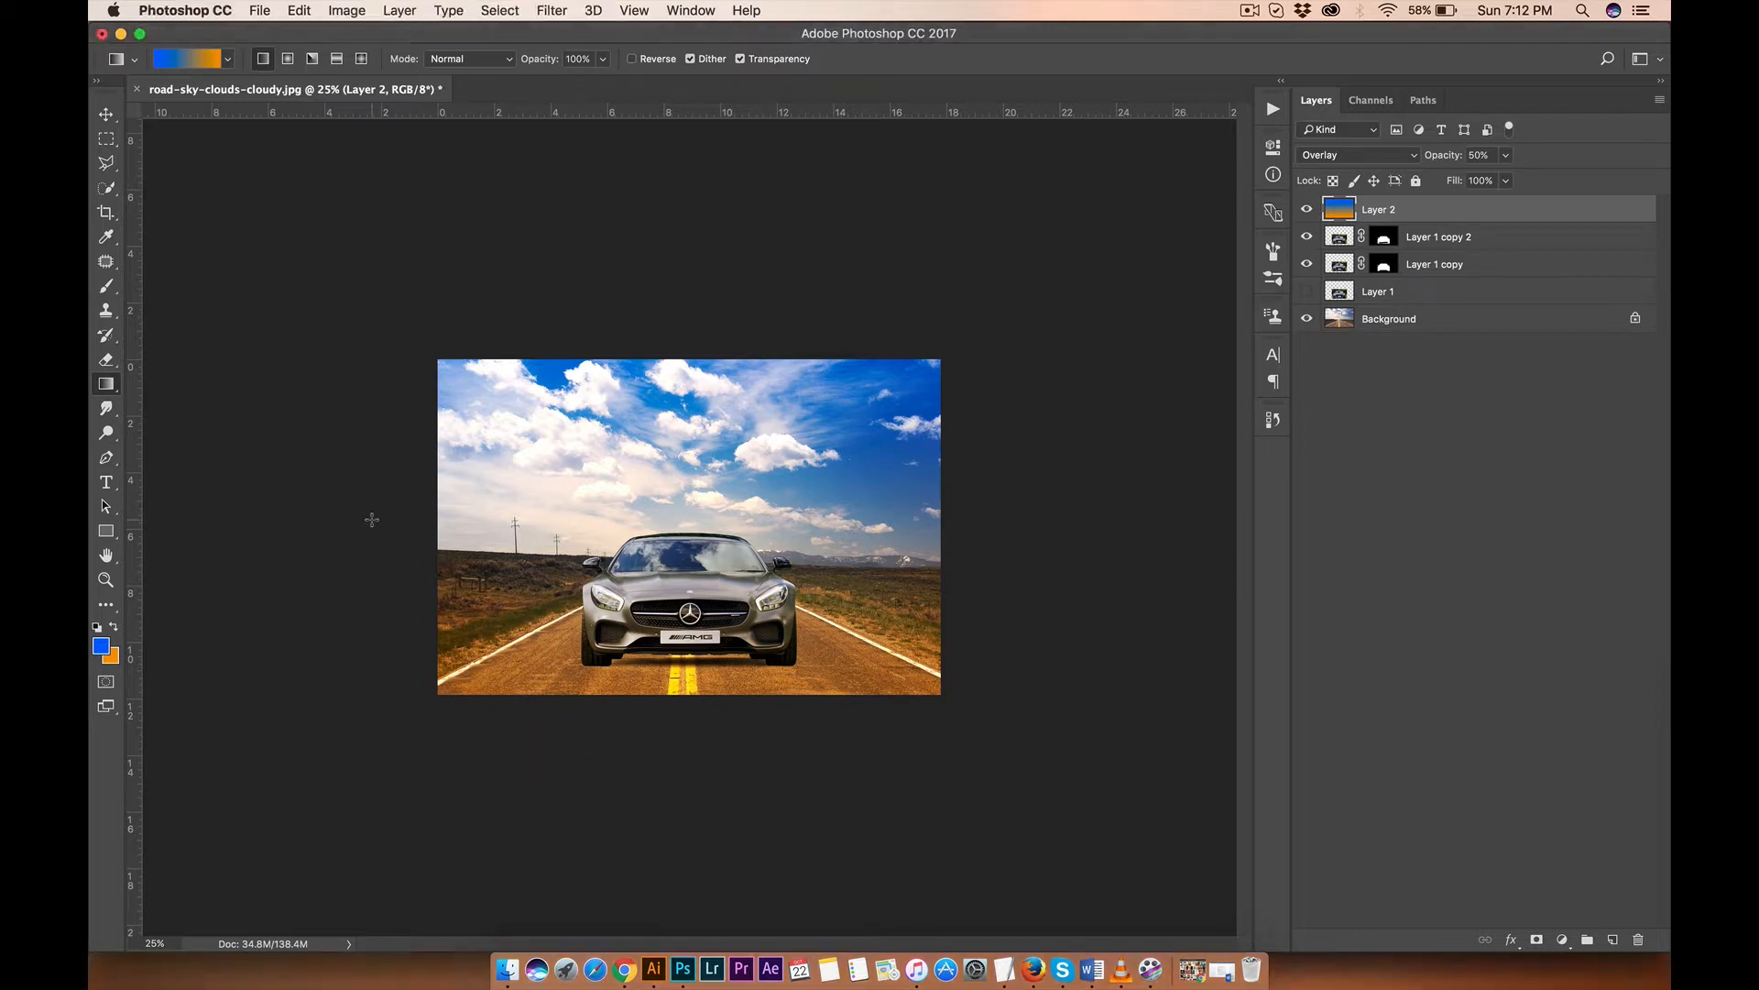
{"action": "key", "text": "super+equal"}
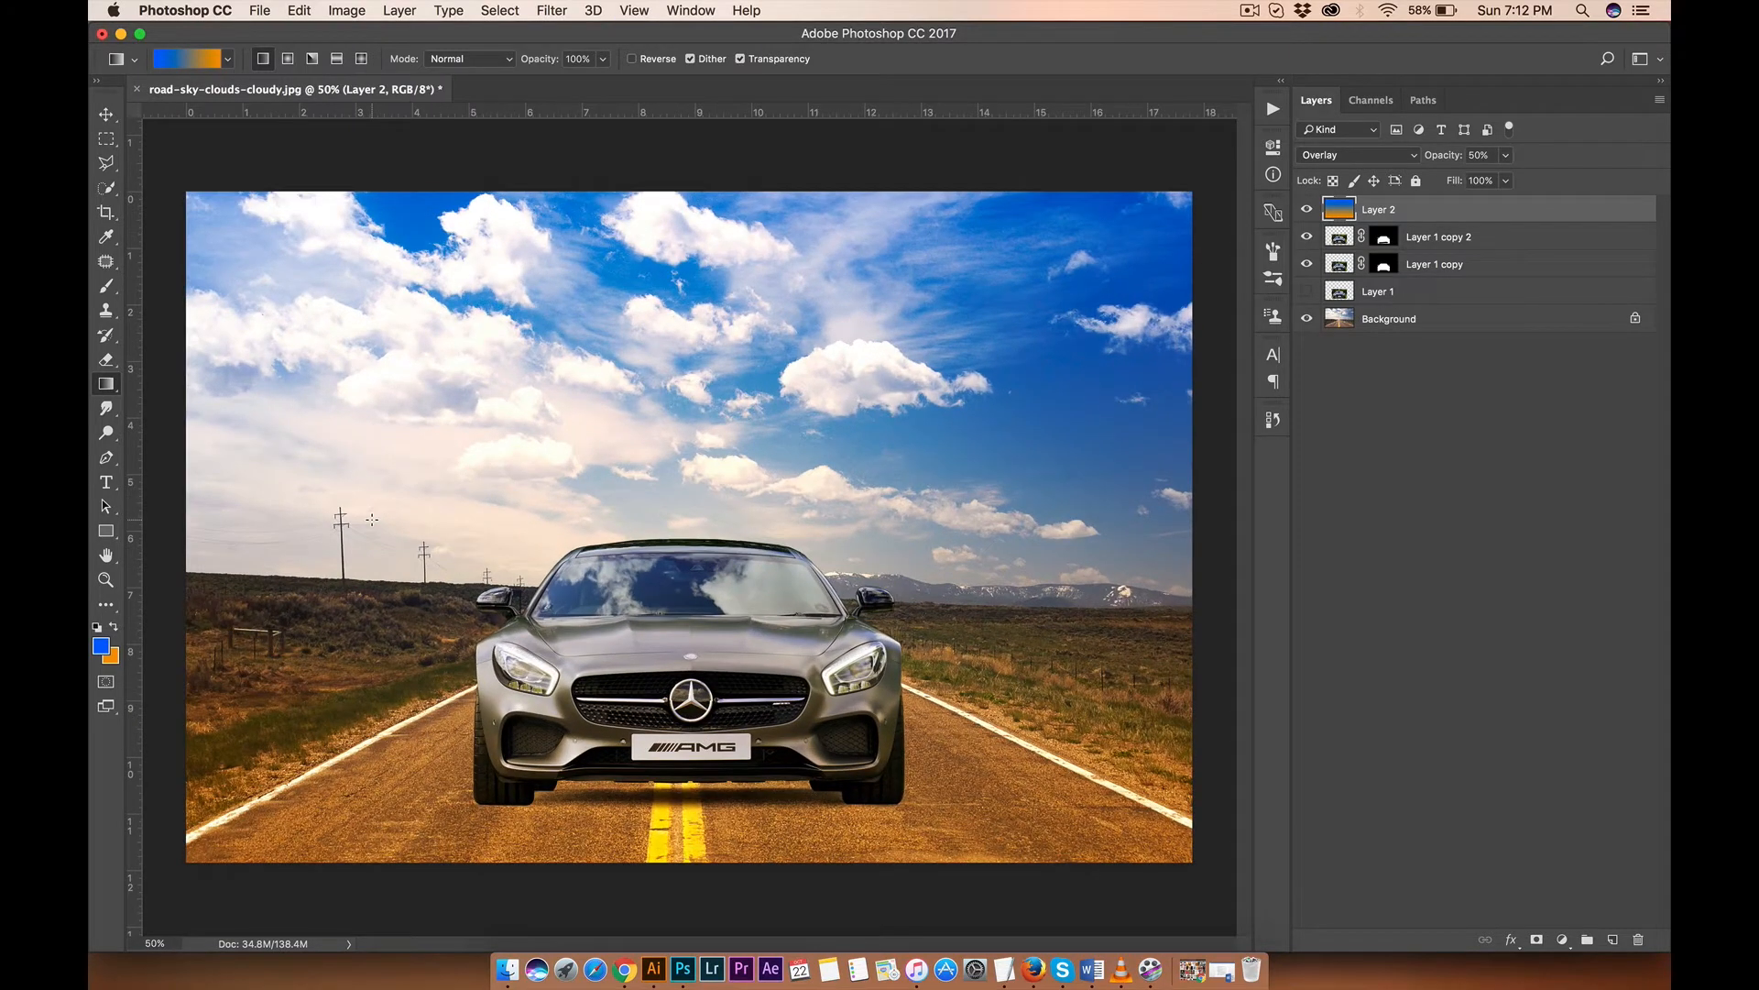
{"action": "key", "text": "super+minus"}
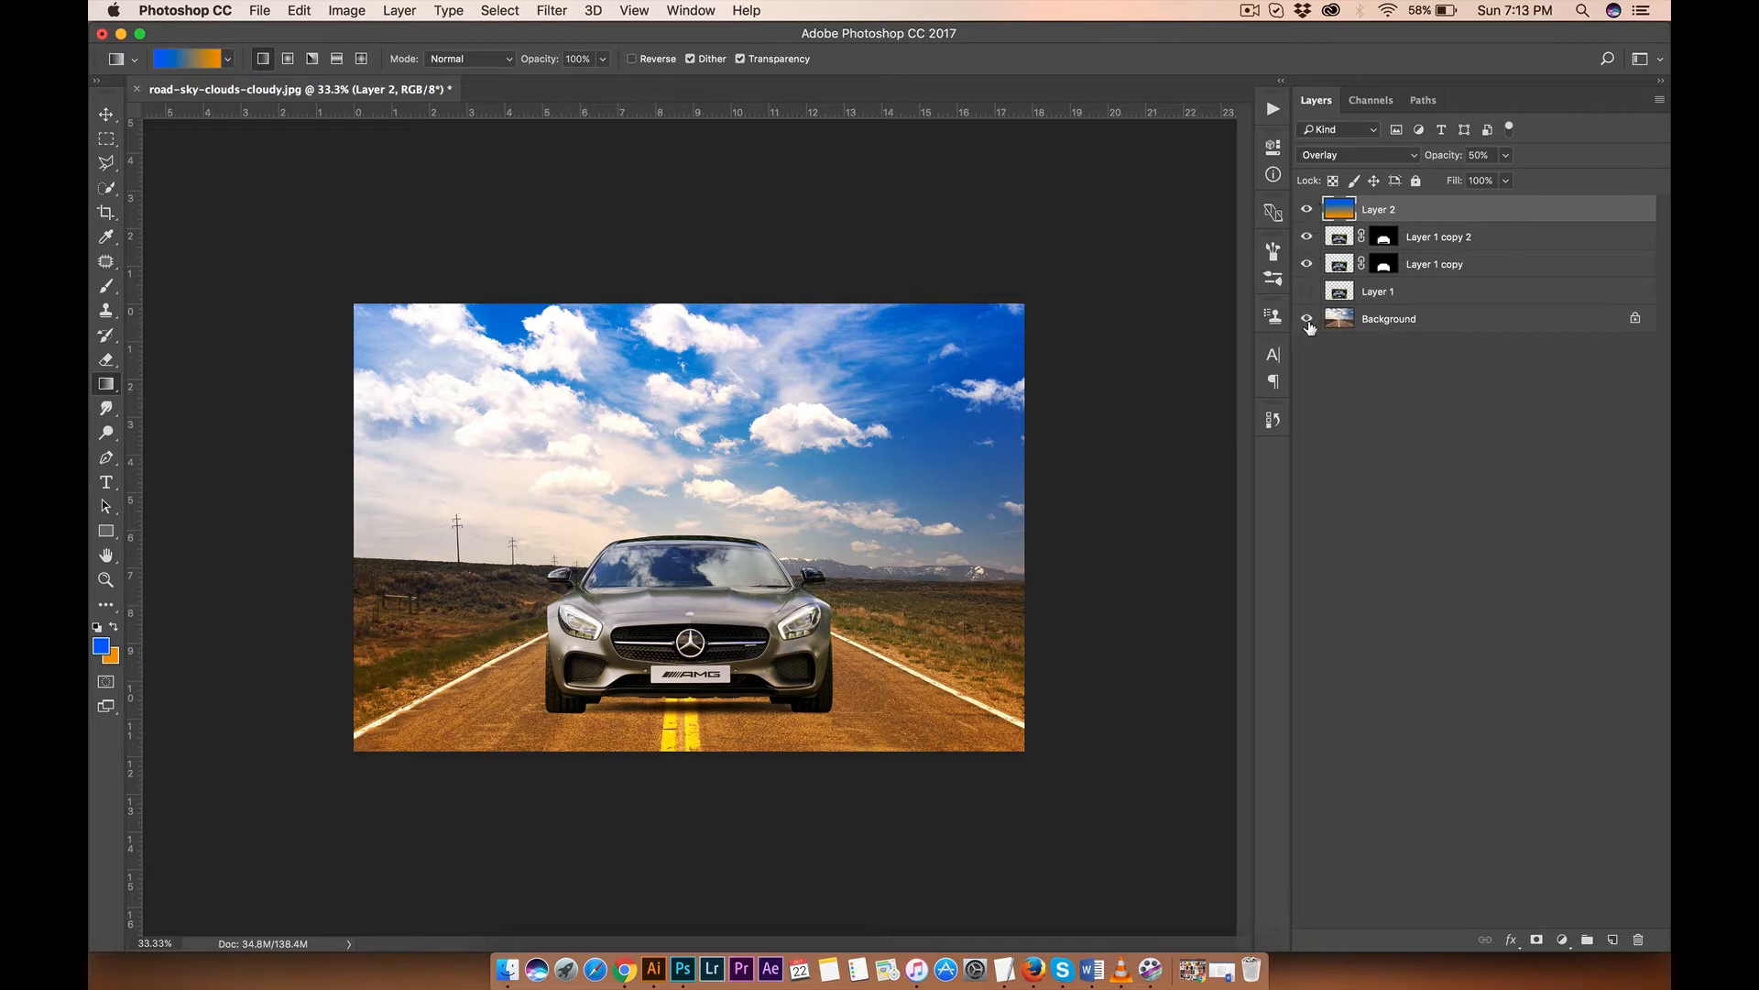
{"action": "left_click", "coordinate": [1306, 209]}
{"action": "left_click", "coordinate": [1306, 236]}
{"action": "left_click", "coordinate": [1306, 263]}
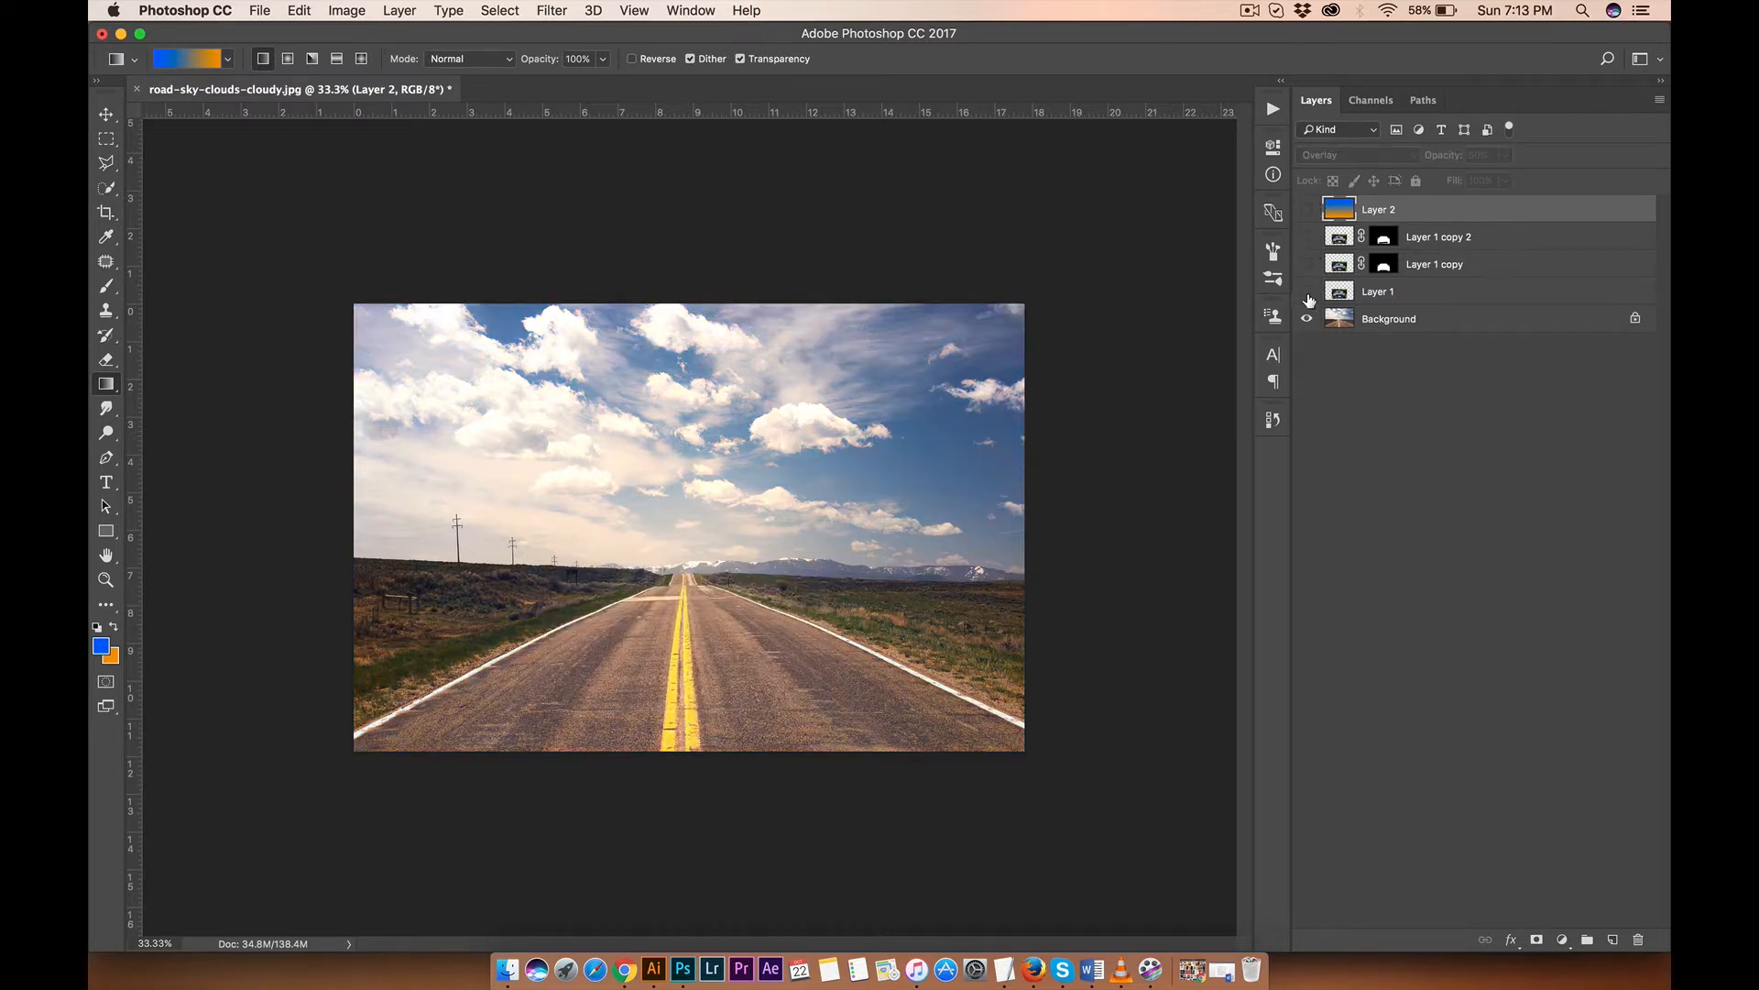
Step: Review the composite's build-up by showing Layer 1, swapping it for the masked Layer 1 copy, and restoring Layer 1 copy 2 and Layer 2
{"action": "left_click", "coordinate": [1307, 293]}
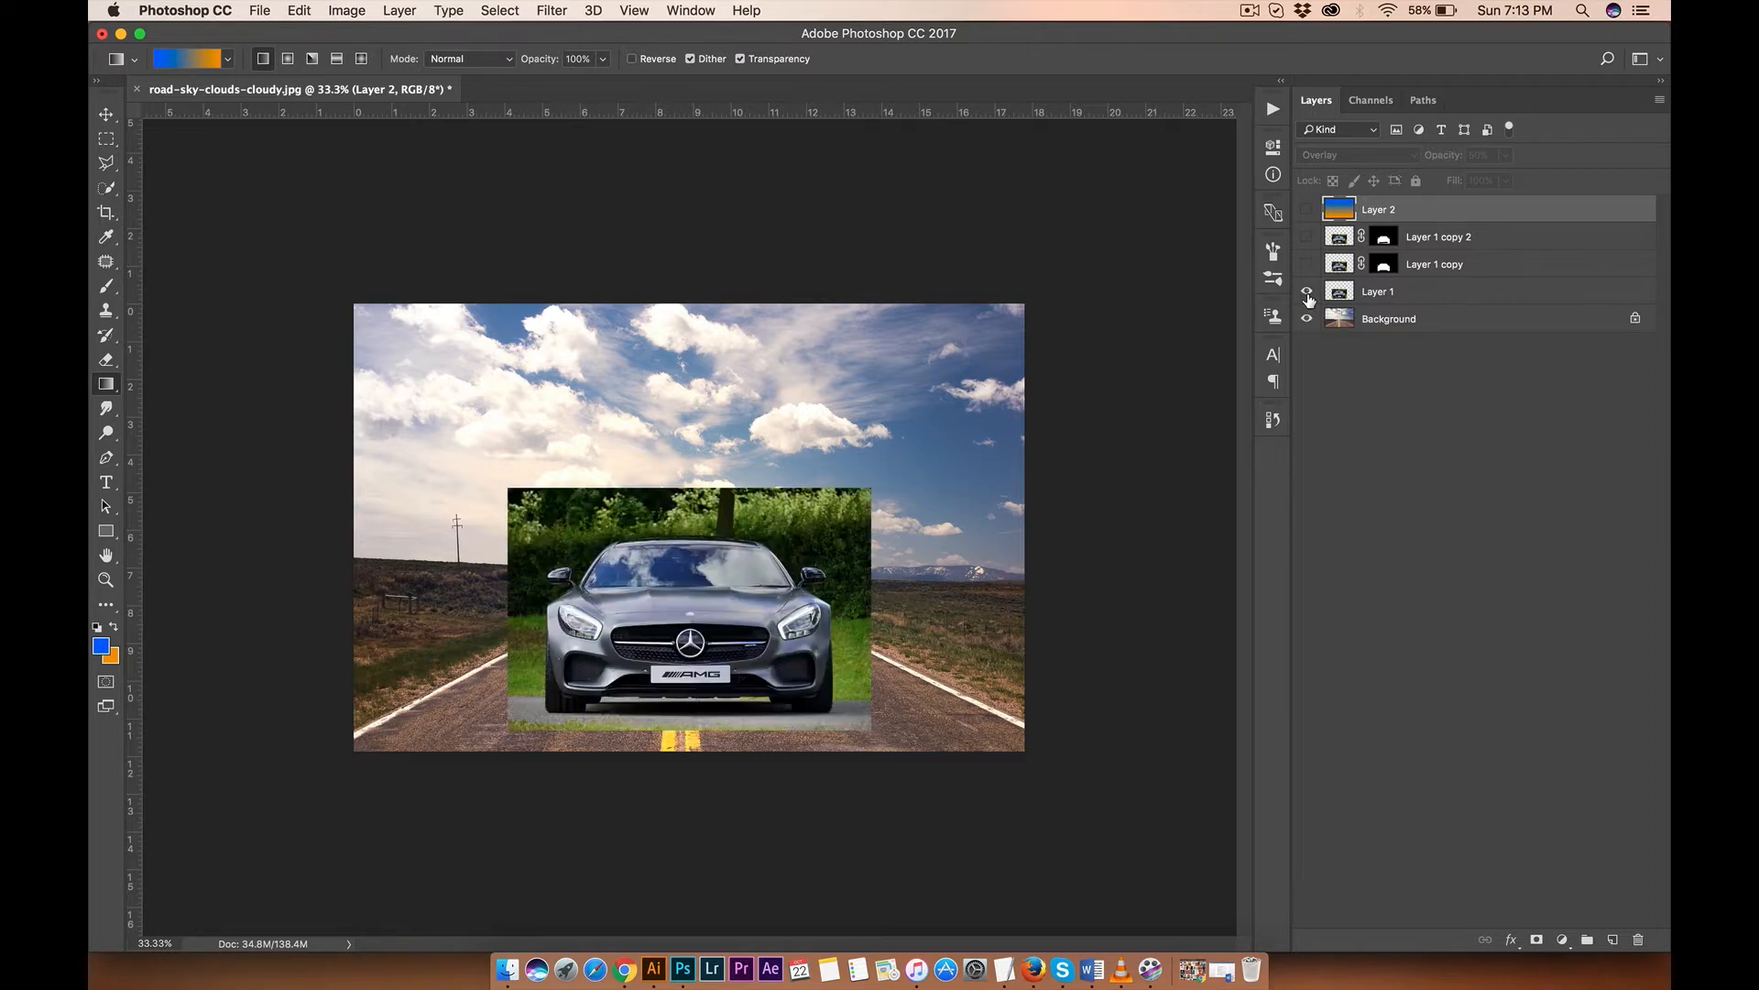
{"action": "left_click", "coordinate": [1307, 264]}
{"action": "left_click", "coordinate": [1307, 291]}
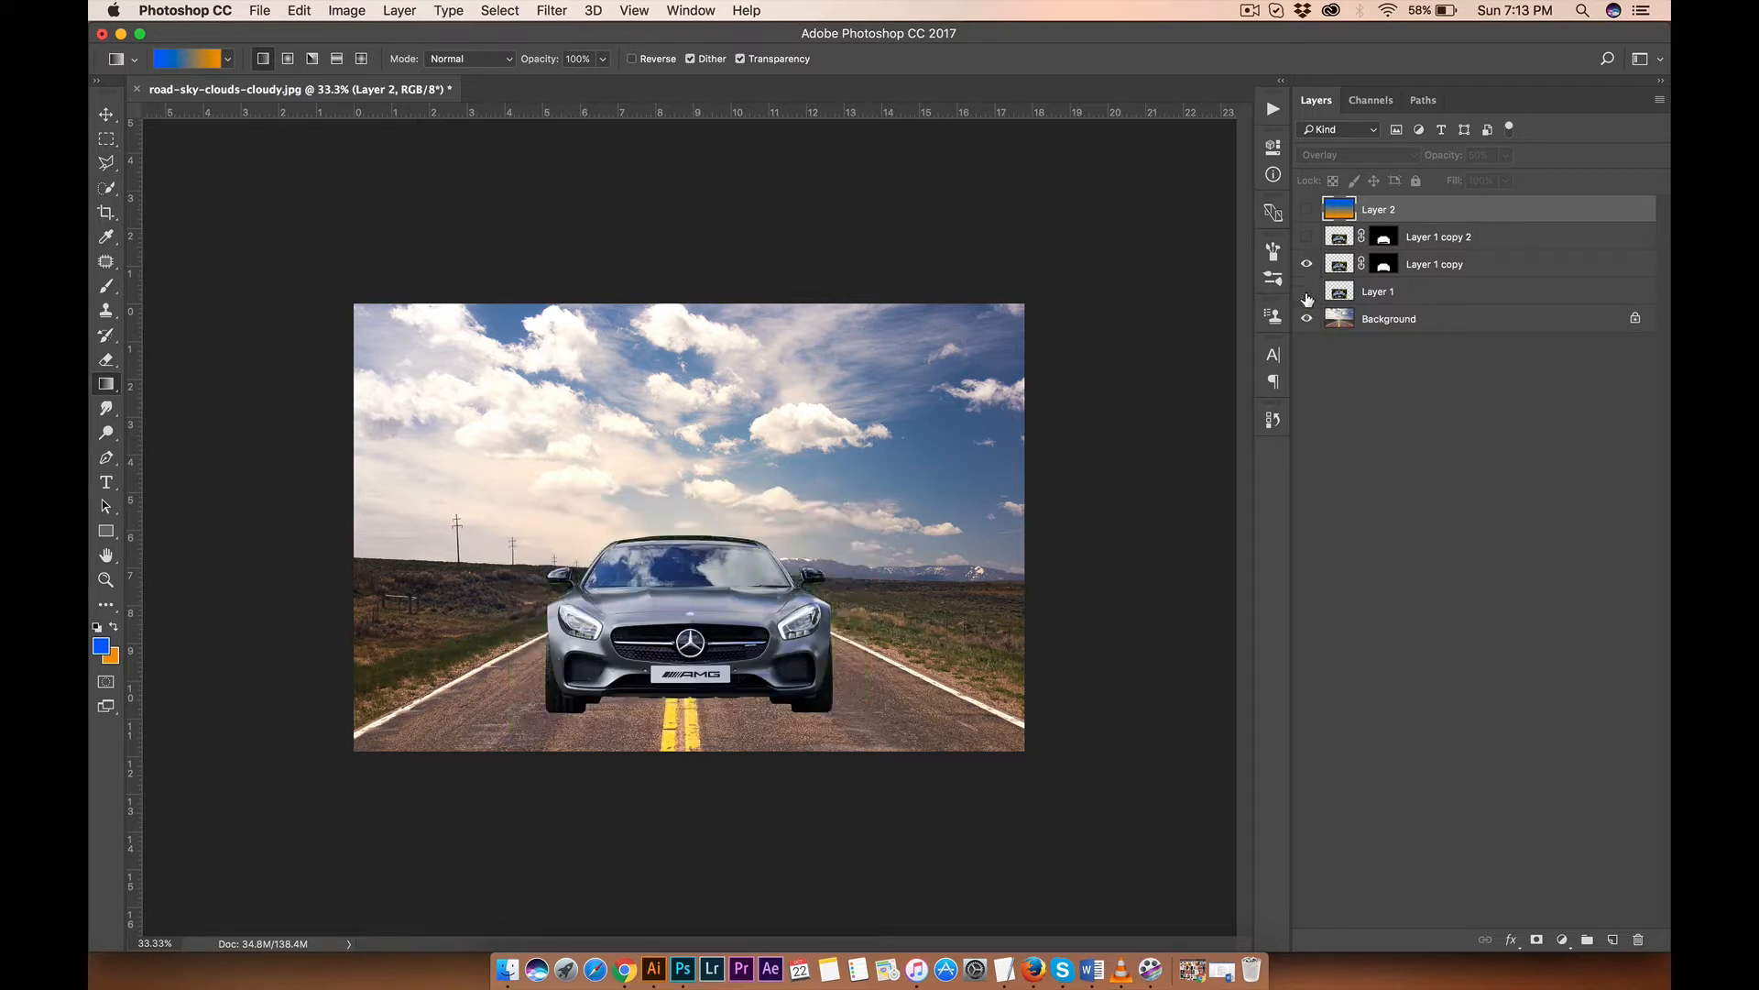
{"action": "left_click", "coordinate": [1309, 239]}
{"action": "left_click", "coordinate": [1309, 239]}
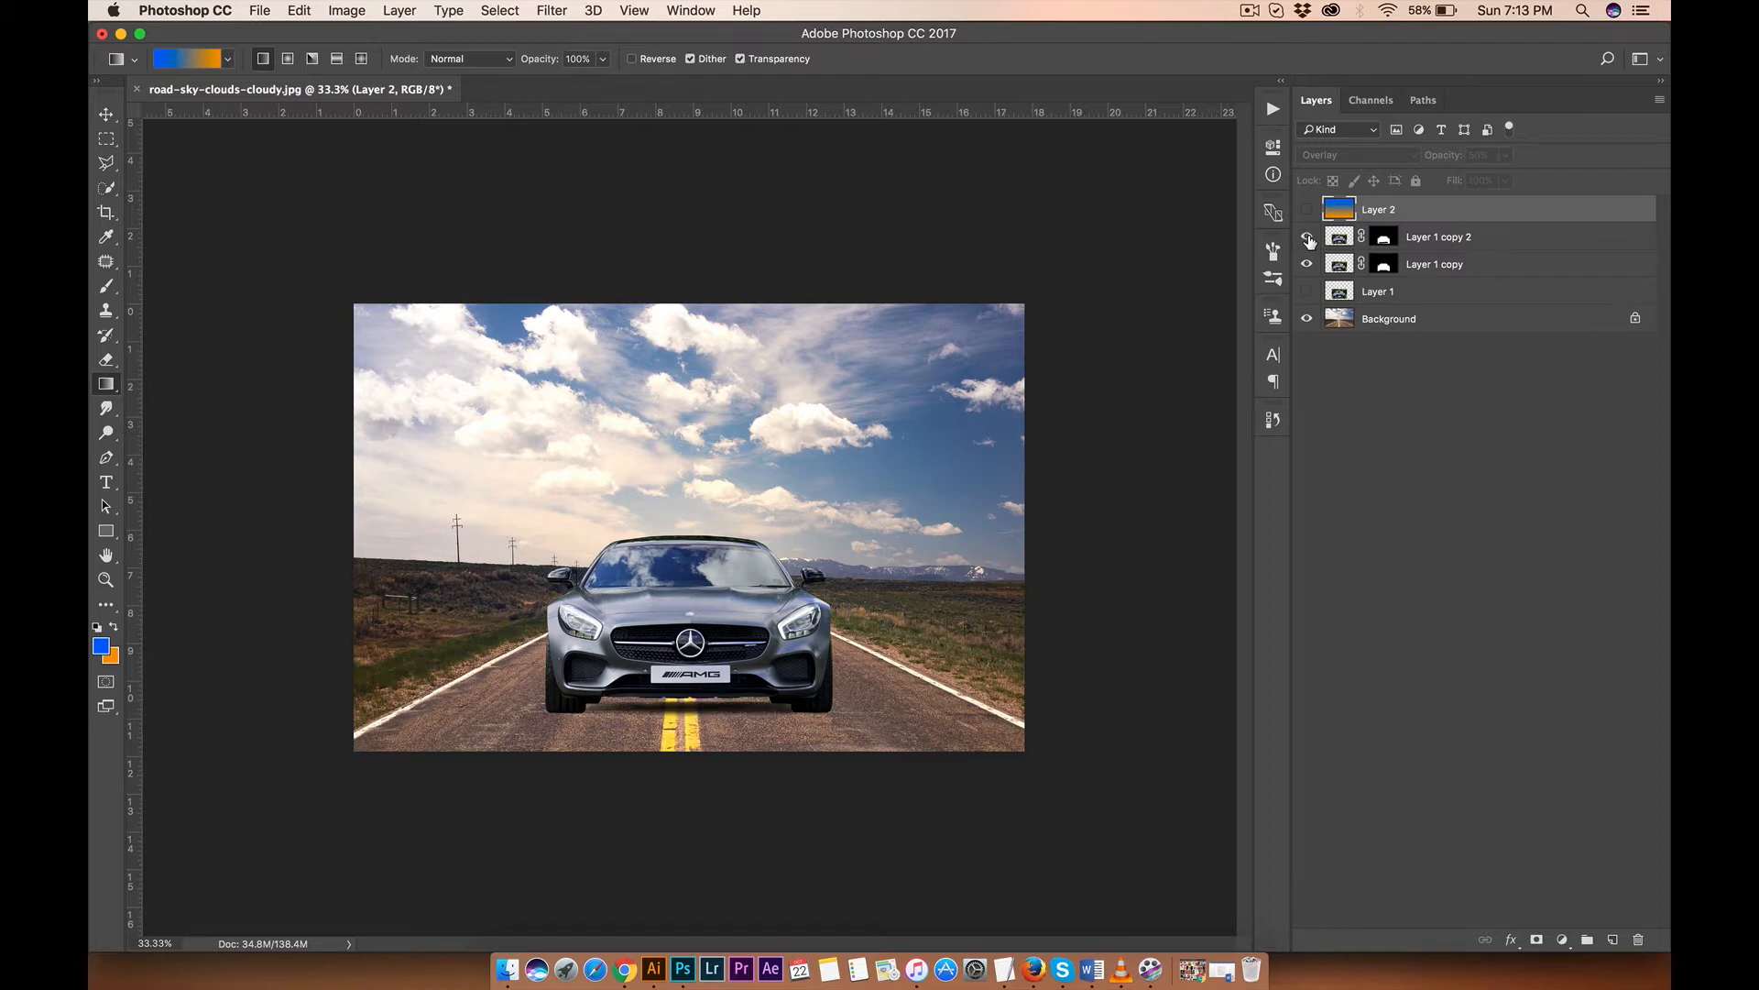
{"action": "left_click", "coordinate": [1307, 211]}
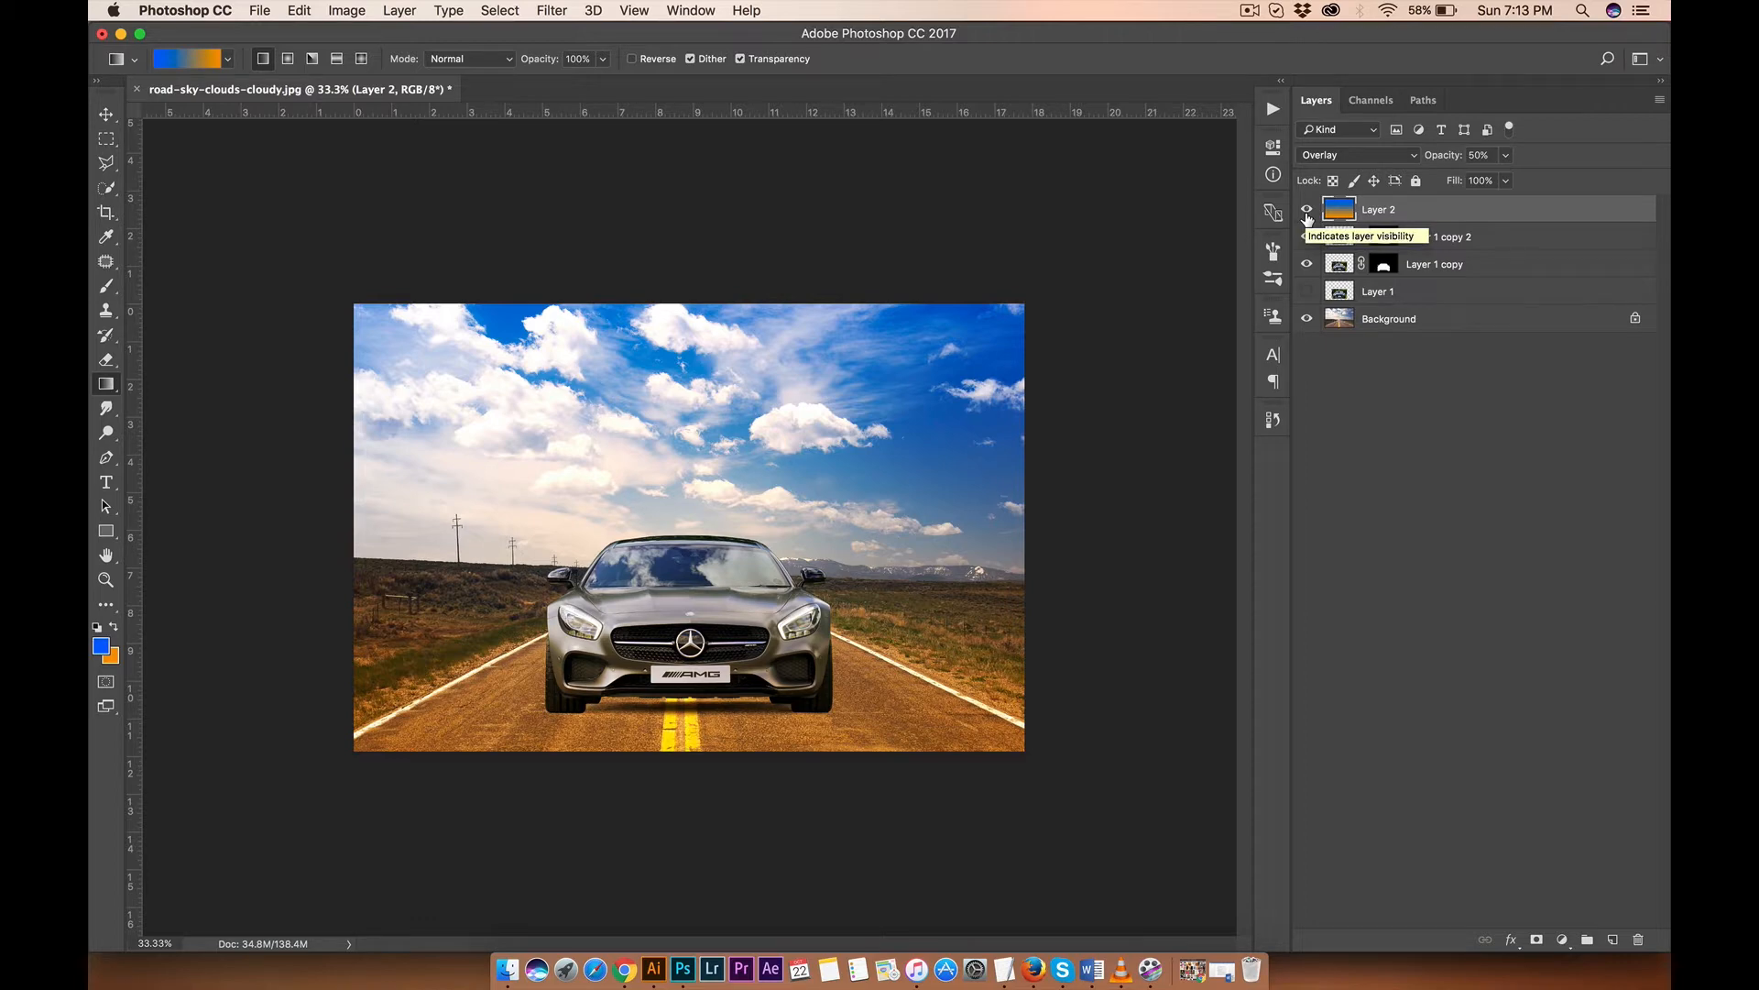
Step: Hide every layer except Background and save the document as creatingacomposite2.psd with Maximize Compatibility on
{"action": "left_click_drag", "start_coordinate": [1307, 214], "coordinate": [1308, 322]}
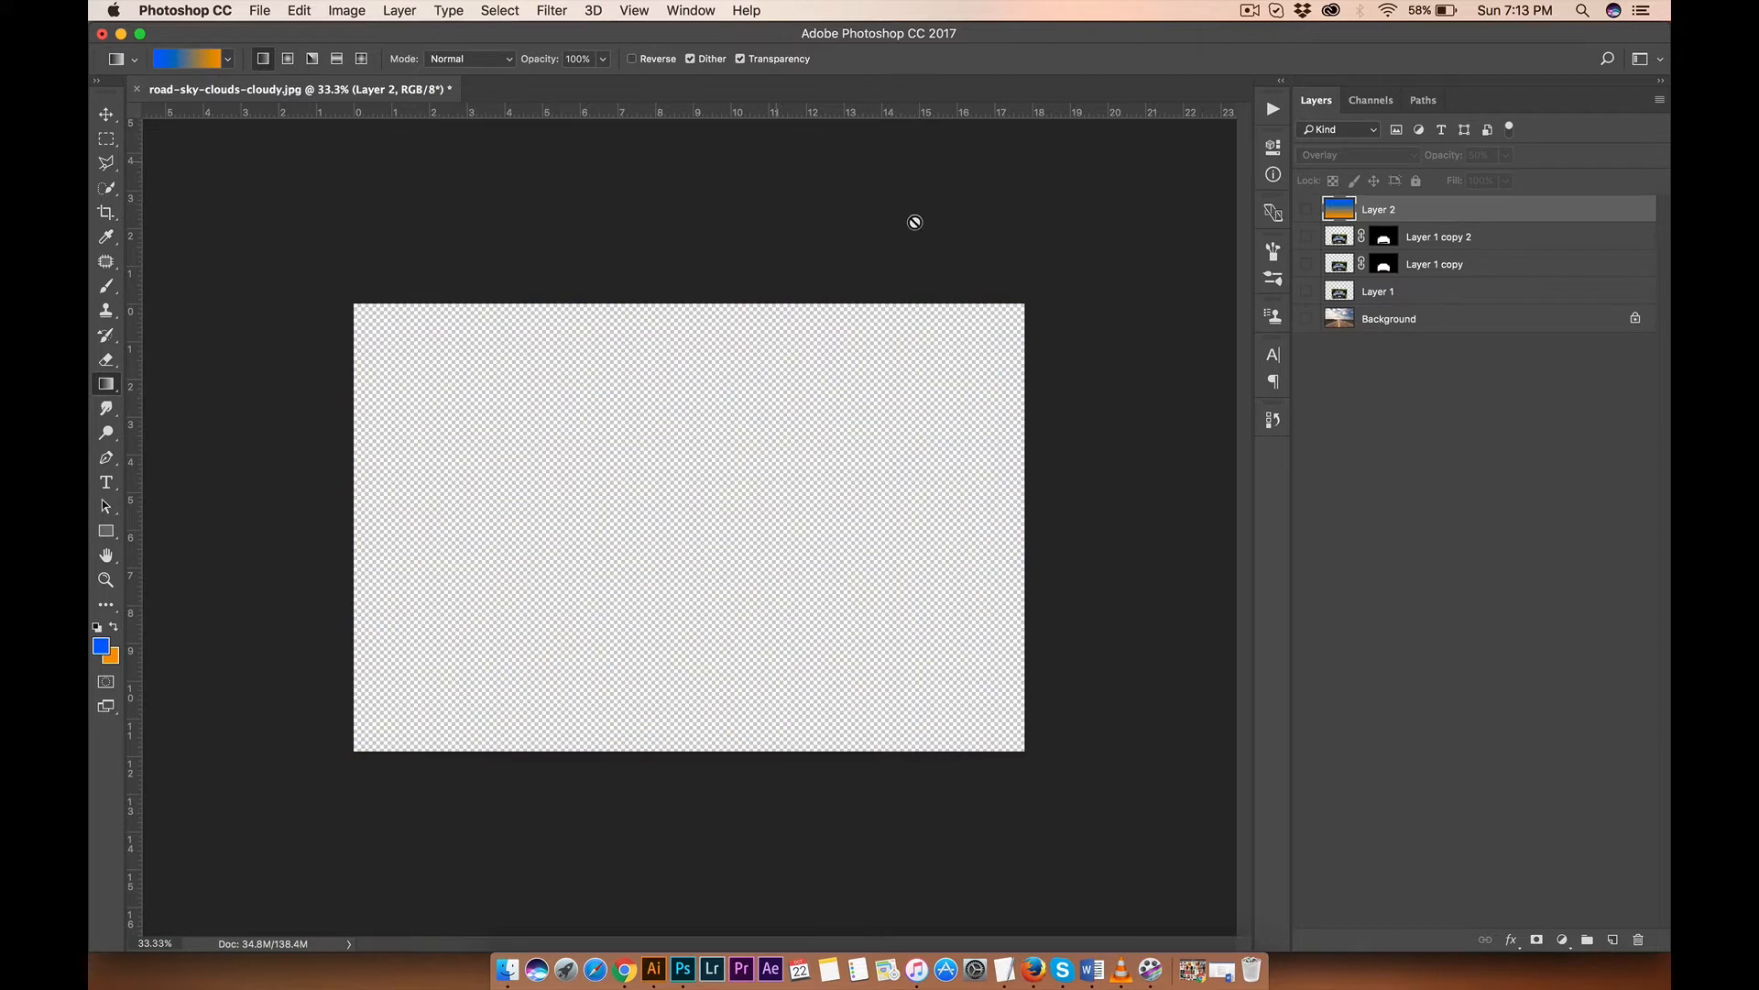
{"action": "left_click", "coordinate": [1308, 319]}
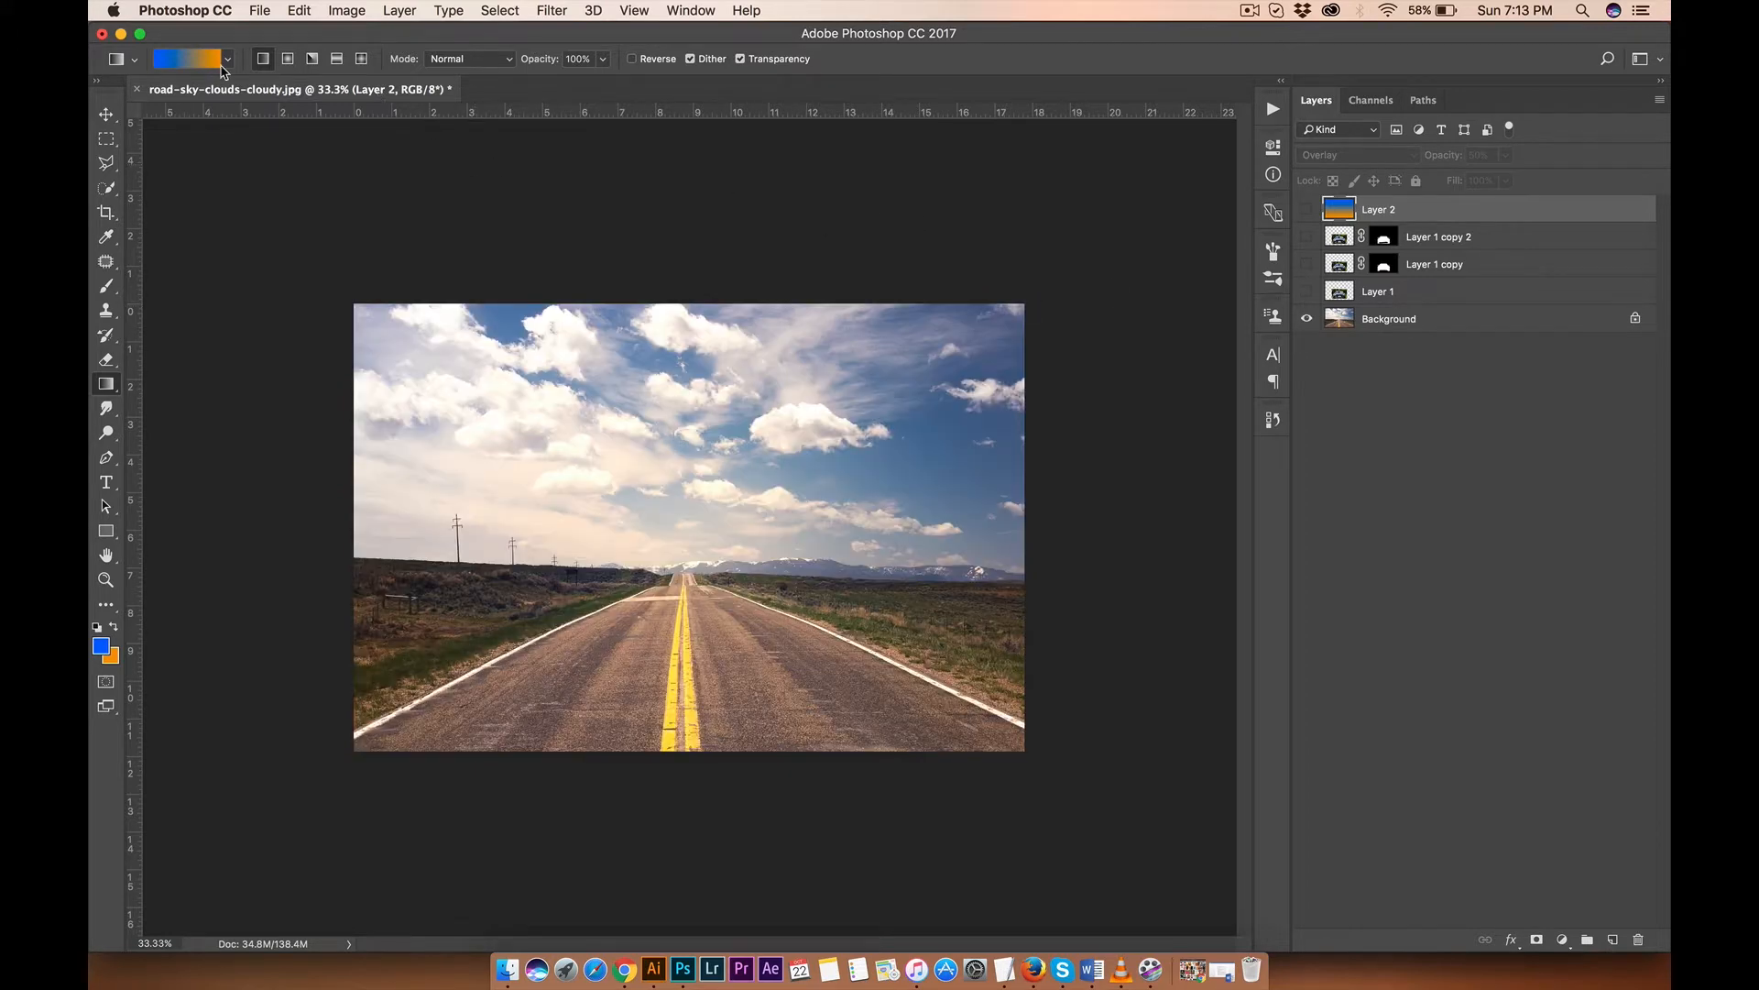
{"action": "left_click", "coordinate": [266, 11]}
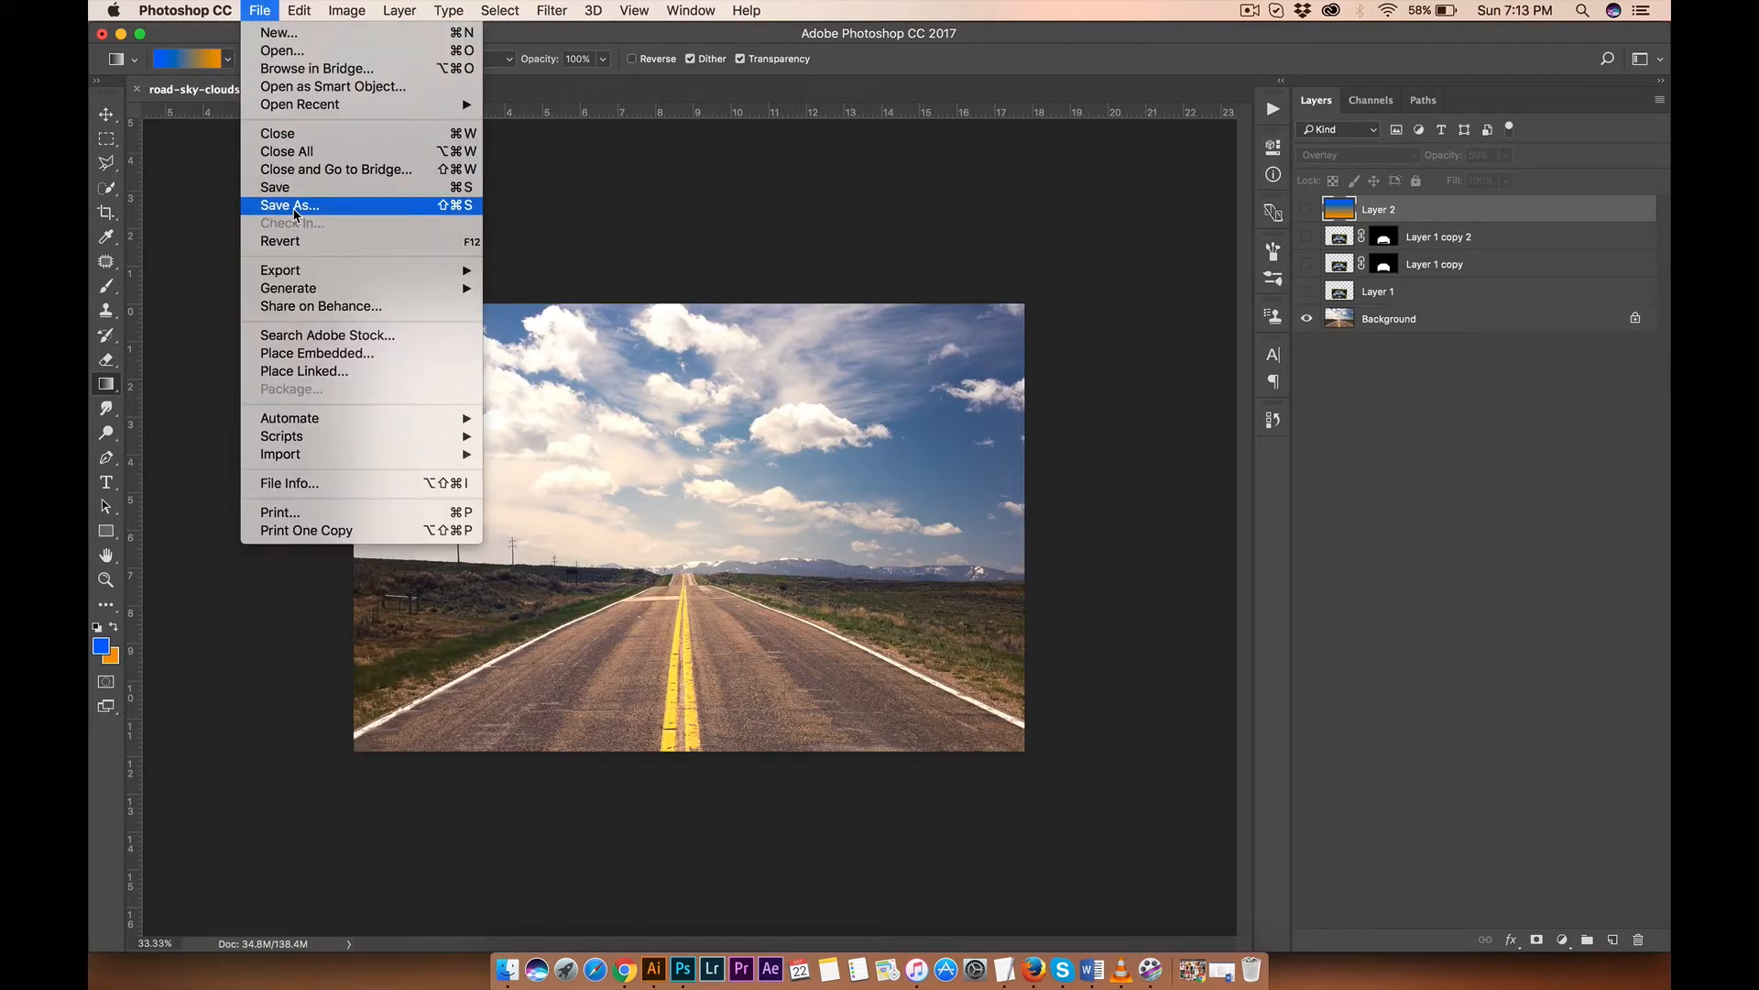
{"action": "left_click", "coordinate": [290, 206]}
{"action": "left_click", "coordinate": [733, 314]}
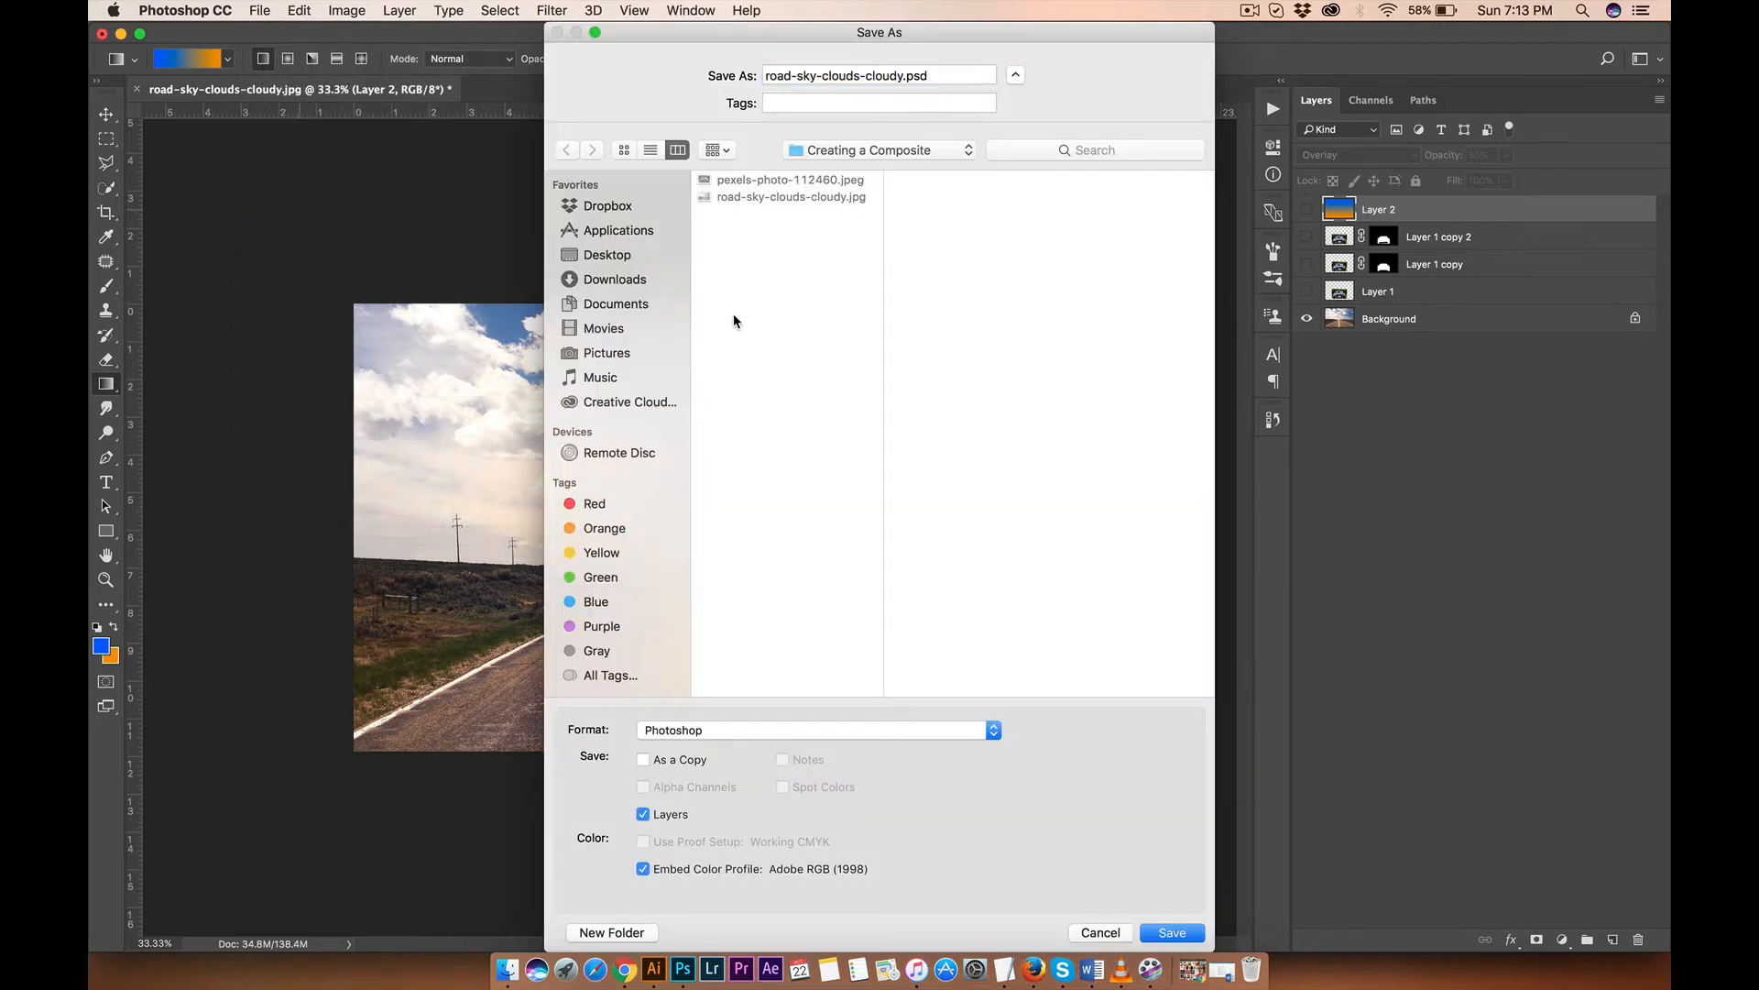
{"action": "left_click_drag", "start_coordinate": [905, 76], "coordinate": [730, 80]}
{"action": "type", "text": "creatingaco"}
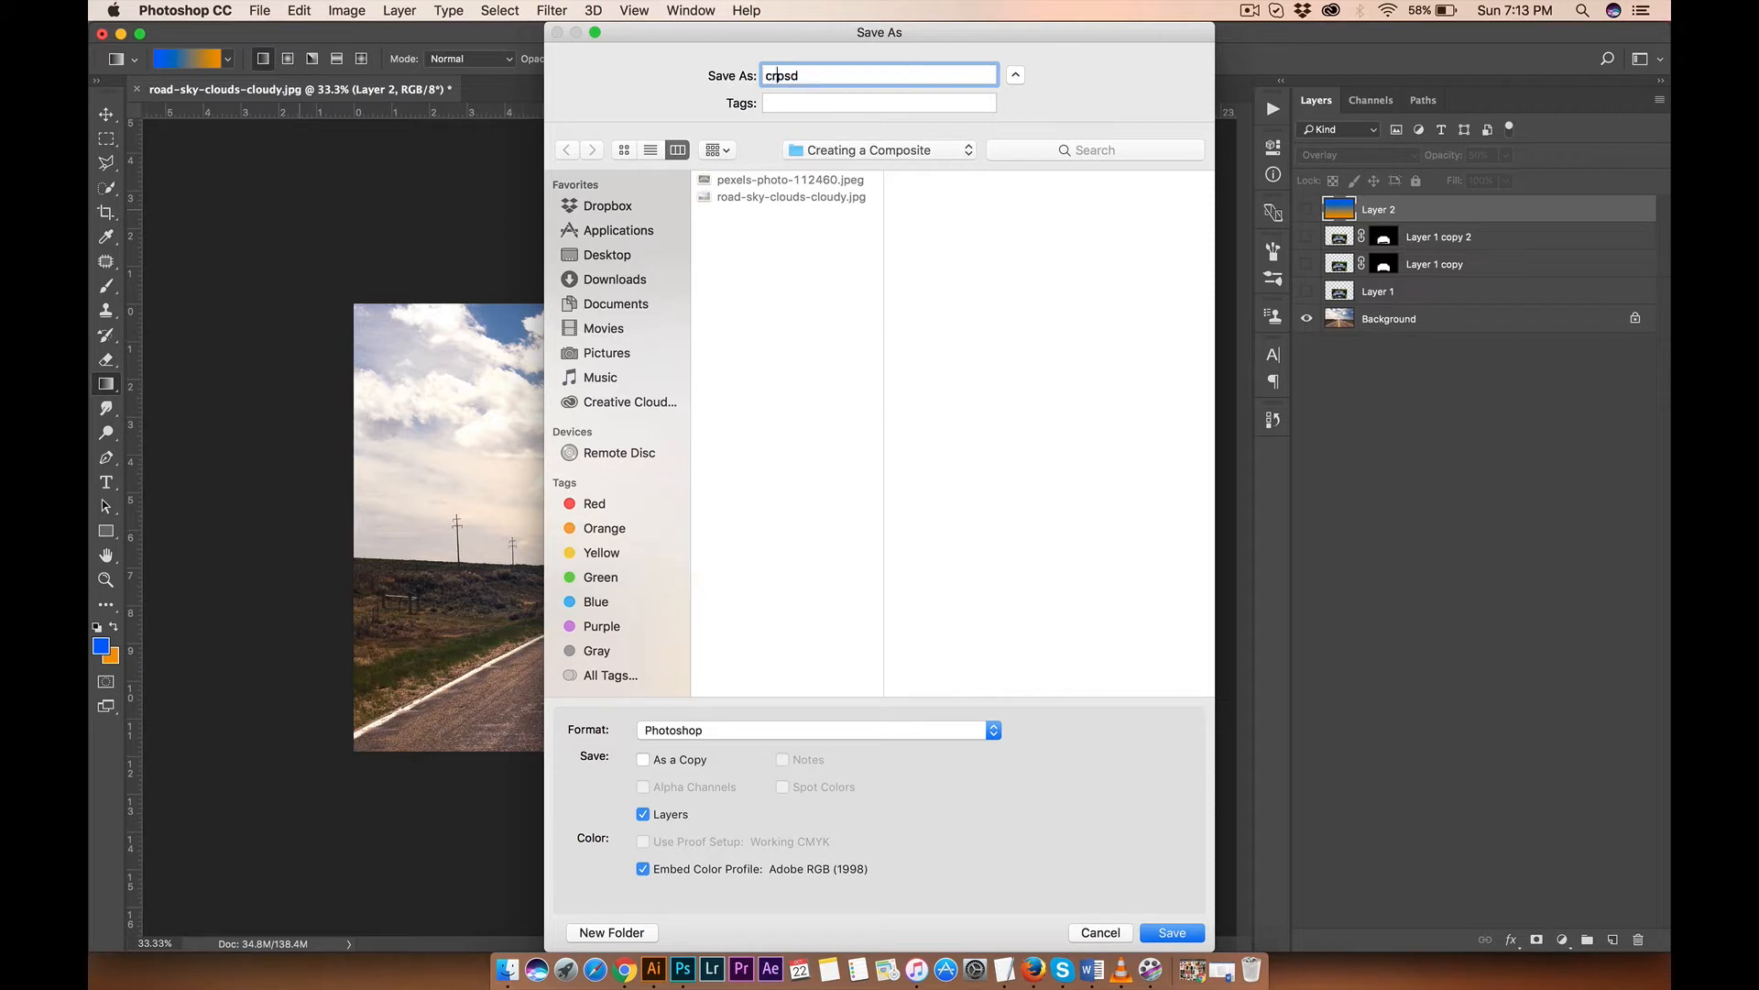
{"action": "type", "text": "mposite2"}
{"action": "left_click", "coordinate": [1171, 932]}
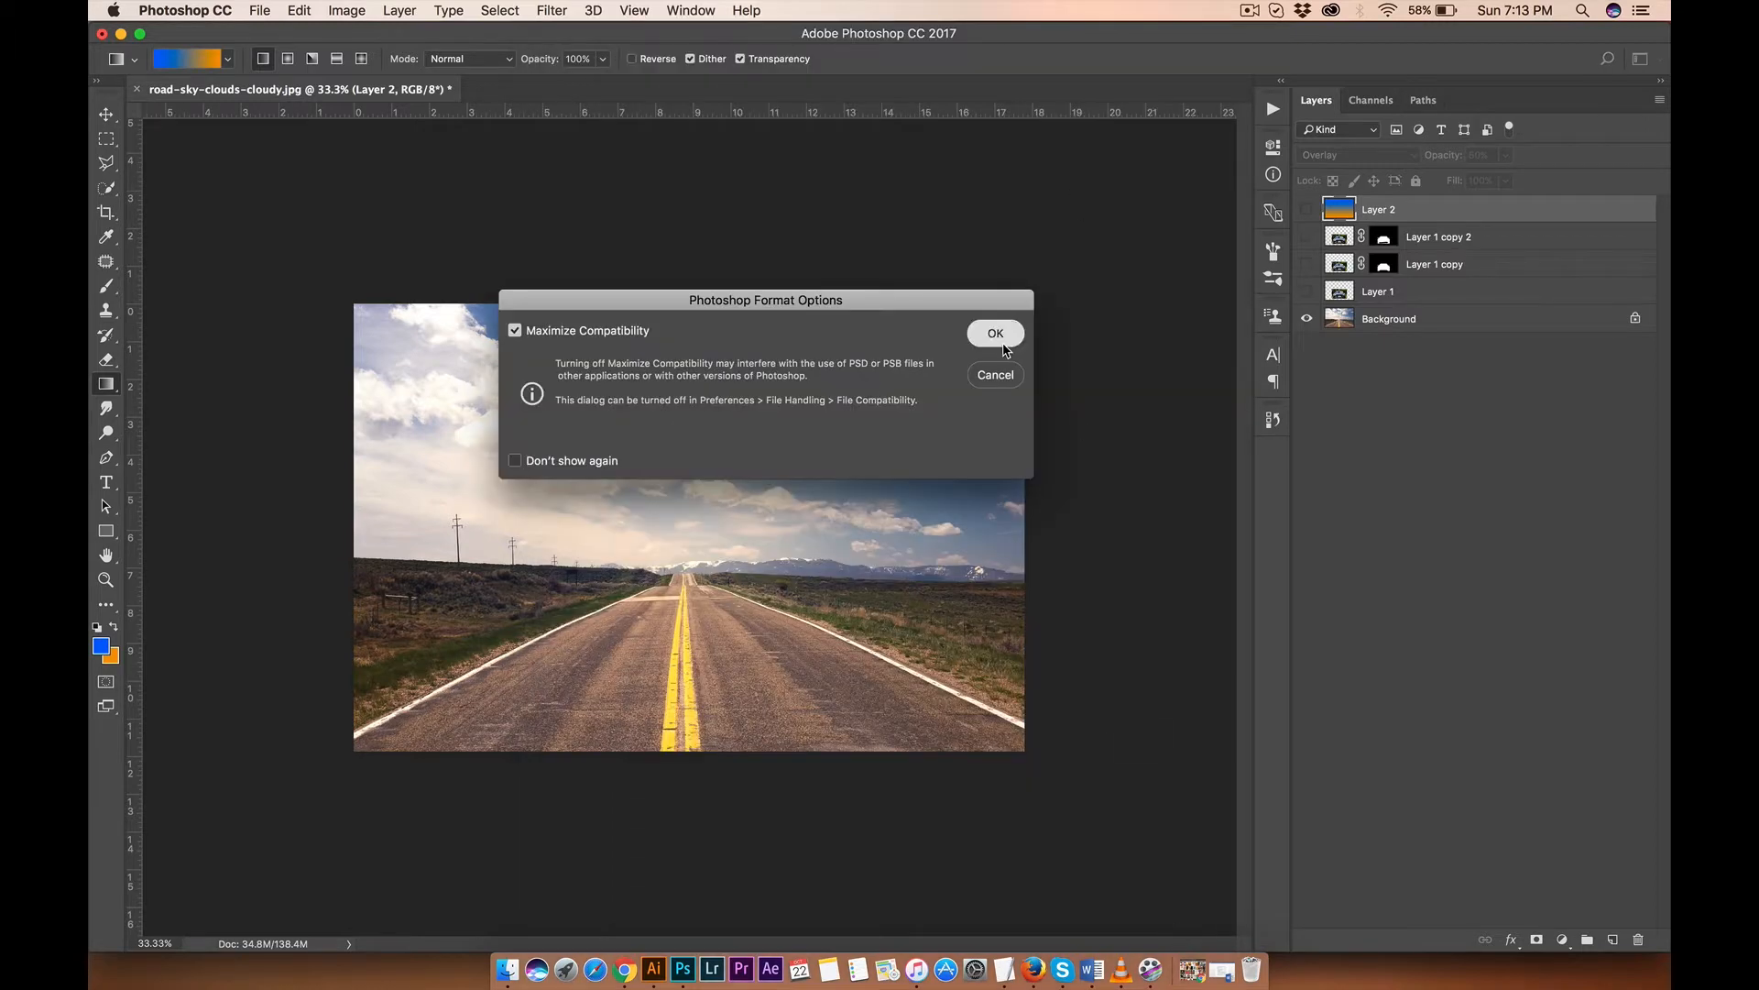
{"action": "left_click", "coordinate": [997, 335]}
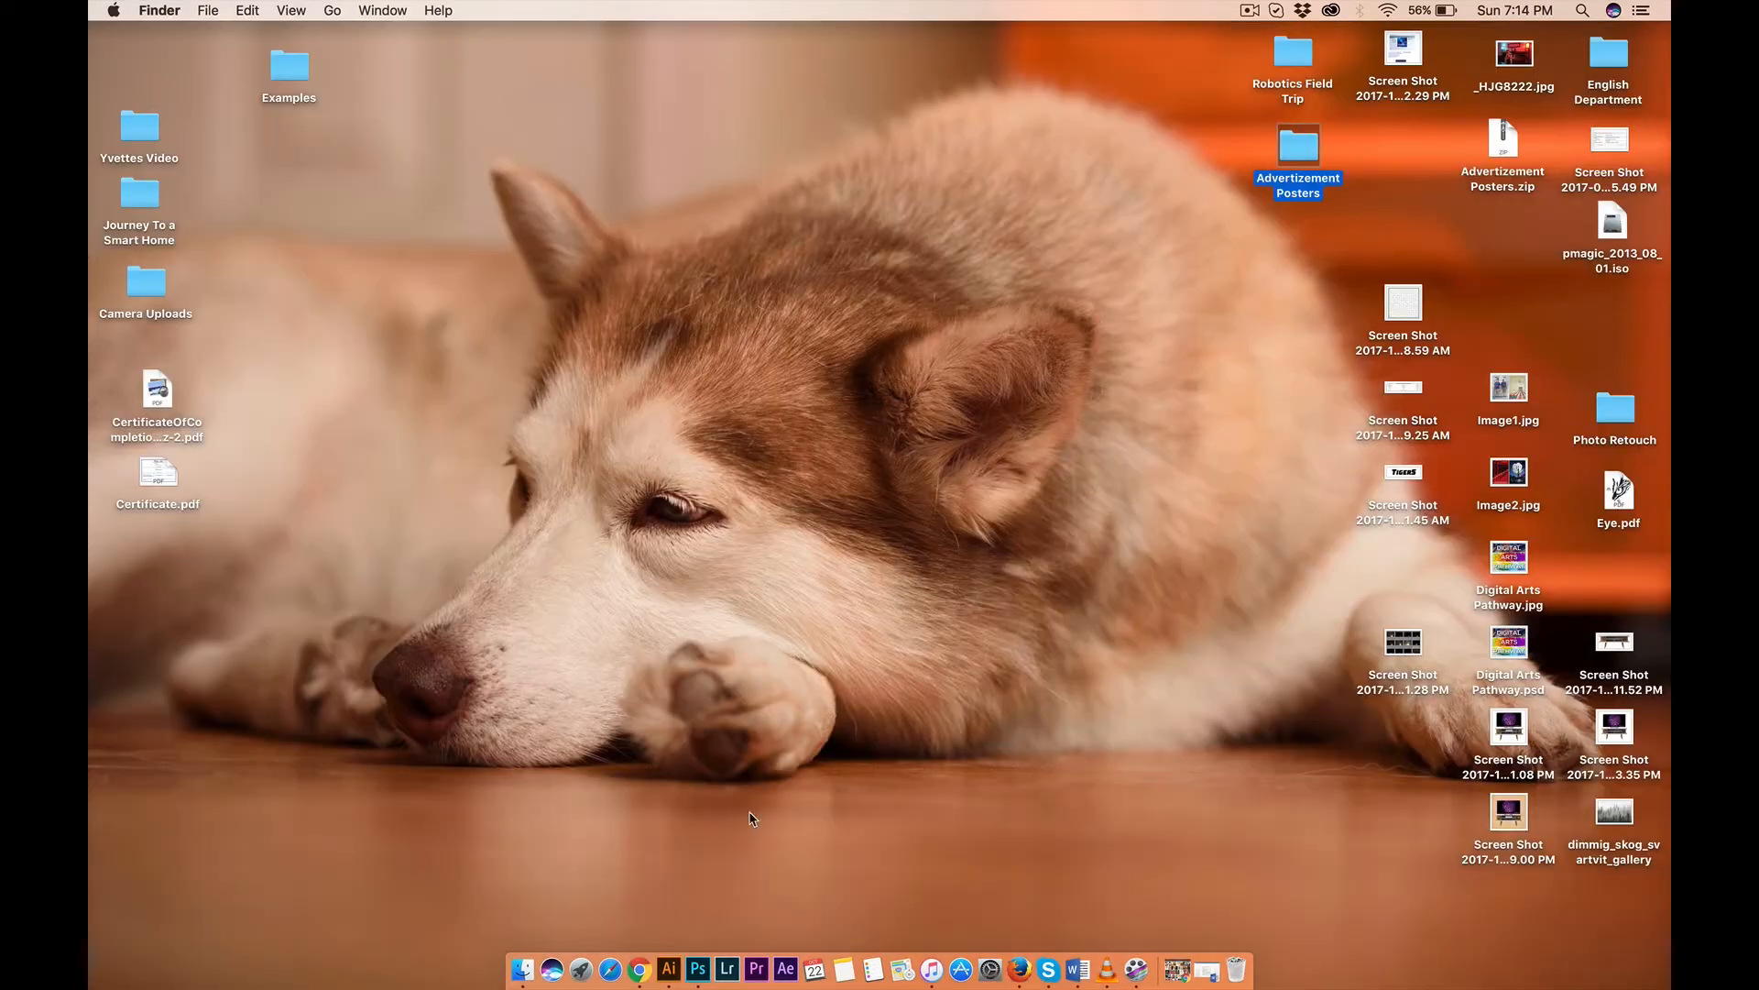
Step: Switch to Photoshop and start opening files from the Creating a Composite folder
{"action": "left_click", "coordinate": [700, 963]}
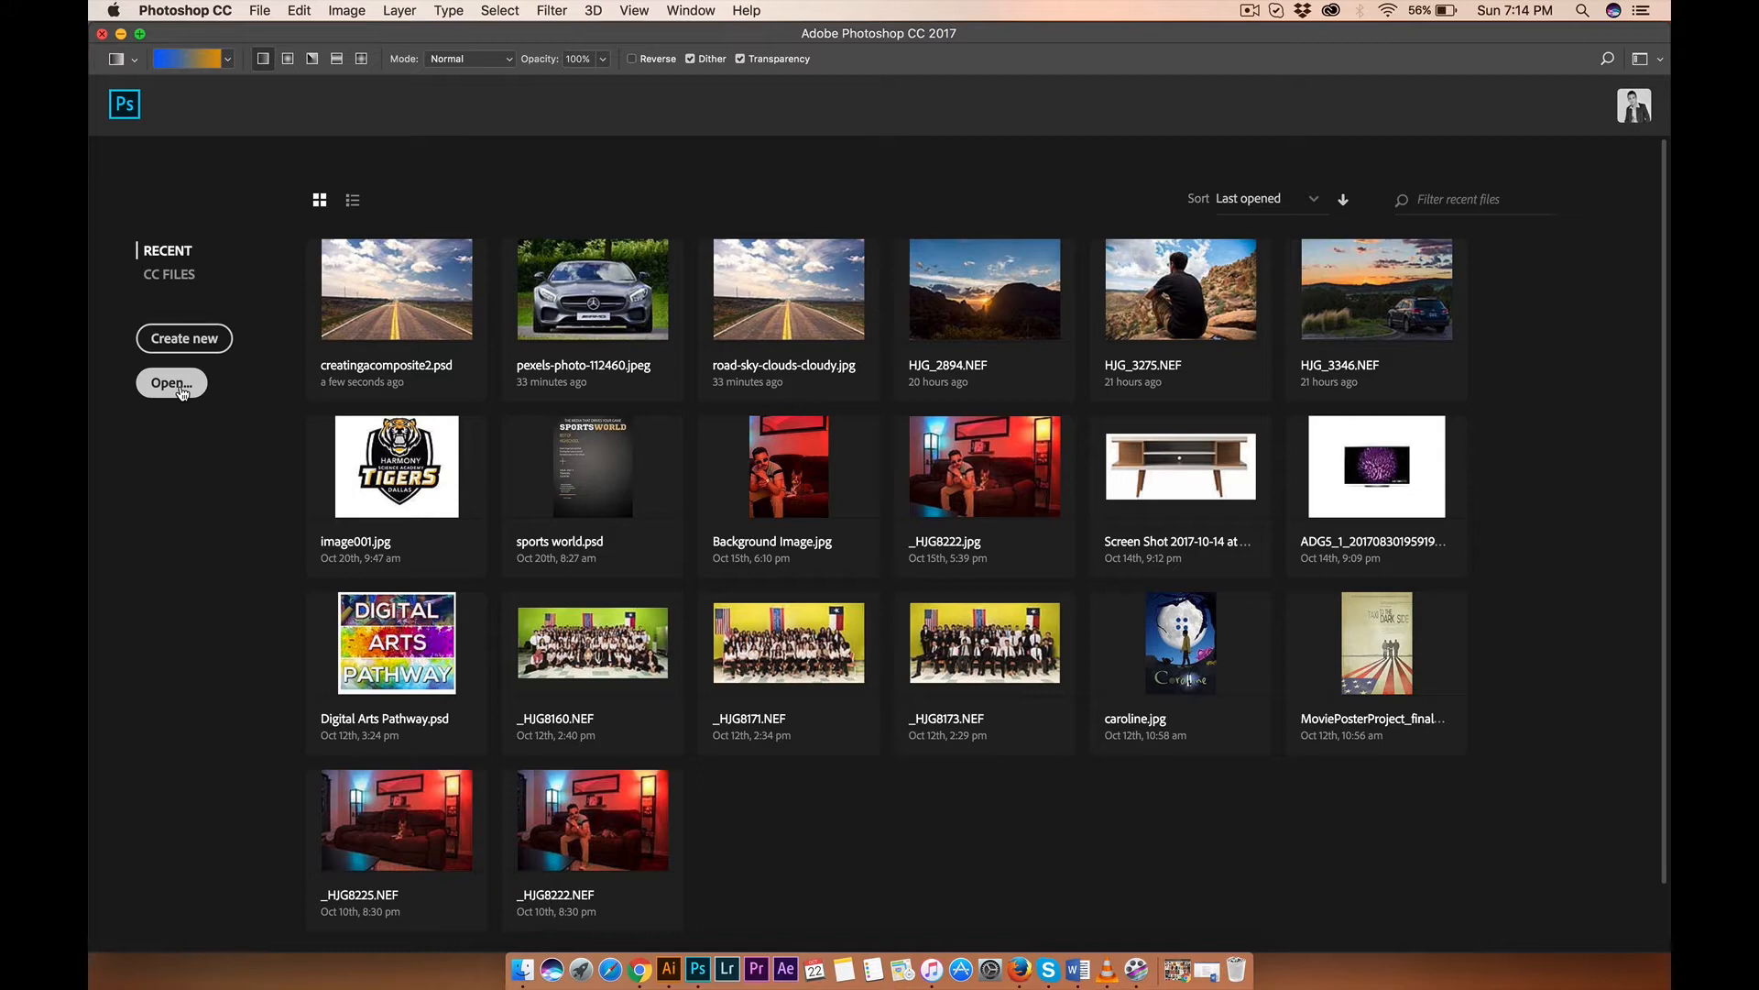
{"action": "left_click", "coordinate": [180, 383]}
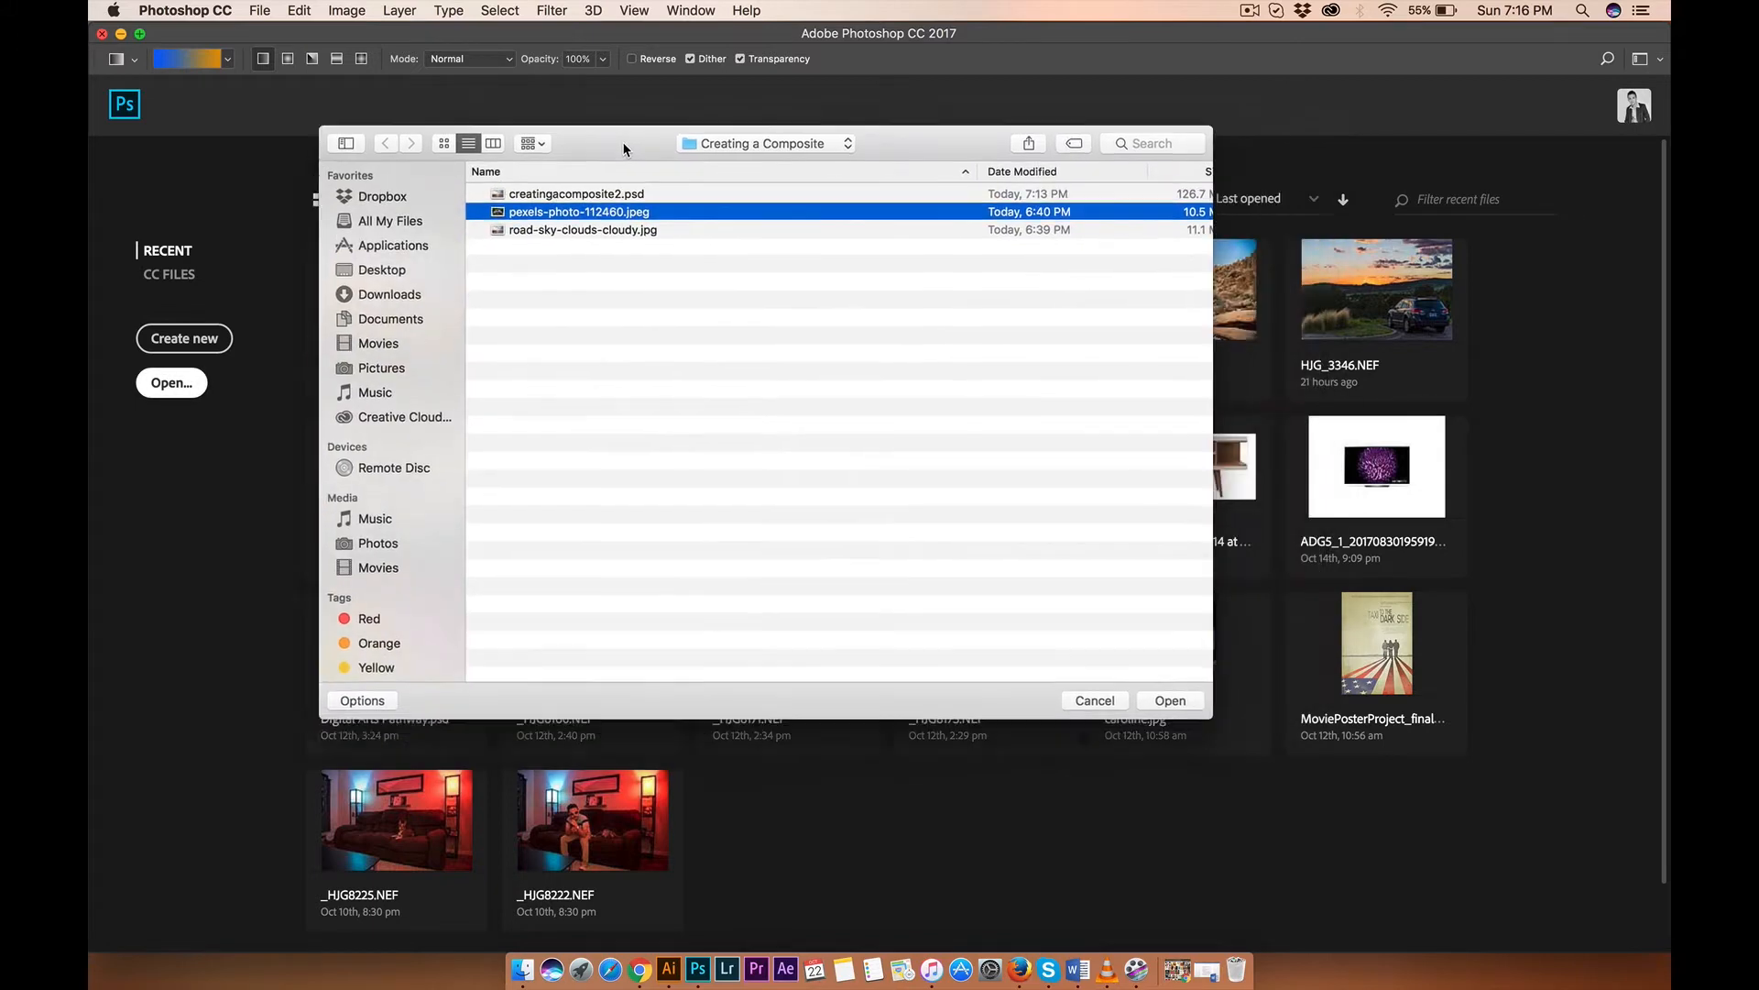
{"action": "left_click_drag", "start_coordinate": [624, 149], "coordinate": [755, 164]}
{"action": "left_click", "coordinate": [674, 286]}
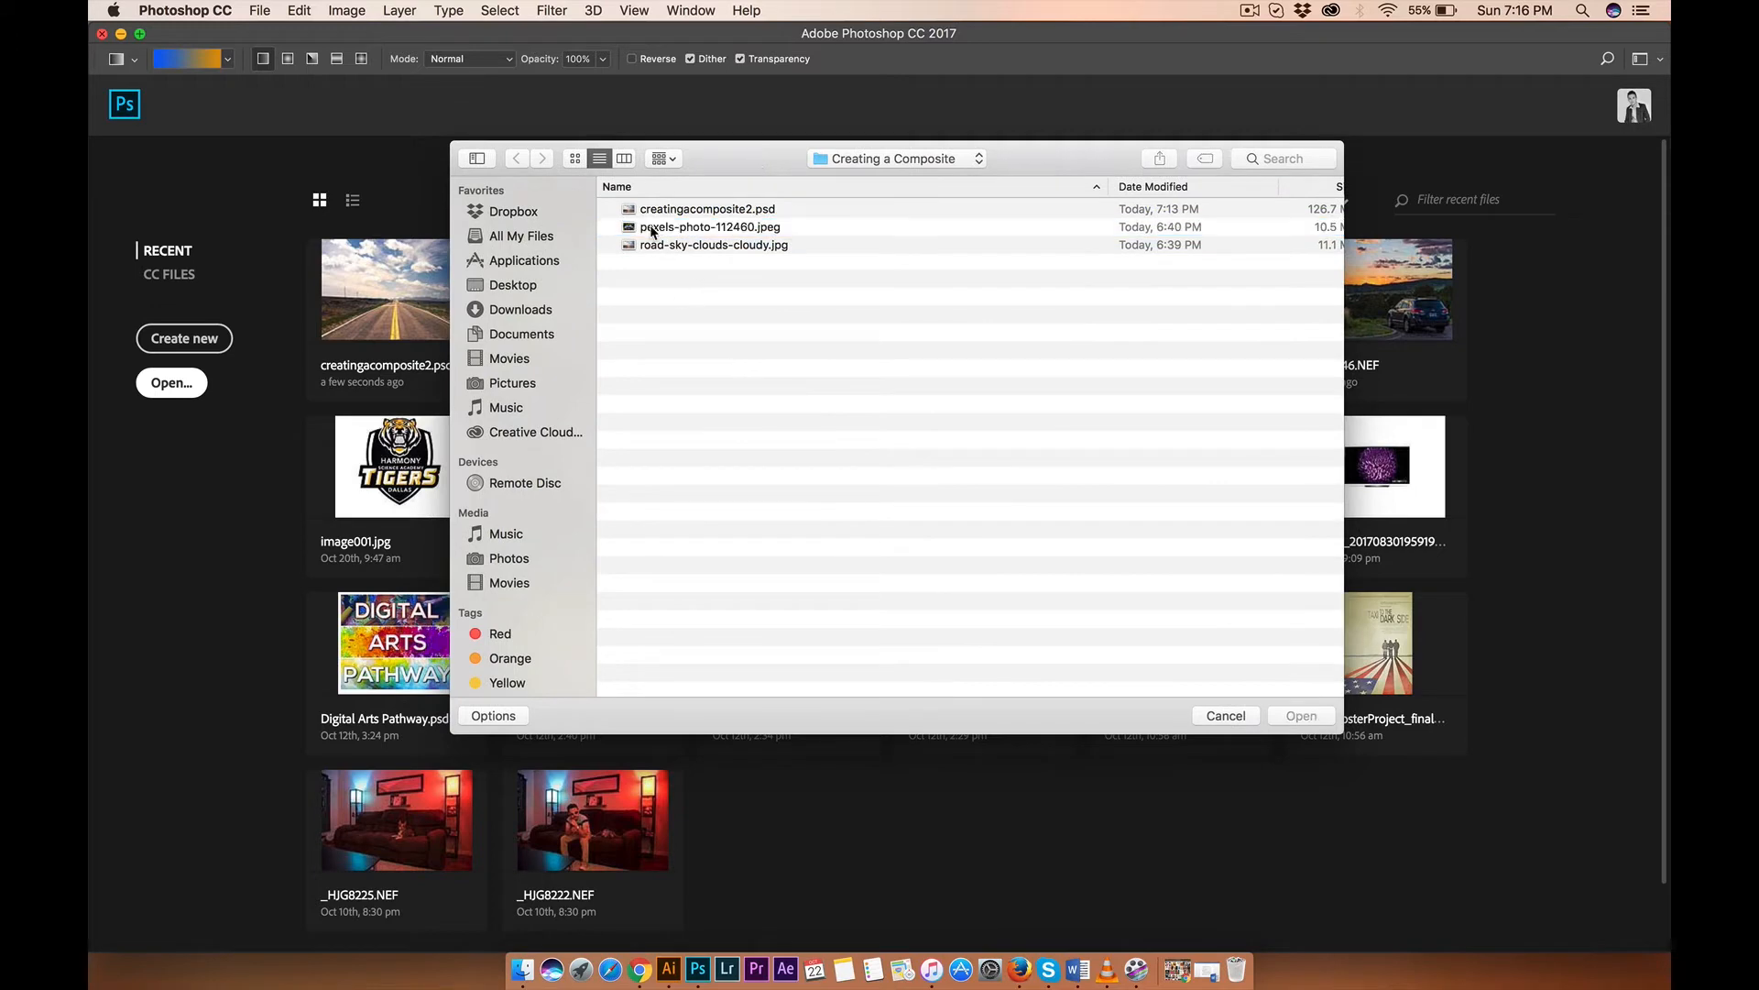
Step: Preview the images road-sky-clouds-cloudy.jpg and pexels-photo-112460.jpeg before opening them
{"action": "left_click", "coordinate": [652, 230]}
{"action": "left_click", "coordinate": [667, 247]}
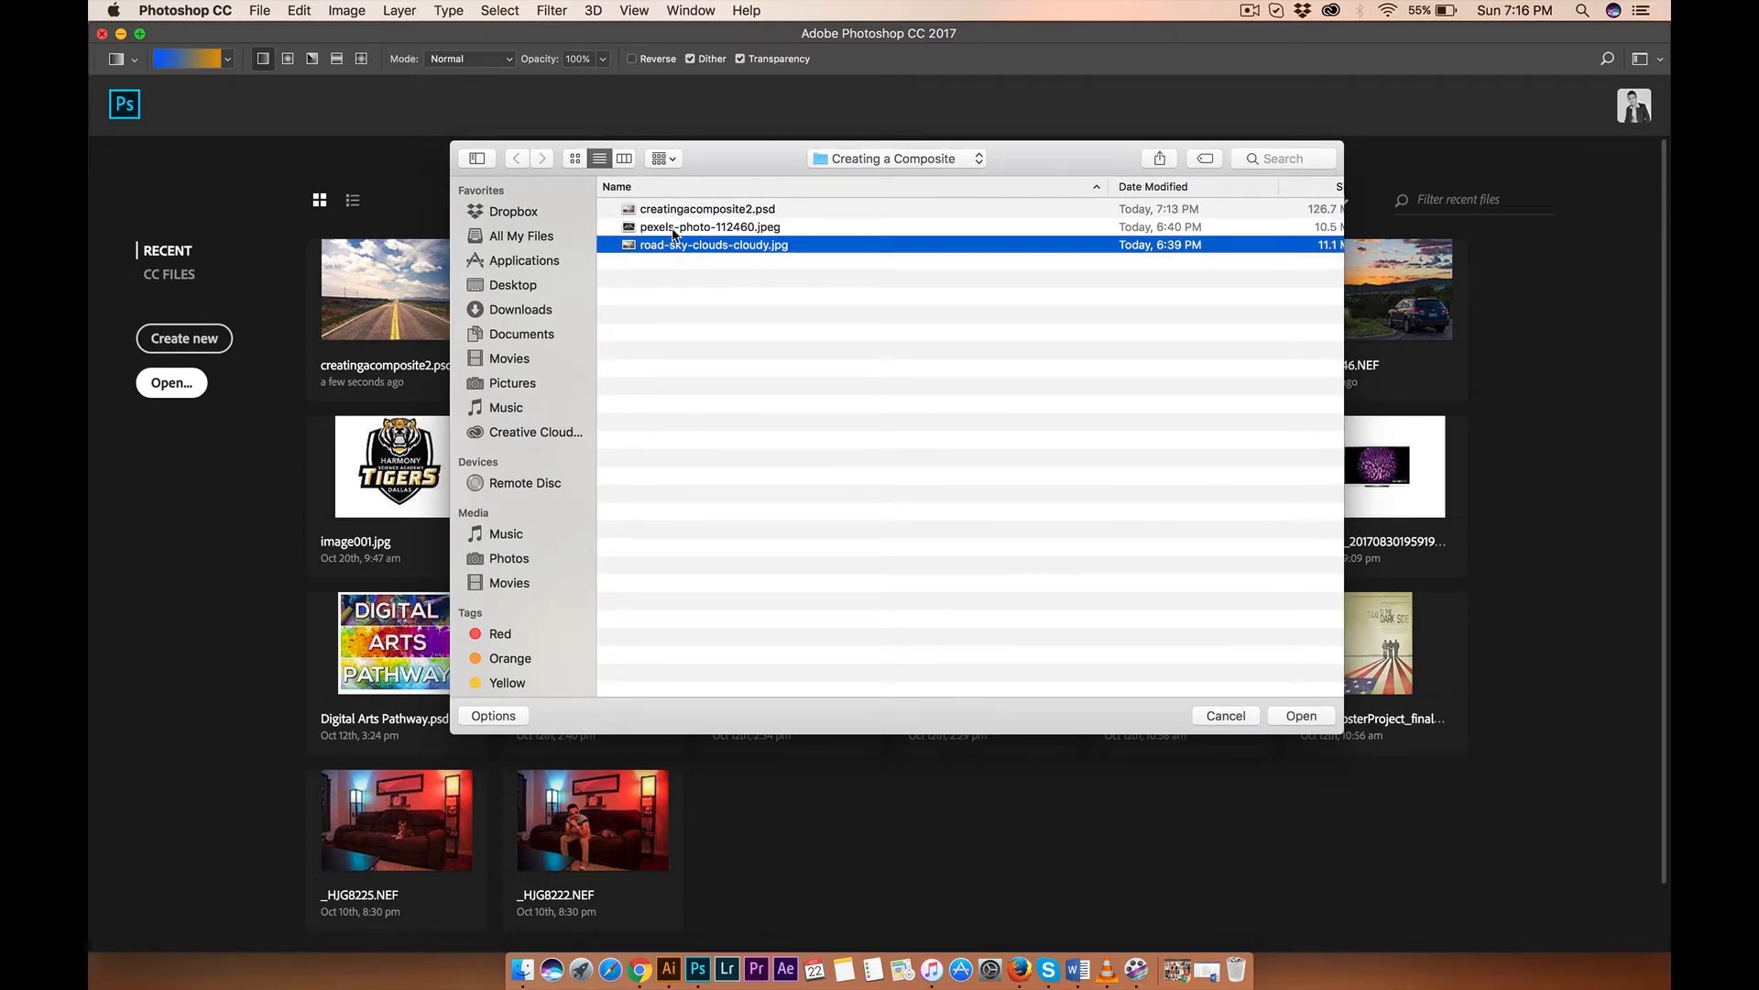
{"action": "left_click", "coordinate": [674, 230]}
{"action": "left_click", "coordinate": [672, 246]}
{"action": "key", "text": "space"}
{"action": "key", "text": "space"}
{"action": "left_click", "coordinate": [680, 229]}
{"action": "key", "text": "space"}
{"action": "key", "text": "space"}
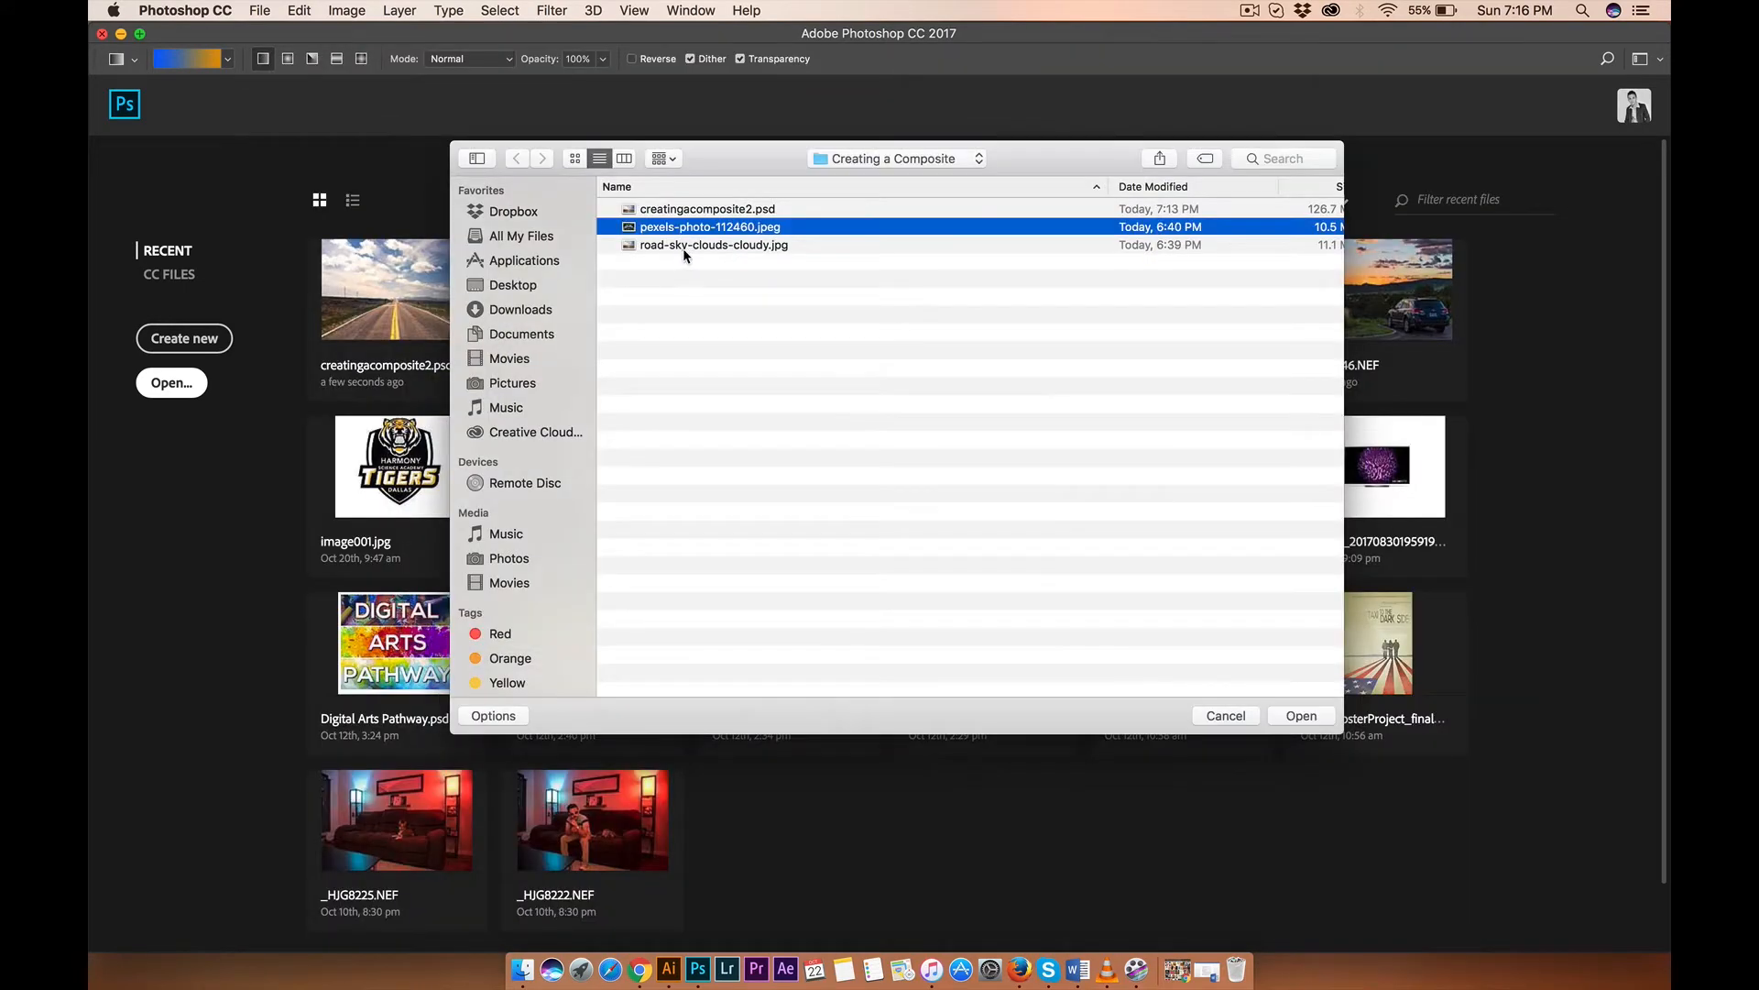
Step: Open pexels-photo-112460.jpeg and road-sky-clouds-cloudy.jpg together, compare the two documents, and make the car photo active
{"action": "left_click", "coordinate": [683, 245], "text": "shift"}
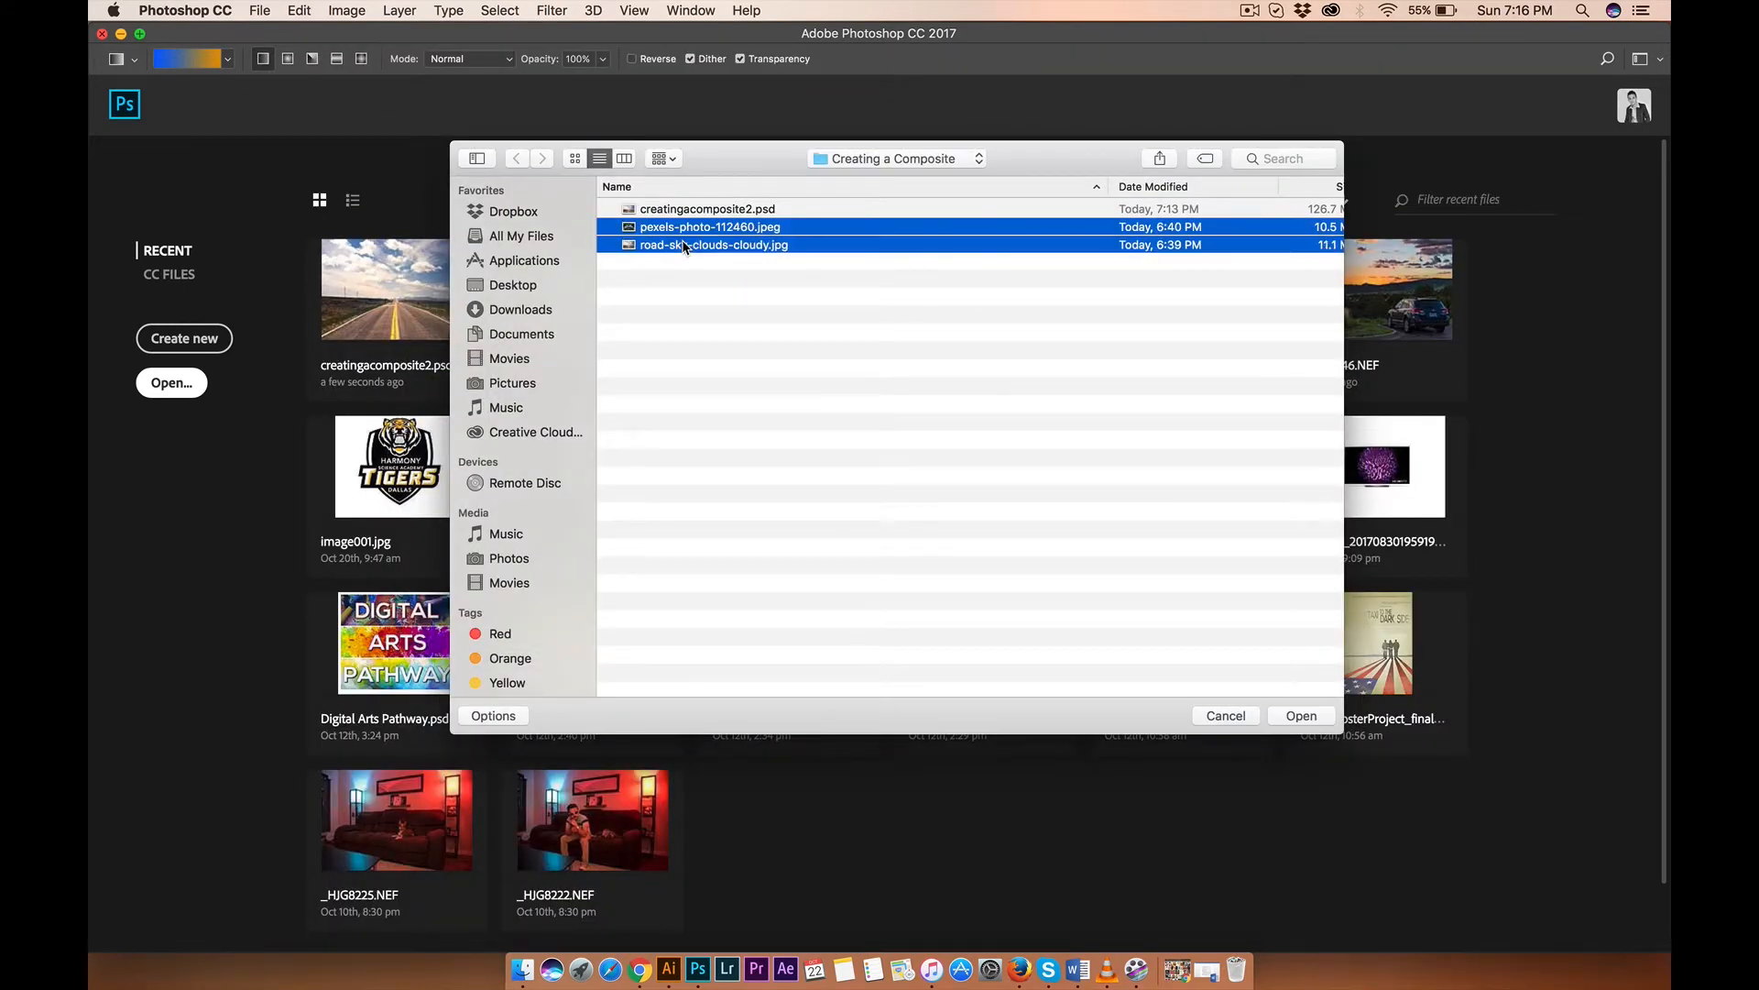
{"action": "left_click", "coordinate": [1315, 720]}
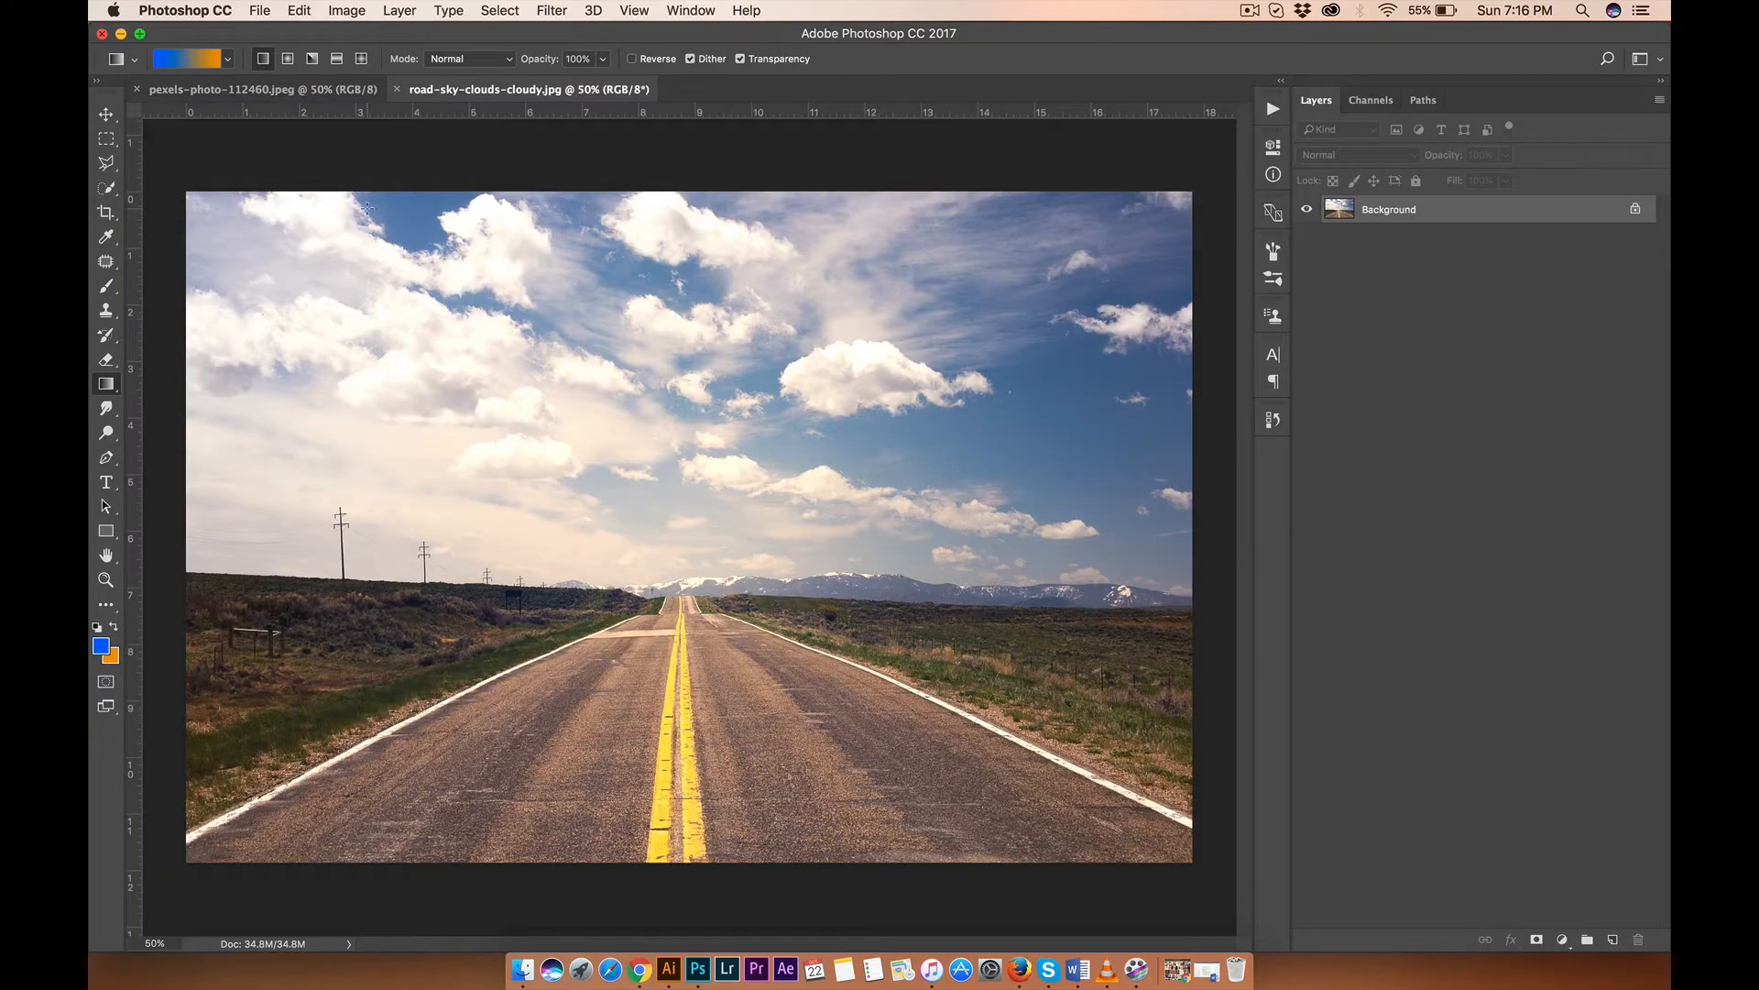
{"action": "left_click", "coordinate": [323, 91]}
{"action": "left_click", "coordinate": [457, 91]}
{"action": "left_click", "coordinate": [302, 92]}
{"action": "left_click", "coordinate": [478, 91]}
{"action": "left_click", "coordinate": [303, 91]}
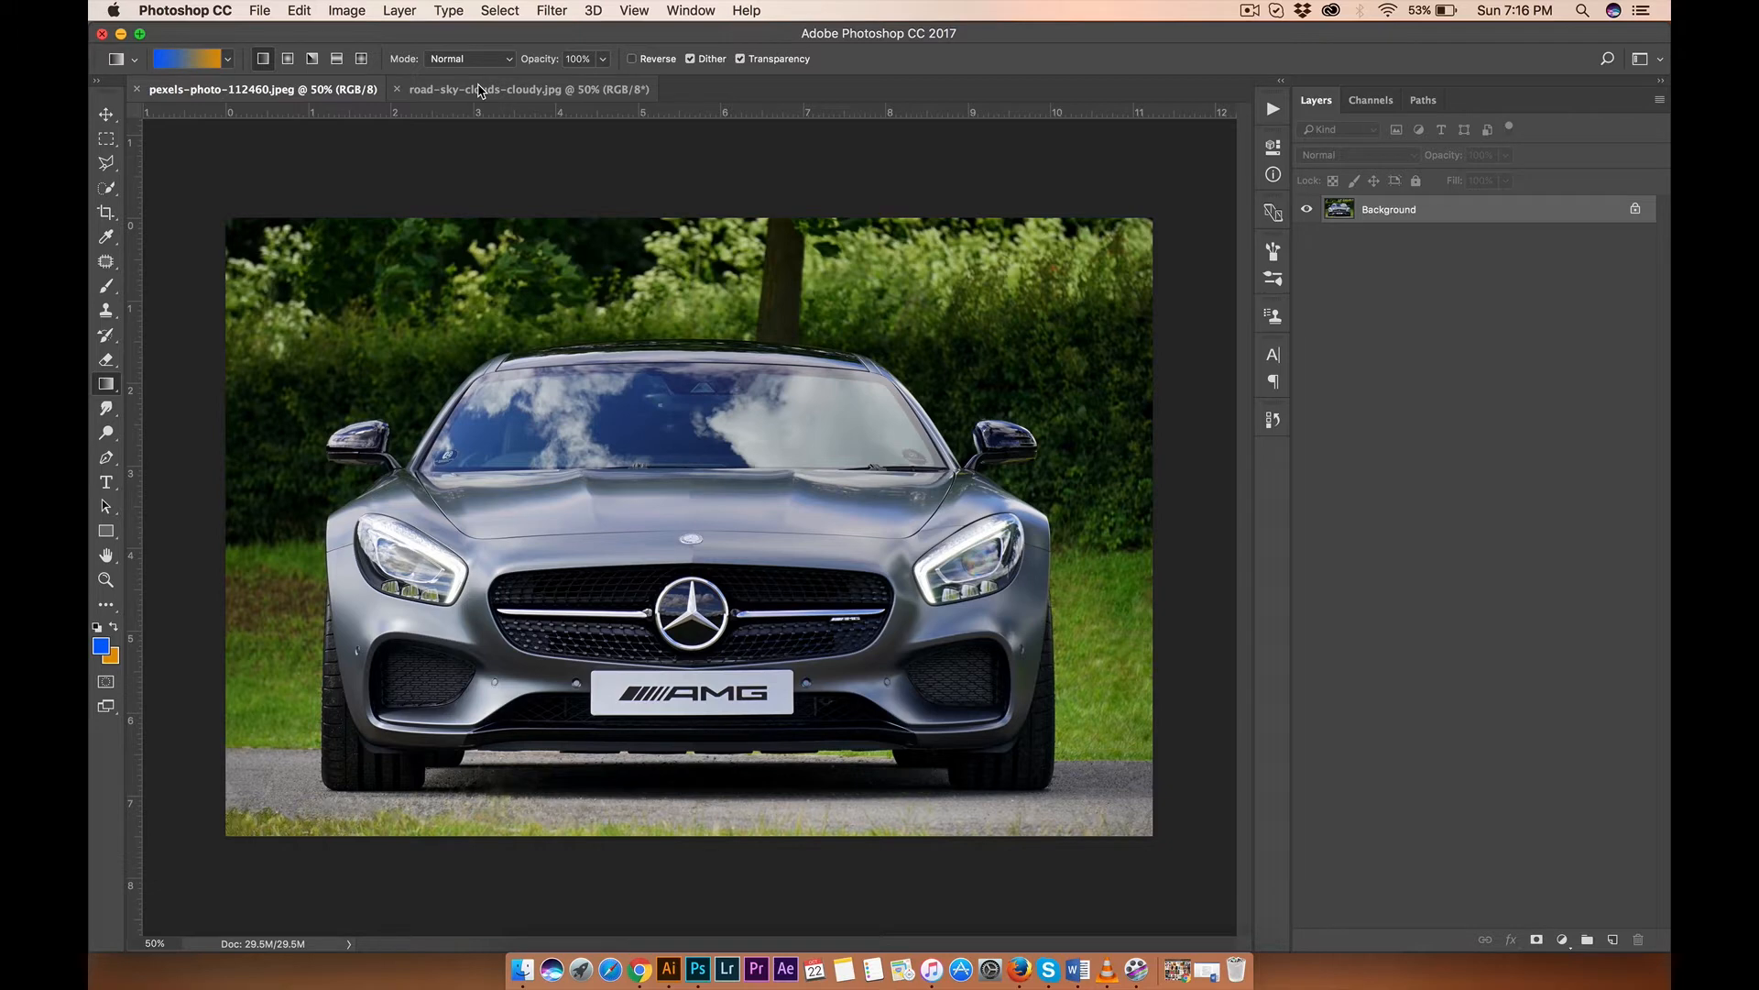
Step: Activate the Quick Selection tool and set its brush size to 55 px
{"action": "left_click", "coordinate": [106, 188]}
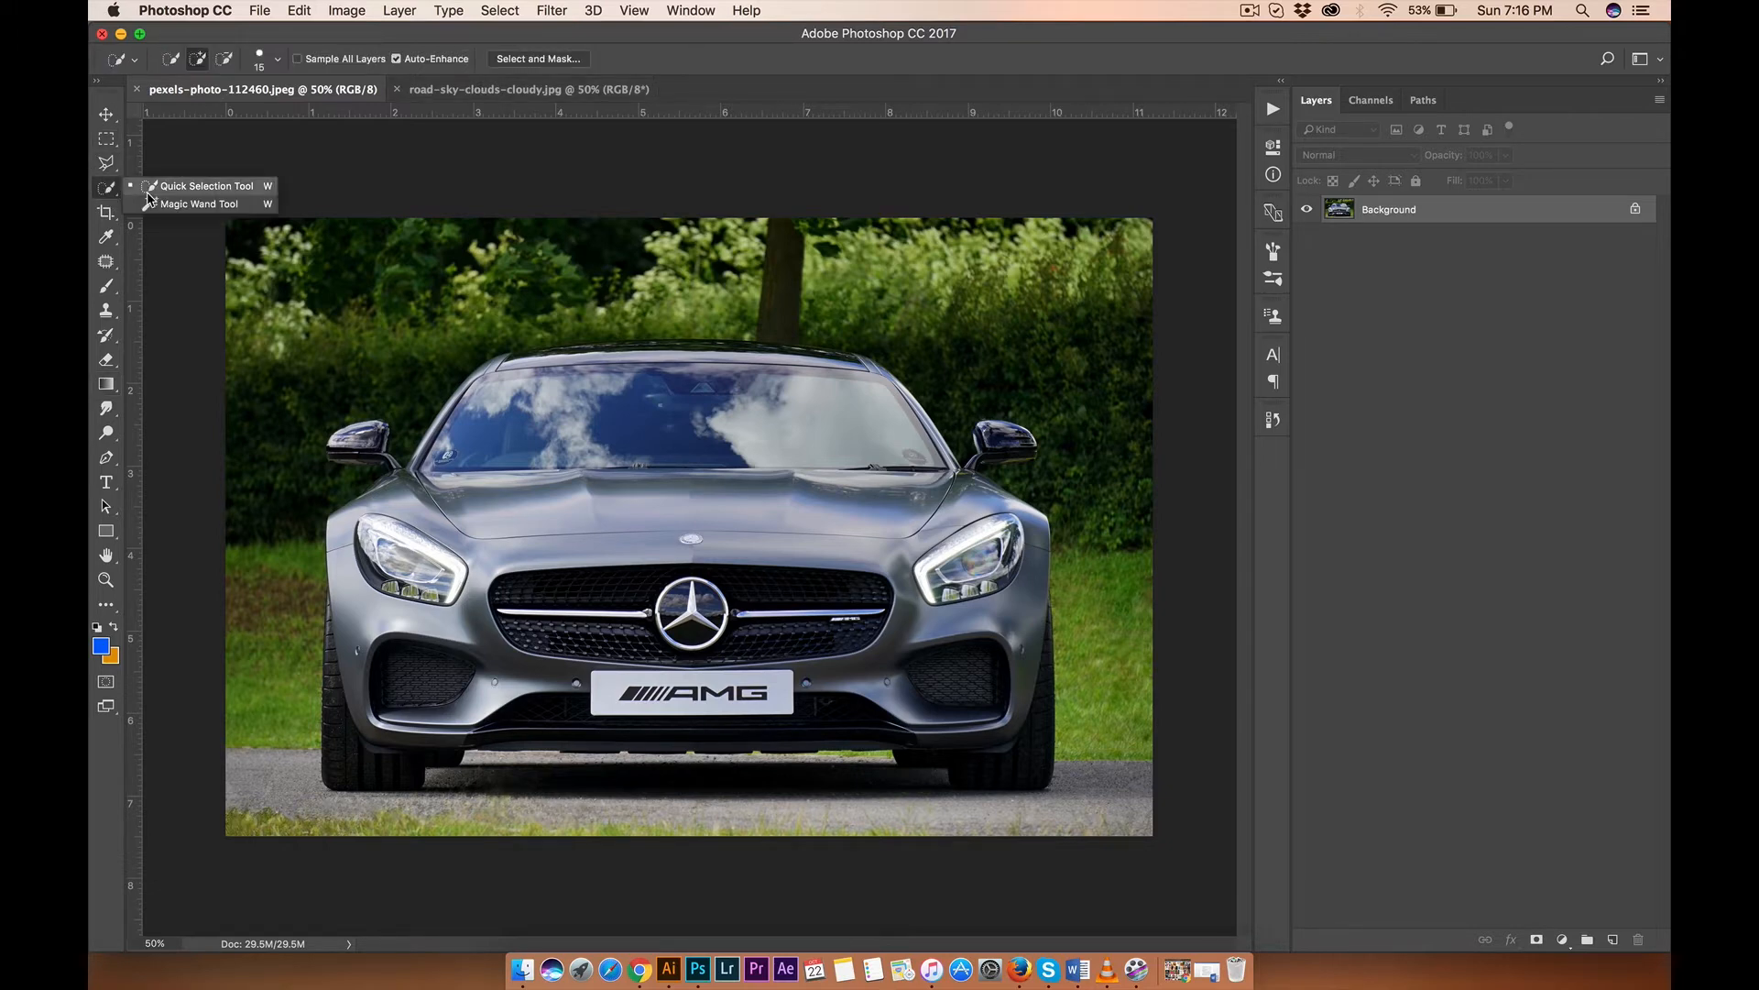
{"action": "left_click", "coordinate": [204, 190]}
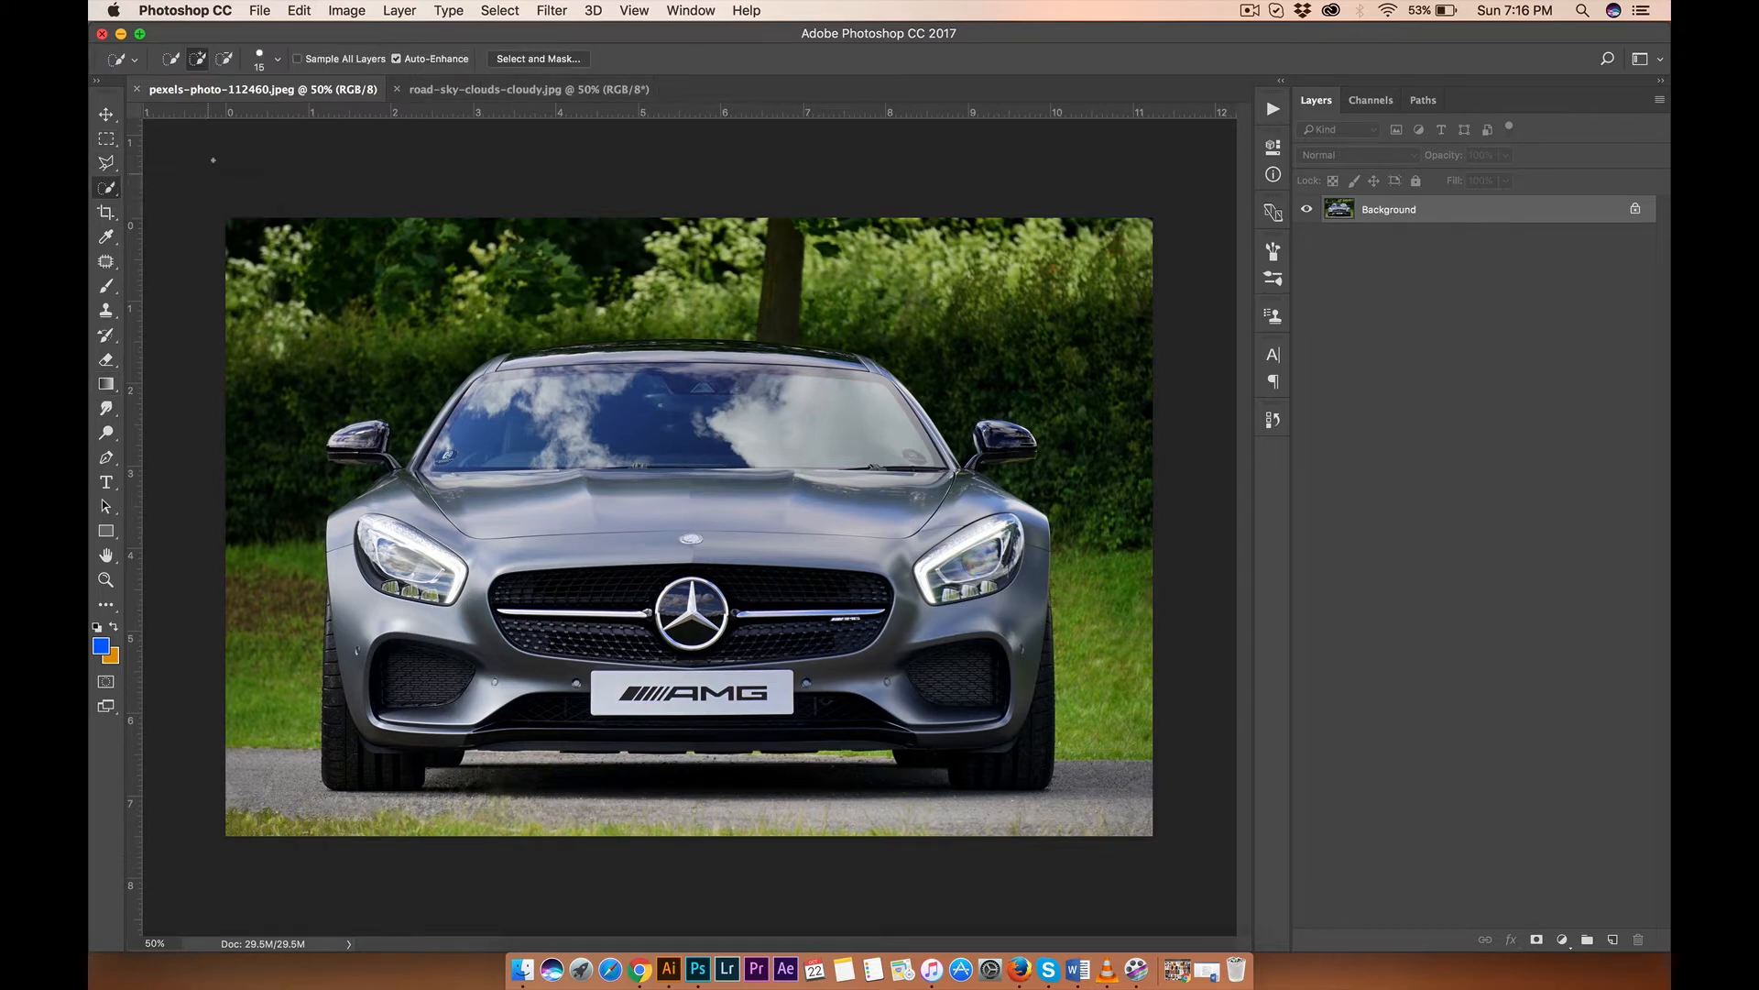
{"action": "left_click", "coordinate": [274, 60]}
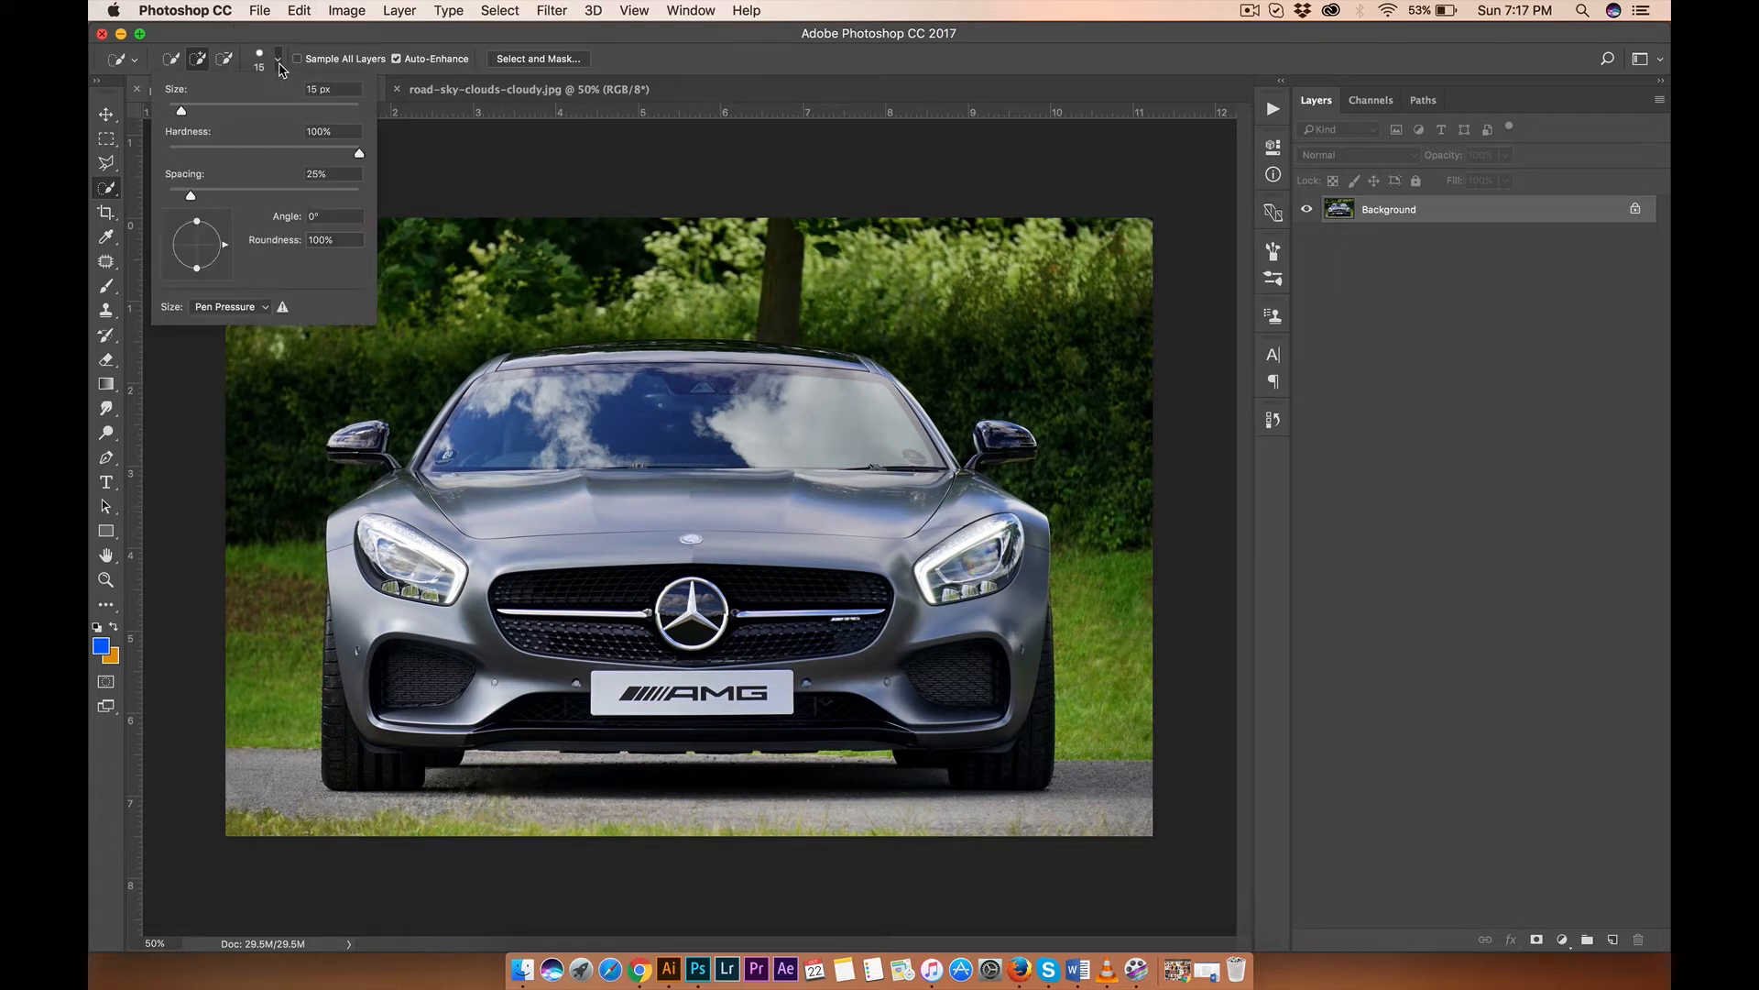
{"action": "left_click_drag", "start_coordinate": [342, 91], "coordinate": [250, 99]}
{"action": "type", "text": "55"}
{"action": "key", "text": "Return"}
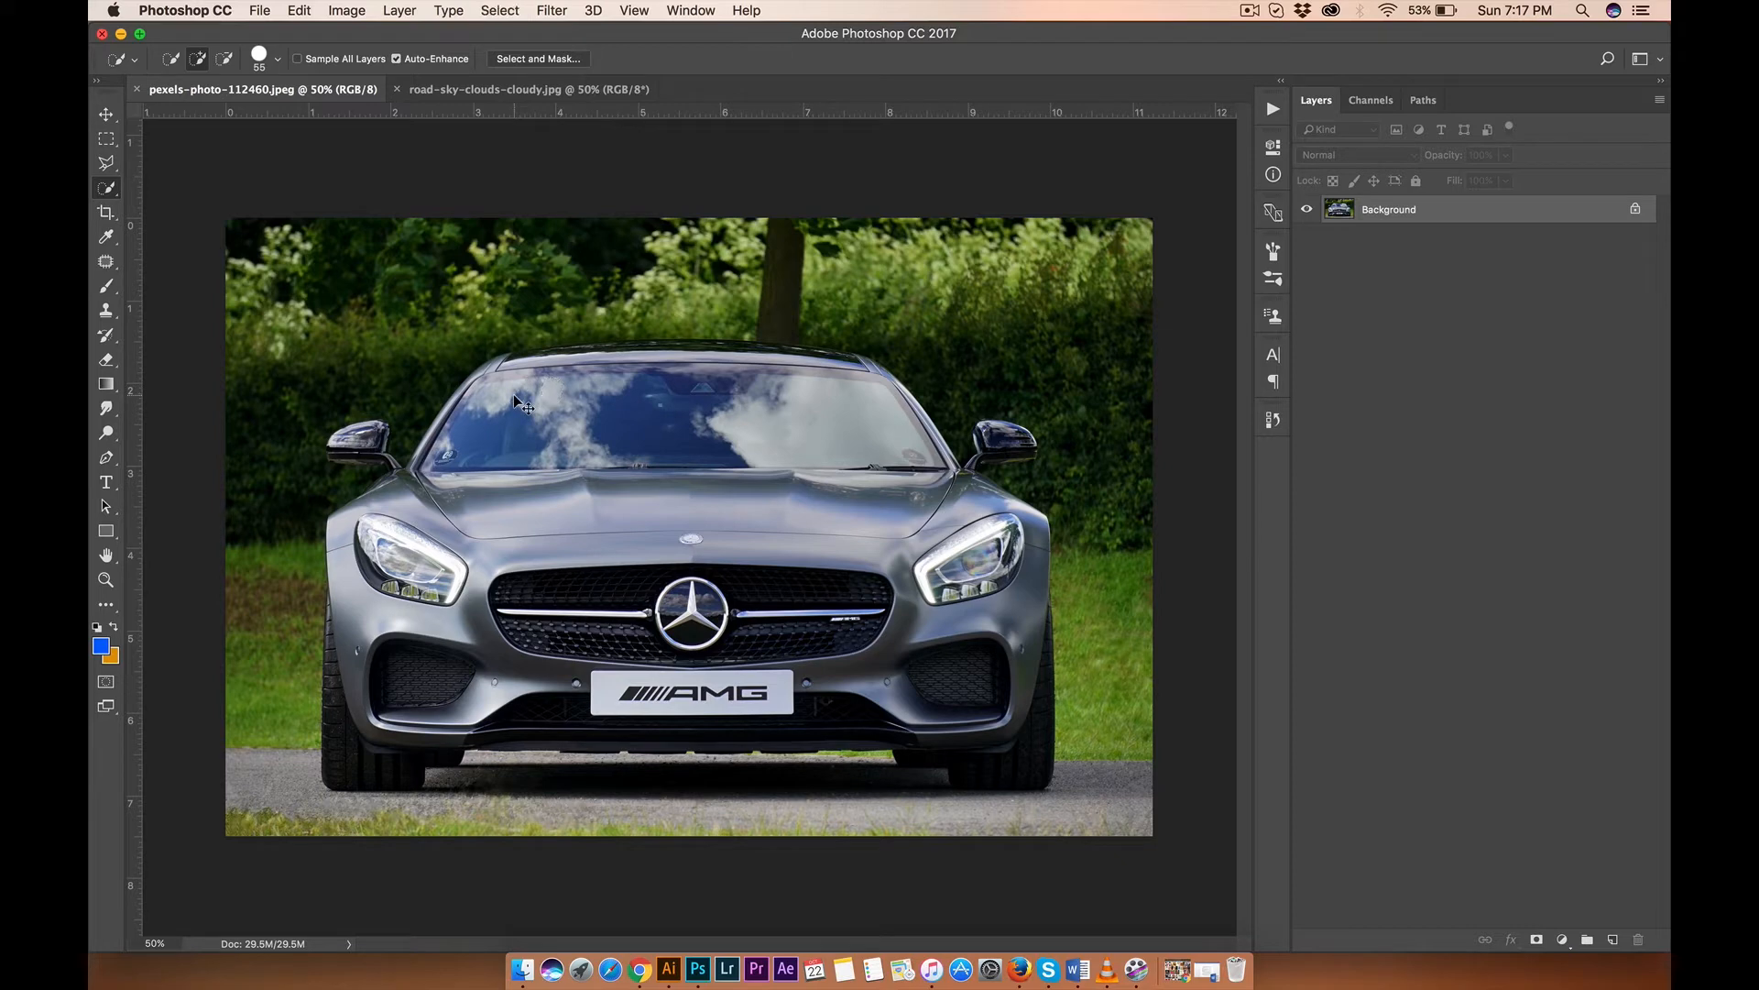
Step: Paint a quick selection over the car's windshield, roof, hood and the front fender and wheel on the image's right side
{"action": "key", "text": "super+plus"}
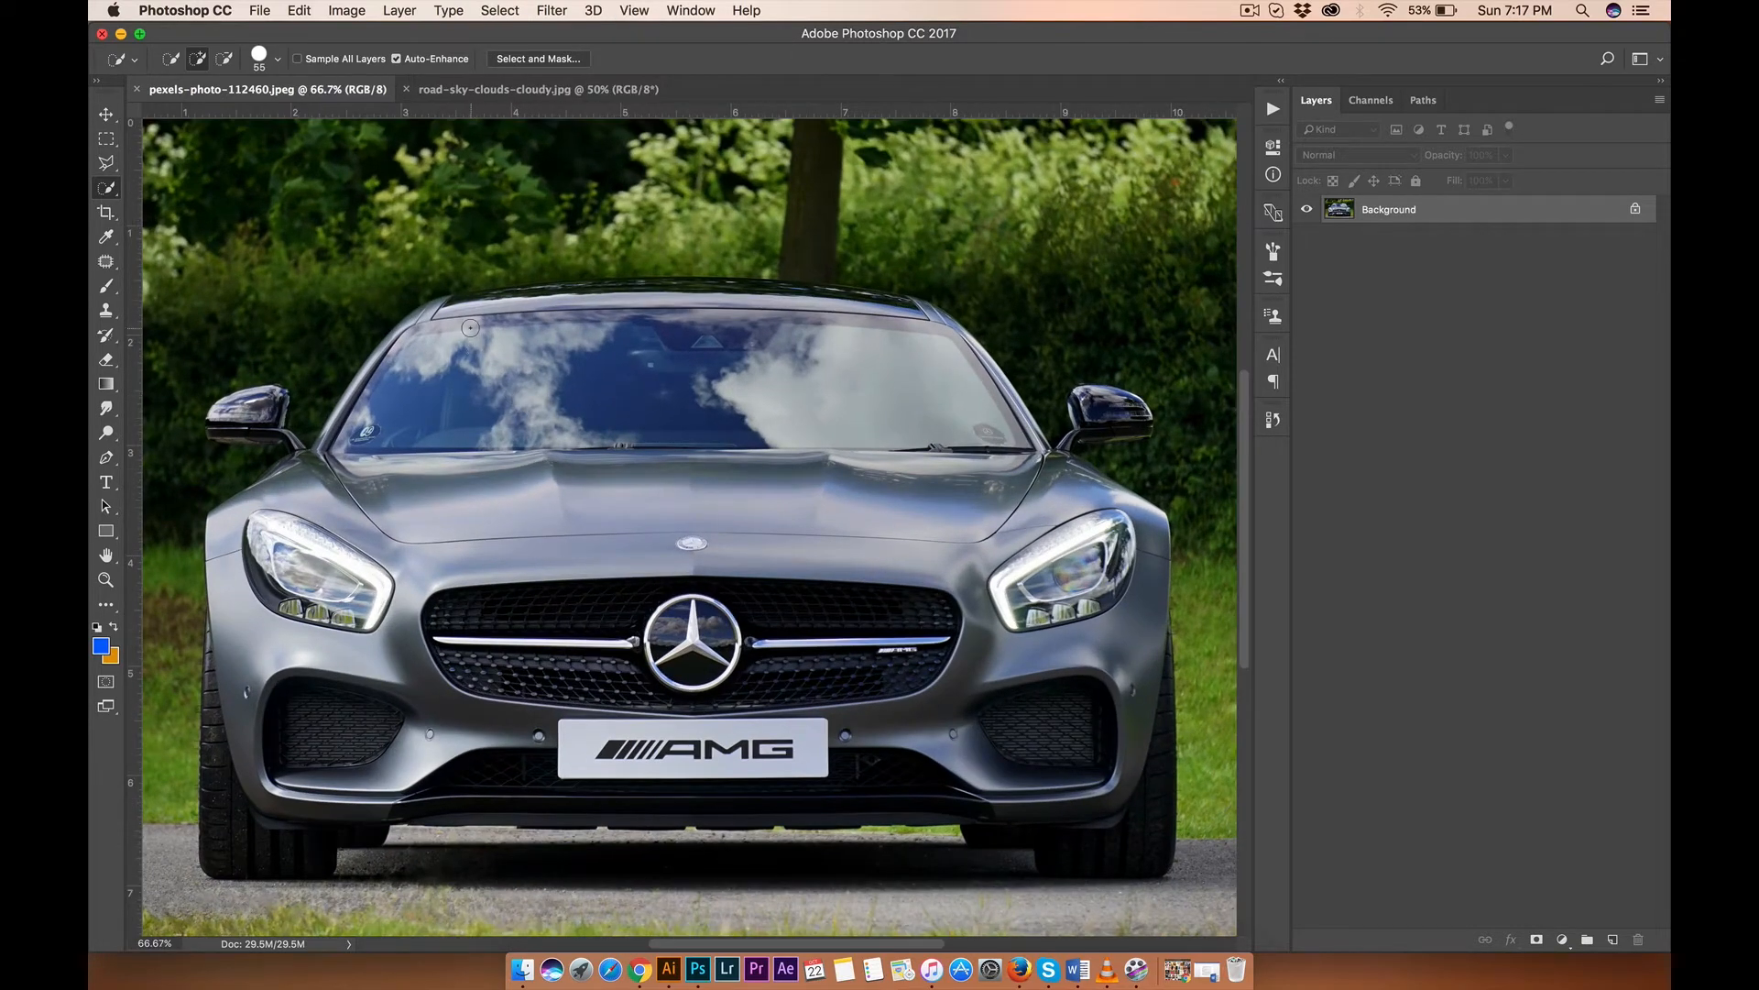
{"action": "mouse_move", "coordinate": [470, 327]}
{"action": "left_mouse_down"}
{"action": "mouse_move", "coordinate": [439, 351]}
{"action": "mouse_move", "coordinate": [485, 364]}
{"action": "mouse_move", "coordinate": [600, 335]}
{"action": "left_mouse_up"}
{"action": "left_click", "coordinate": [871, 386]}
{"action": "left_click_drag", "start_coordinate": [666, 288], "coordinate": [914, 311]}
{"action": "left_click", "coordinate": [434, 519]}
{"action": "mouse_move", "coordinate": [543, 515]}
{"action": "left_mouse_down"}
{"action": "mouse_move", "coordinate": [550, 529]}
{"action": "mouse_move", "coordinate": [632, 510]}
{"action": "mouse_move", "coordinate": [1111, 492]}
{"action": "mouse_move", "coordinate": [1151, 545]}
{"action": "mouse_move", "coordinate": [1149, 854]}
{"action": "left_mouse_up"}
{"action": "left_click", "coordinate": [1042, 697]}
Step: Extend the quick selection over the grille, emblem, lower bumper and the remaining side of the car's front
{"action": "left_click", "coordinate": [1002, 582]}
{"action": "left_click", "coordinate": [954, 608]}
{"action": "mouse_move", "coordinate": [880, 634]}
{"action": "left_mouse_down"}
{"action": "mouse_move", "coordinate": [817, 625]}
{"action": "mouse_move", "coordinate": [873, 597]}
{"action": "left_mouse_up"}
{"action": "mouse_move", "coordinate": [690, 619]}
{"action": "left_mouse_down"}
{"action": "mouse_move", "coordinate": [712, 651]}
{"action": "mouse_move", "coordinate": [676, 658]}
{"action": "mouse_move", "coordinate": [730, 668]}
{"action": "left_mouse_up"}
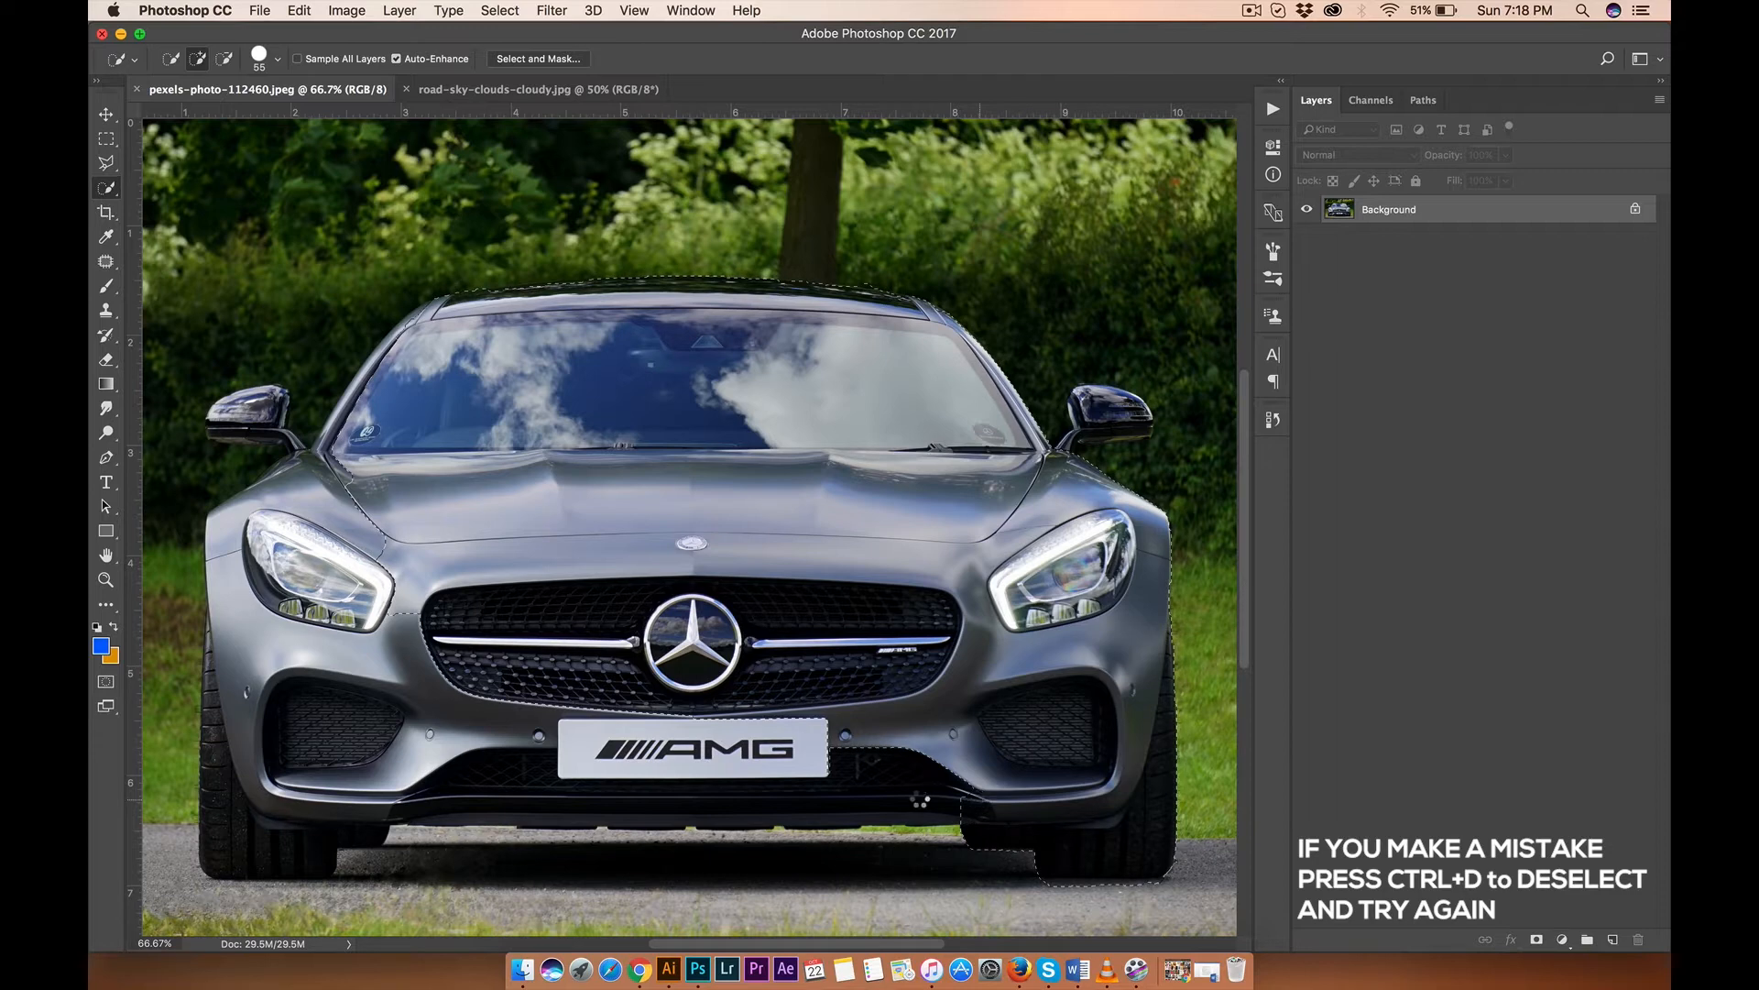
{"action": "left_click_drag", "start_coordinate": [920, 799], "coordinate": [709, 811]}
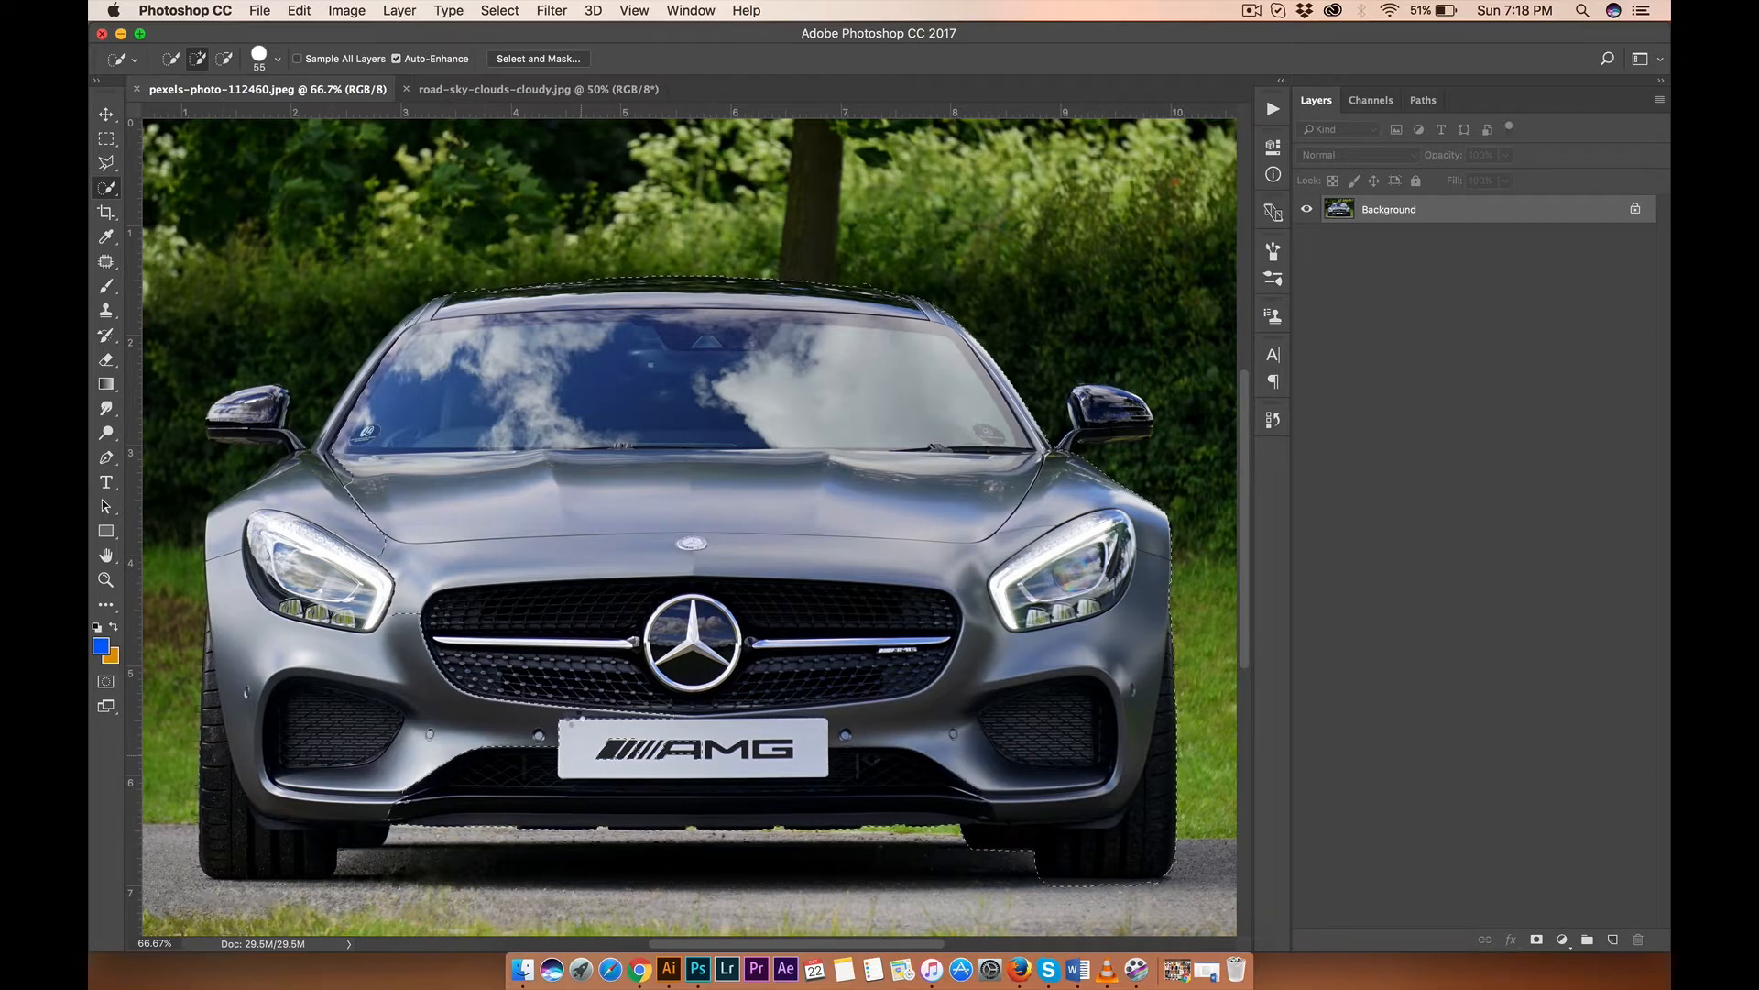
{"action": "mouse_move", "coordinate": [546, 719]}
{"action": "left_mouse_down"}
{"action": "mouse_move", "coordinate": [429, 765]}
{"action": "mouse_move", "coordinate": [356, 828]}
{"action": "mouse_move", "coordinate": [273, 810]}
{"action": "mouse_move", "coordinate": [261, 706]}
{"action": "left_mouse_up"}
Step: Subtract the trees and hedge above the car's roof from the selection
{"action": "scroll", "coordinate": [738, 212], "scroll_direction": "up", "scroll_amount": 2}
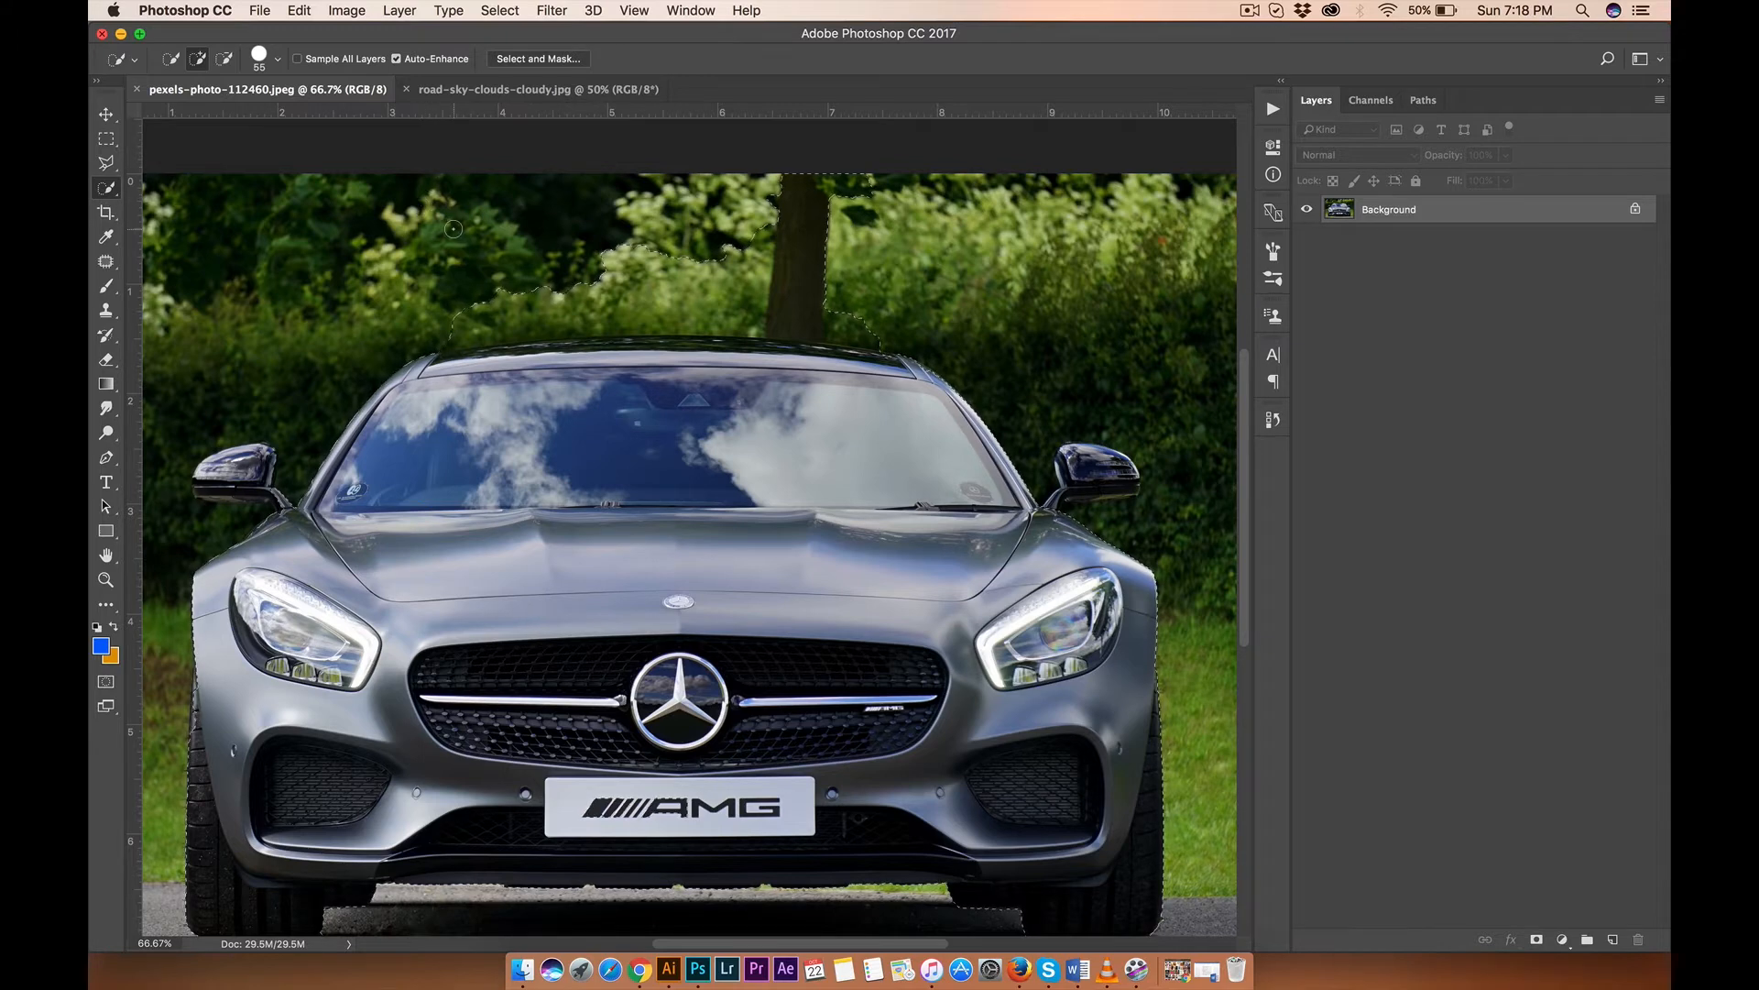
{"action": "key", "text": "alt"}
{"action": "mouse_move", "coordinate": [471, 289]}
{"action": "left_mouse_down"}
{"action": "mouse_move", "coordinate": [462, 330]}
{"action": "mouse_move", "coordinate": [718, 306]}
{"action": "mouse_move", "coordinate": [860, 316]}
{"action": "left_mouse_up"}
{"action": "left_click", "coordinate": [443, 340]}
Step: Add the upper housing of the side mirror on the image's left side to the quick selection
{"action": "scroll", "coordinate": [611, 558], "scroll_direction": "down", "scroll_amount": 5}
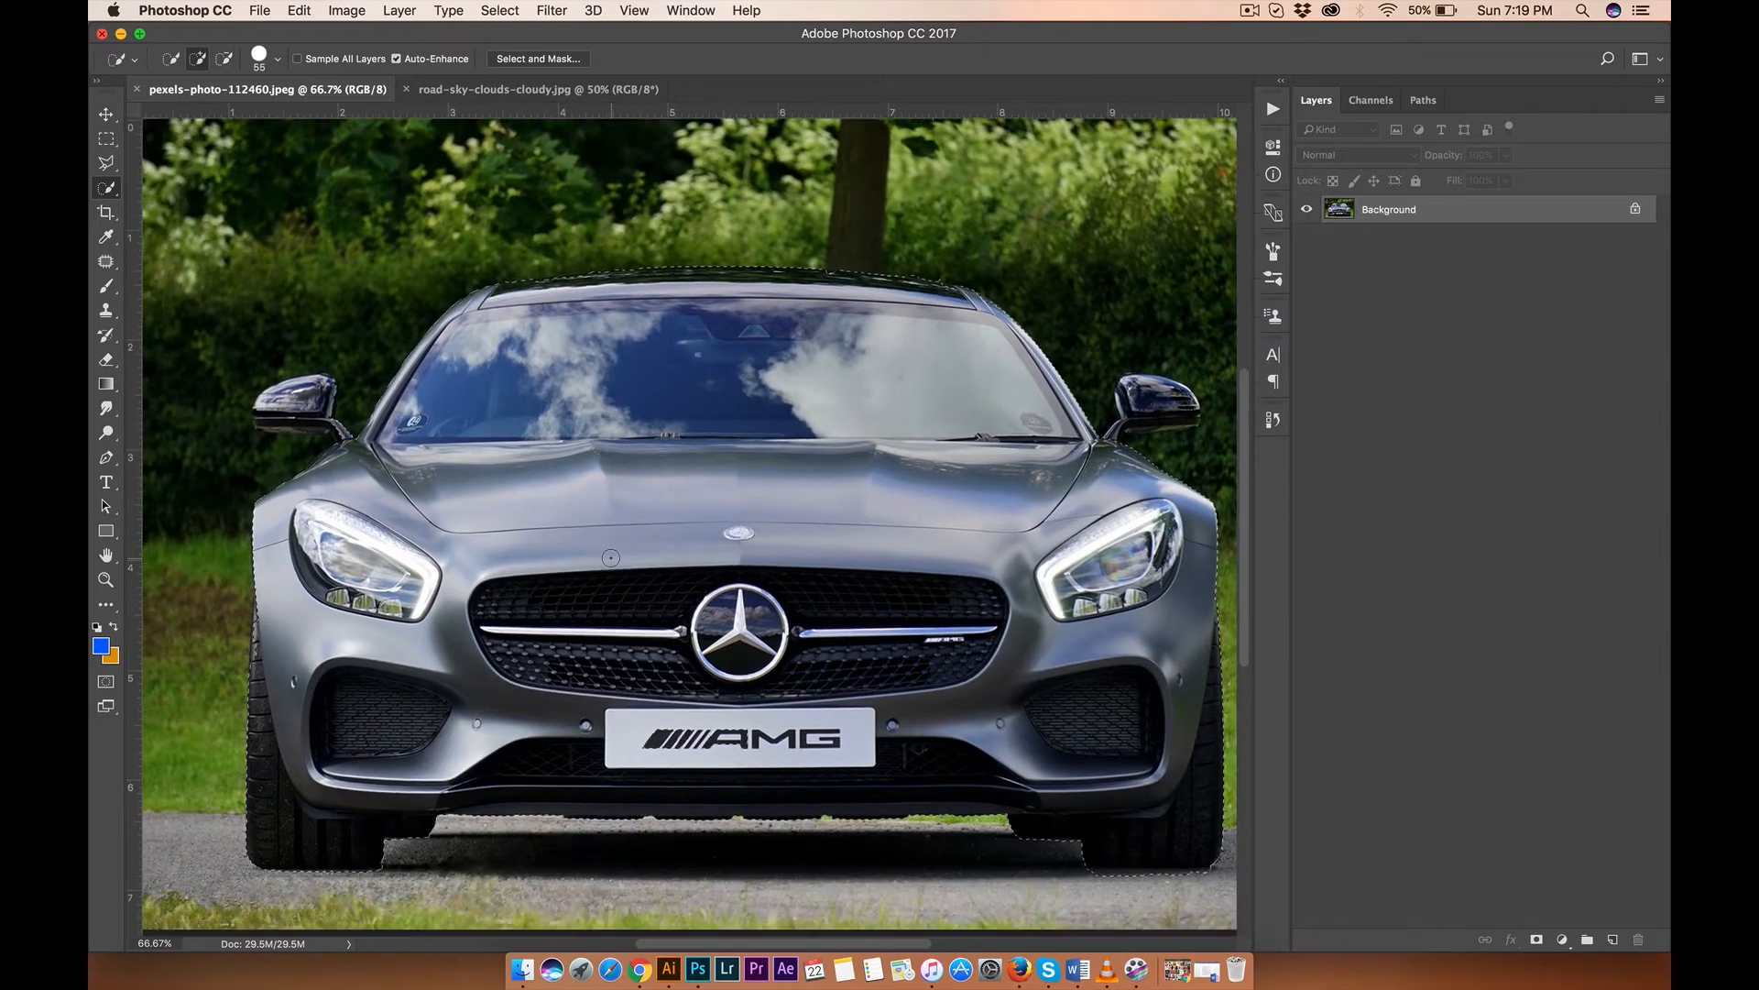
{"action": "scroll", "coordinate": [612, 558], "scroll_direction": "right", "scroll_amount": 5}
{"action": "scroll", "coordinate": [611, 557], "scroll_direction": "down", "scroll_amount": 3}
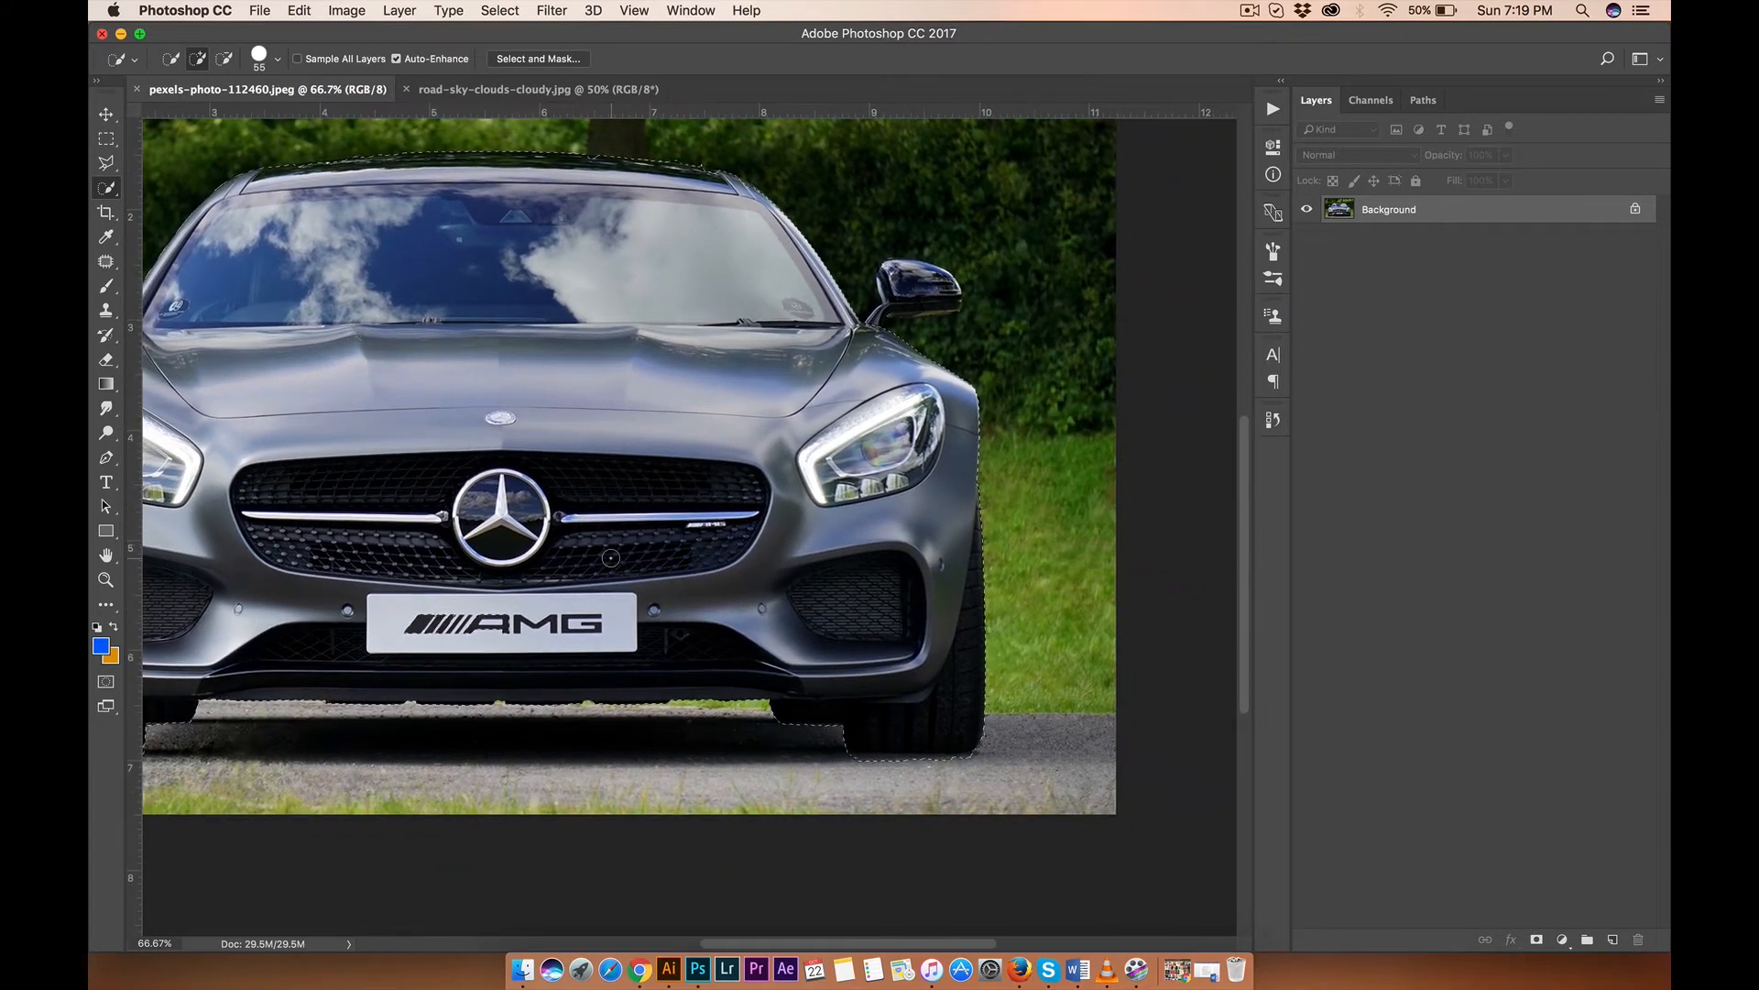
{"action": "scroll", "coordinate": [611, 557], "scroll_direction": "left", "scroll_amount": 10}
{"action": "scroll", "coordinate": [611, 557], "scroll_direction": "up", "scroll_amount": 3}
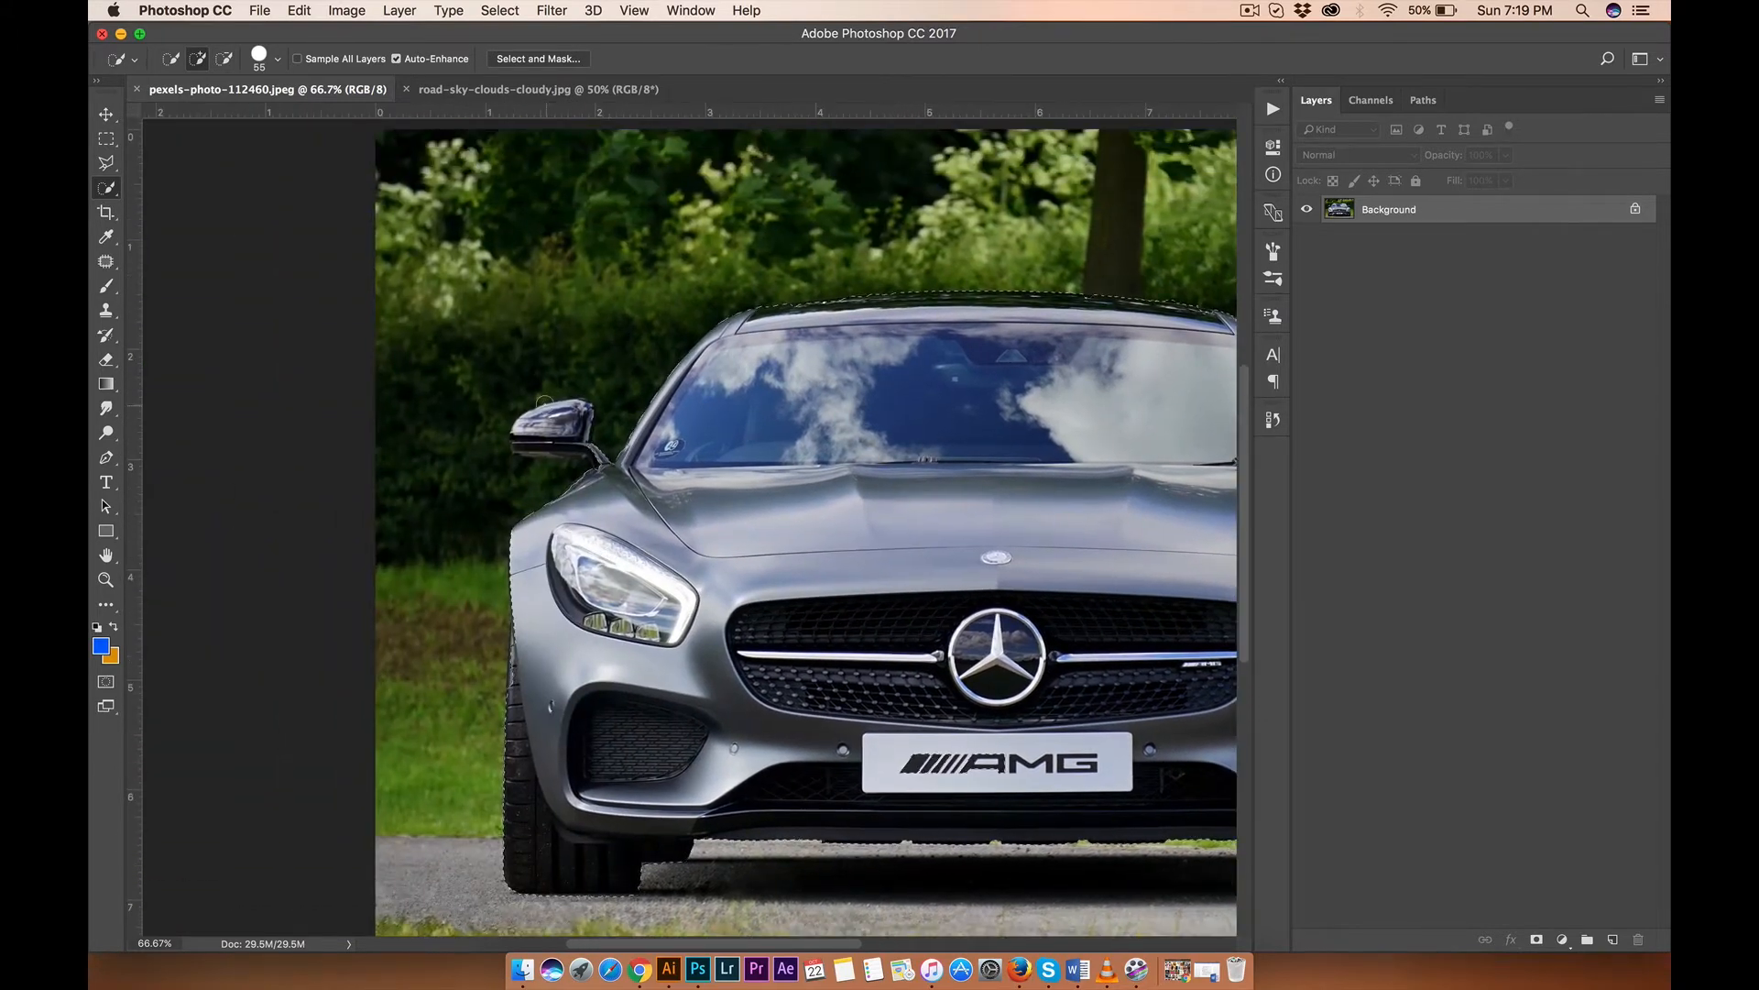
{"action": "key", "text": "super+equal"}
{"action": "key", "text": "super+equal"}
{"action": "key", "text": "super+equal"}
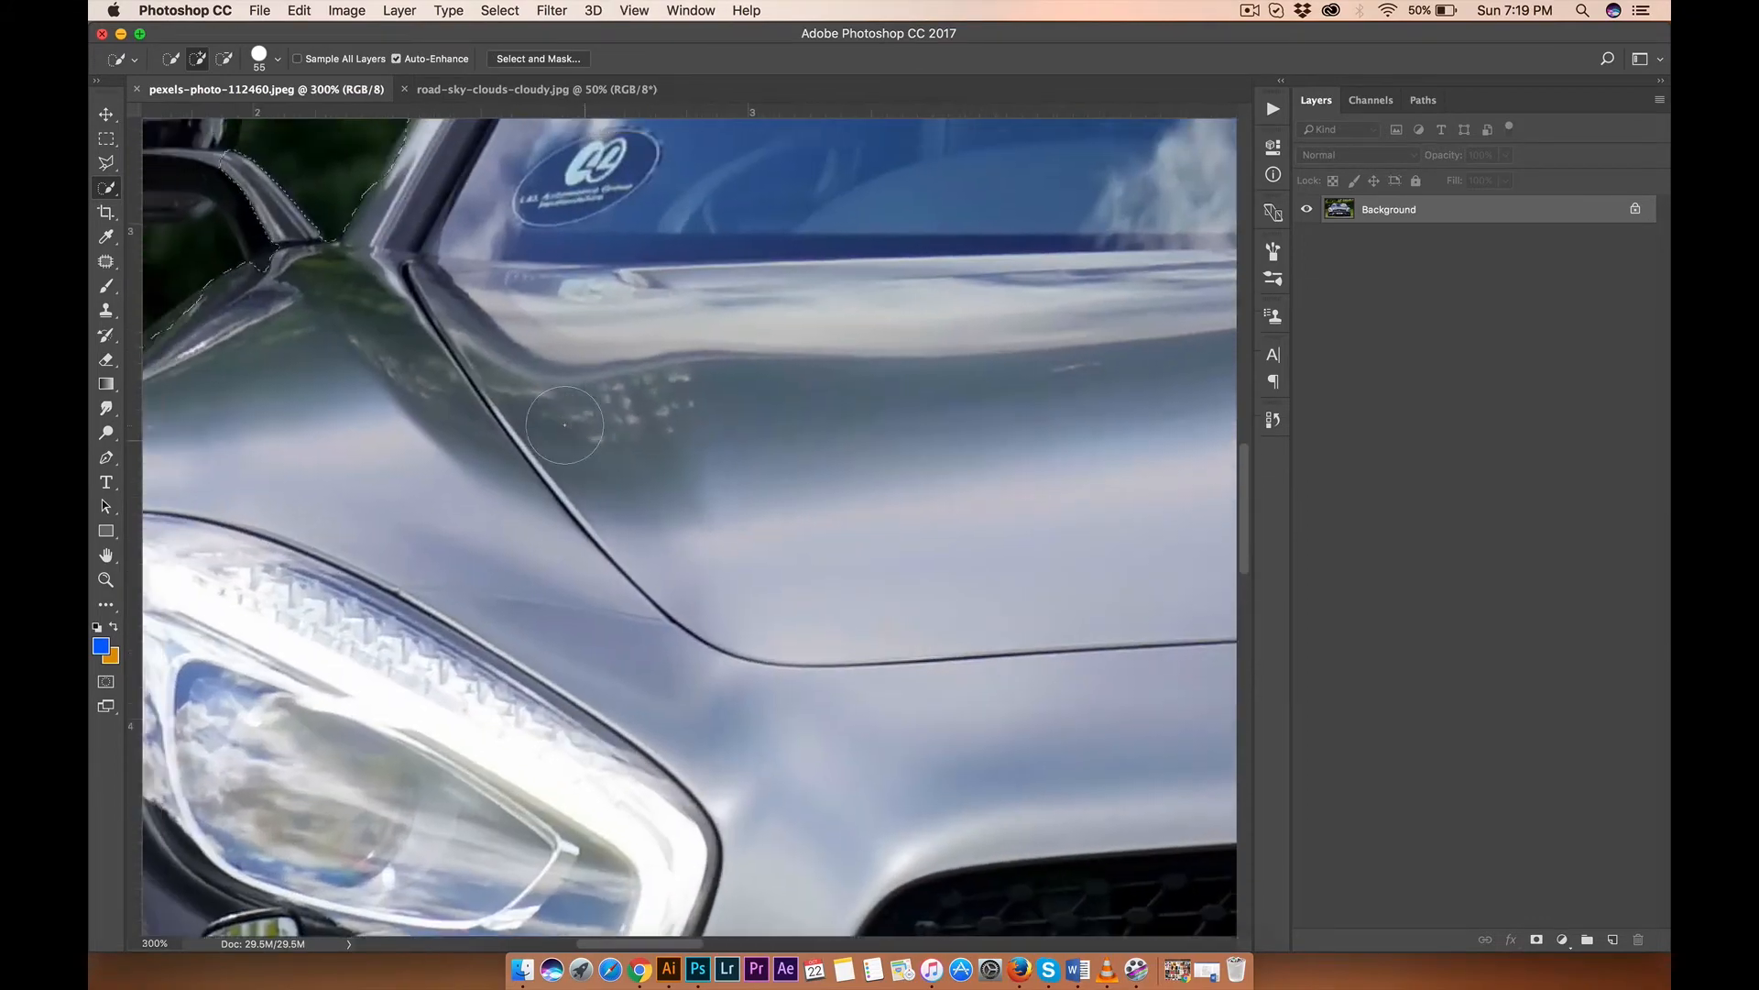
{"action": "scroll", "coordinate": [564, 424], "scroll_direction": "left", "scroll_amount": 10}
{"action": "scroll", "coordinate": [565, 424], "scroll_direction": "up", "scroll_amount": 6}
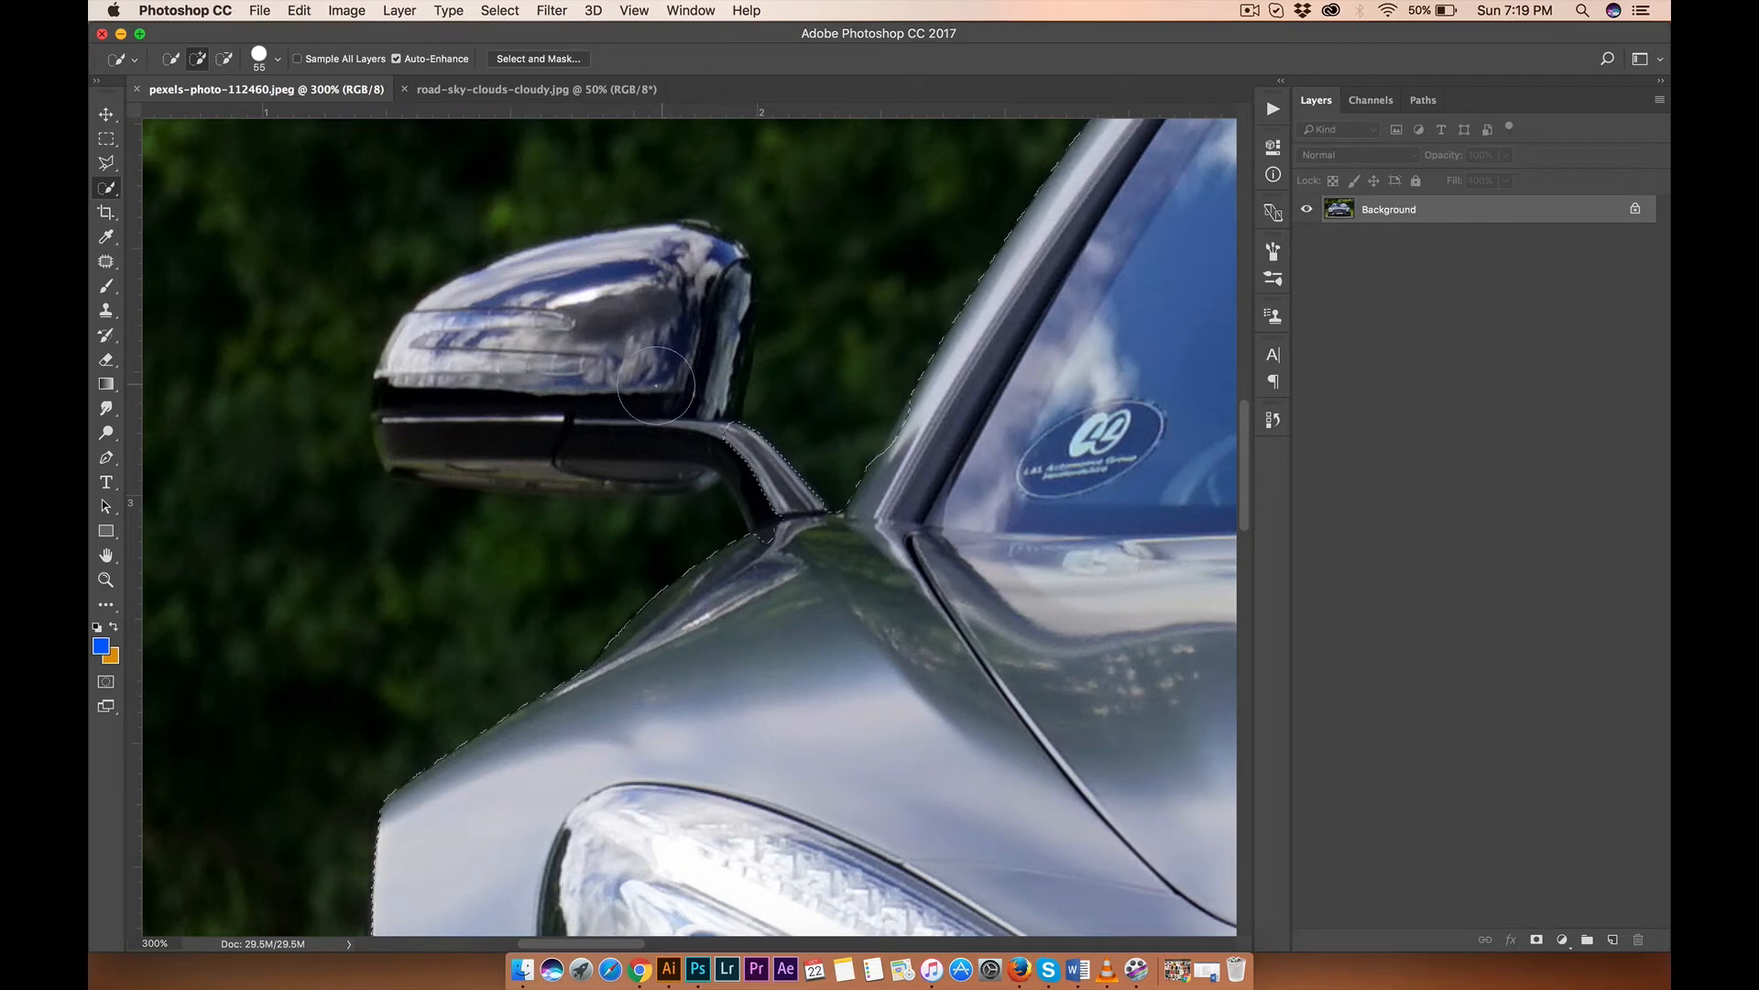
{"action": "mouse_move", "coordinate": [656, 385]}
{"action": "left_mouse_down"}
{"action": "mouse_move", "coordinate": [713, 279]}
{"action": "mouse_move", "coordinate": [683, 257]}
{"action": "left_mouse_up"}
{"action": "left_click", "coordinate": [690, 262]}
{"action": "left_click", "coordinate": [714, 348]}
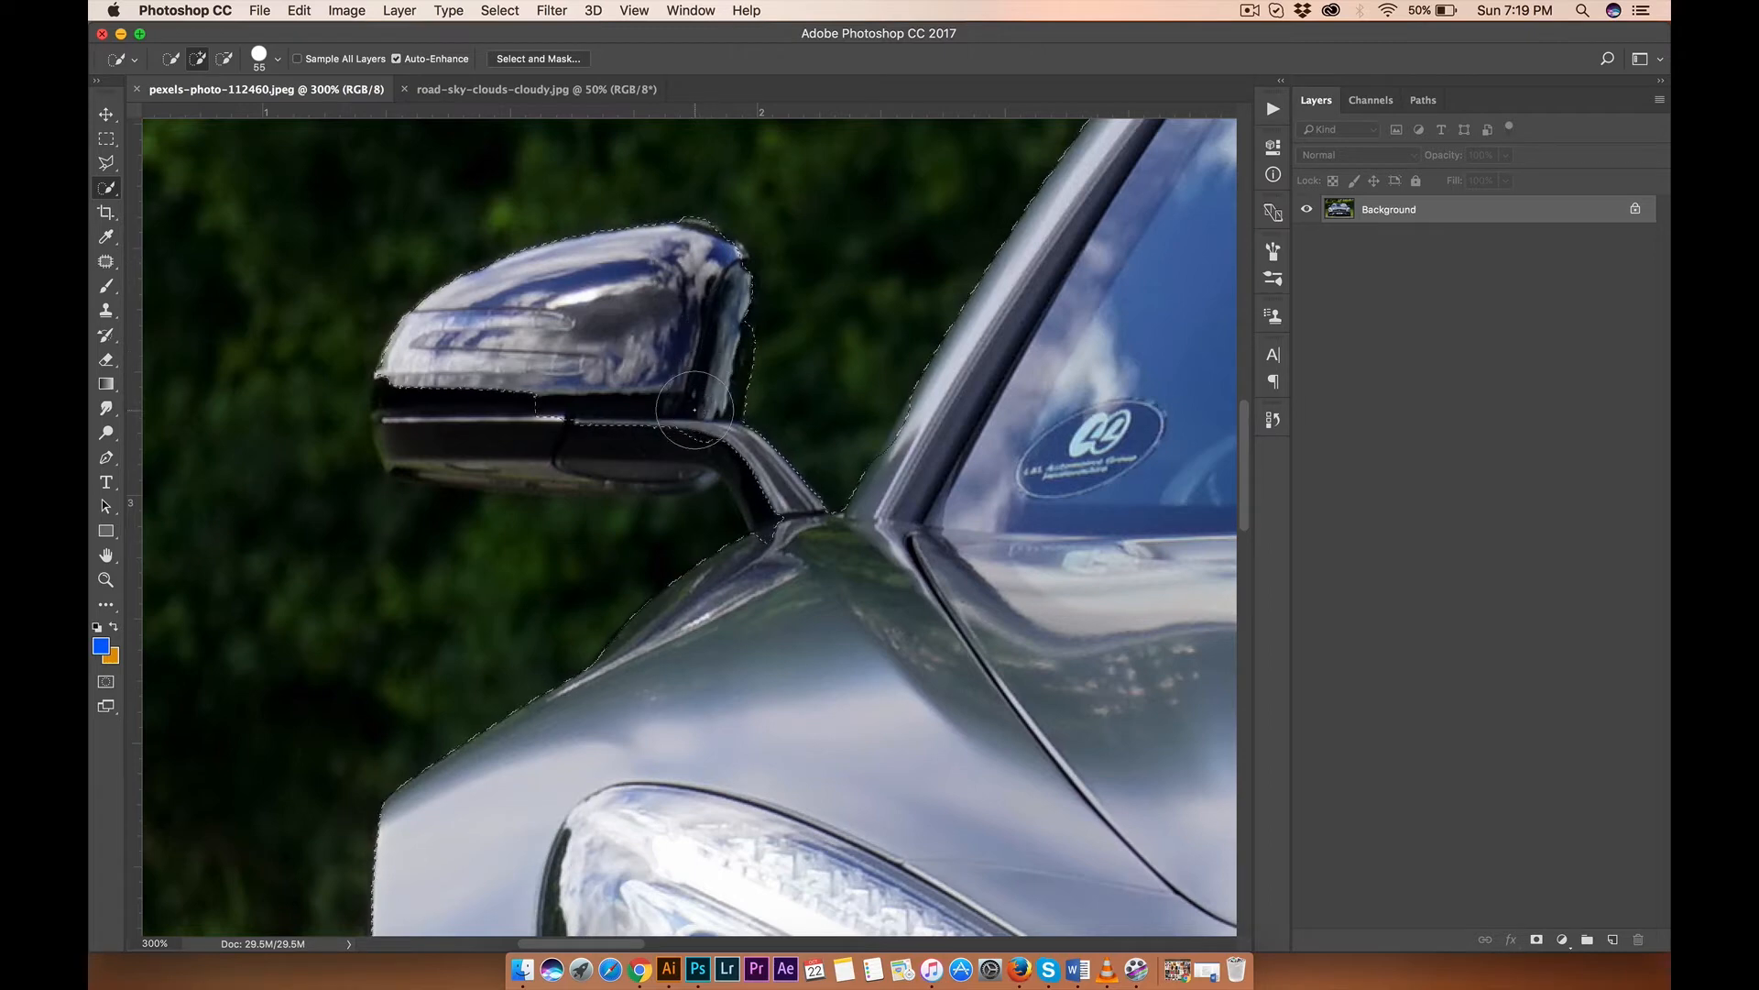
Step: Extend the quick selection over the same mirror's lower casing, outer tip and inner edge
{"action": "left_click", "coordinate": [673, 451]}
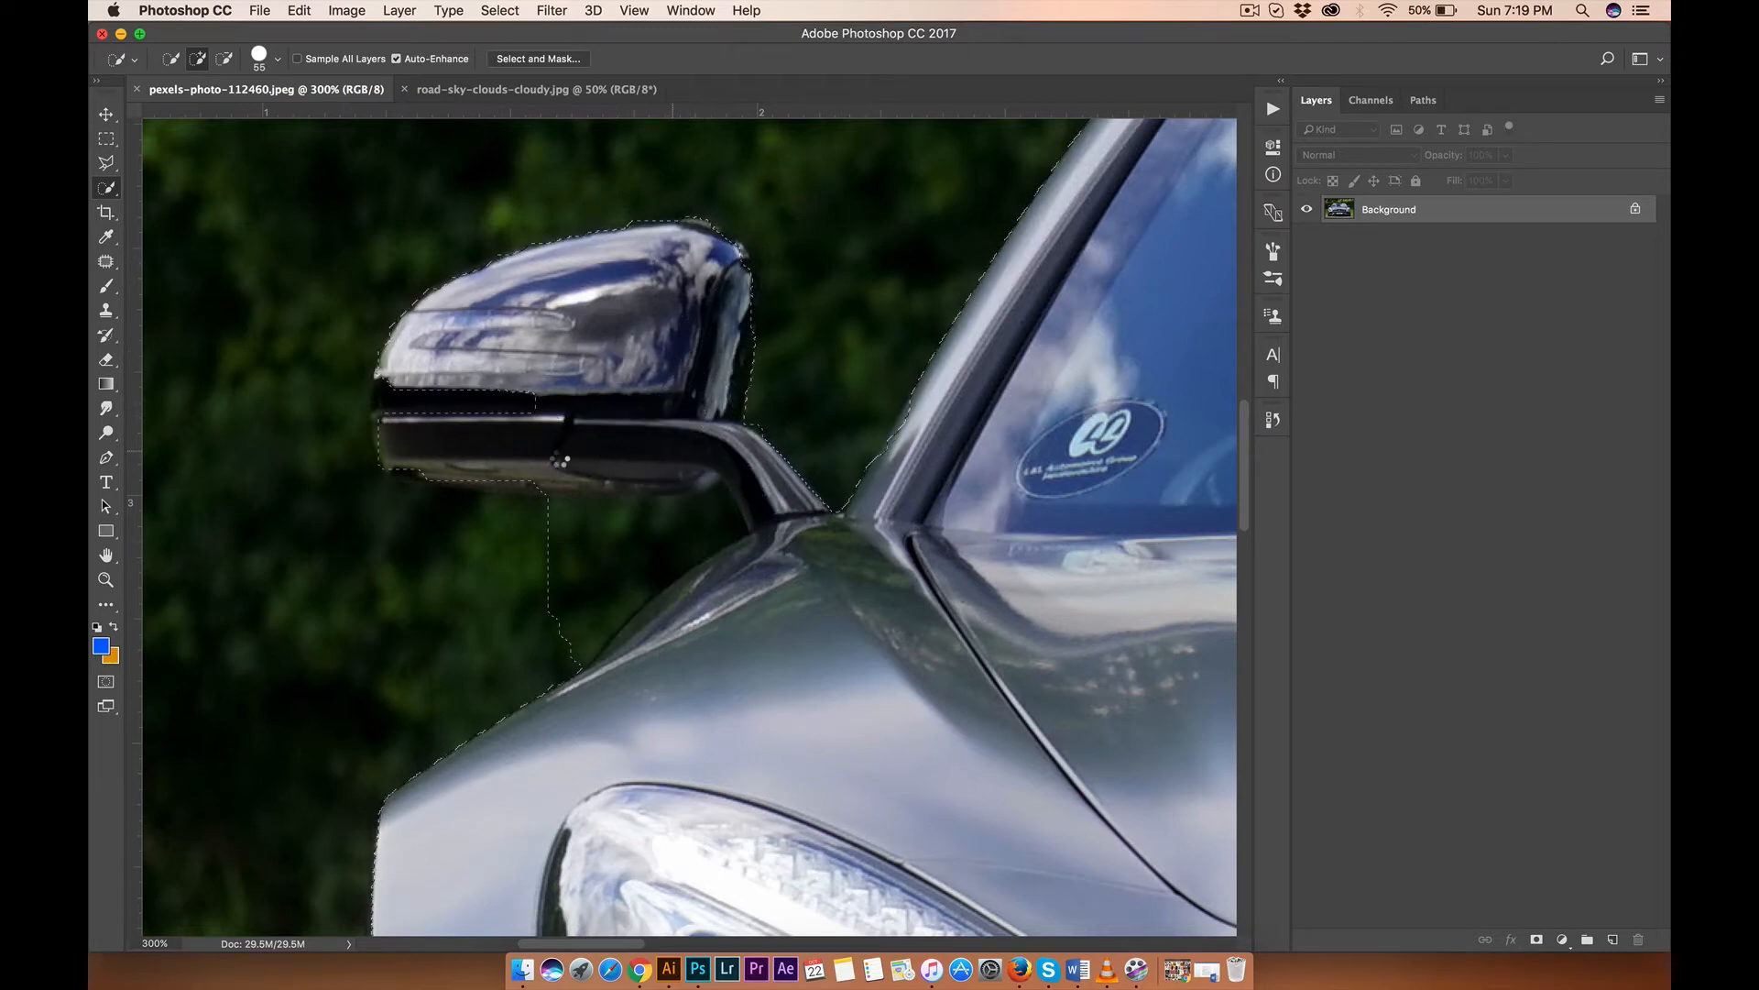
{"action": "left_click", "coordinate": [406, 401]}
{"action": "left_click", "coordinate": [410, 430]}
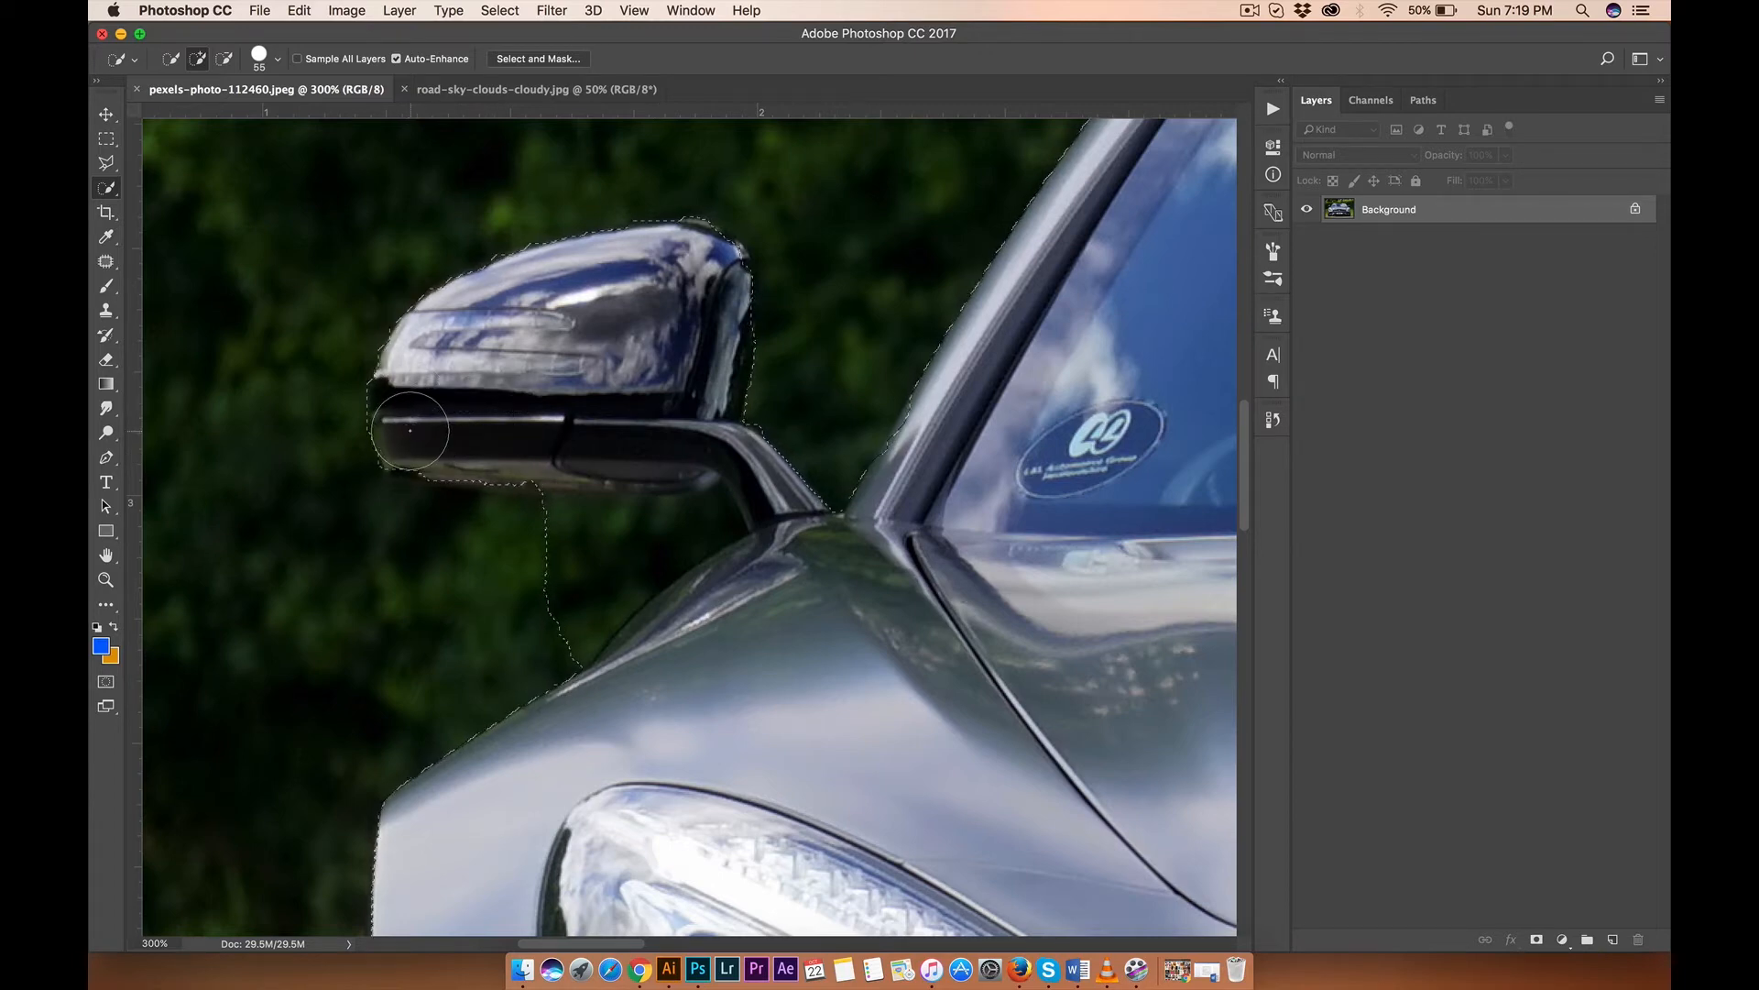
{"action": "left_click", "coordinate": [415, 453]}
{"action": "left_click", "coordinate": [462, 449]}
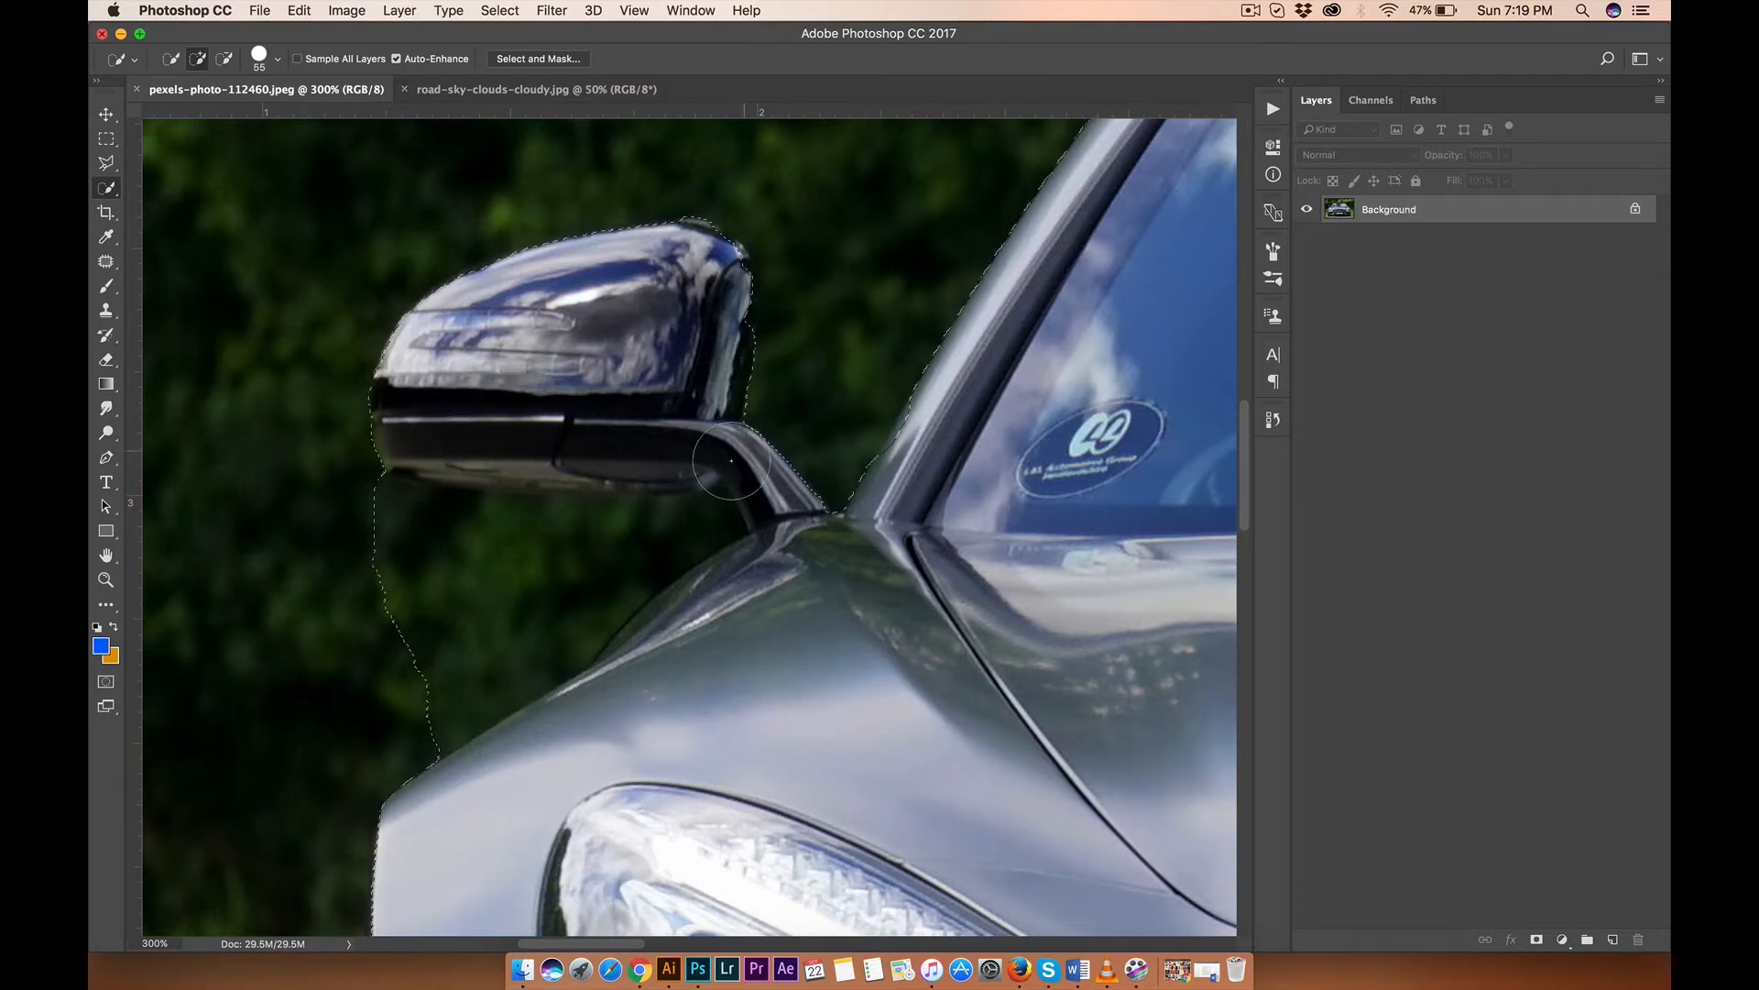
{"action": "left_click", "coordinate": [728, 284]}
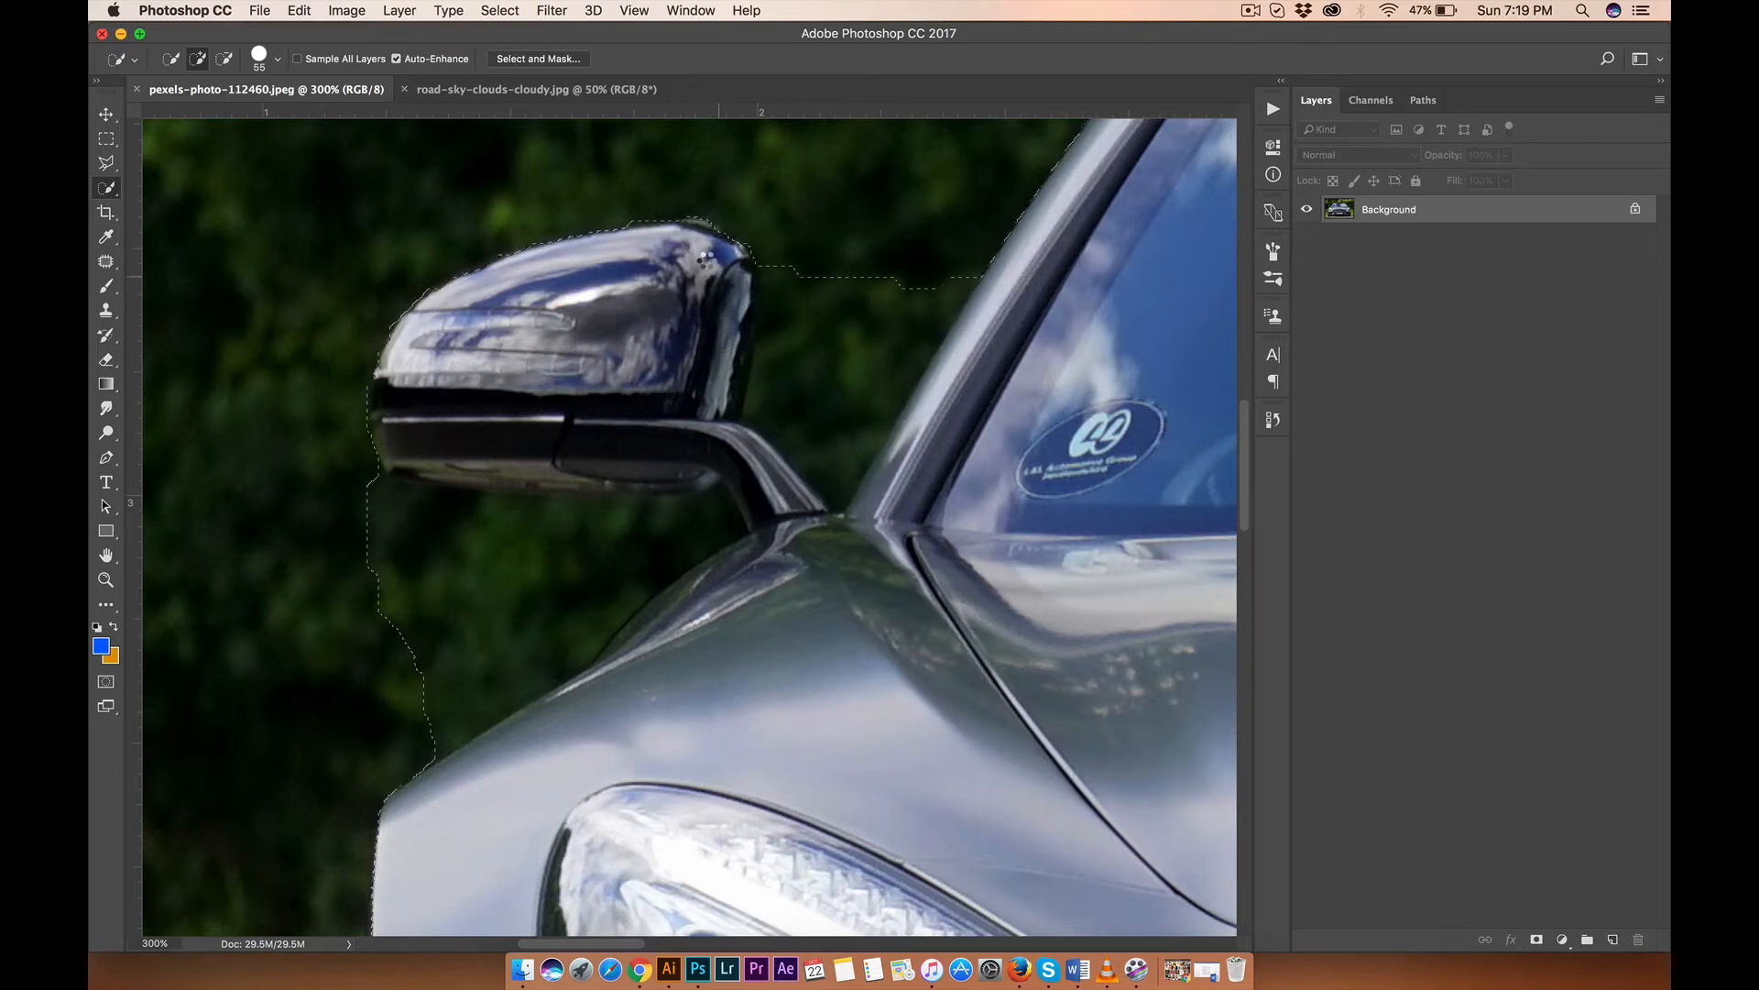
Step: Add the housing and lower casing of the side mirror on the image's right side to the quick selection
{"action": "scroll", "coordinate": [848, 401], "scroll_direction": "right", "scroll_amount": 2}
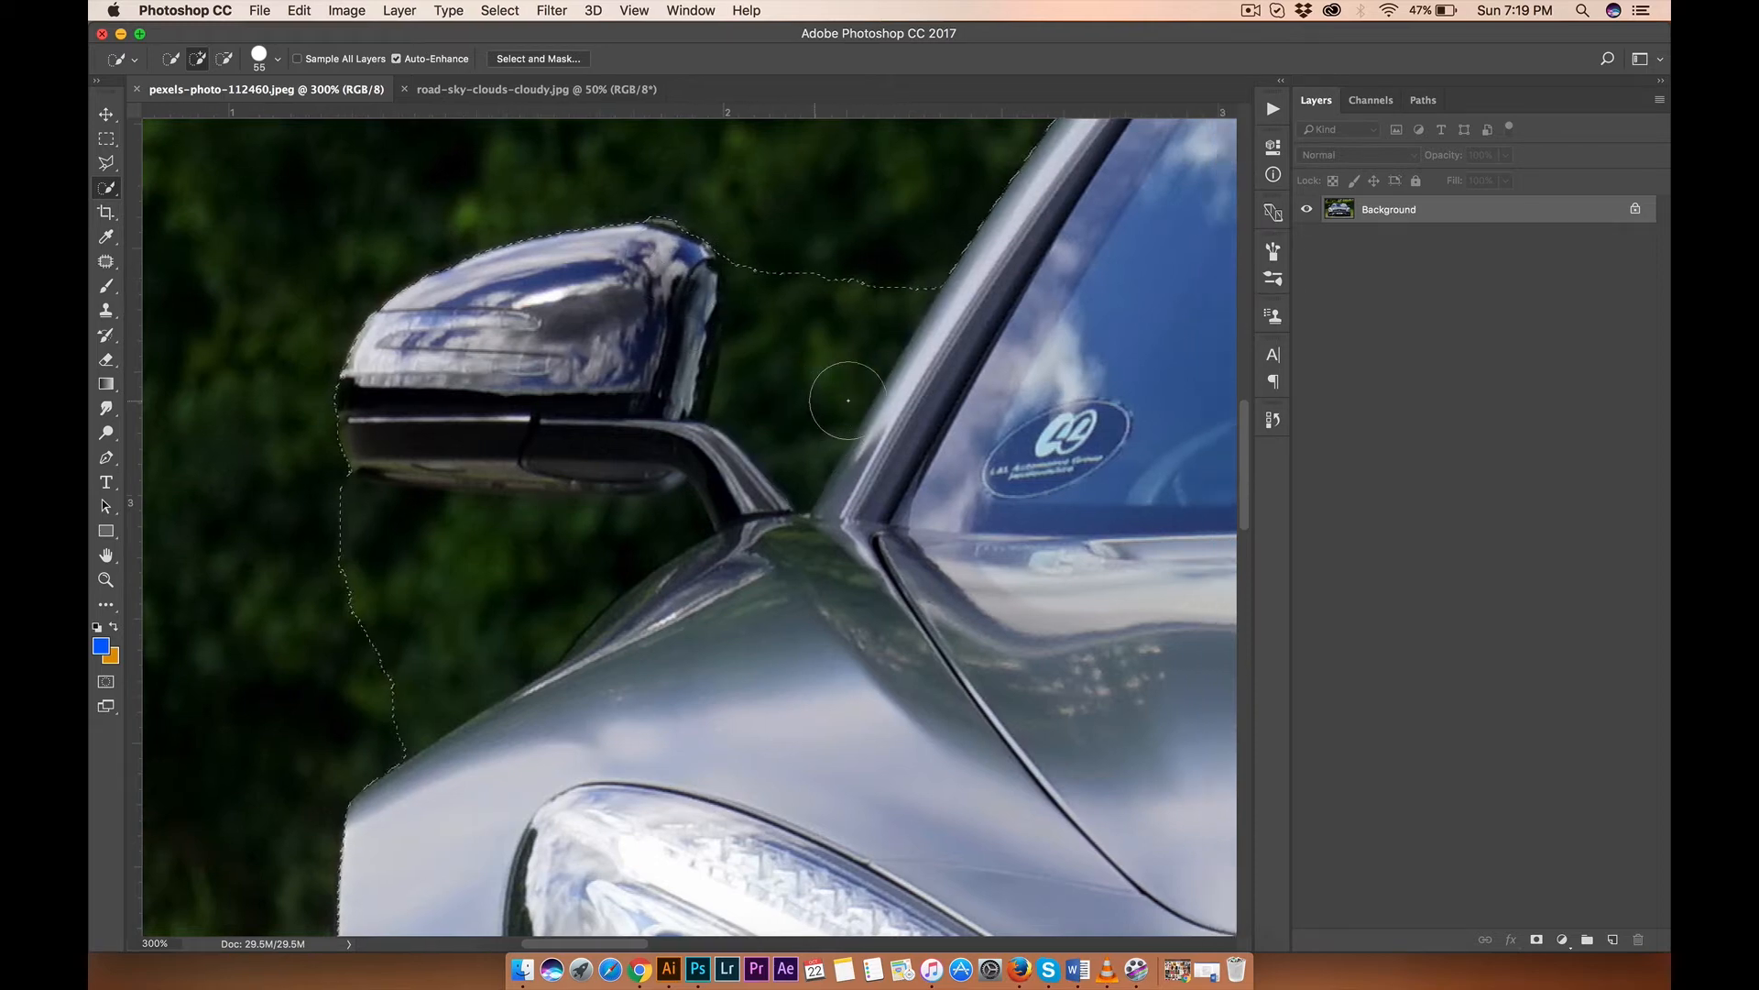
{"action": "scroll", "coordinate": [849, 400], "scroll_direction": "right", "scroll_amount": 20}
{"action": "scroll", "coordinate": [848, 400], "scroll_direction": "left", "scroll_amount": 8}
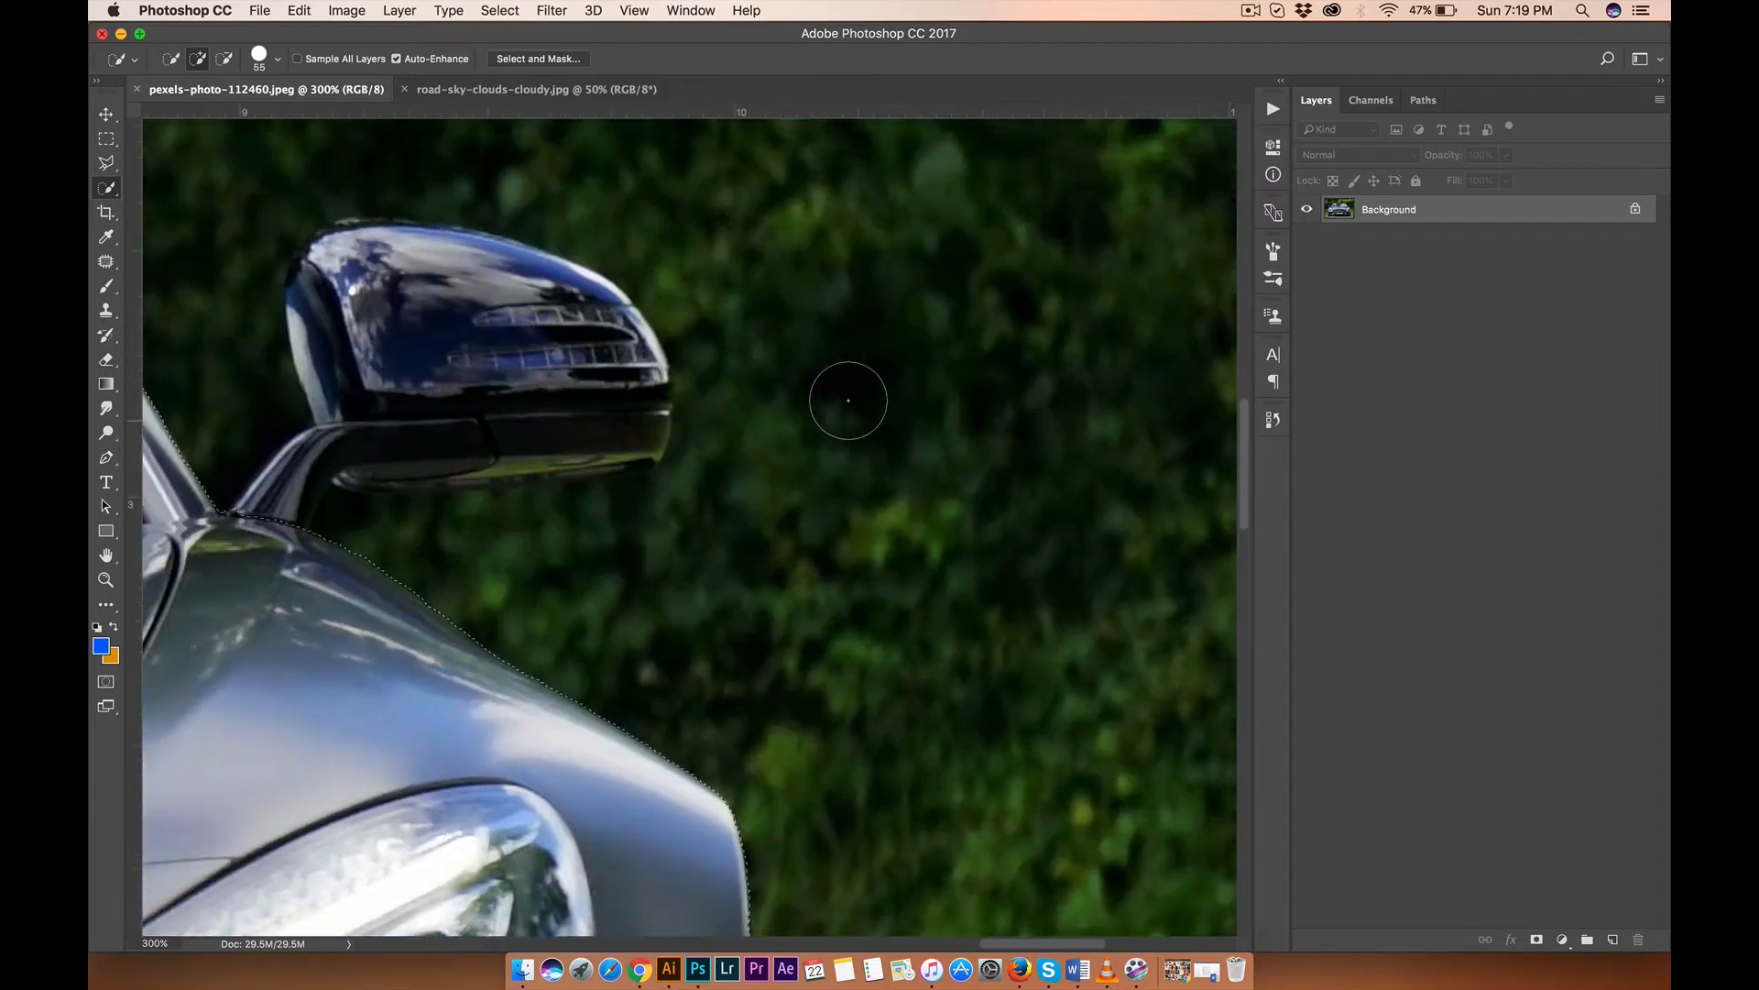
{"action": "scroll", "coordinate": [848, 400], "scroll_direction": "left", "scroll_amount": 10}
{"action": "scroll", "coordinate": [849, 400], "scroll_direction": "up", "scroll_amount": 2}
{"action": "mouse_move", "coordinate": [858, 421]}
{"action": "left_mouse_down"}
{"action": "mouse_move", "coordinate": [832, 386]}
{"action": "mouse_move", "coordinate": [852, 378]}
{"action": "mouse_move", "coordinate": [1007, 463]}
{"action": "mouse_move", "coordinate": [770, 385]}
{"action": "mouse_move", "coordinate": [766, 365]}
{"action": "left_mouse_up"}
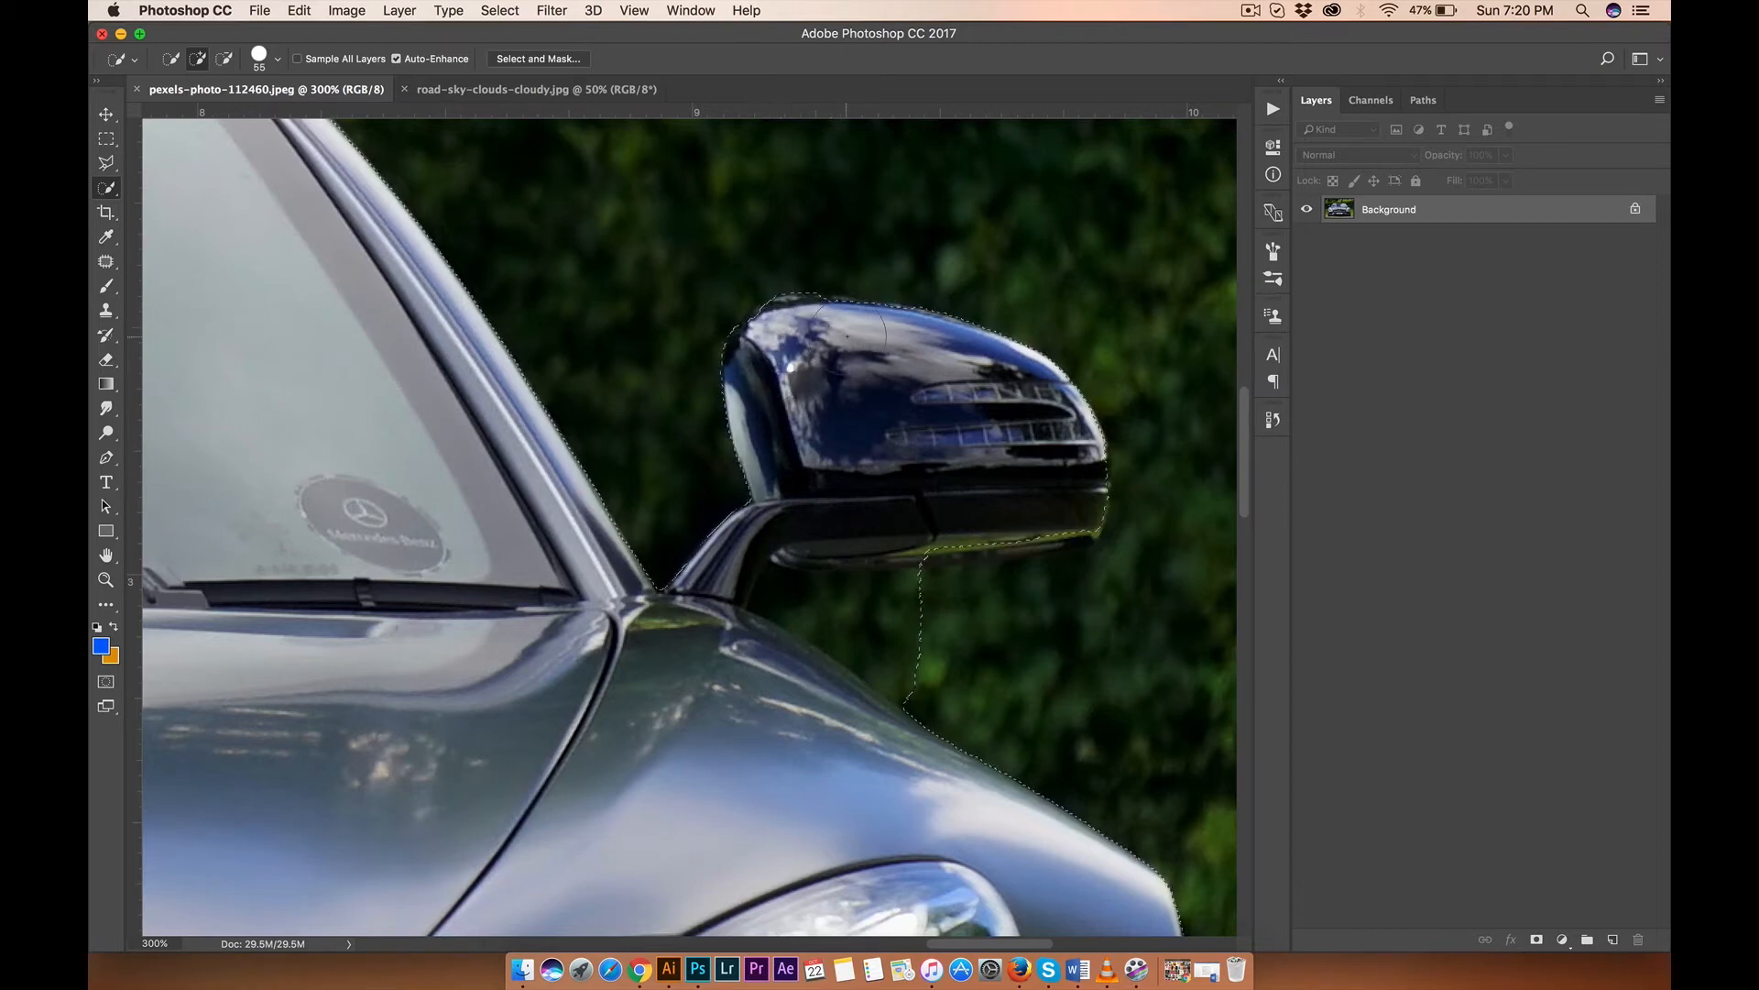
{"action": "left_click_drag", "start_coordinate": [910, 510], "coordinate": [1052, 510]}
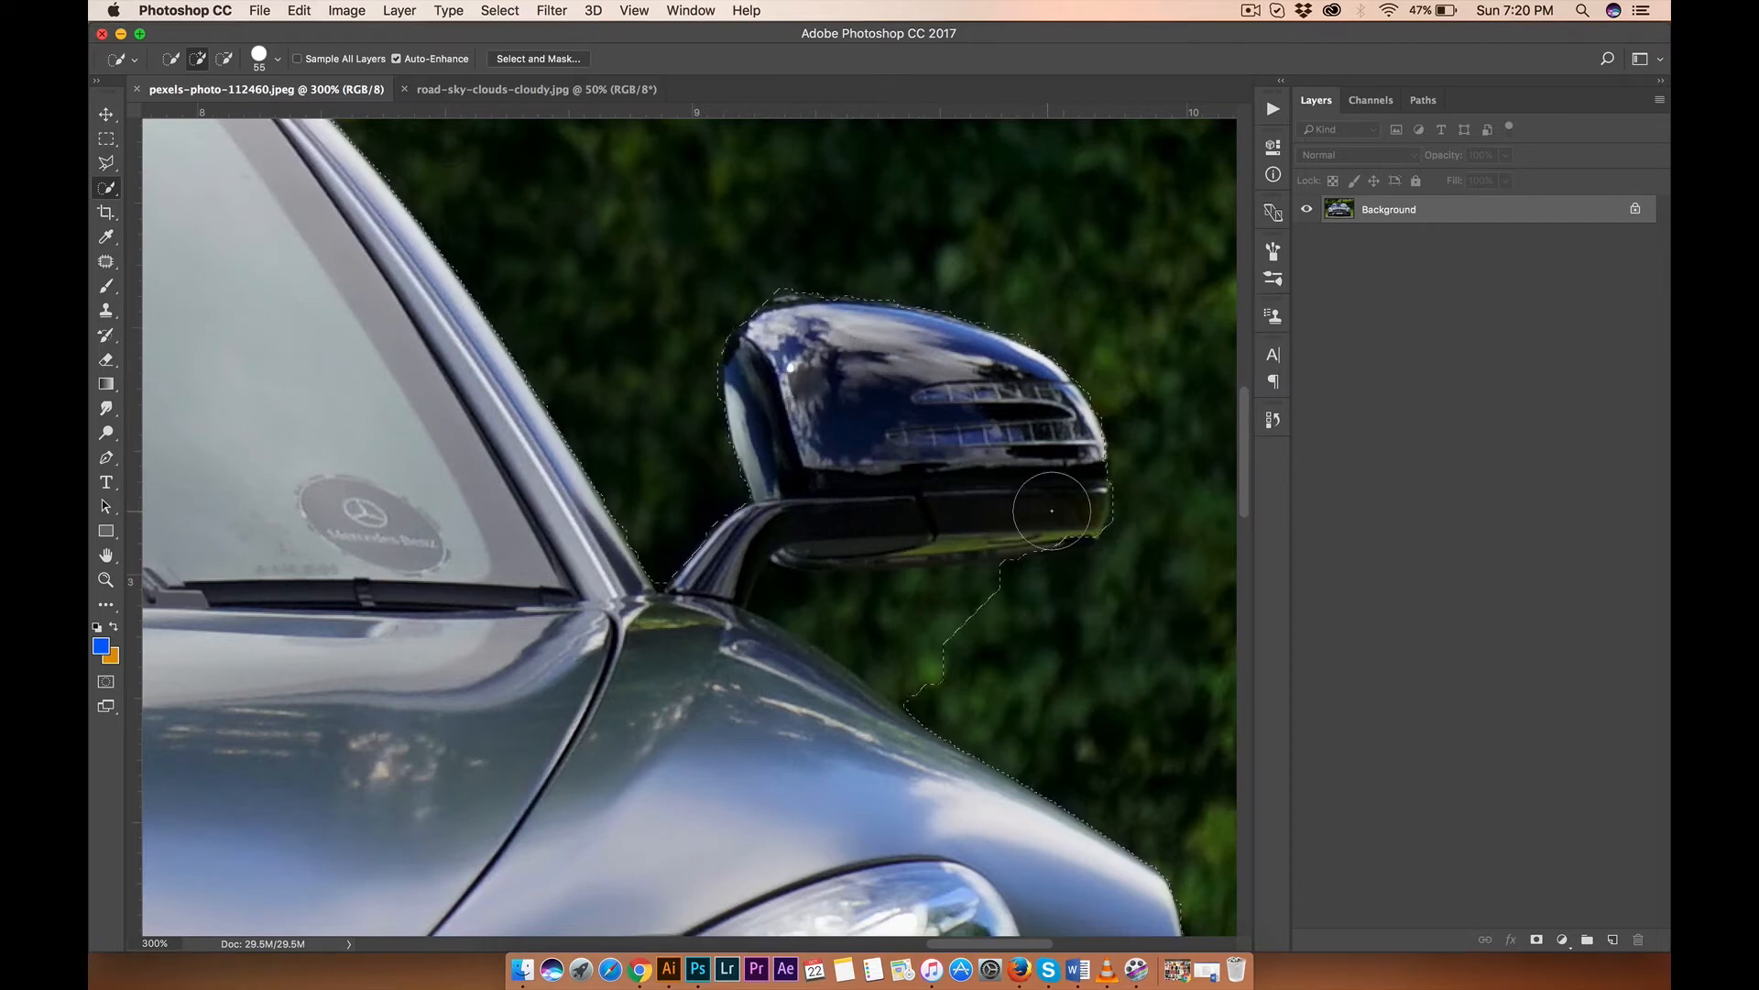
{"action": "scroll", "coordinate": [916, 504], "scroll_direction": "down", "scroll_amount": 5}
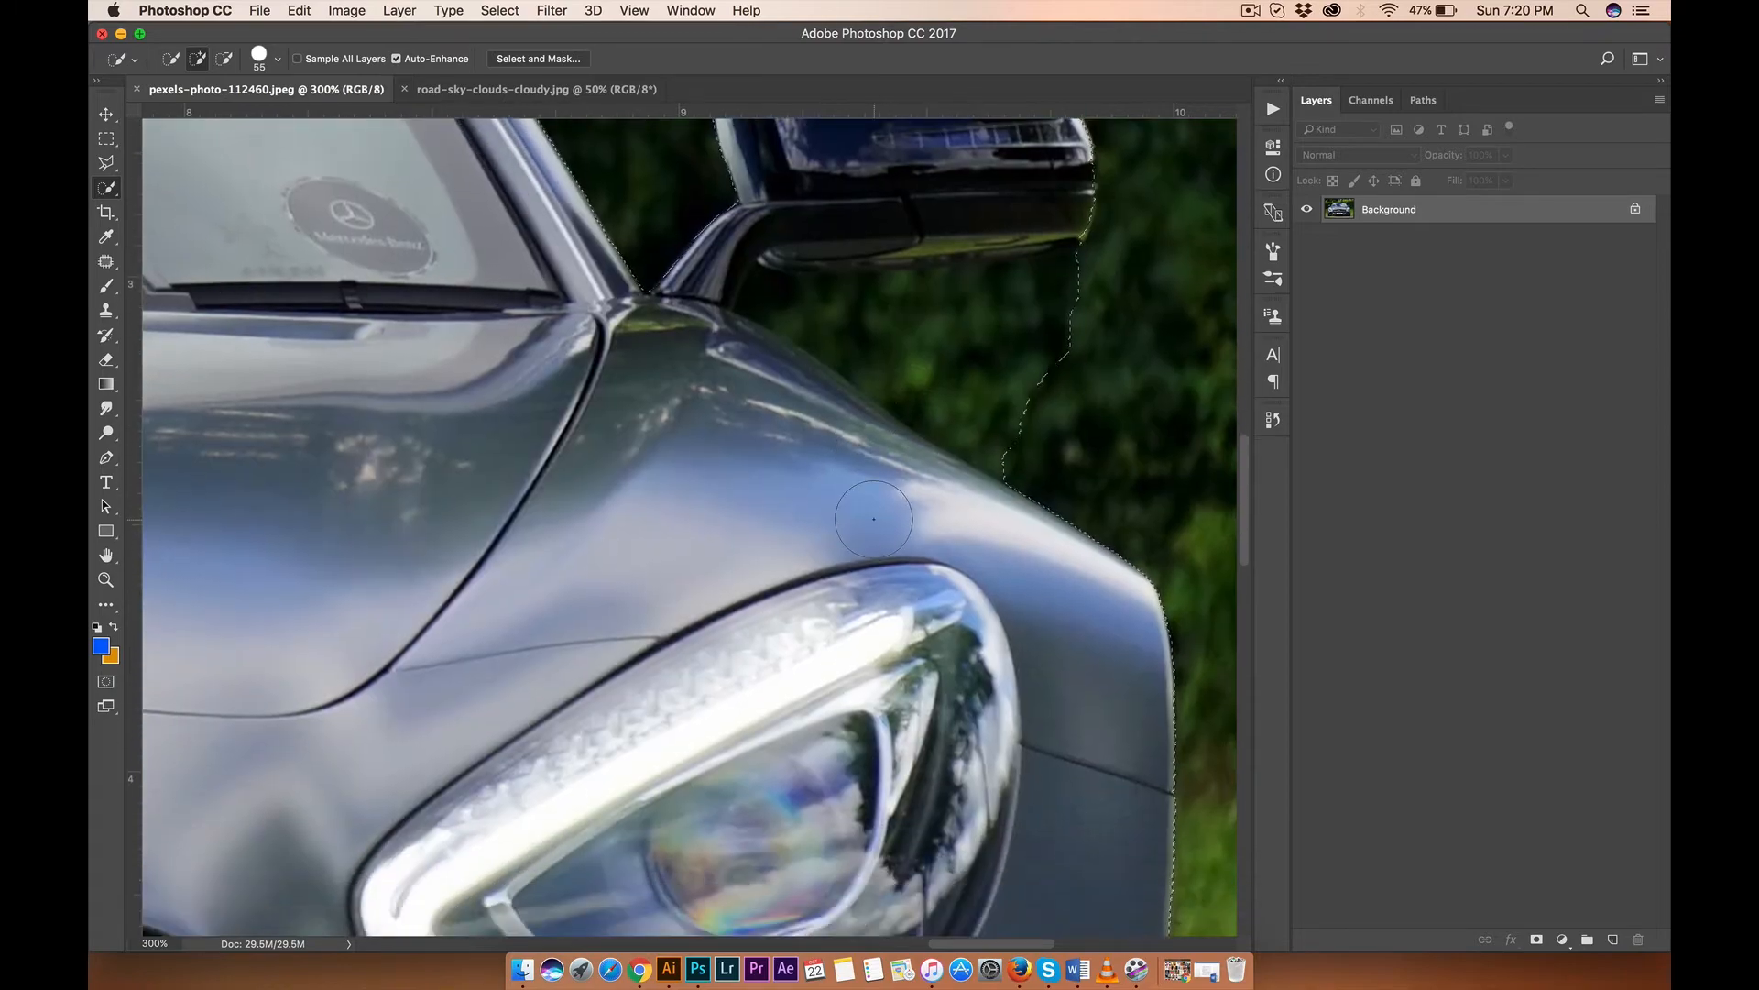
Step: Open the car selection in the Select and Mask workspace
{"action": "key", "text": "super+minus"}
{"action": "key", "text": "super+minus"}
{"action": "key", "text": "super+minus"}
{"action": "key", "text": "super+minus"}
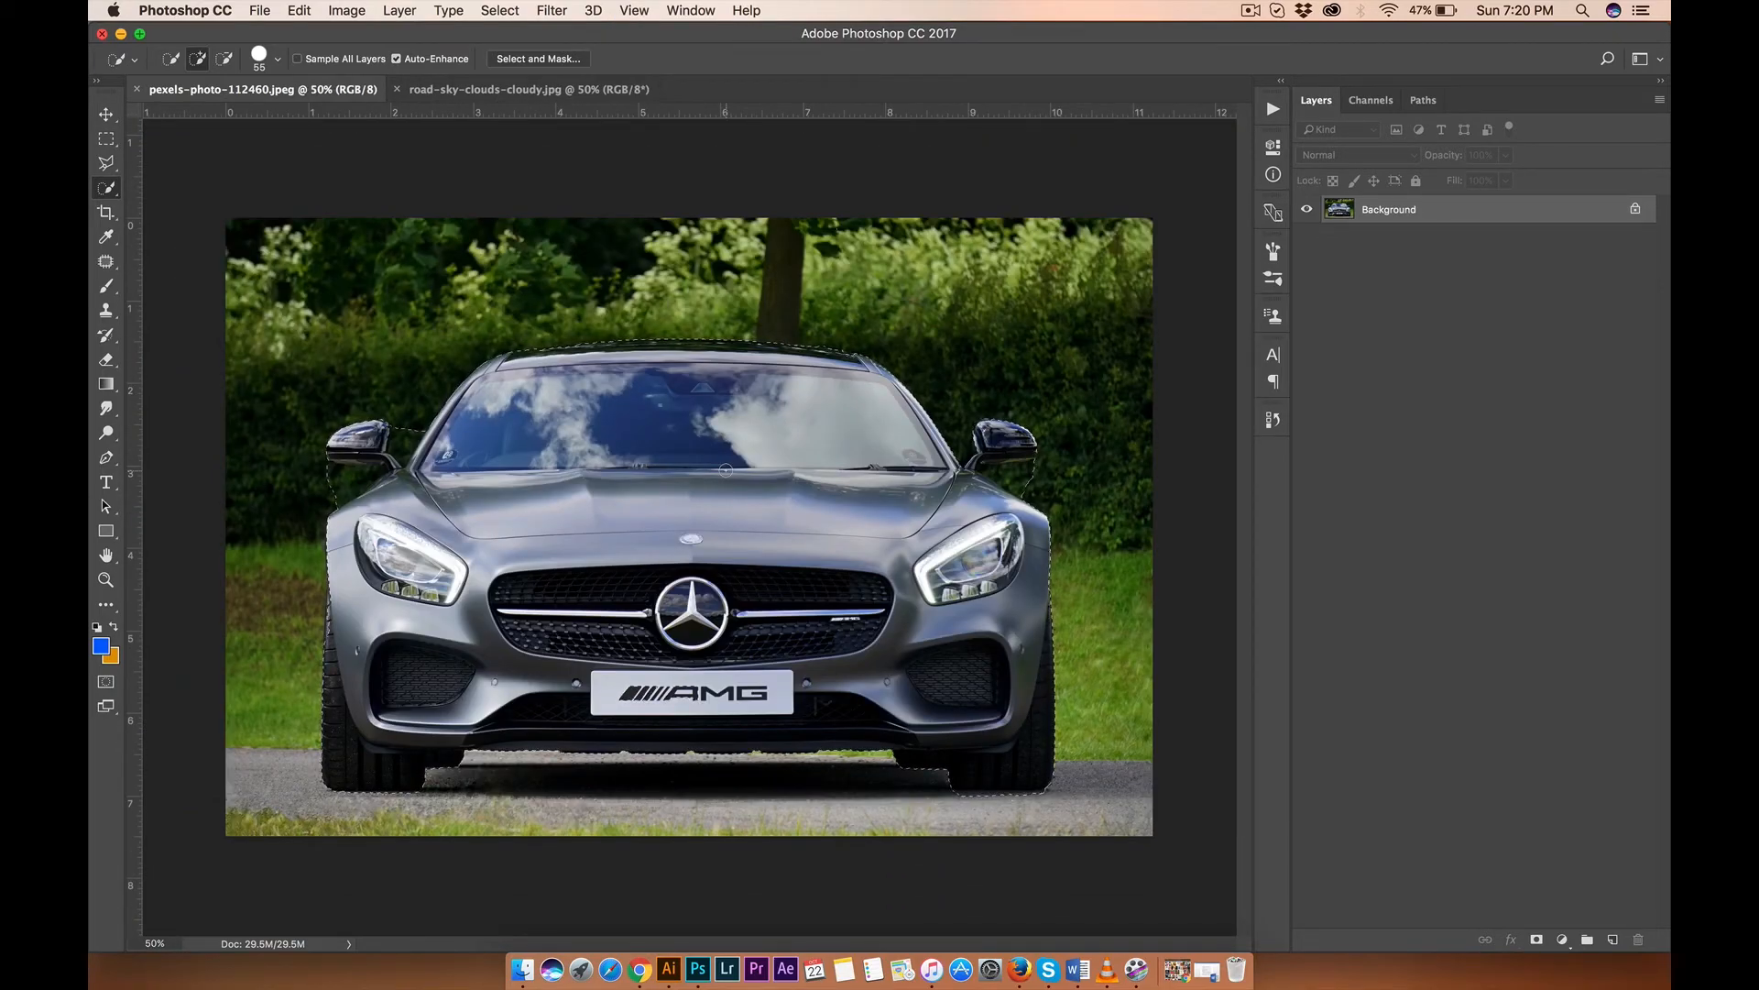
{"action": "left_click", "coordinate": [537, 59]}
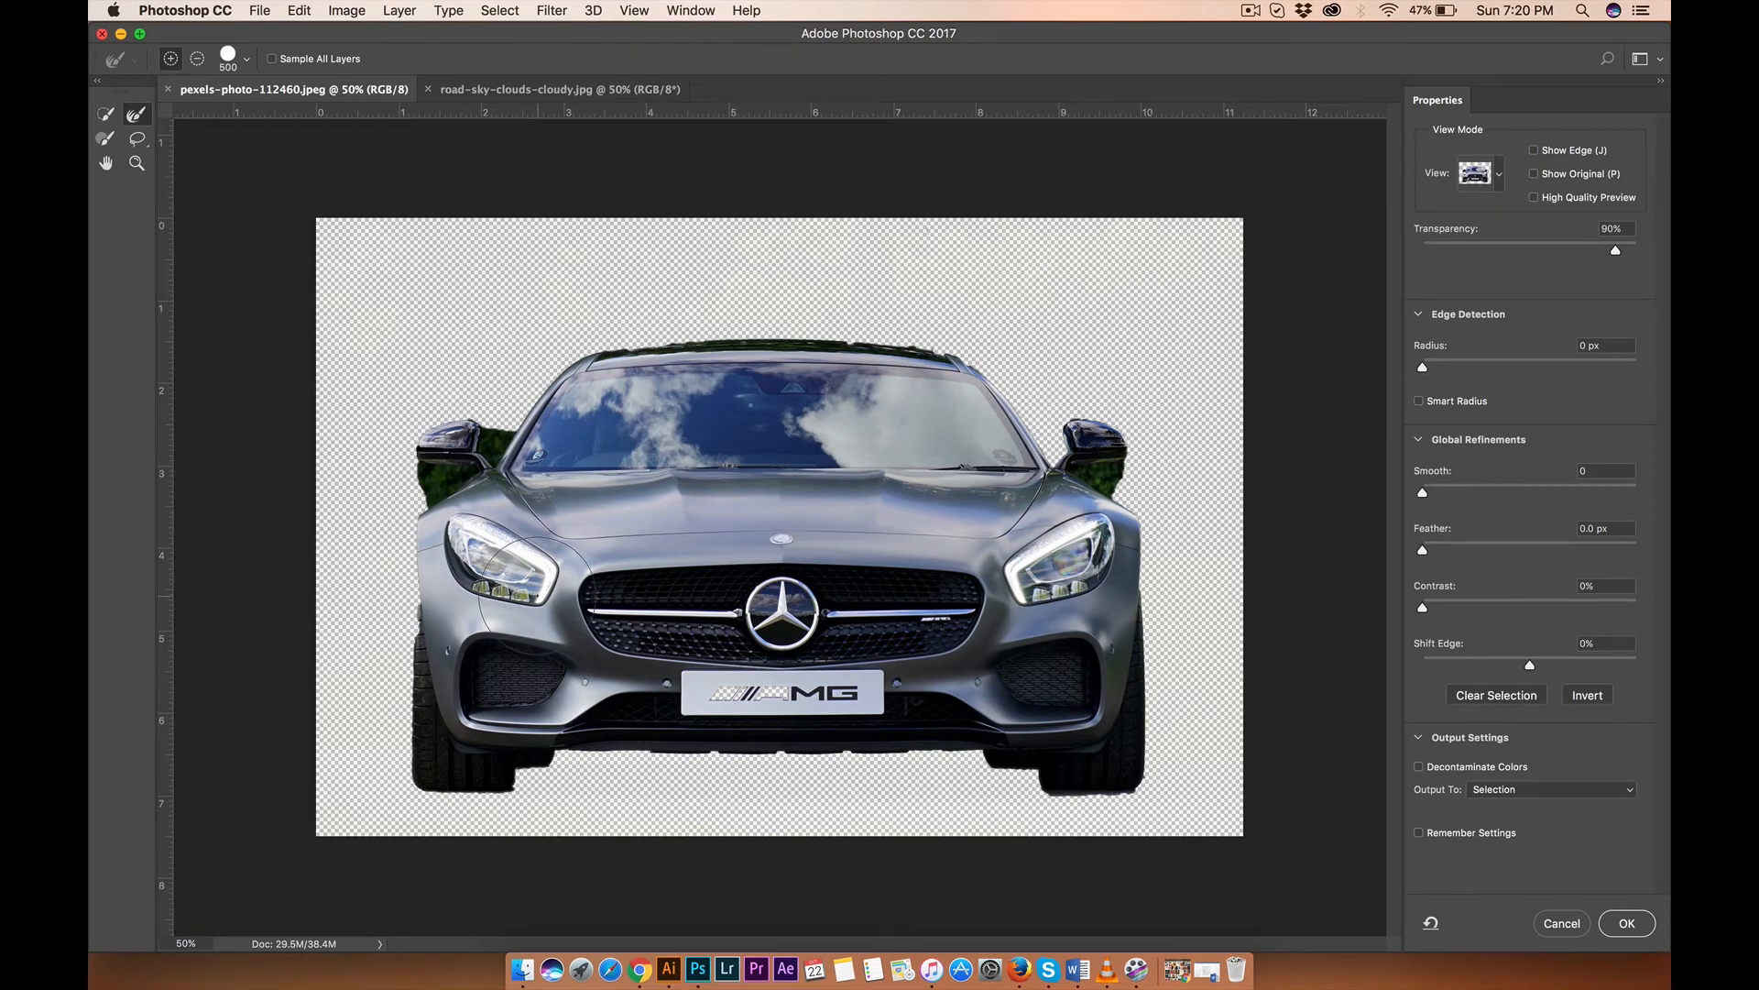
Step: Reduce the Refine Edge Brush to 60 px and brush along the upper outer edge of the tire on the image's left side
{"action": "key", "text": "super+plus"}
{"action": "key", "text": "super+plus"}
{"action": "scroll", "coordinate": [542, 594], "scroll_direction": "left", "scroll_amount": 10}
{"action": "scroll", "coordinate": [543, 594], "scroll_direction": "down", "scroll_amount": 5}
{"action": "scroll", "coordinate": [538, 595], "scroll_direction": "left", "scroll_amount": 4}
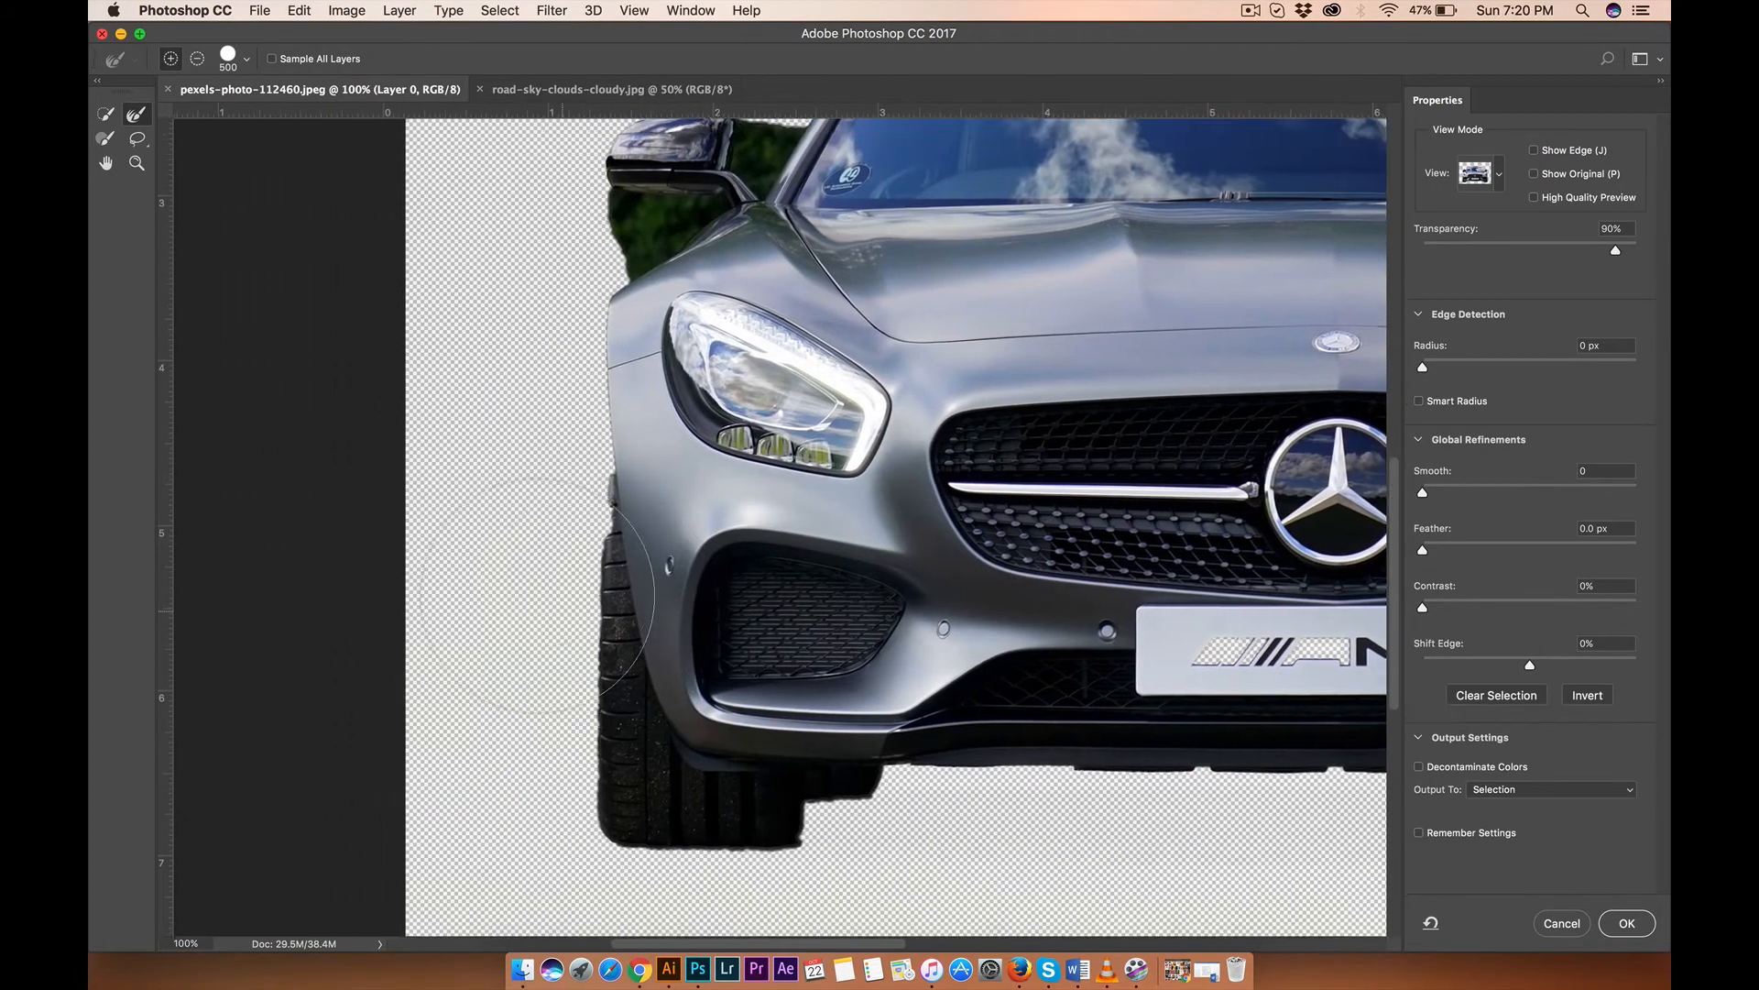
{"action": "scroll", "coordinate": [605, 550], "scroll_direction": "up", "scroll_amount": 2}
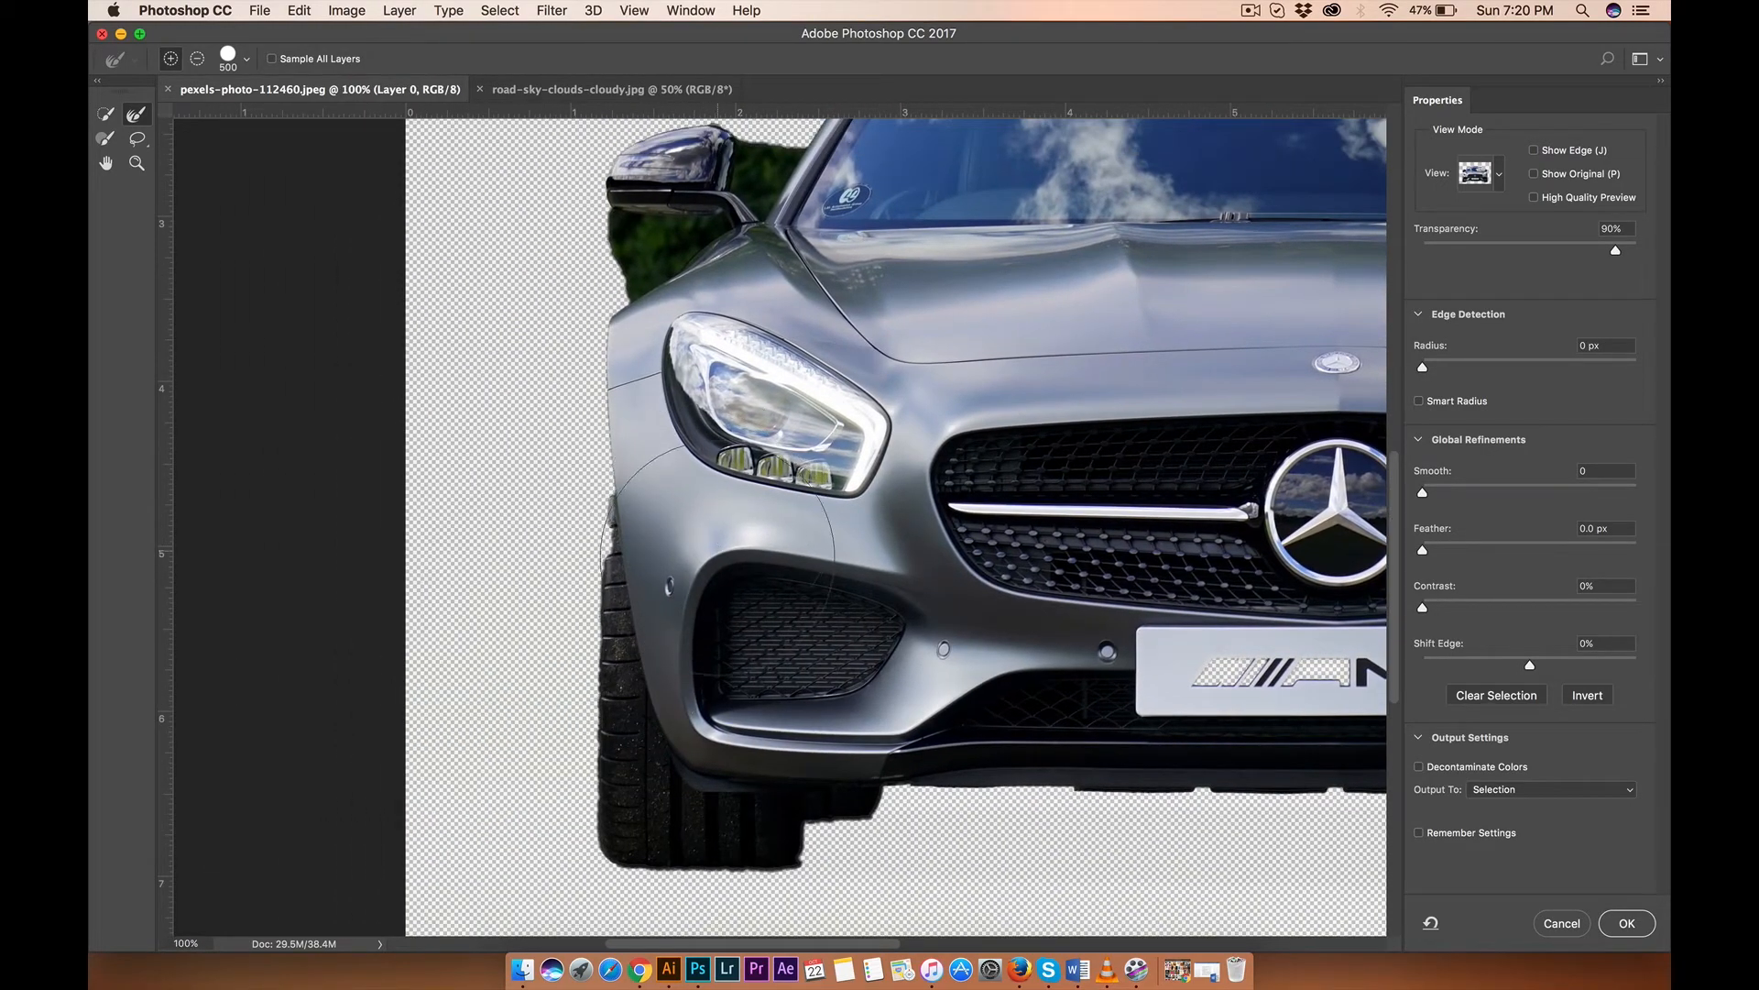
{"action": "left_click", "coordinate": [135, 116]}
{"action": "key", "text": "bracketleft"}
{"action": "key", "text": "bracketleft"}
{"action": "key", "text": "bracketleft"}
{"action": "key", "text": "bracketleft"}
{"action": "key", "text": "bracketleft"}
{"action": "key", "text": "bracketleft"}
{"action": "key", "text": "bracketleft"}
{"action": "left_click_drag", "start_coordinate": [609, 528], "coordinate": [607, 550]}
Step: Inspect the cut-out's edges along the bumper, far wheel, side mirrors and roof
{"action": "scroll", "coordinate": [910, 383], "scroll_direction": "right", "scroll_amount": 10}
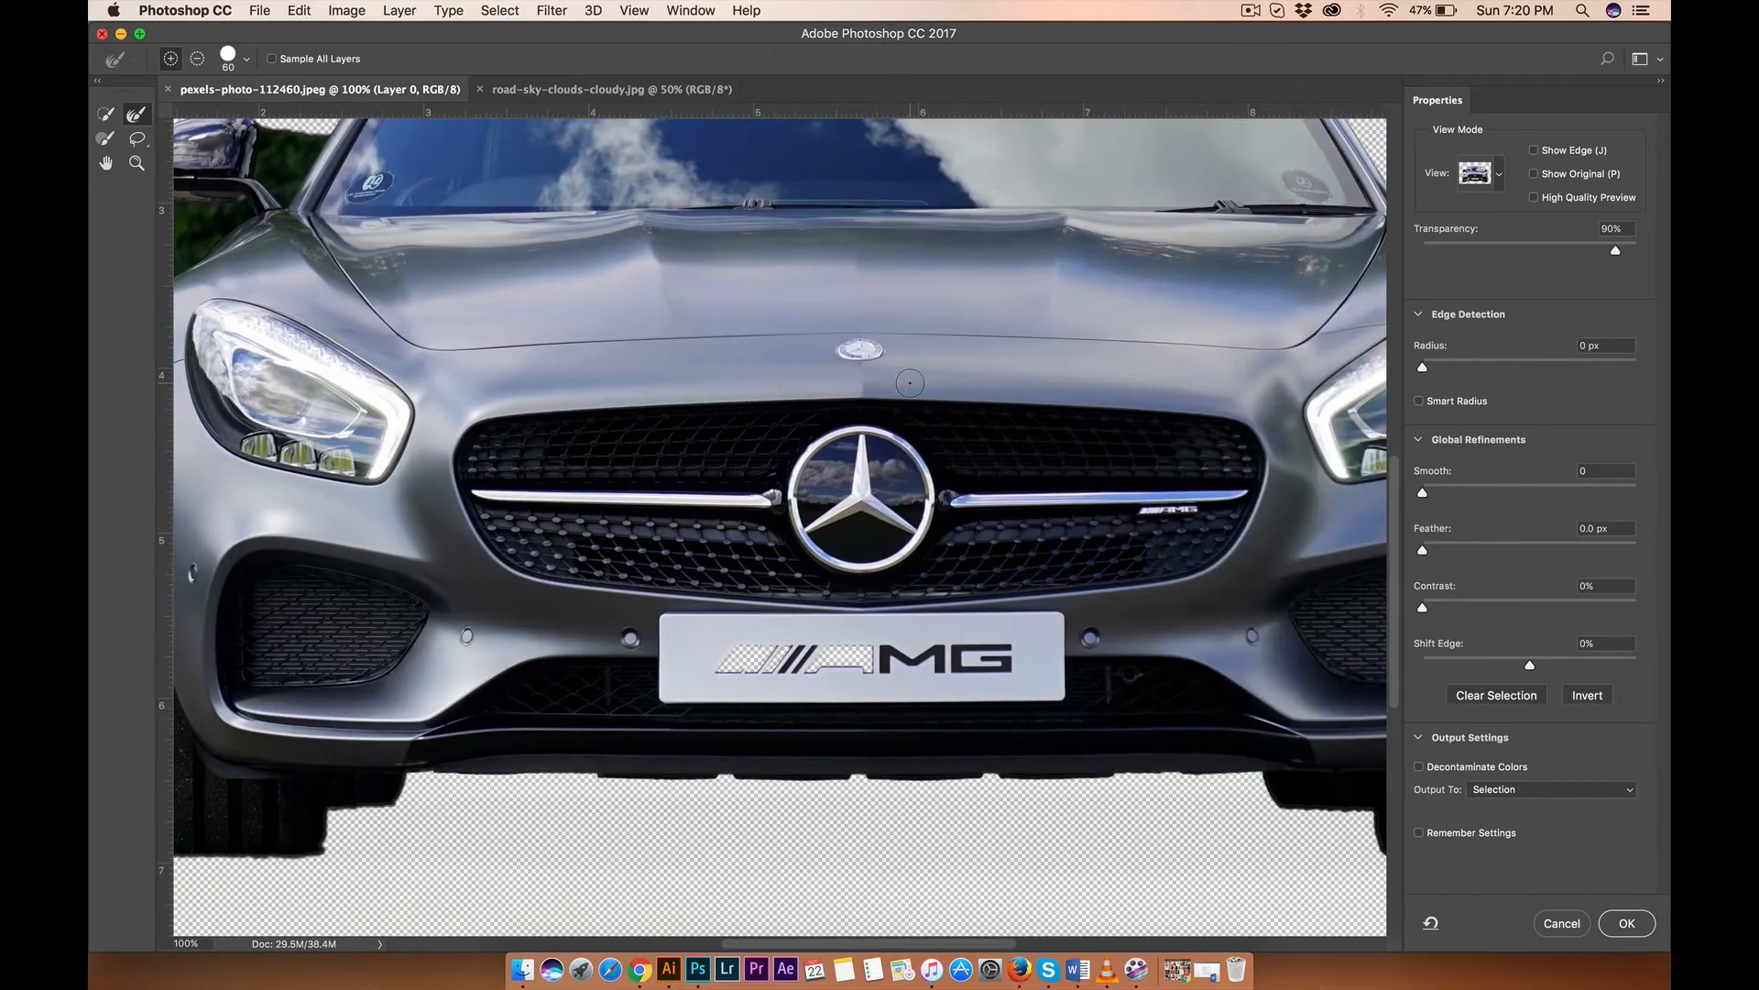
{"action": "scroll", "coordinate": [910, 383], "scroll_direction": "down", "scroll_amount": 2}
{"action": "scroll", "coordinate": [910, 383], "scroll_direction": "left", "scroll_amount": 2}
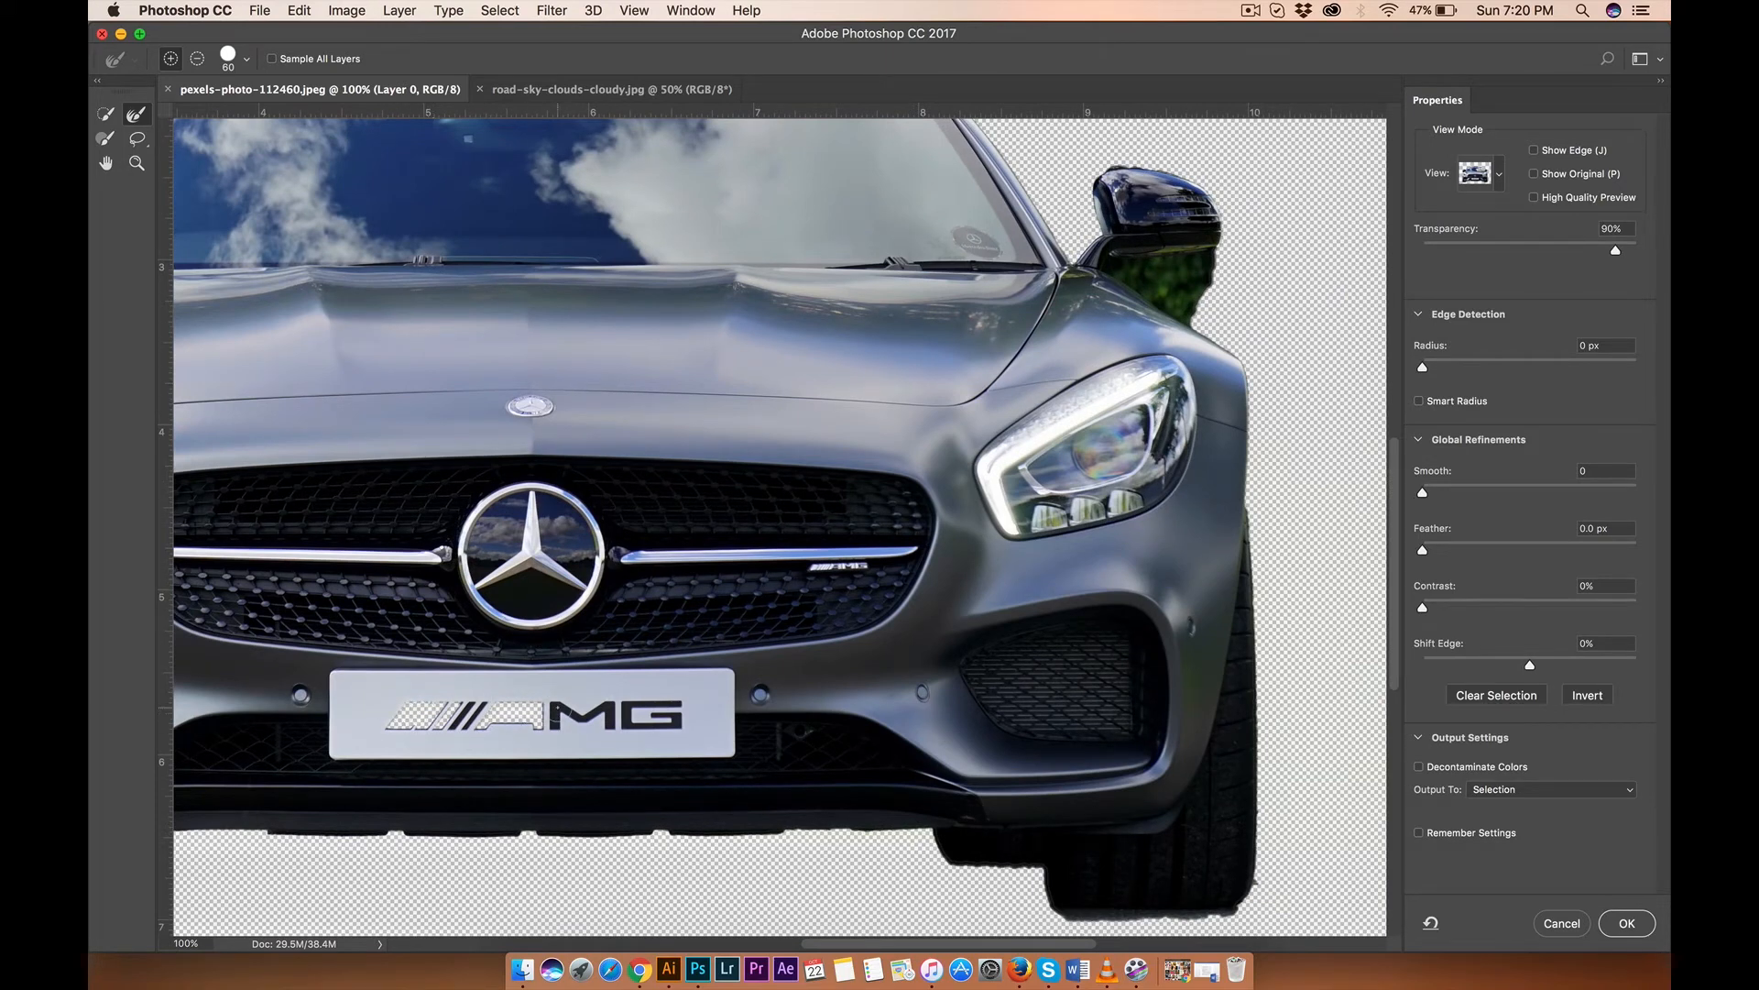
{"action": "scroll", "coordinate": [495, 704], "scroll_direction": "up", "scroll_amount": 5}
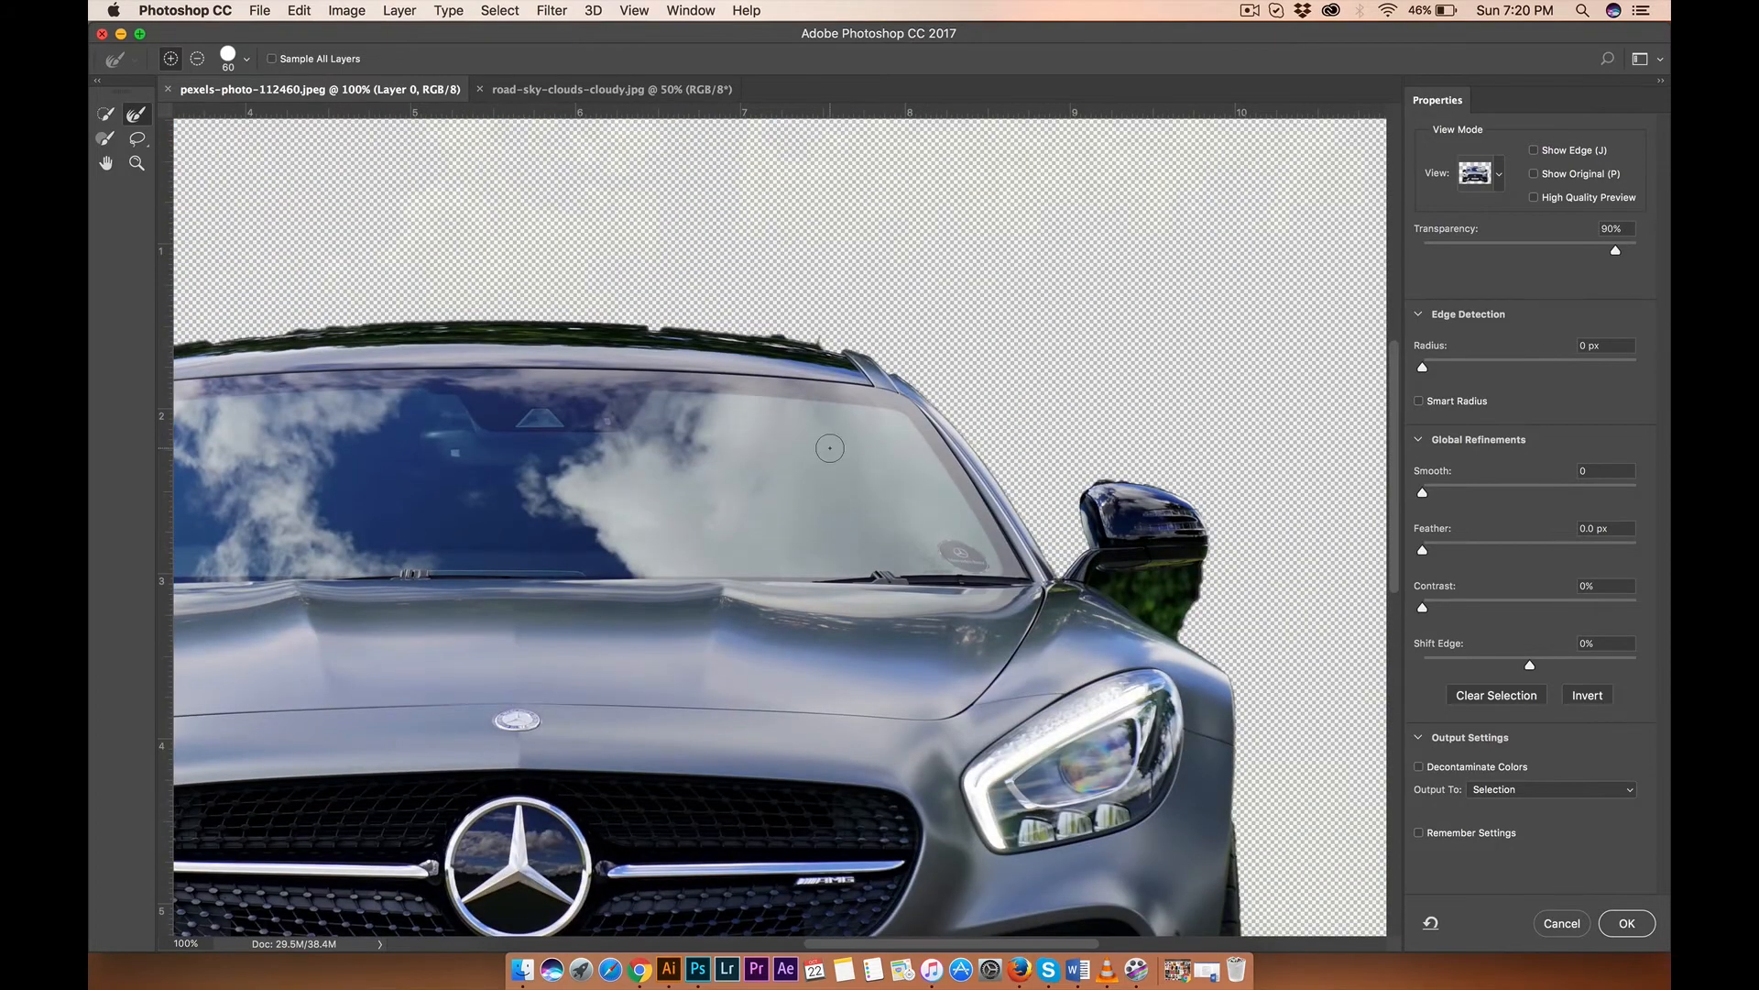
{"action": "scroll", "coordinate": [575, 372], "scroll_direction": "left", "scroll_amount": 5}
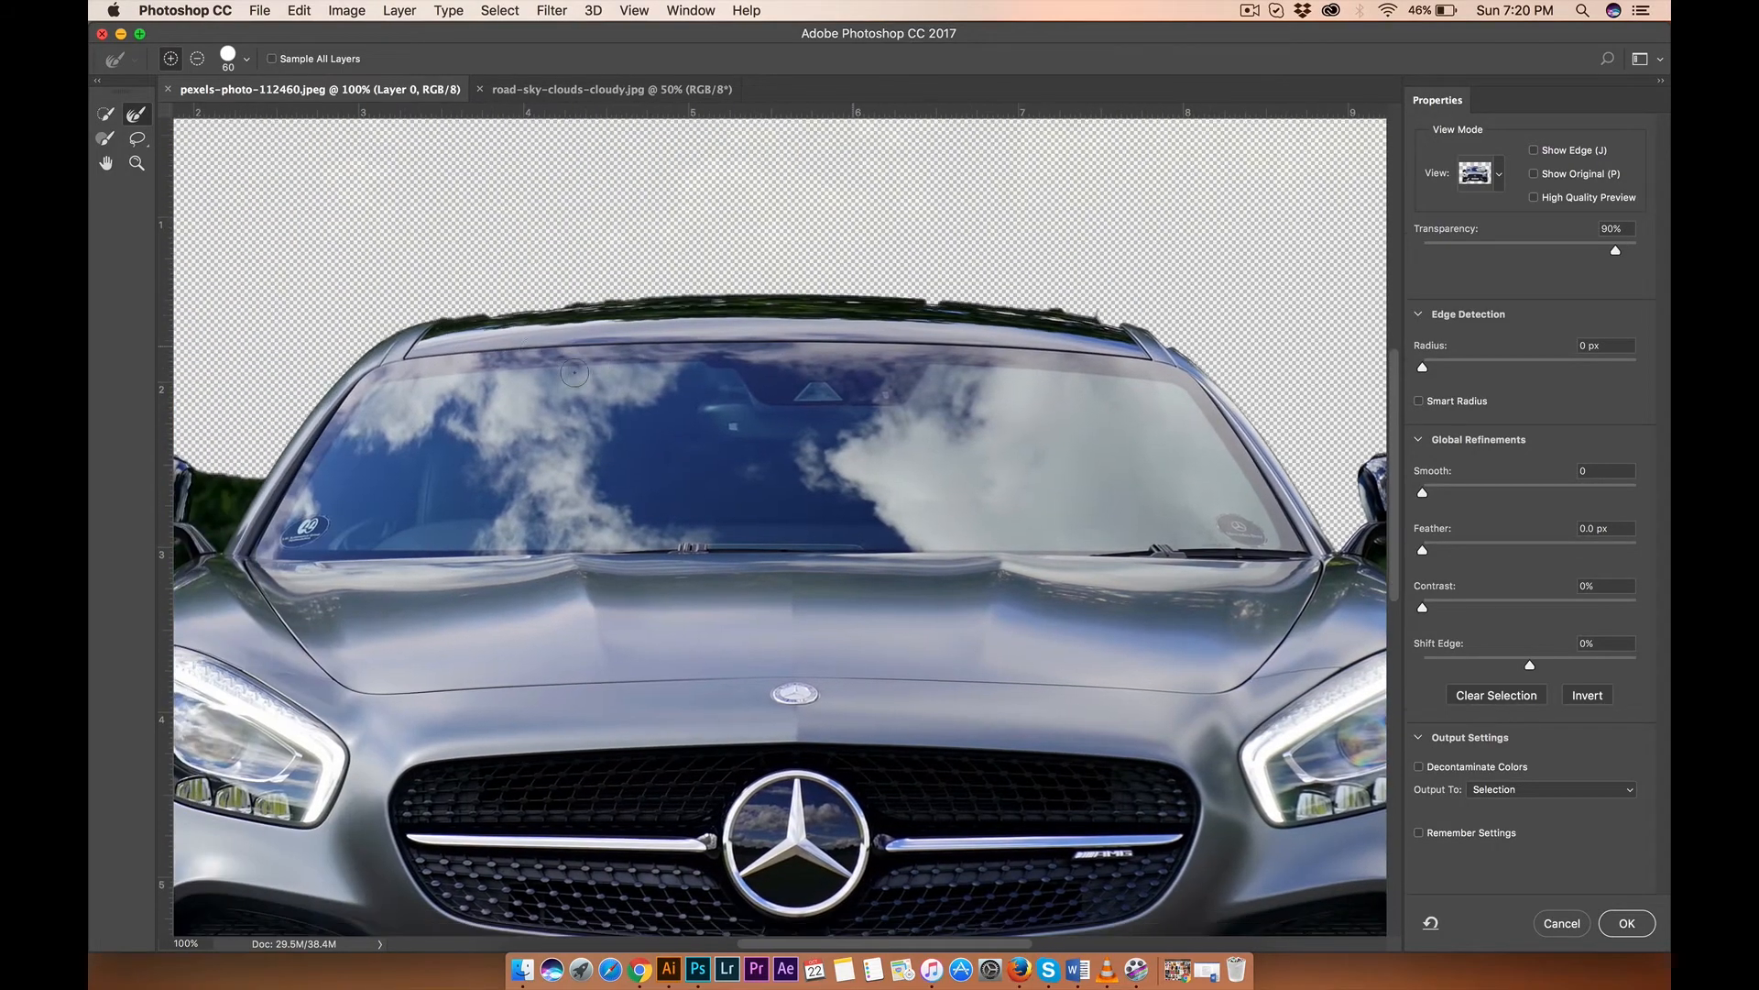
{"action": "key", "text": "super+minus"}
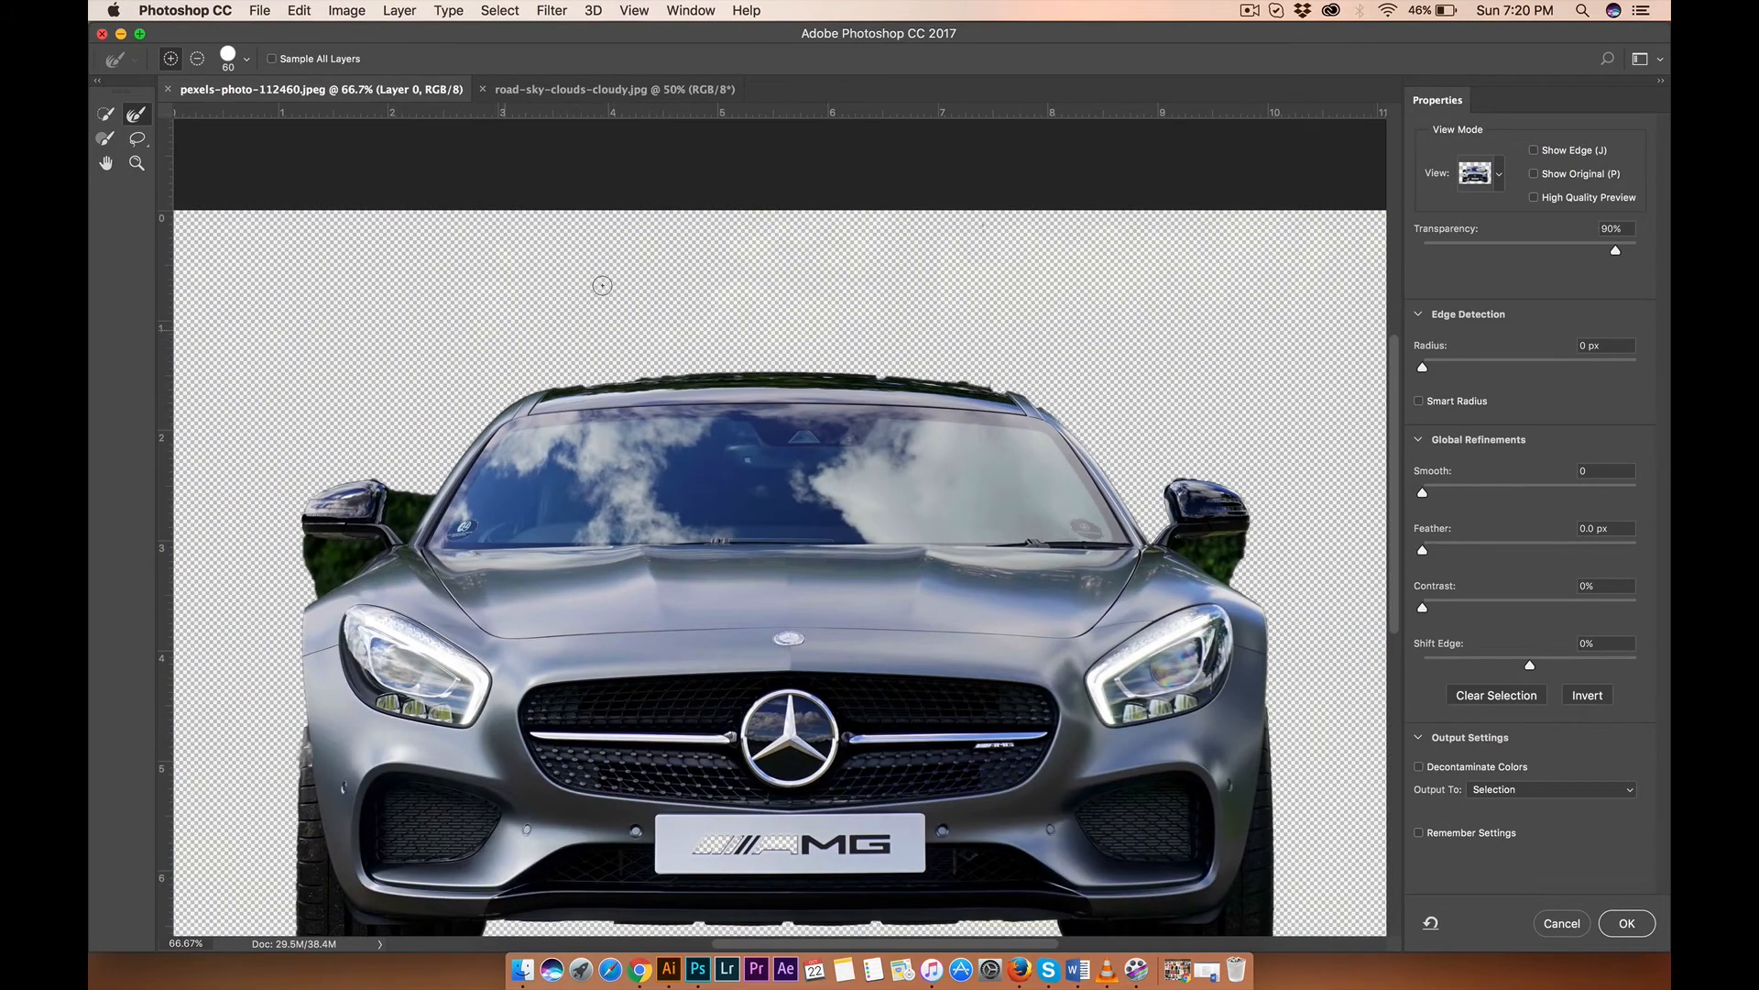
{"action": "scroll", "coordinate": [629, 556], "scroll_direction": "down", "scroll_amount": 4}
{"action": "scroll", "coordinate": [633, 554], "scroll_direction": "down", "scroll_amount": 2}
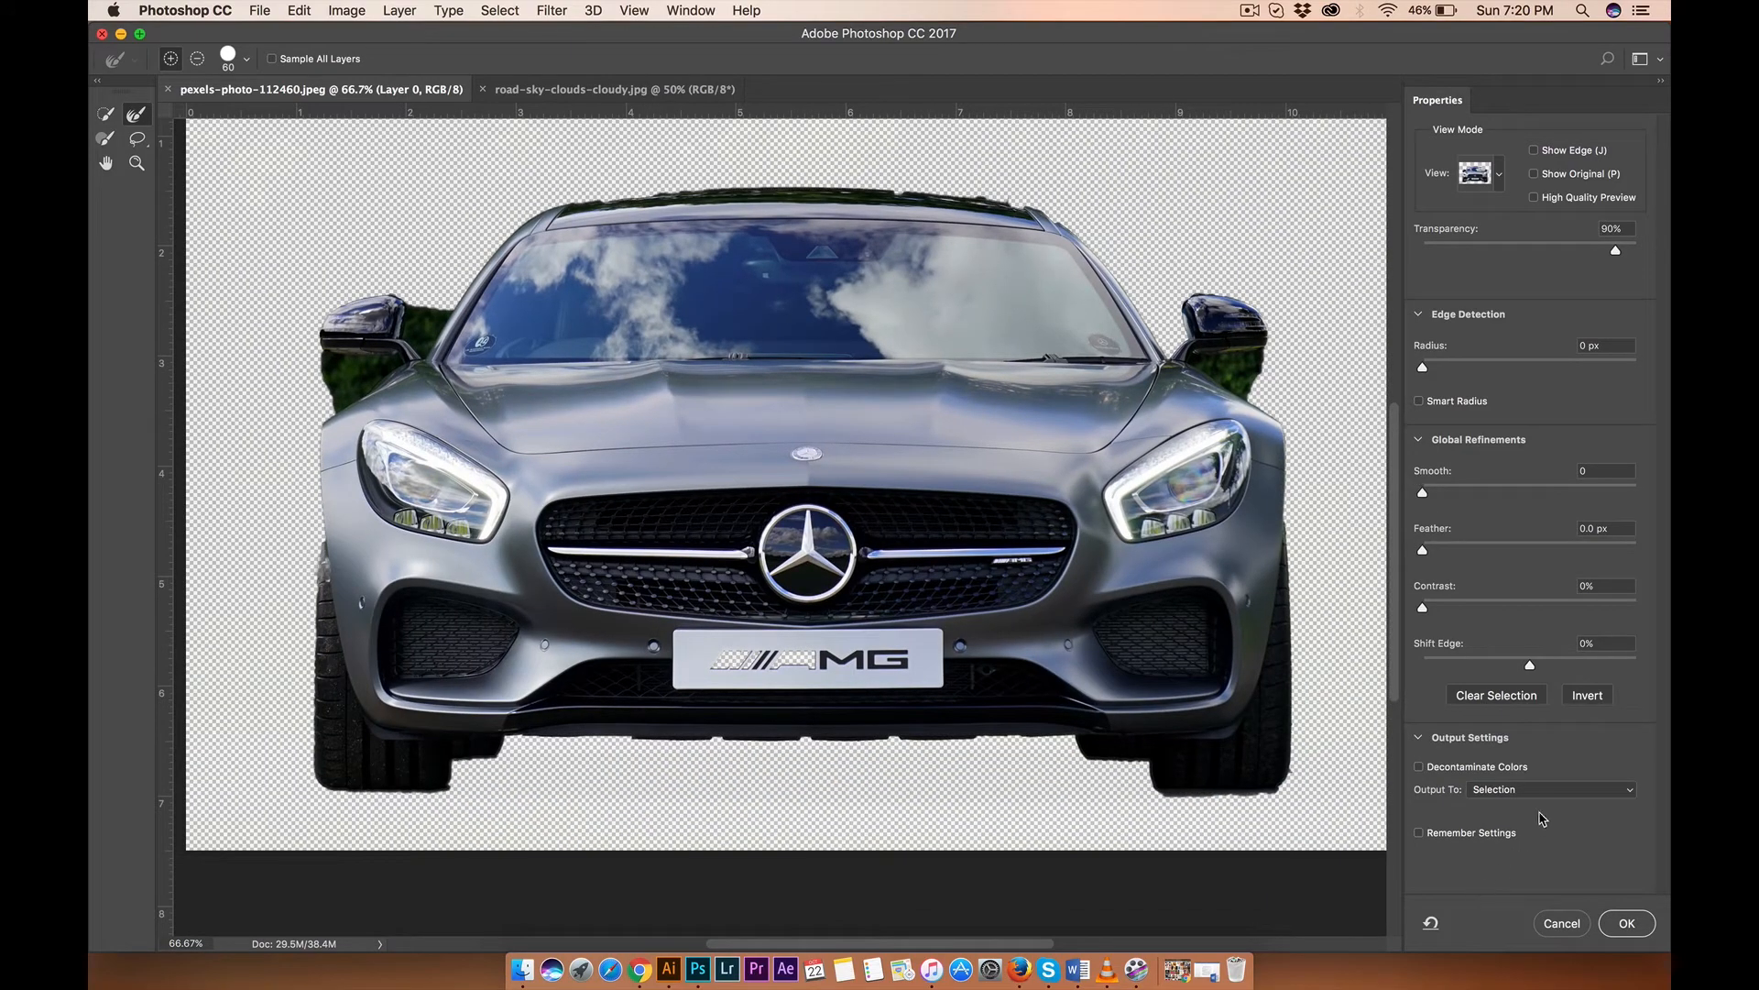
Step: Output the refined selection as New Layer with Layer Mask and activate the Brush tool
{"action": "left_click", "coordinate": [1558, 790]}
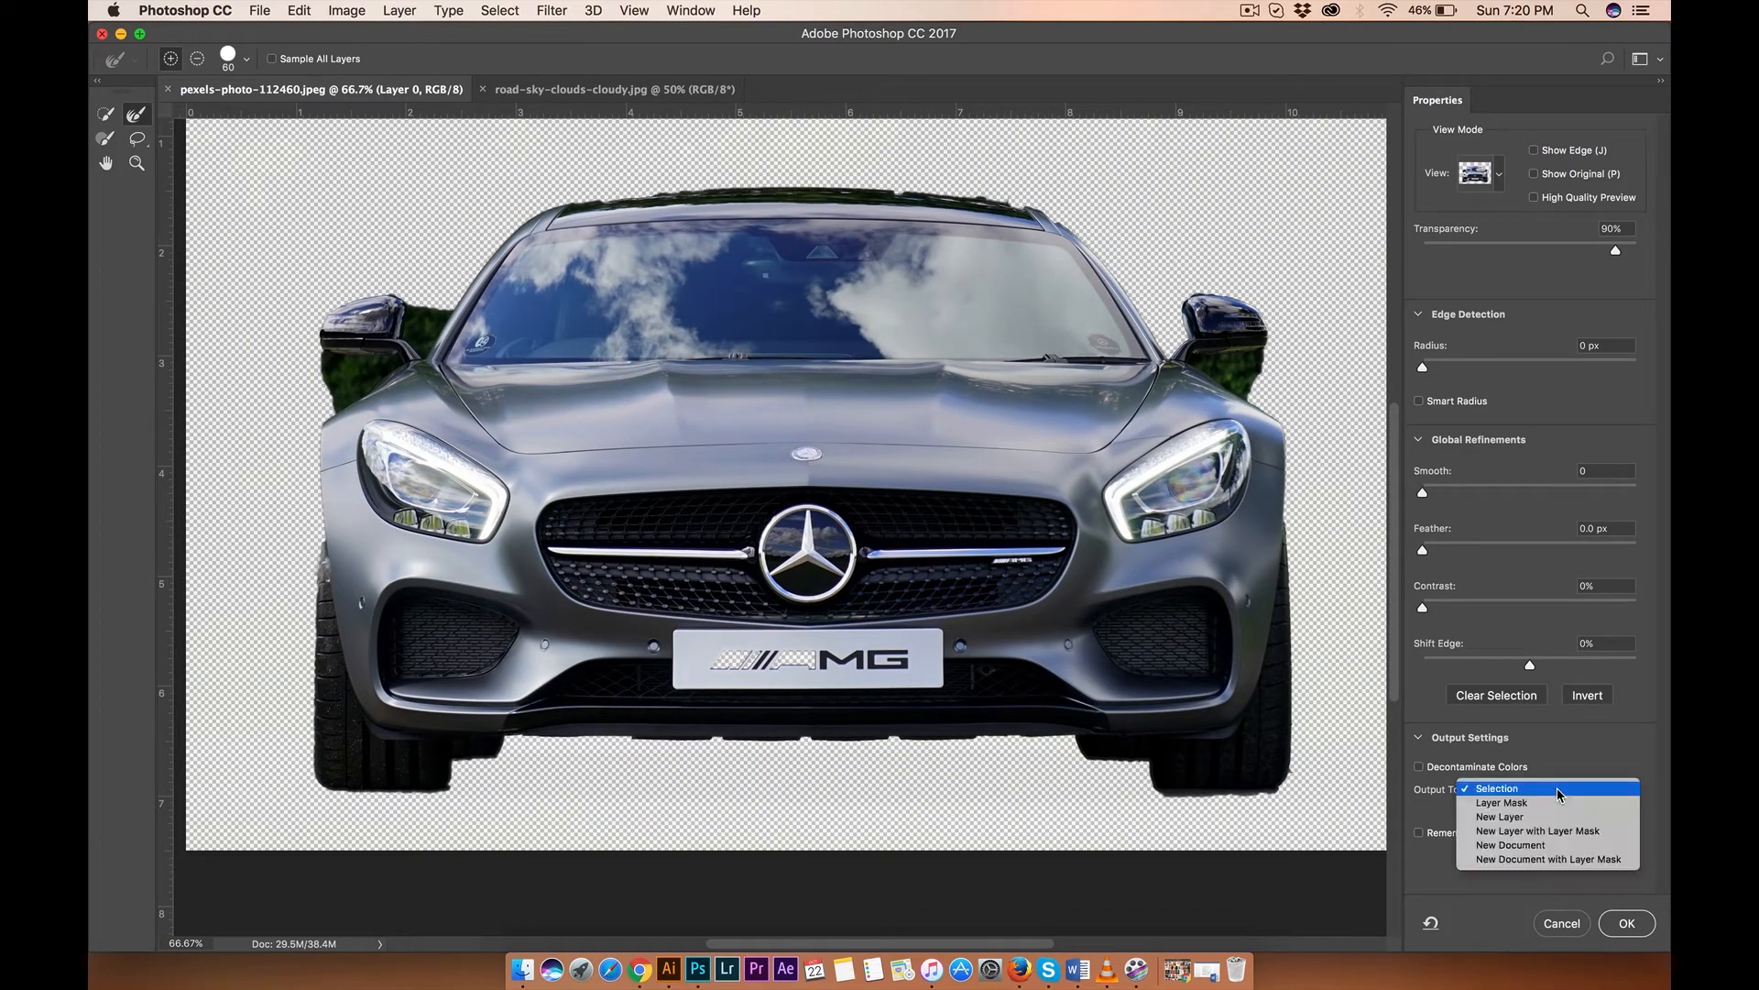
{"action": "left_click", "coordinate": [1542, 836]}
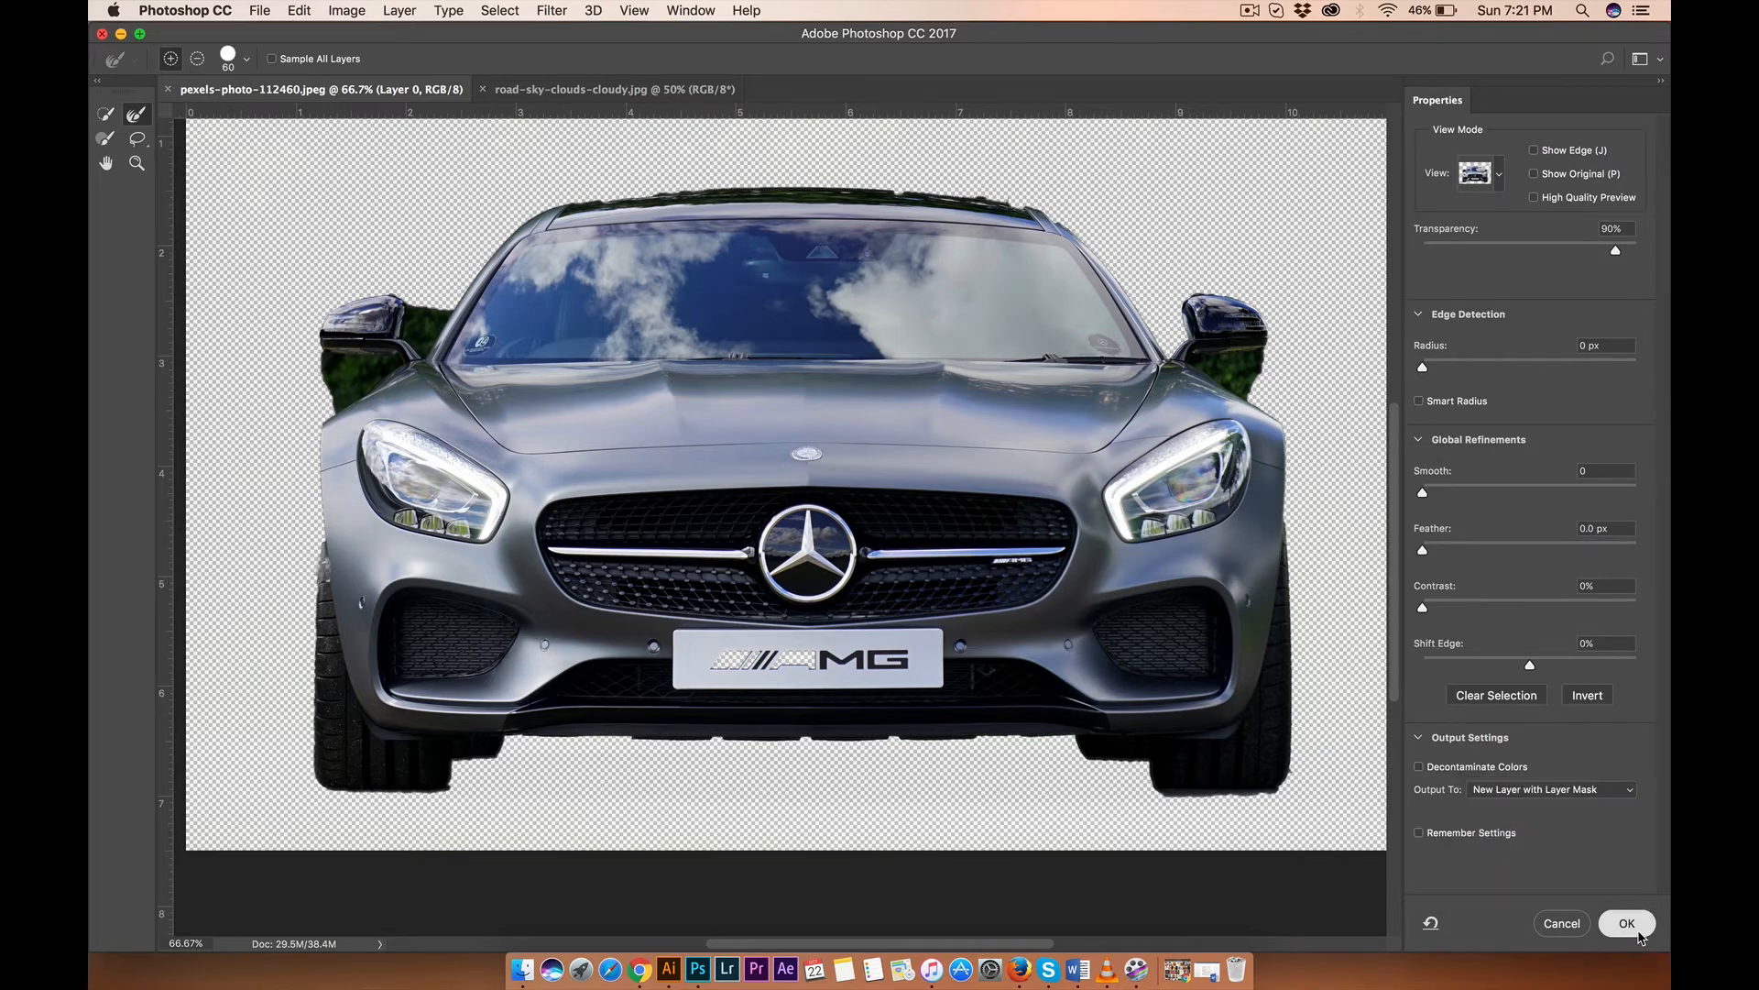
{"action": "left_click", "coordinate": [1638, 933]}
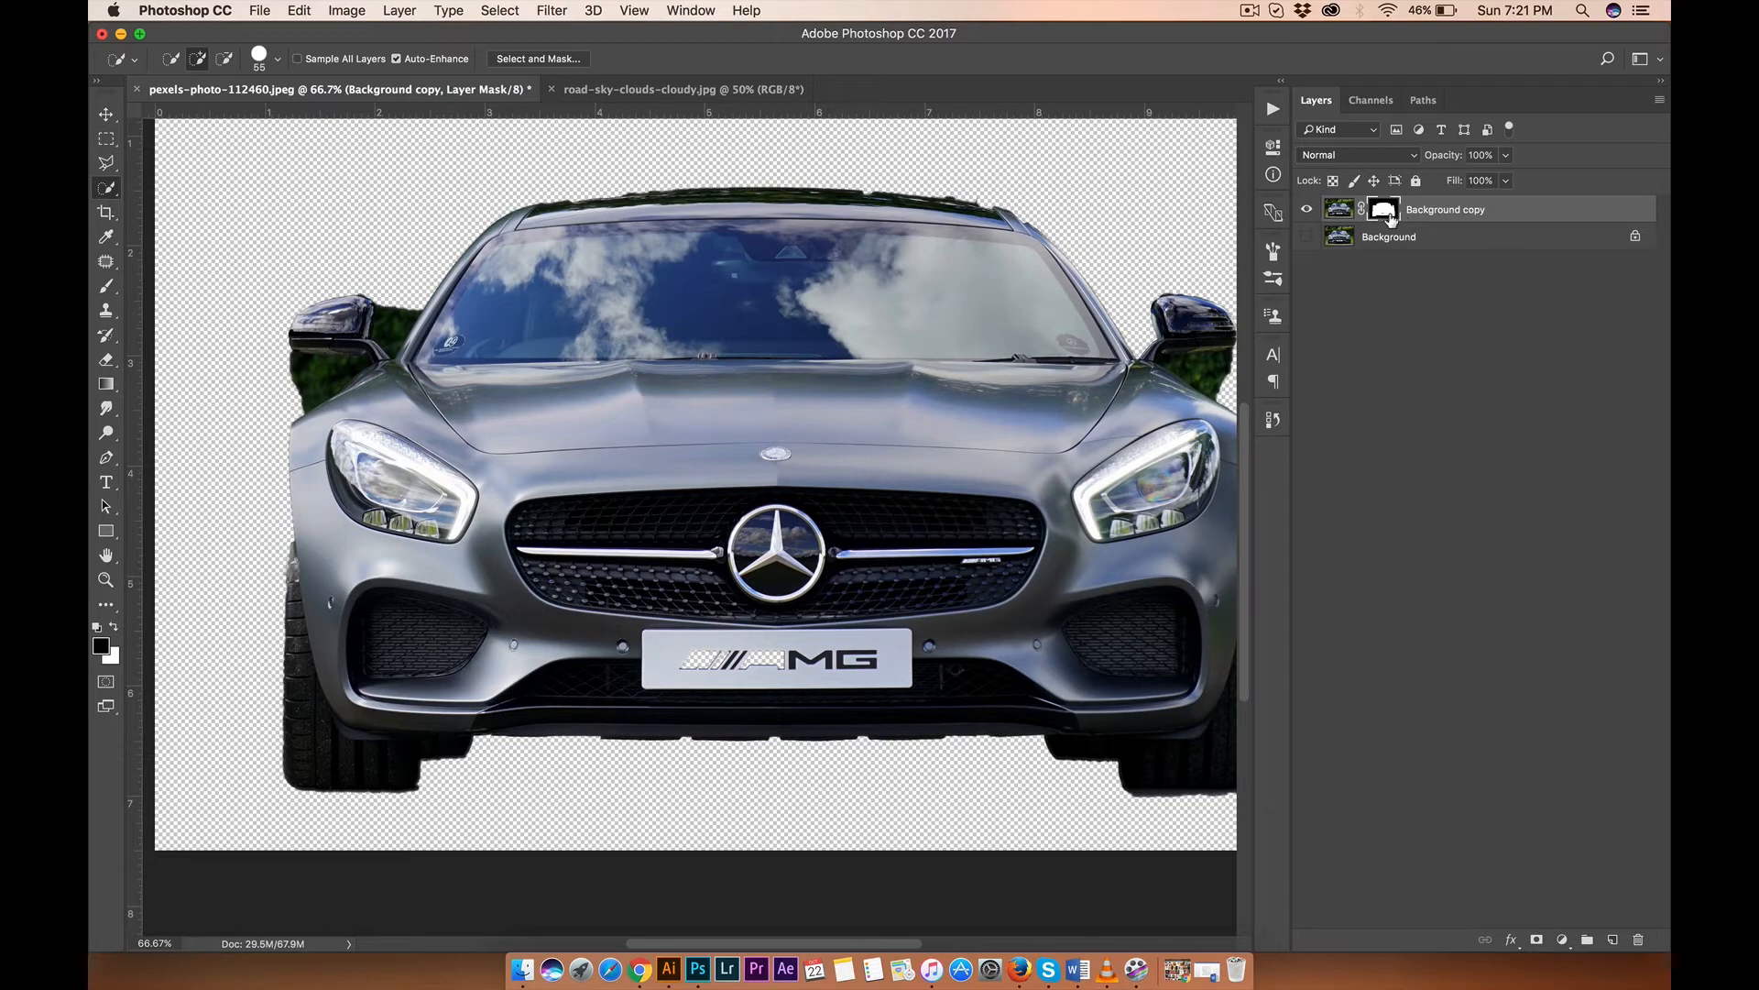
{"action": "left_click", "coordinate": [107, 286]}
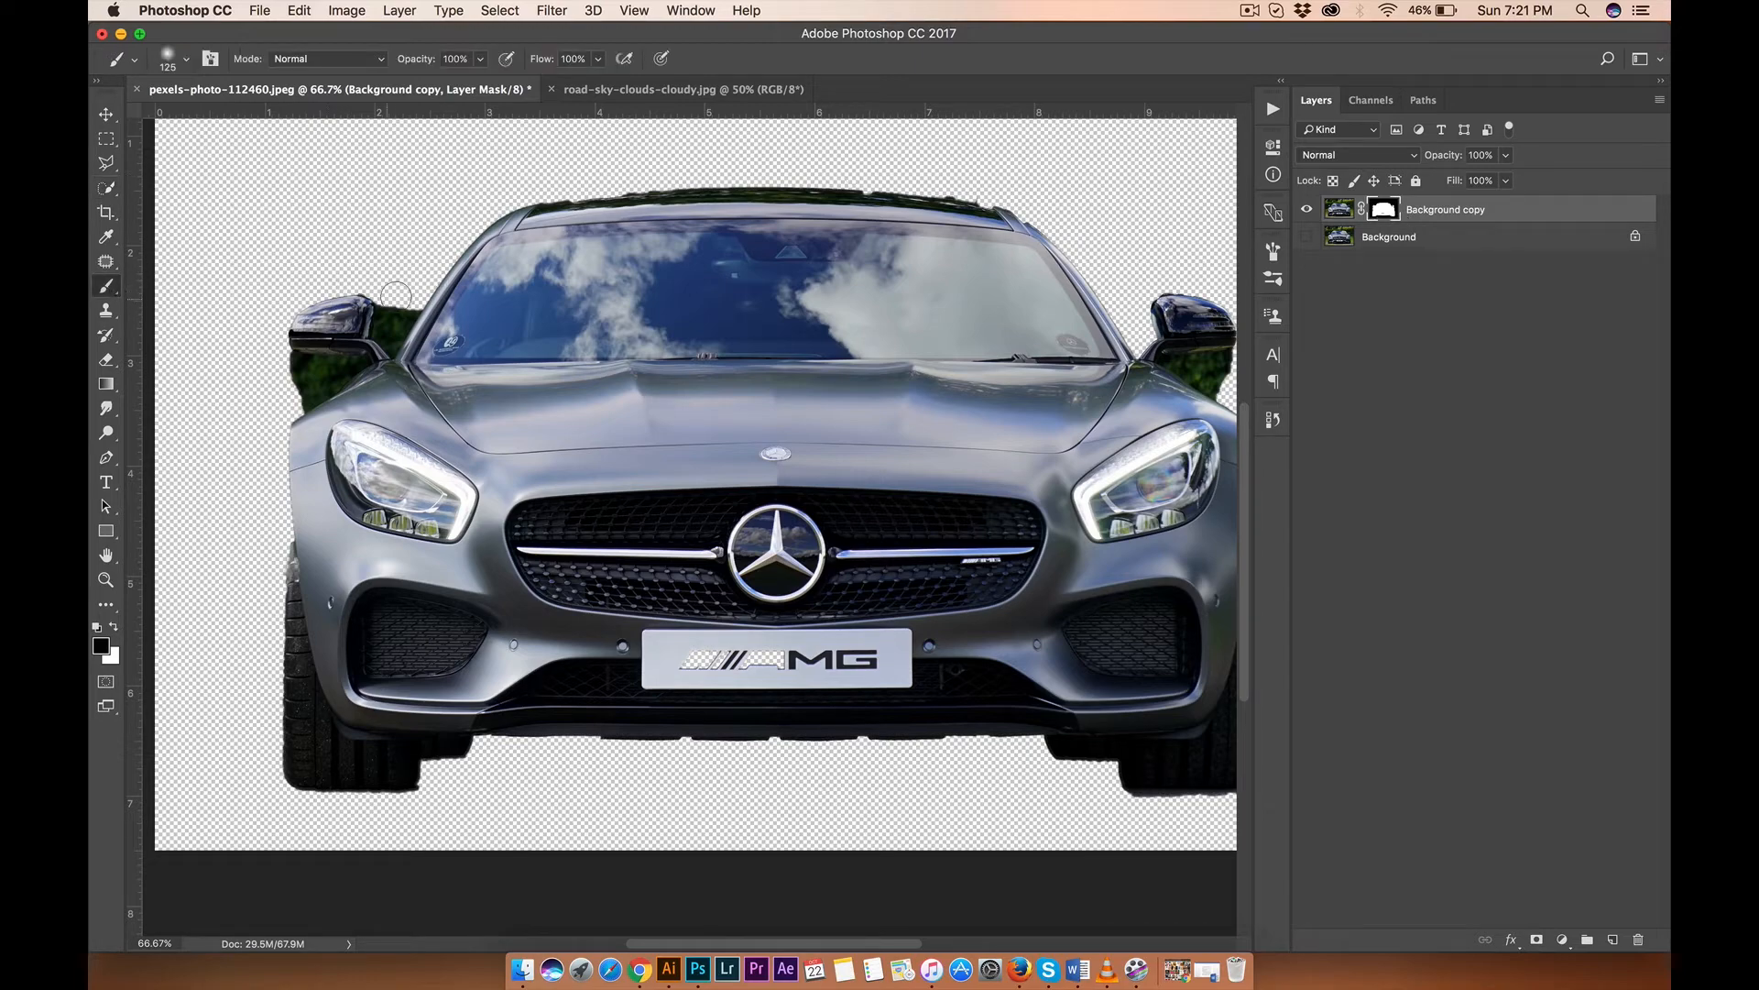
Step: Try a blue brush stroke across the hood on the Background copy image, undo it, and paint a test stroke on its layer mask
{"action": "left_click", "coordinate": [1339, 213]}
{"action": "left_click_drag", "start_coordinate": [917, 366], "coordinate": [666, 557]}
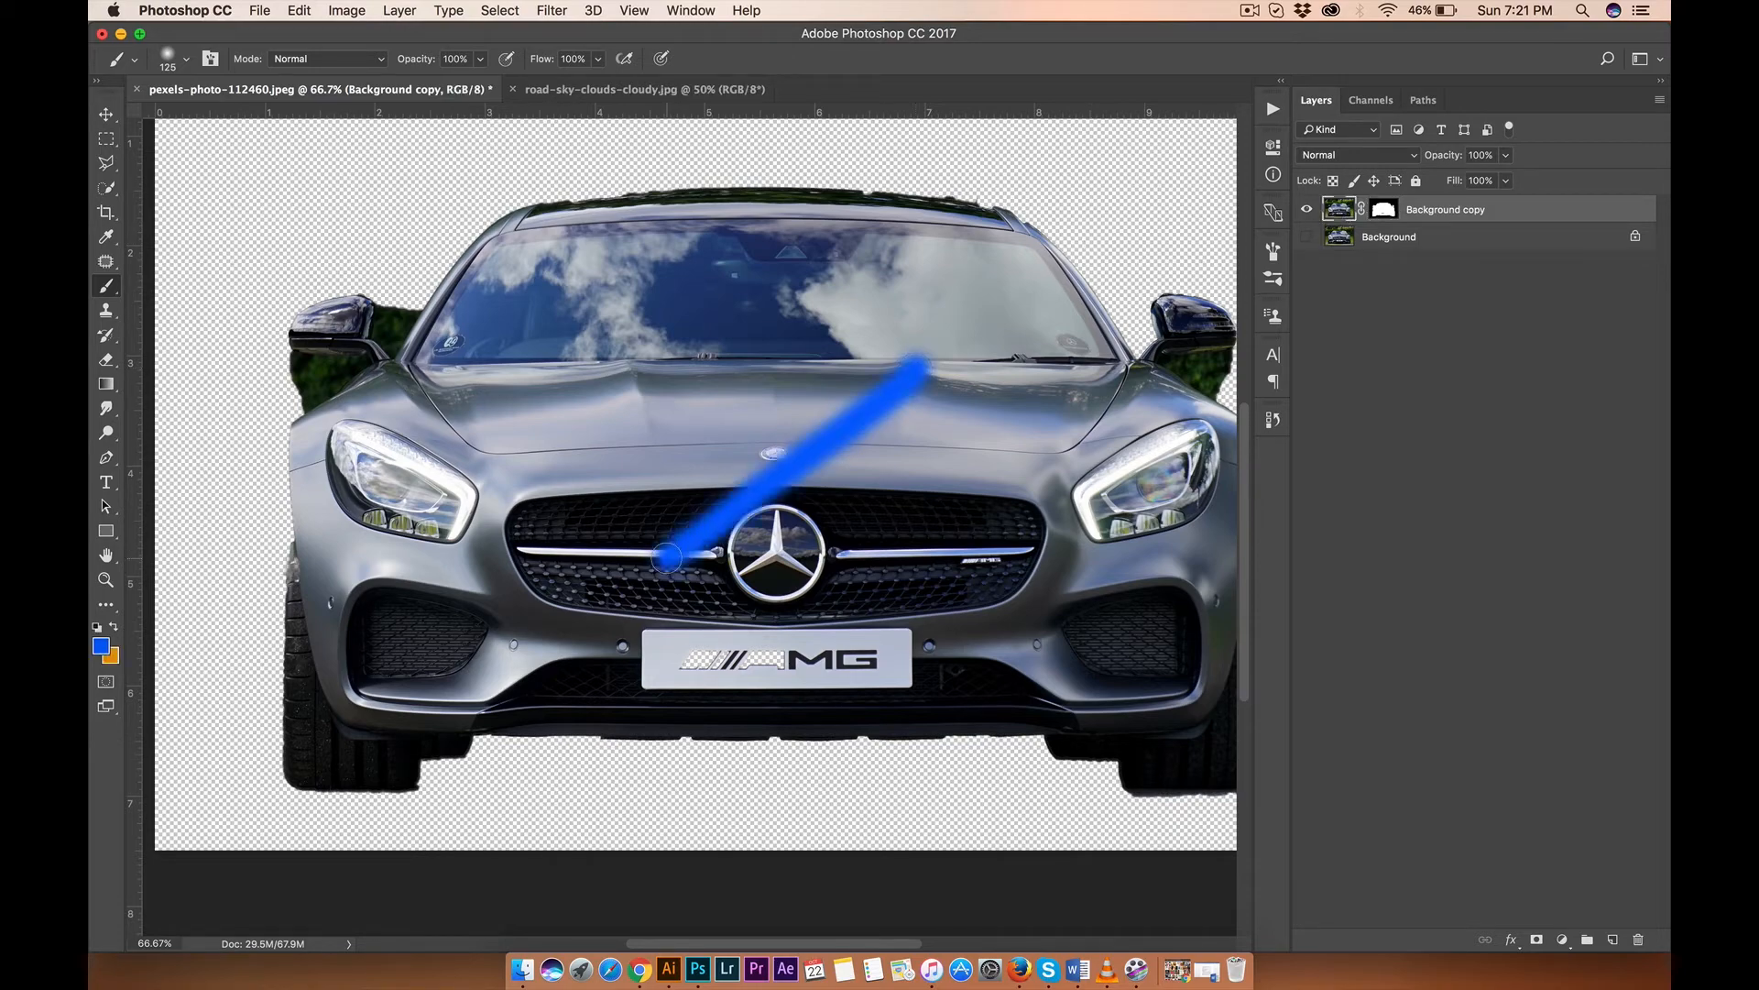
{"action": "key", "text": "cmd+z"}
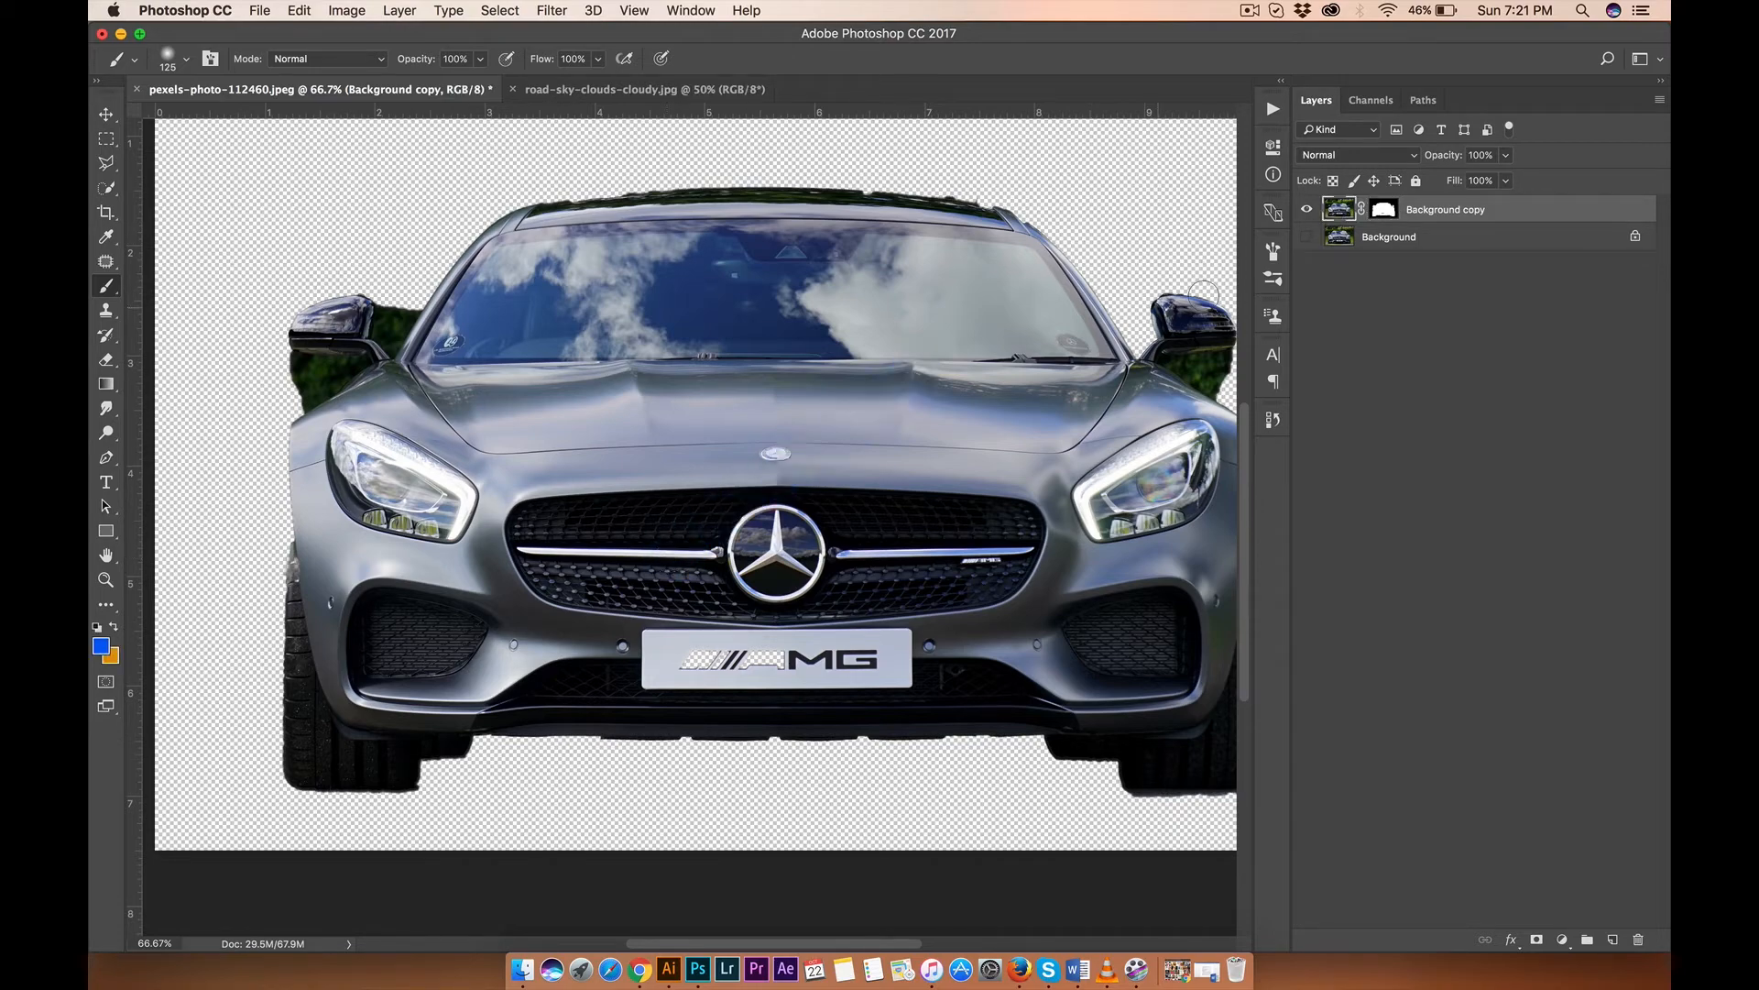
{"action": "left_click", "coordinate": [1383, 211]}
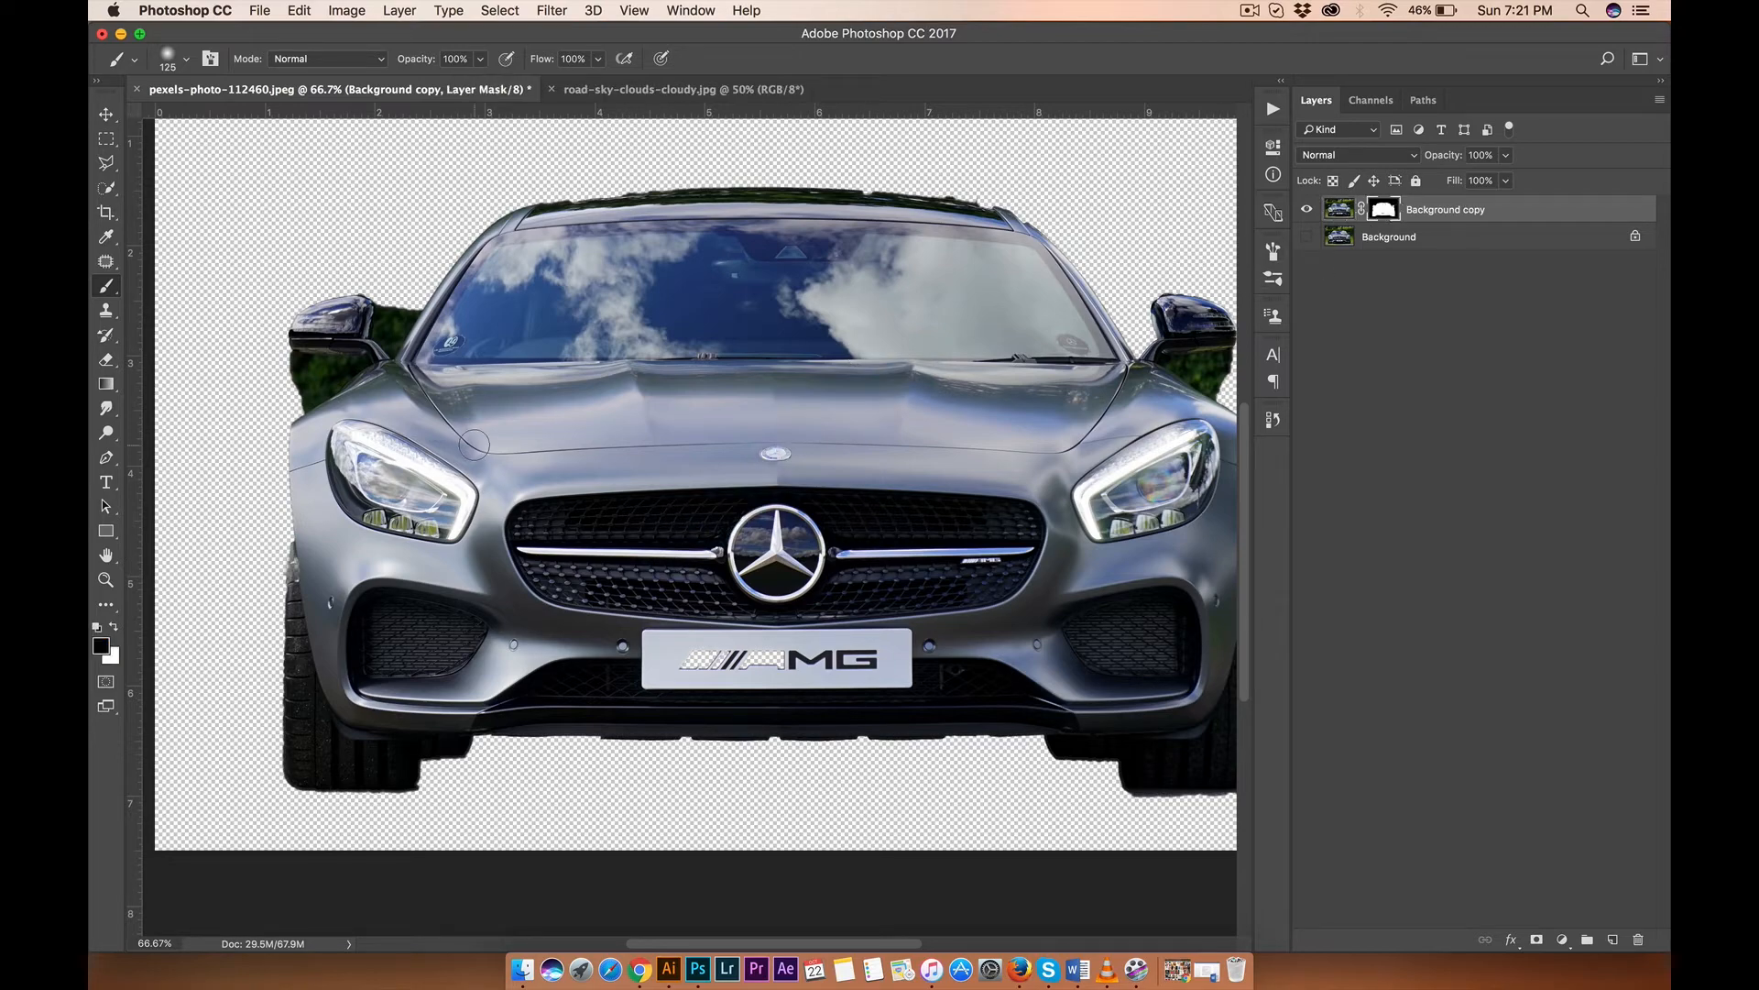
{"action": "mouse_move", "coordinate": [921, 367]}
{"action": "left_mouse_down"}
{"action": "mouse_move", "coordinate": [781, 437]}
{"action": "mouse_move", "coordinate": [932, 362]}
{"action": "mouse_move", "coordinate": [825, 429]}
{"action": "left_mouse_up"}
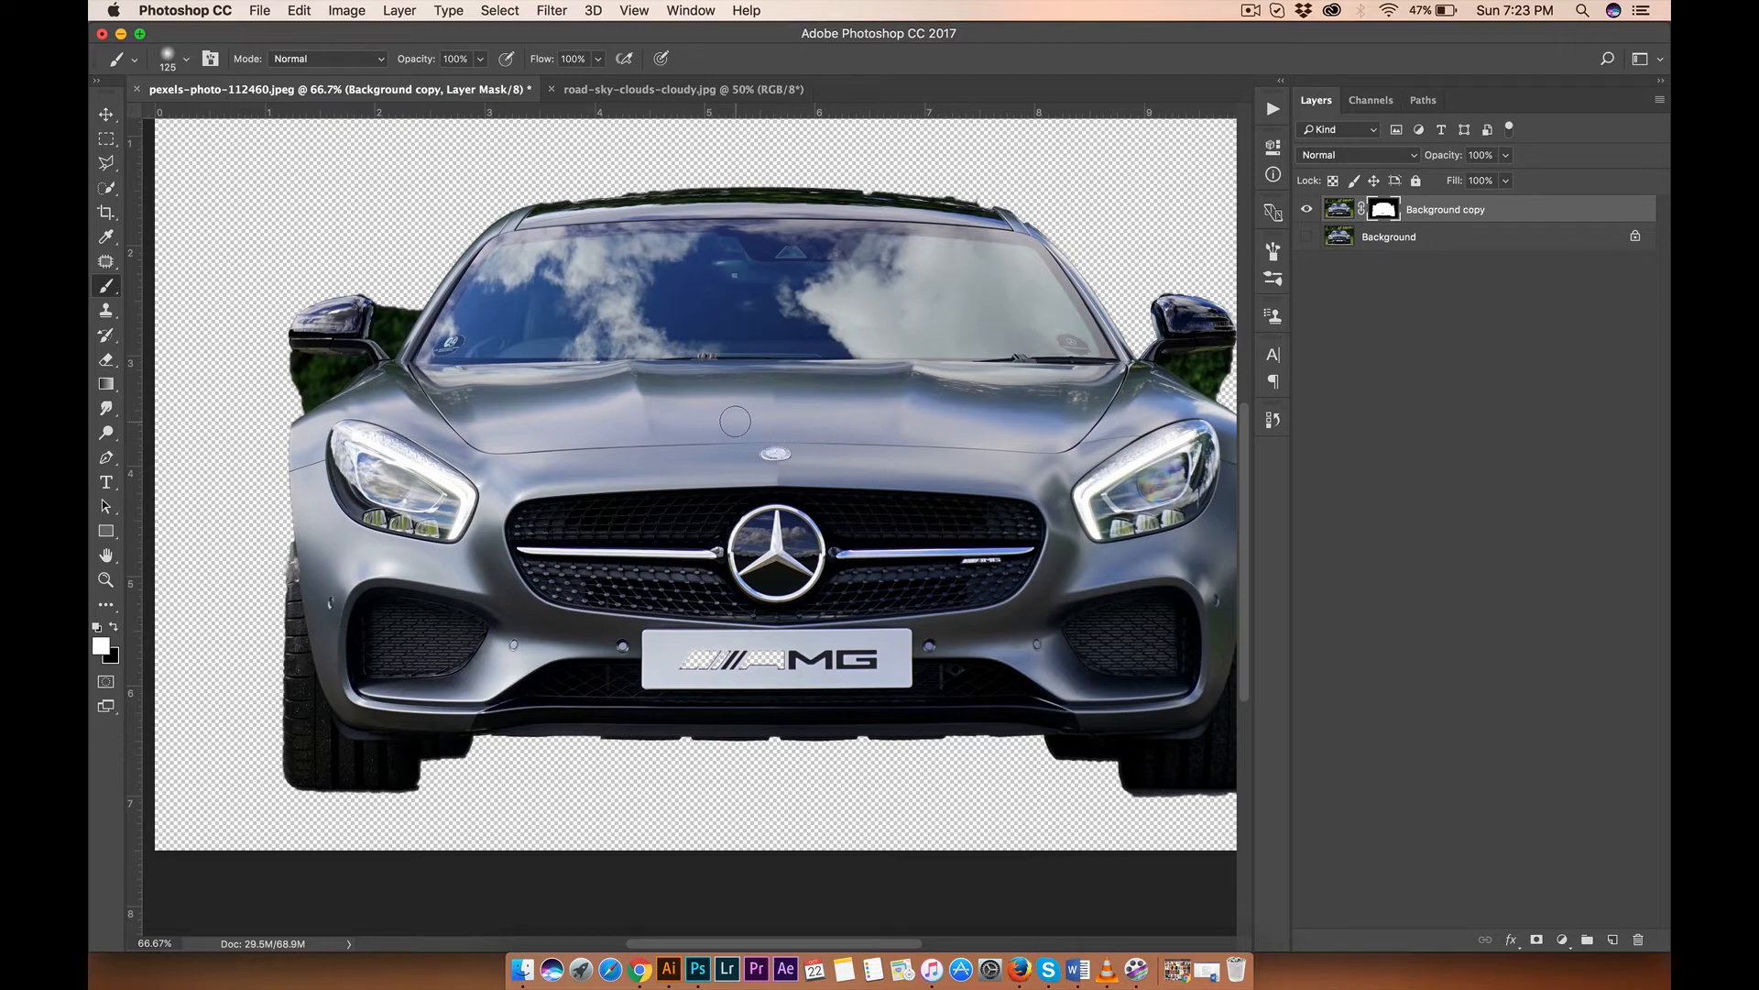
Step: Set the brush size to 94 px and make black the foreground color for painting on the layer mask
{"action": "right_click", "coordinate": [734, 422]}
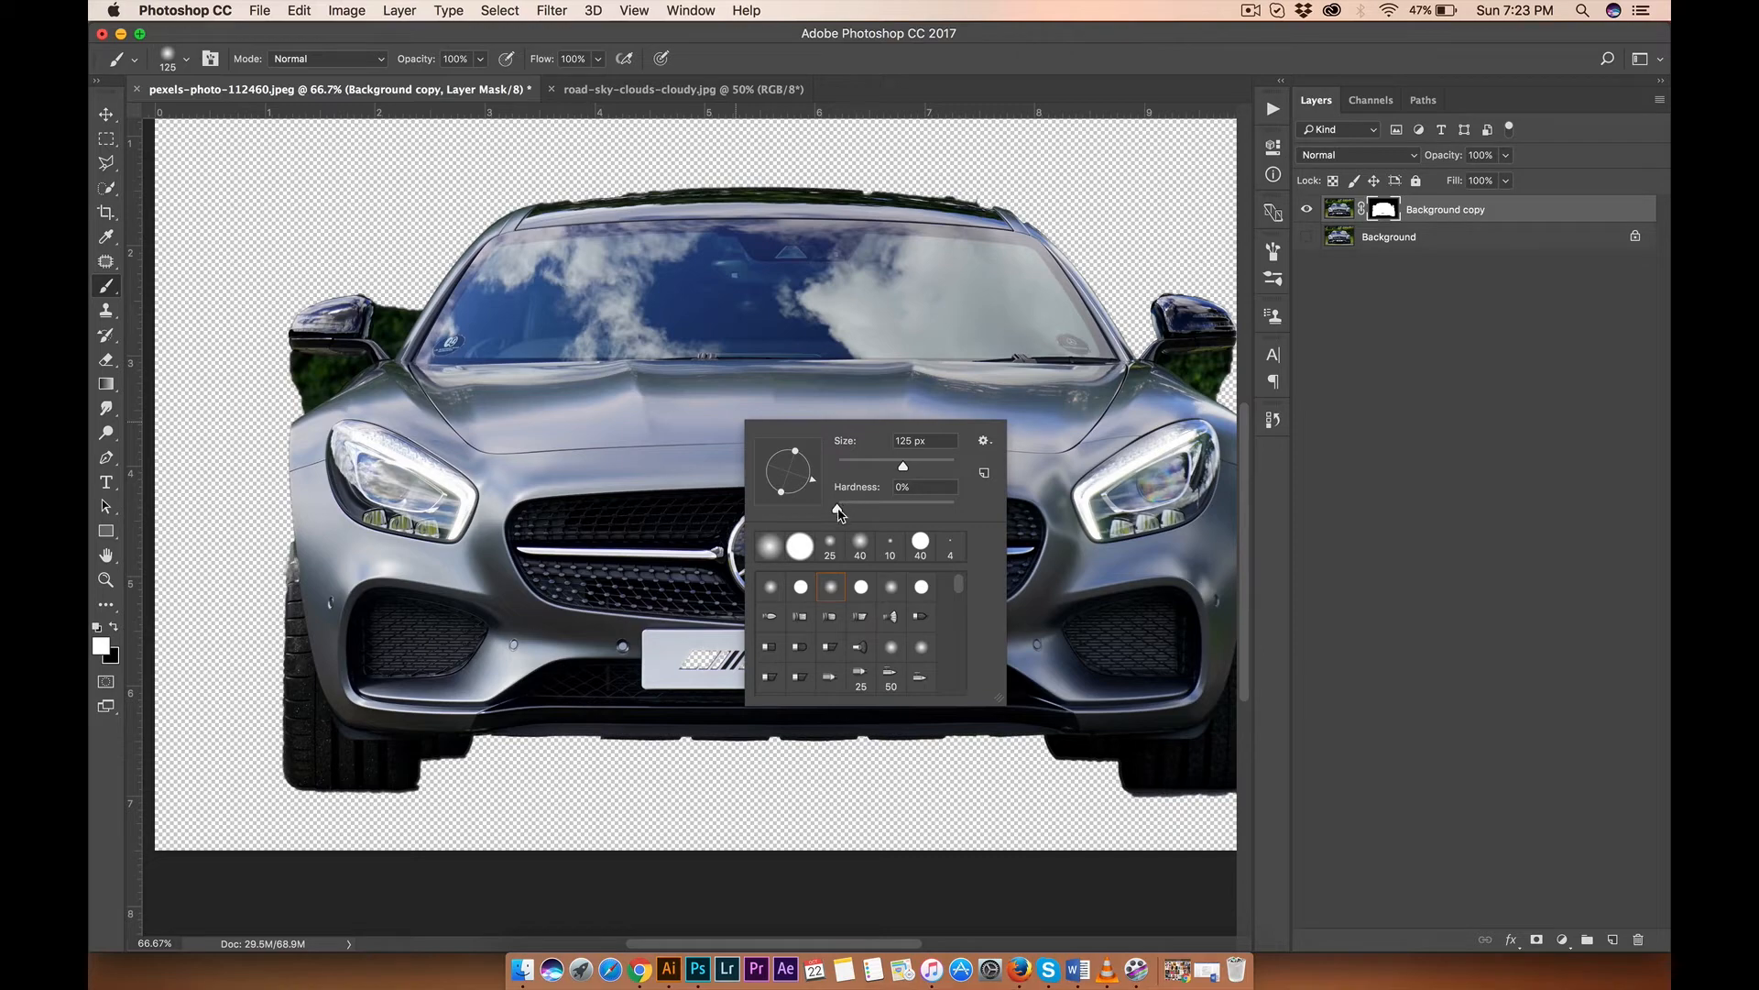
{"action": "mouse_move", "coordinate": [835, 510]}
{"action": "left_mouse_down"}
{"action": "mouse_move", "coordinate": [901, 510]}
{"action": "mouse_move", "coordinate": [848, 505]}
{"action": "mouse_move", "coordinate": [867, 466]}
{"action": "mouse_move", "coordinate": [953, 465]}
{"action": "mouse_move", "coordinate": [892, 466]}
{"action": "mouse_move", "coordinate": [821, 517]}
{"action": "left_mouse_up"}
{"action": "left_click", "coordinate": [114, 628]}
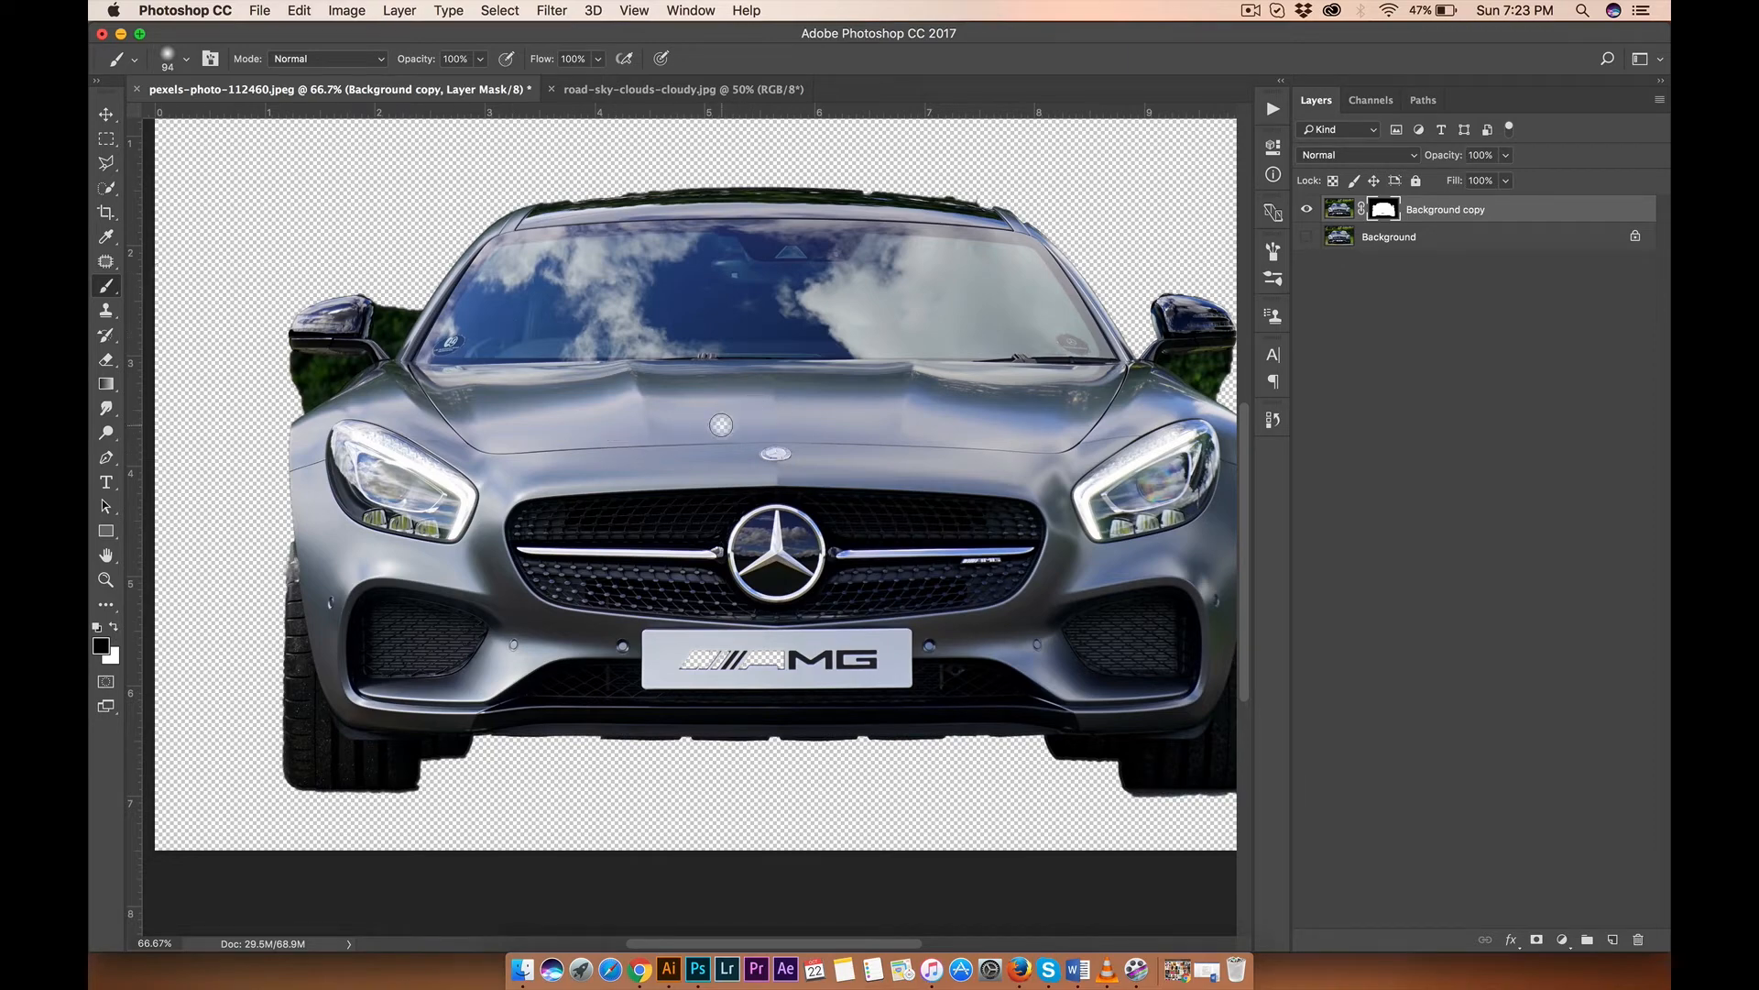
Step: Paint a soft test stroke across the hood on the layer mask with the 94 px brush at 0% hardness
{"action": "right_click", "coordinate": [791, 425]}
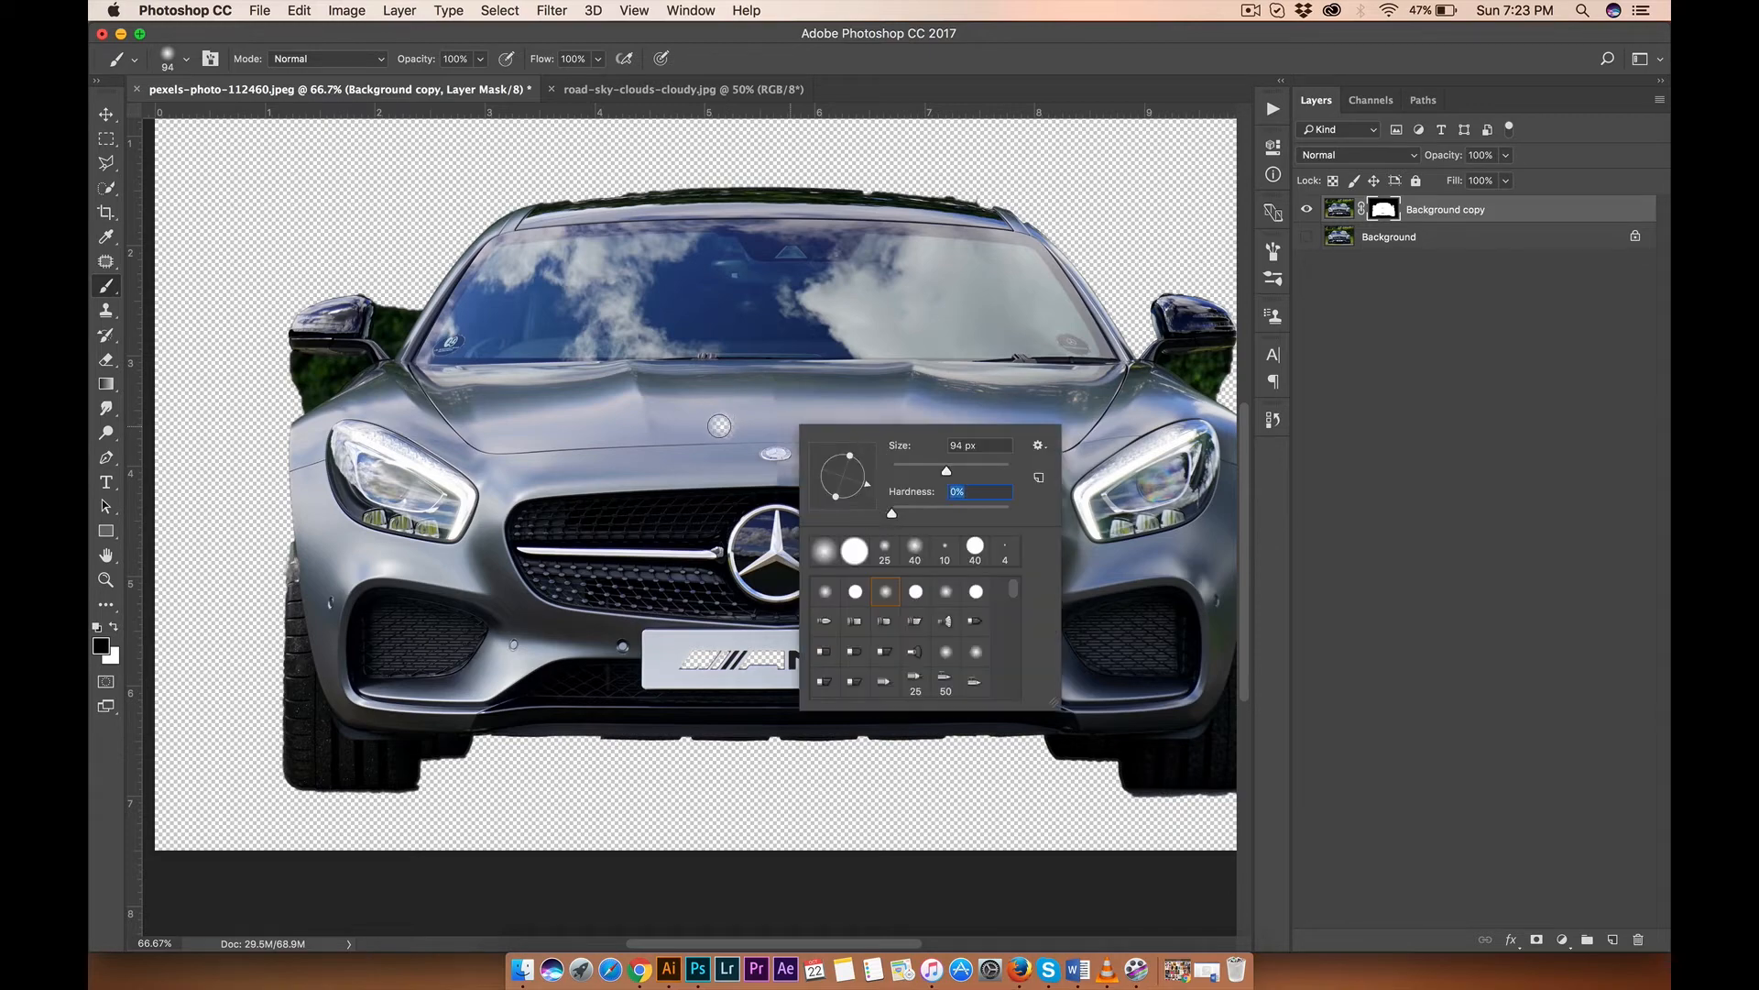
{"action": "left_click_drag", "start_coordinate": [720, 425], "coordinate": [664, 425]}
{"action": "key", "text": "super+plus"}
{"action": "key", "text": "super+plus"}
{"action": "key", "text": "super+plus"}
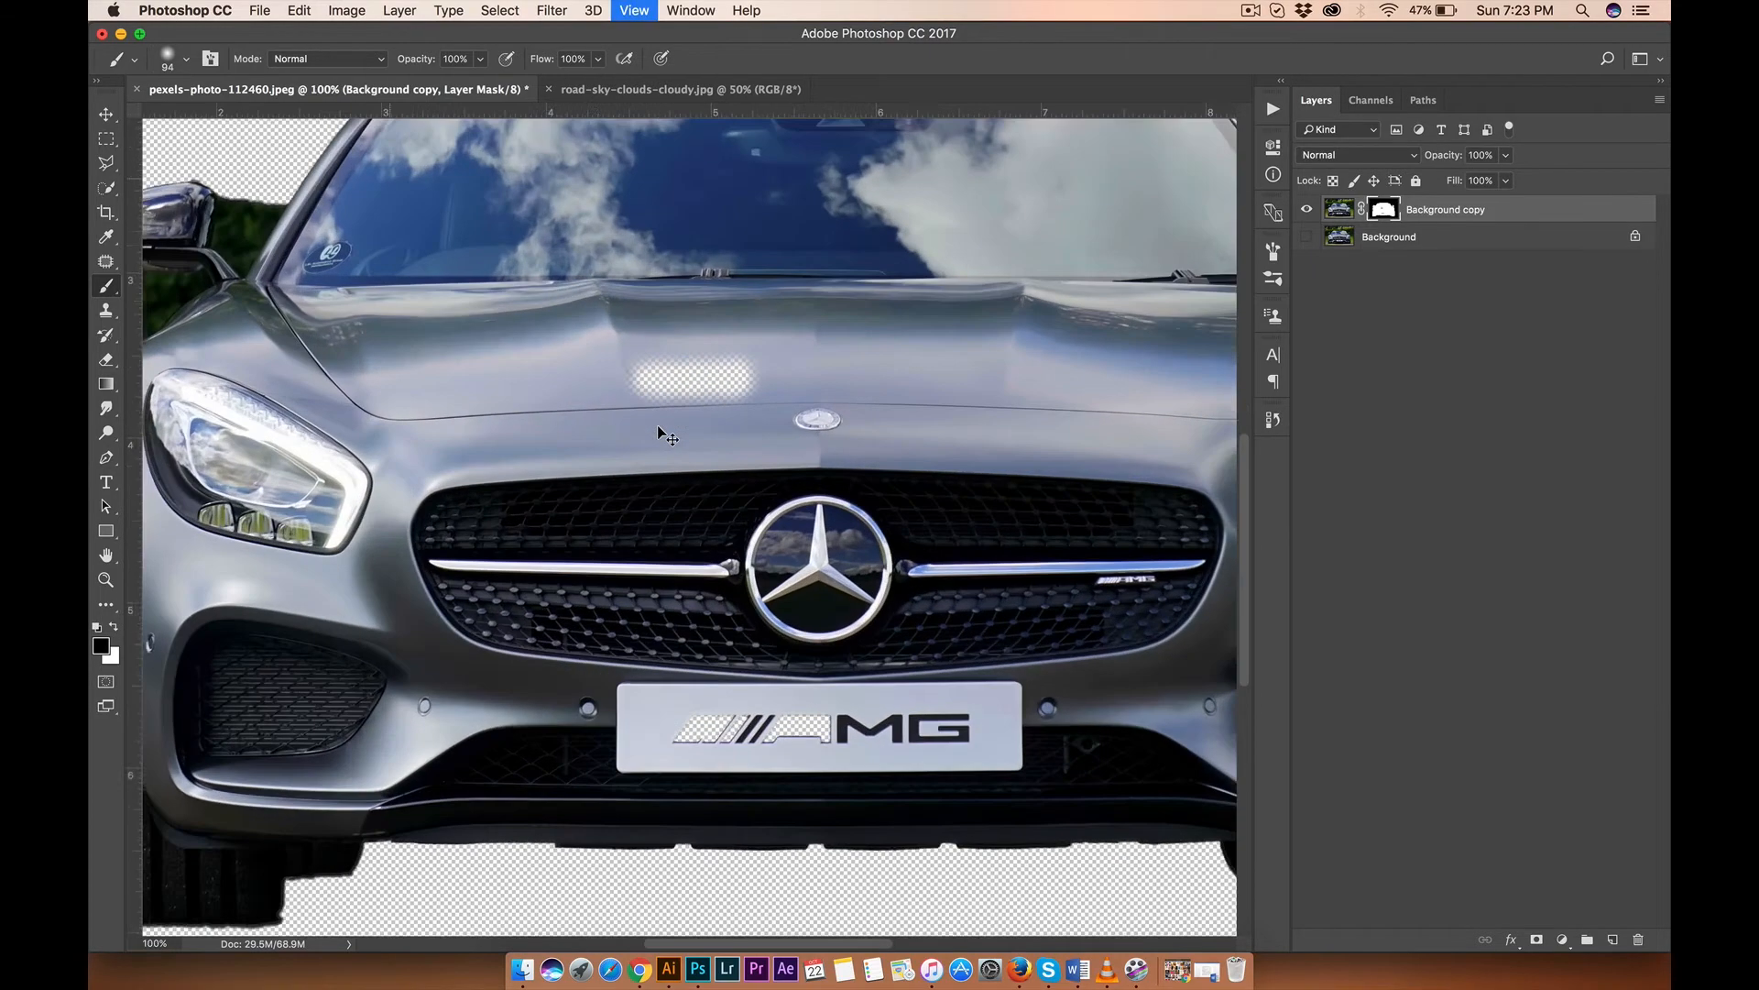
{"action": "scroll", "coordinate": [658, 426], "scroll_direction": "up", "scroll_amount": 5}
{"action": "left_click_drag", "start_coordinate": [524, 409], "coordinate": [782, 404]}
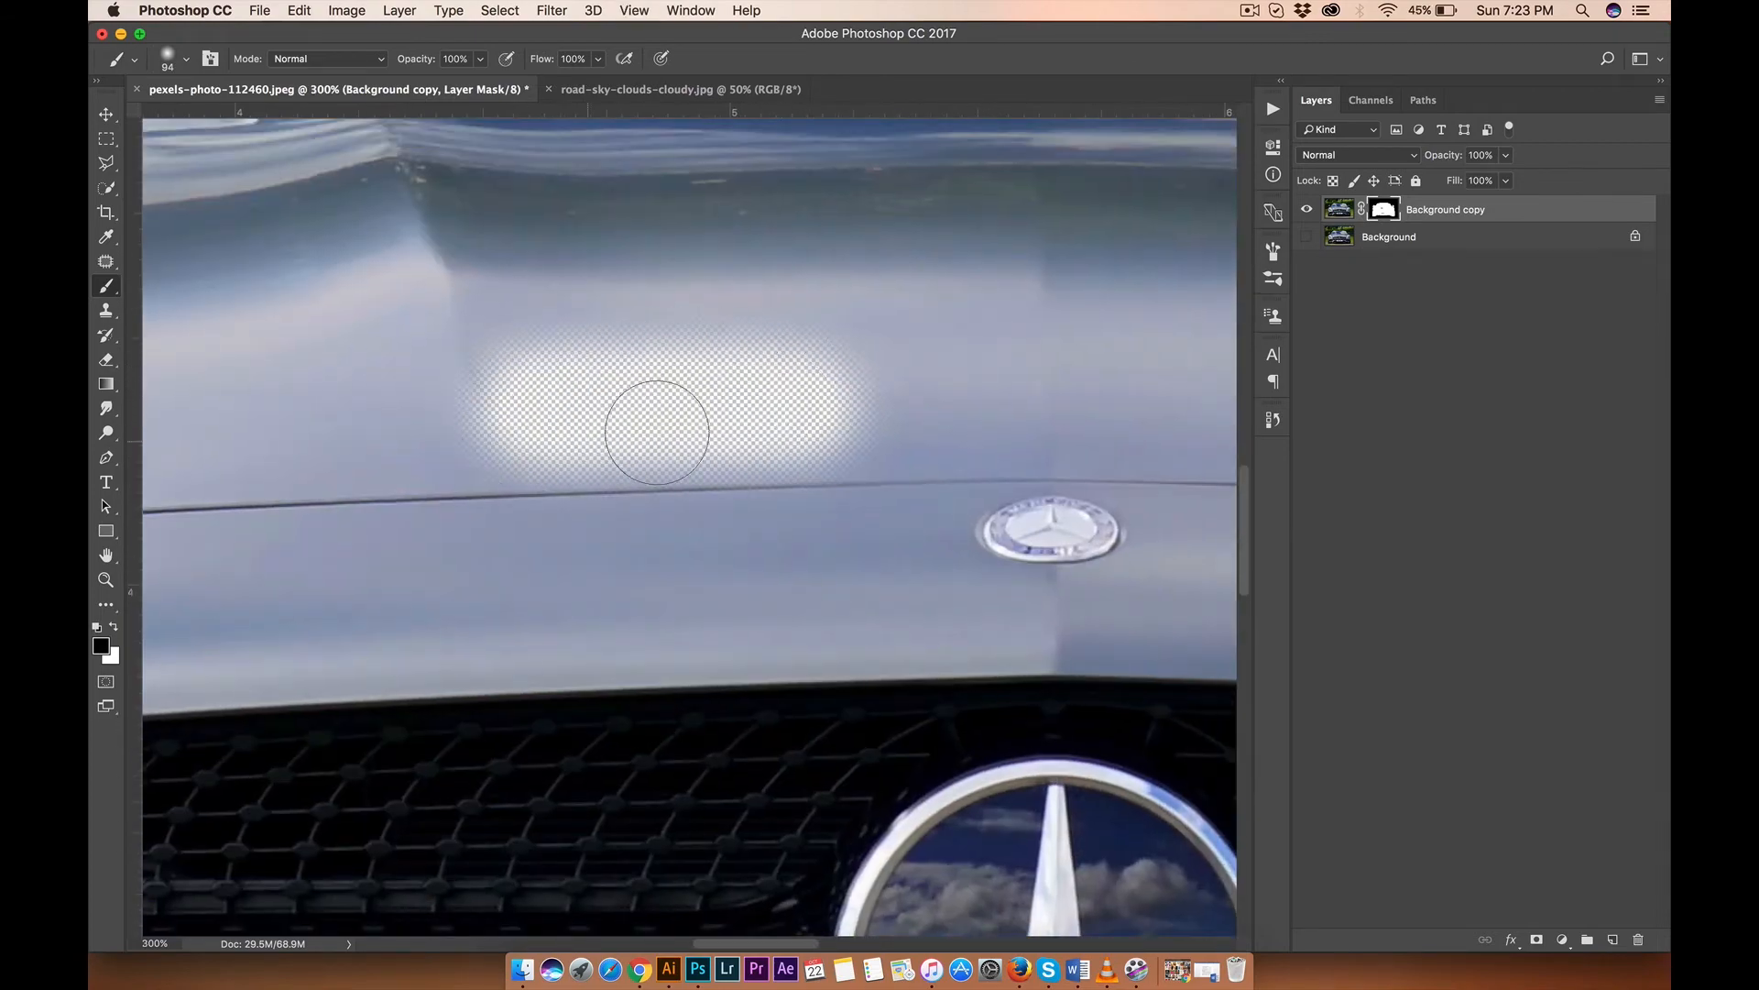
Step: Raise the brush hardness and paint a hard-edged test spot on the hood above and beyond the small emblem
{"action": "scroll", "coordinate": [789, 413], "scroll_direction": "right", "scroll_amount": 5}
{"action": "right_click", "coordinate": [865, 397]}
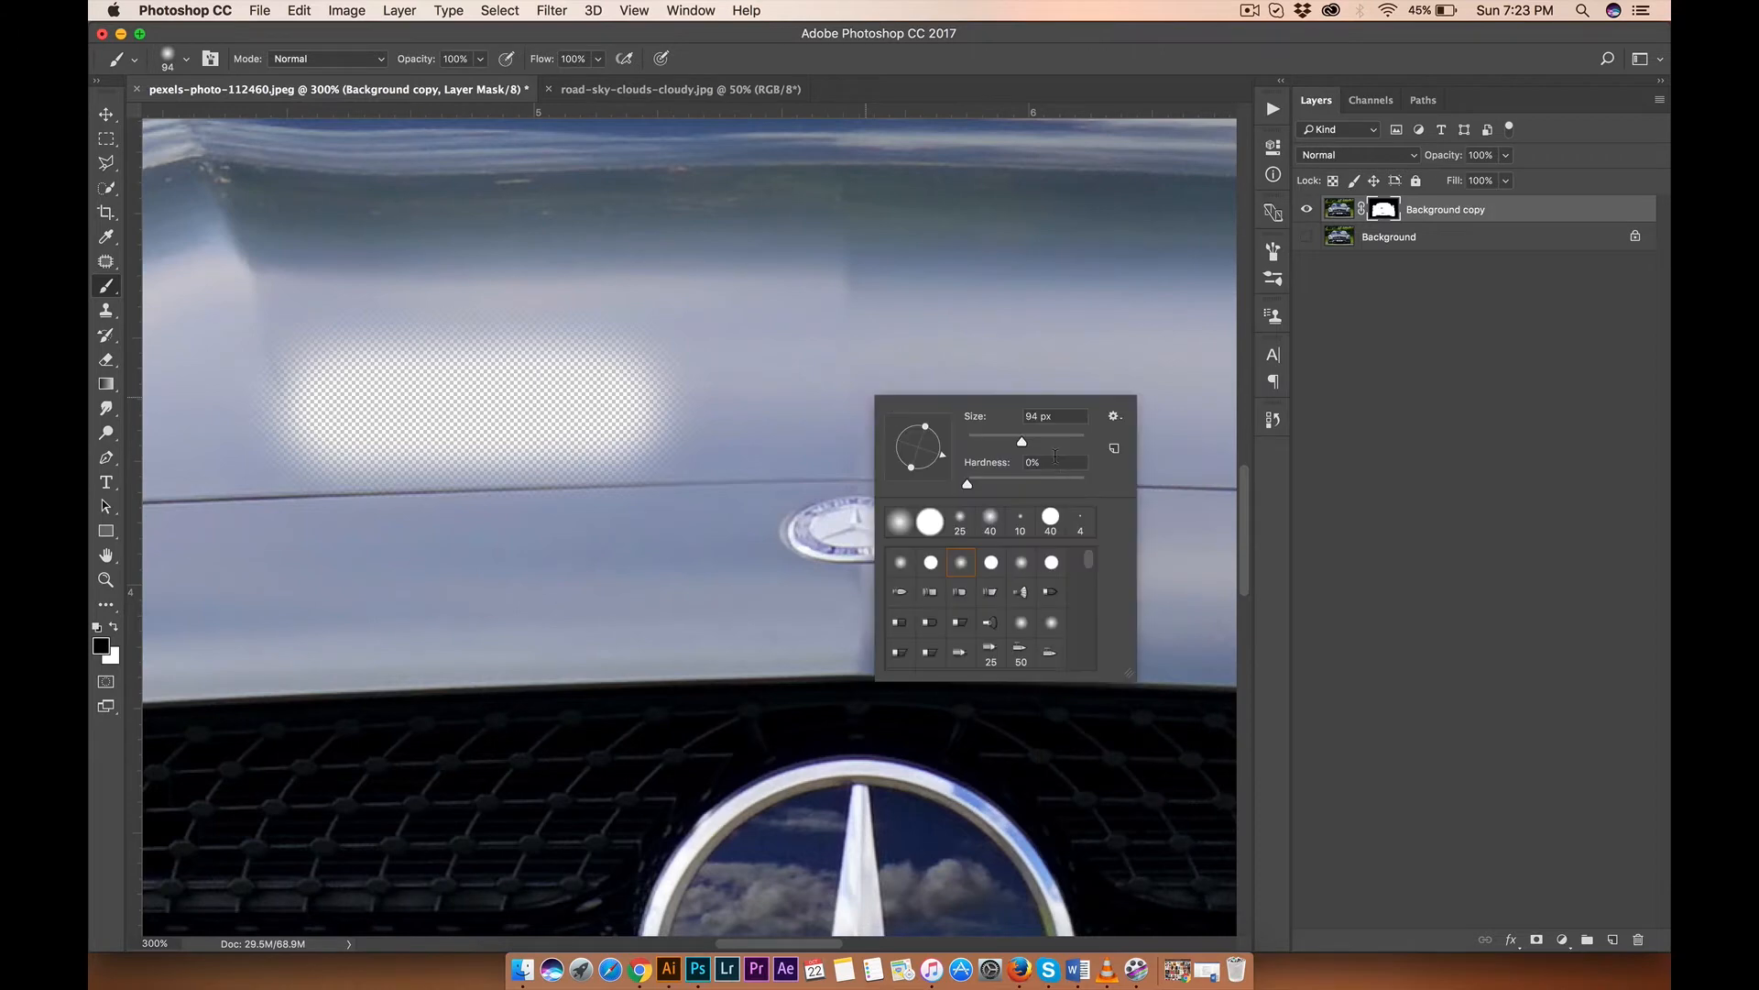
{"action": "left_click_drag", "start_coordinate": [979, 487], "coordinate": [1115, 484]}
{"action": "key", "text": "Return"}
{"action": "mouse_move", "coordinate": [981, 345]}
{"action": "left_mouse_down"}
{"action": "mouse_move", "coordinate": [925, 366]}
{"action": "mouse_move", "coordinate": [907, 408]}
{"action": "mouse_move", "coordinate": [987, 445]}
{"action": "mouse_move", "coordinate": [1013, 373]}
{"action": "mouse_move", "coordinate": [1022, 394]}
{"action": "left_mouse_up"}
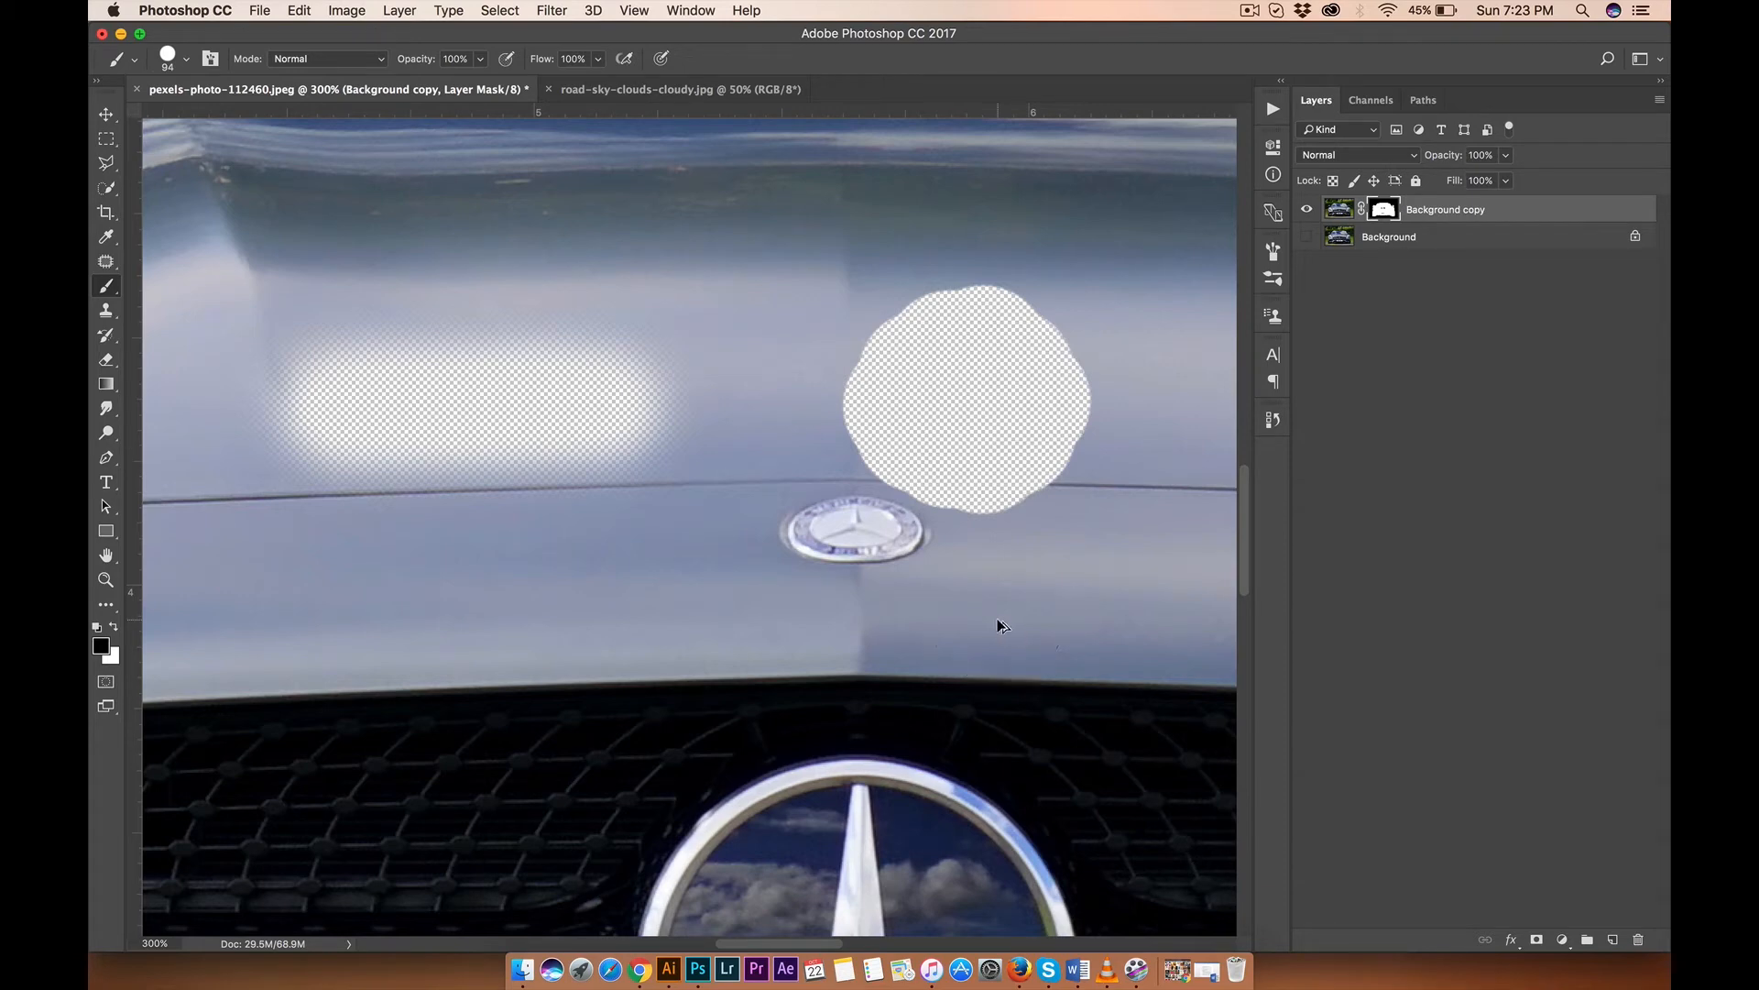
Step: Undo the hard-edged spot and the soft test strokes painted on the hood
{"action": "key", "text": "super+alt+z"}
{"action": "key", "text": "super+alt+z"}
{"action": "key", "text": "super+alt+z"}
{"action": "key", "text": "super+alt+z"}
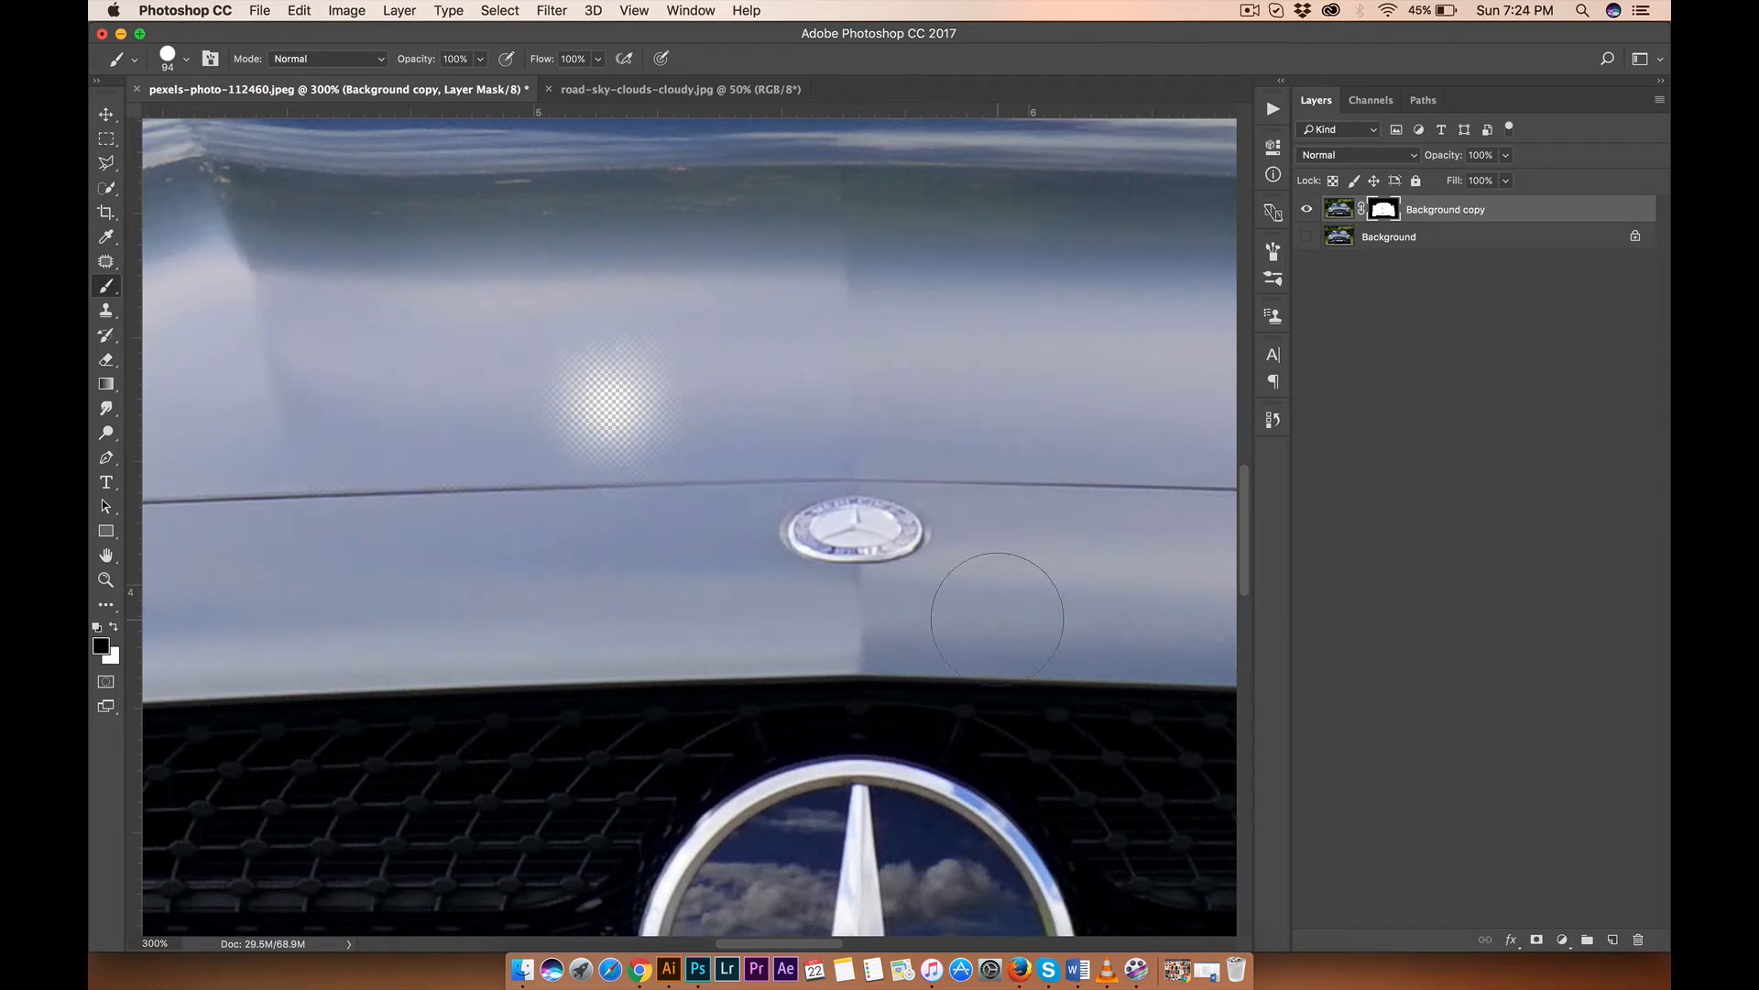
Step: Set the brush hardness to 89%, and try a diagonal test stroke on the hood before undoing it
{"action": "right_click", "coordinate": [719, 427]}
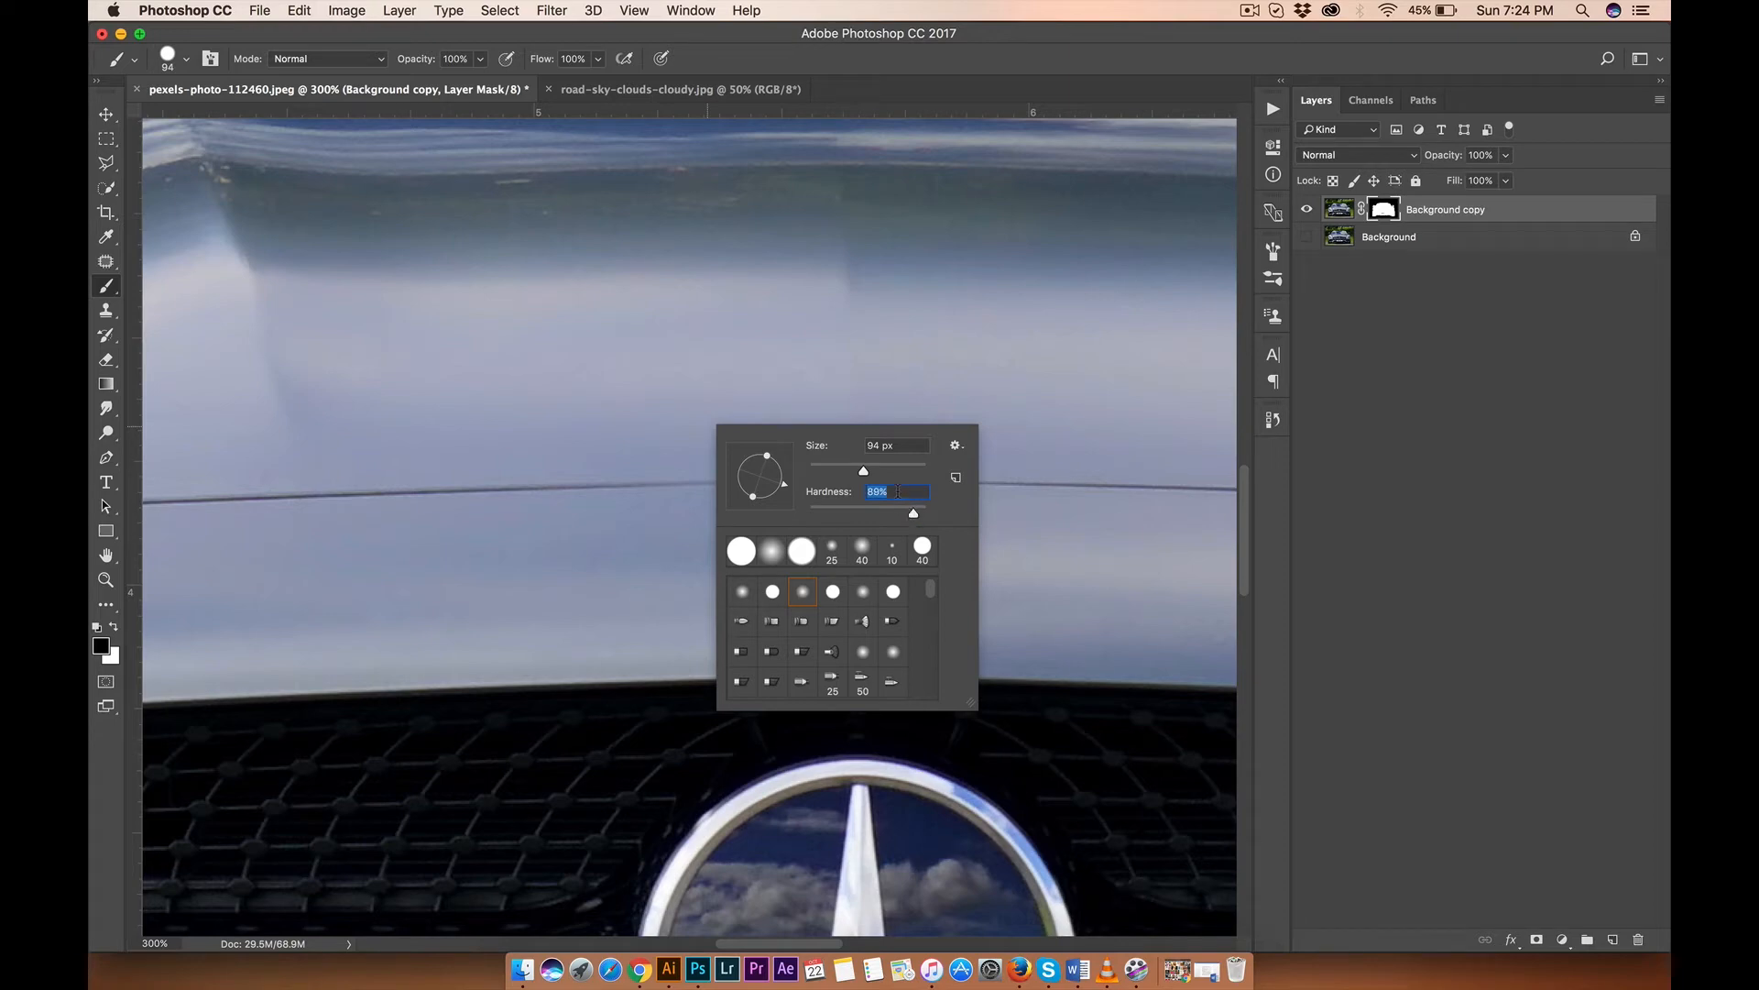
{"action": "mouse_move", "coordinate": [596, 360]}
{"action": "left_mouse_down"}
{"action": "mouse_move", "coordinate": [553, 383]}
{"action": "mouse_move", "coordinate": [657, 334]}
{"action": "mouse_move", "coordinate": [557, 383]}
{"action": "mouse_move", "coordinate": [553, 369]}
{"action": "mouse_move", "coordinate": [564, 388]}
{"action": "left_mouse_up"}
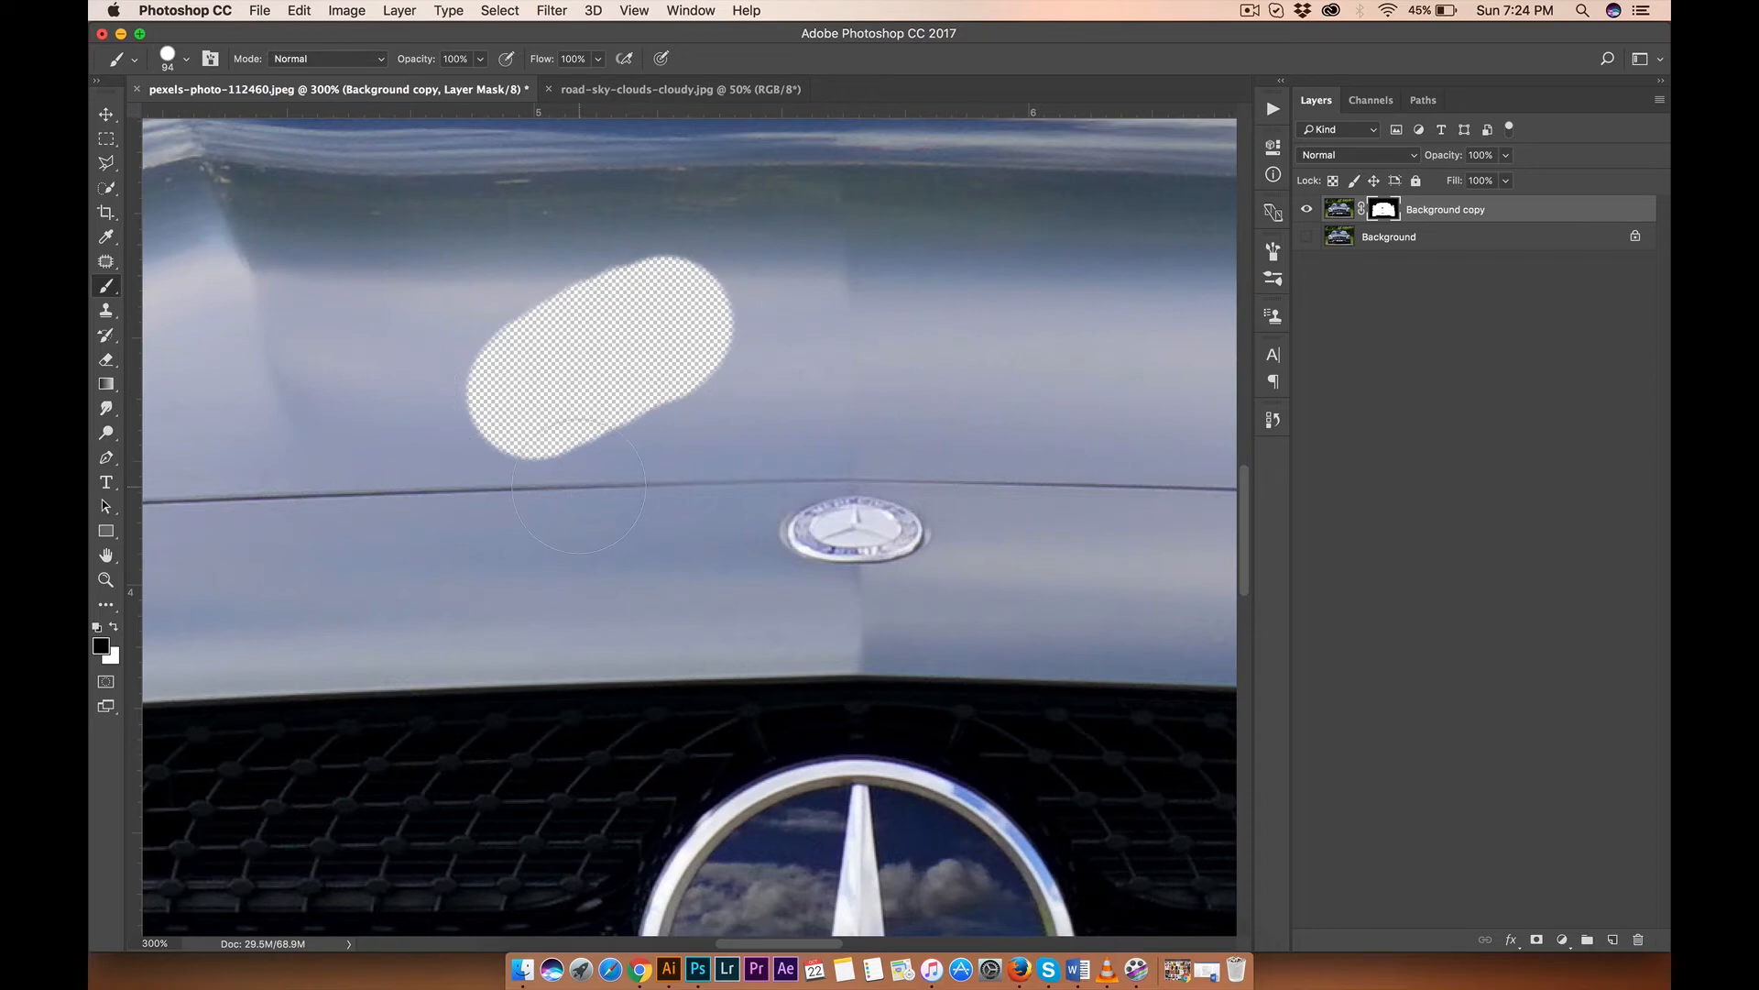
{"action": "key", "text": "super+plus"}
{"action": "key", "text": "super+plus"}
{"action": "key", "text": "super+plus"}
{"action": "key", "text": "super+plus"}
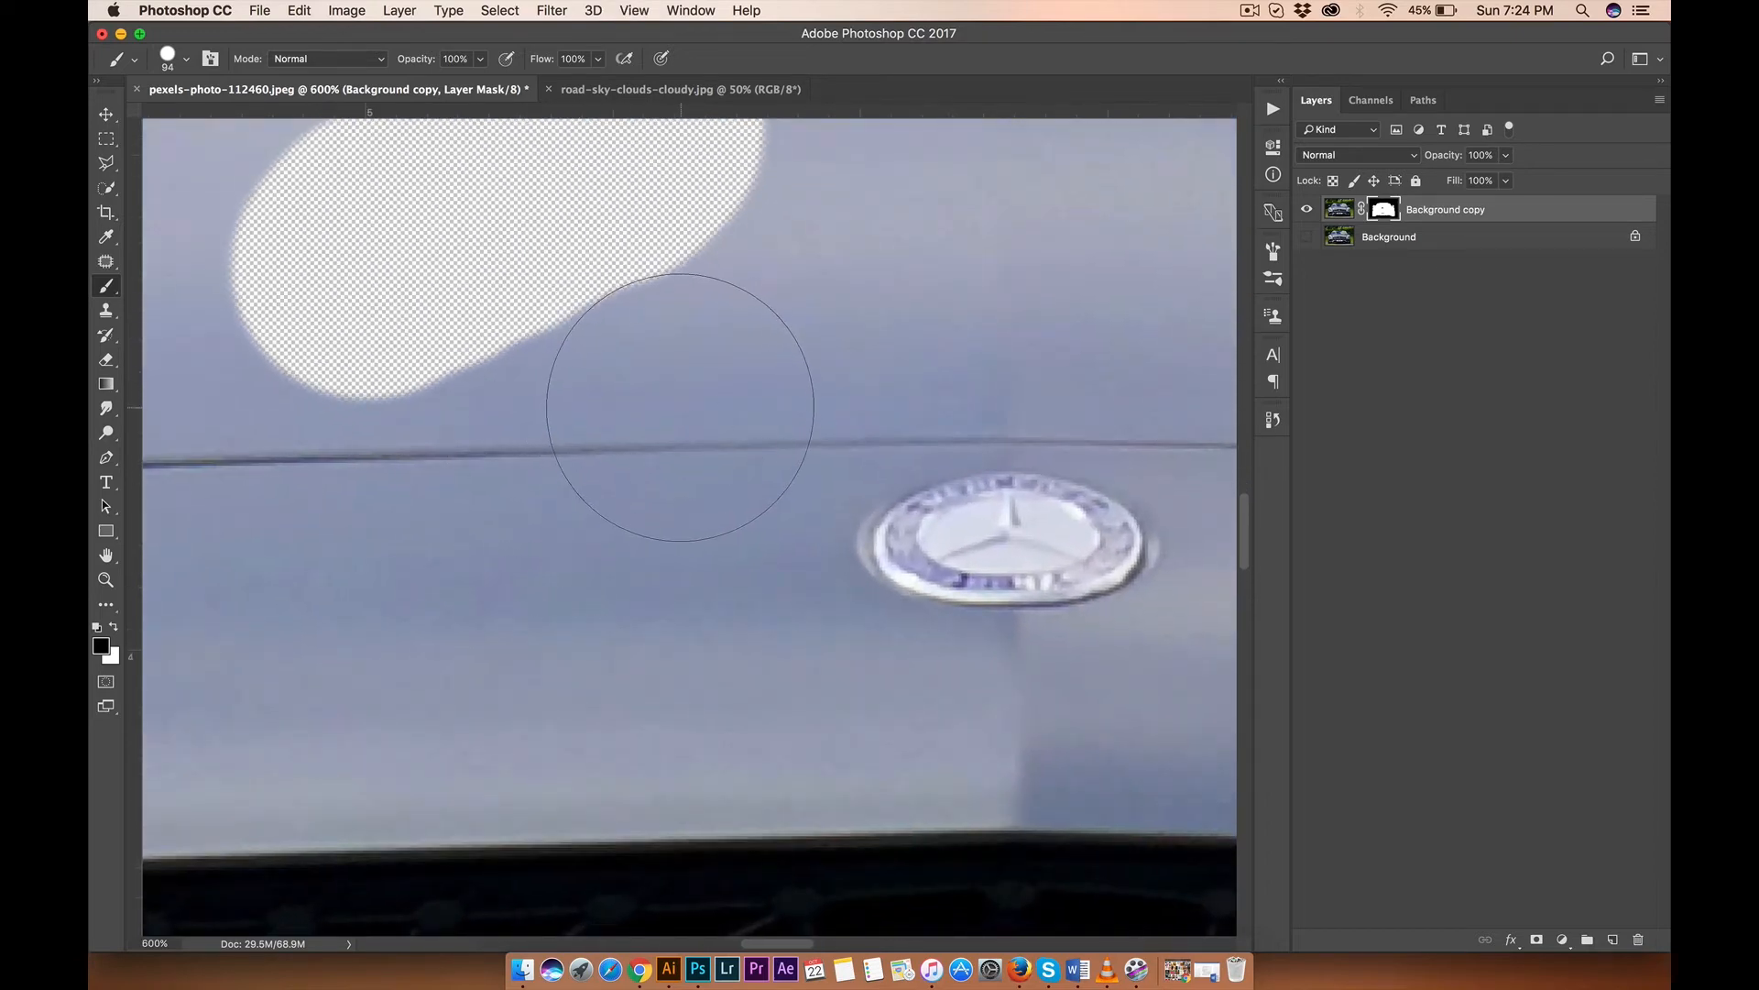
{"action": "key", "text": "super+z"}
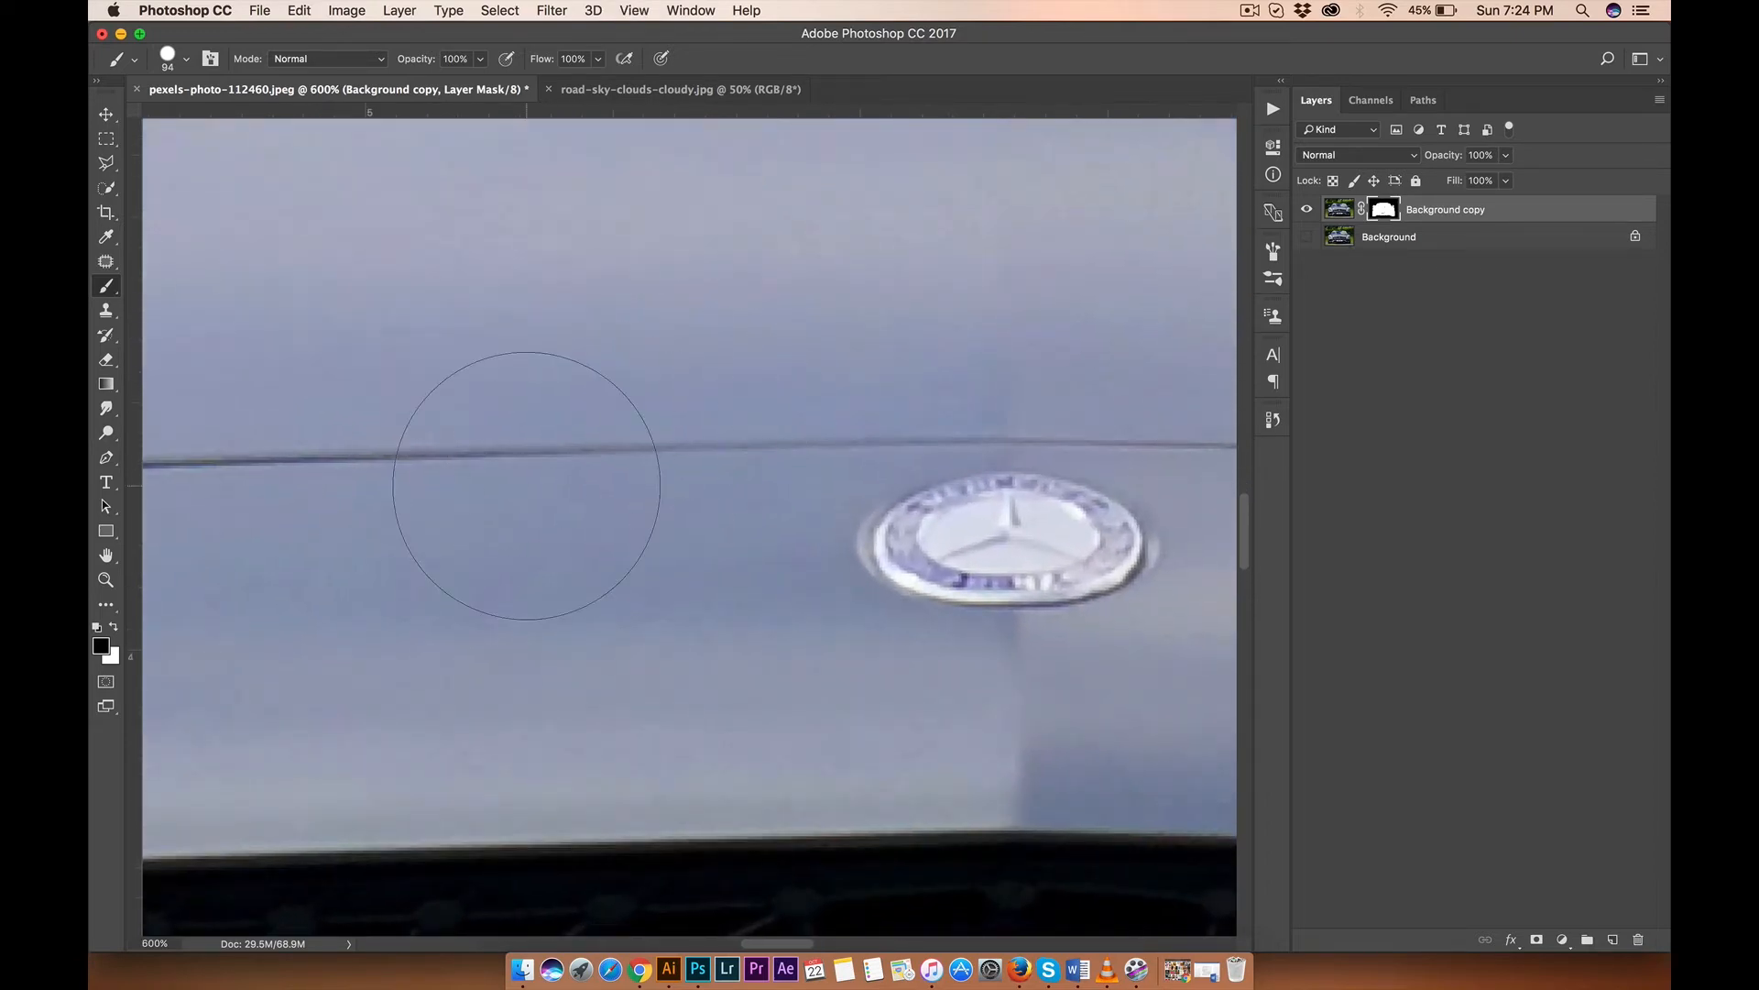
Step: Paint white on the layer mask over the number plate to restore the missing parts of the AMG logo
{"action": "key", "text": "super+minus"}
{"action": "key", "text": "super+minus"}
{"action": "key", "text": "super+minus"}
{"action": "key", "text": "super+minus"}
{"action": "key", "text": "super+minus"}
{"action": "key", "text": "super+minus"}
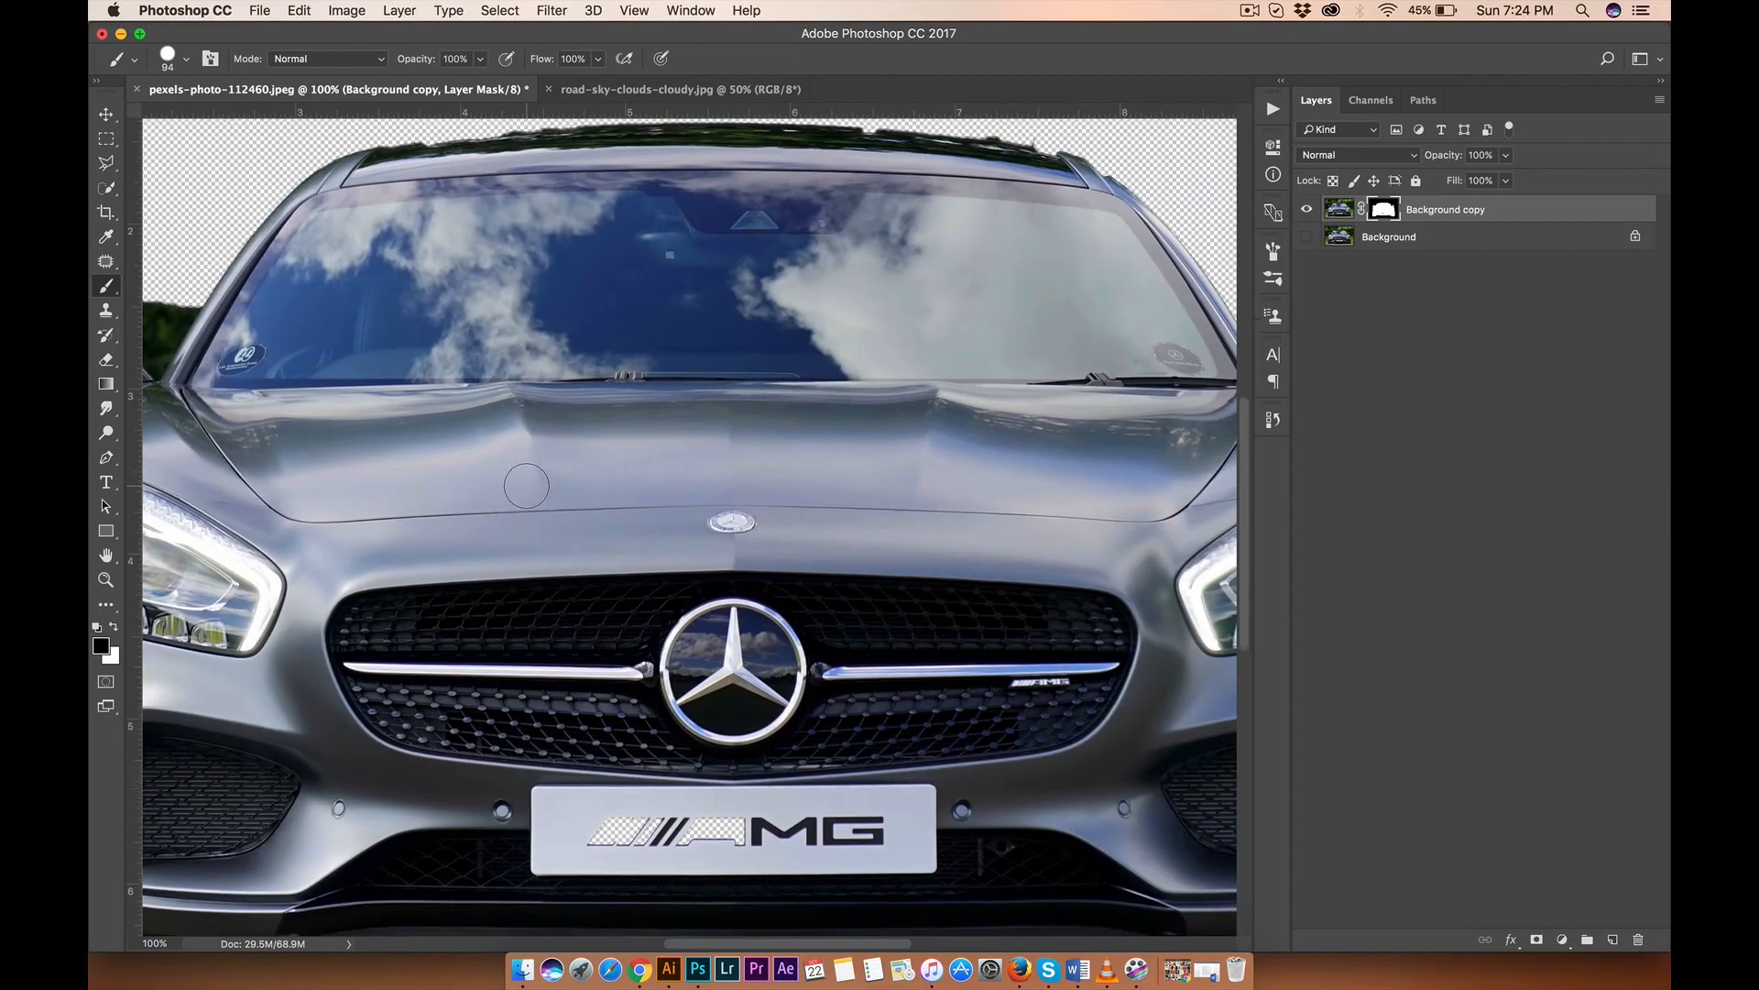
{"action": "key", "text": "super+plus"}
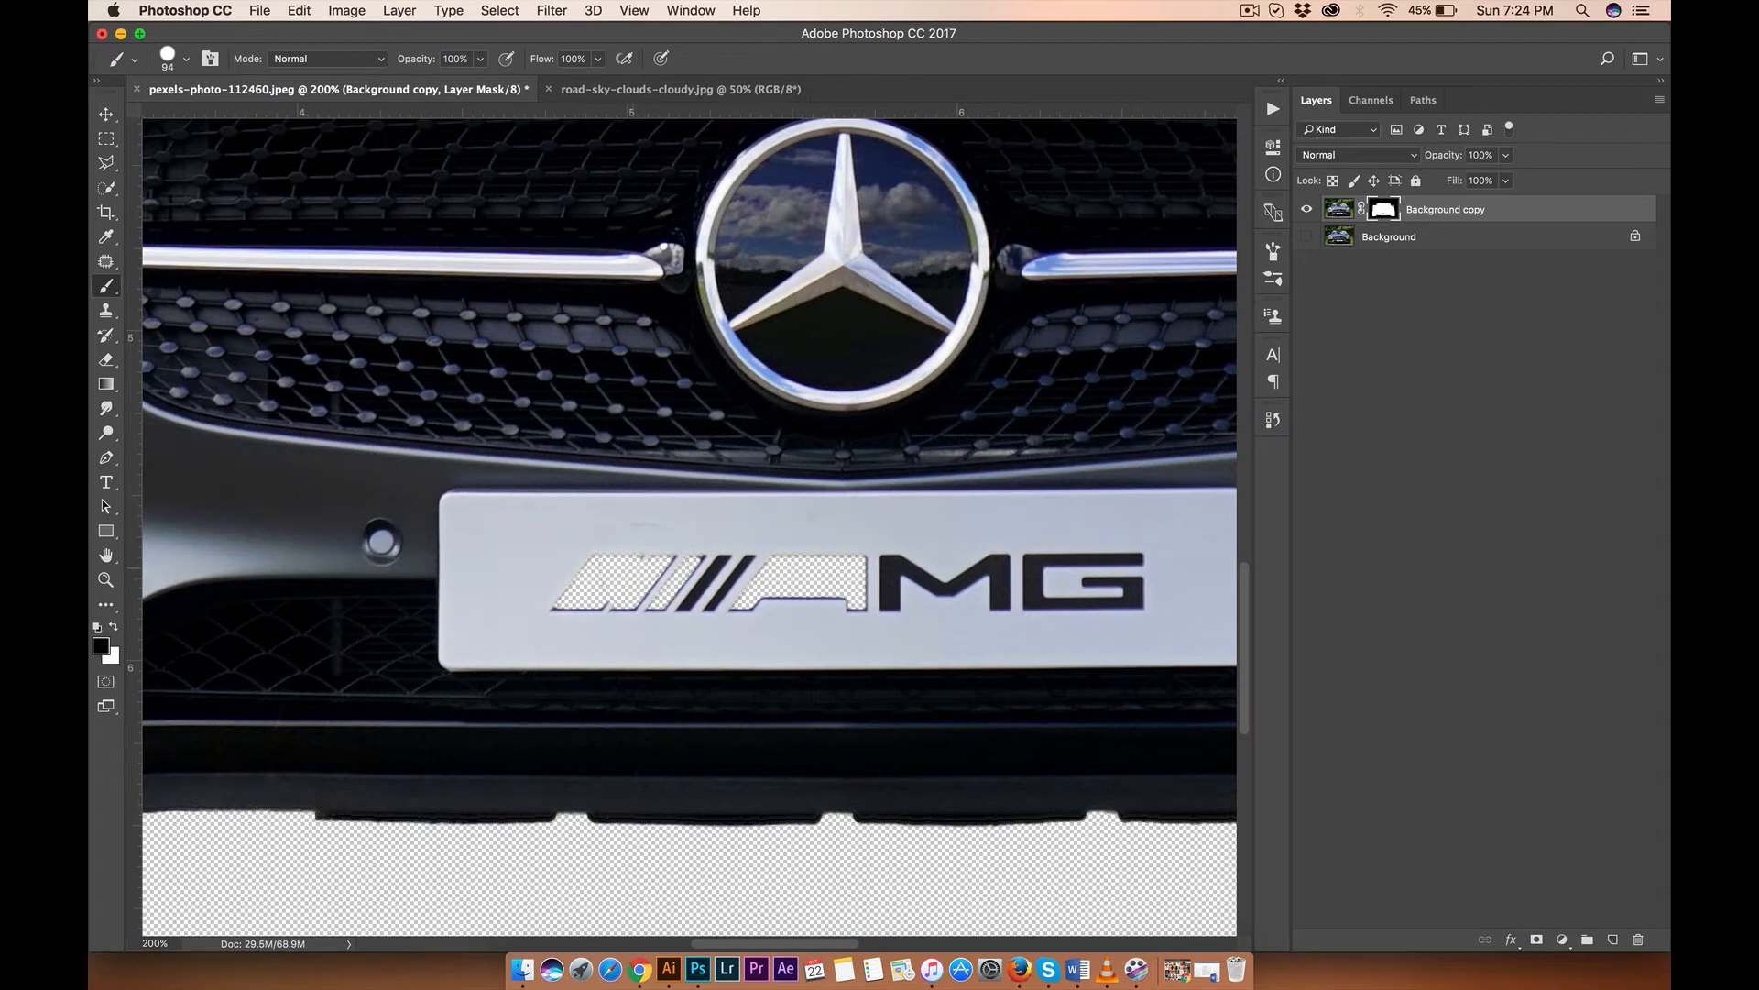
{"action": "left_click", "coordinate": [112, 626]}
{"action": "mouse_move", "coordinate": [642, 596]}
{"action": "left_mouse_down"}
{"action": "mouse_move", "coordinate": [570, 588]}
{"action": "mouse_move", "coordinate": [644, 560]}
{"action": "mouse_move", "coordinate": [653, 576]}
{"action": "mouse_move", "coordinate": [811, 559]}
{"action": "mouse_move", "coordinate": [780, 576]}
{"action": "mouse_move", "coordinate": [809, 596]}
{"action": "left_mouse_up"}
Step: Refine the layer mask along the front tyre's outer edge beside the bumper, restoring the faded tread and cleaning its outline
{"action": "scroll", "coordinate": [809, 597], "scroll_direction": "left", "scroll_amount": 5}
{"action": "scroll", "coordinate": [889, 598], "scroll_direction": "left", "scroll_amount": 15}
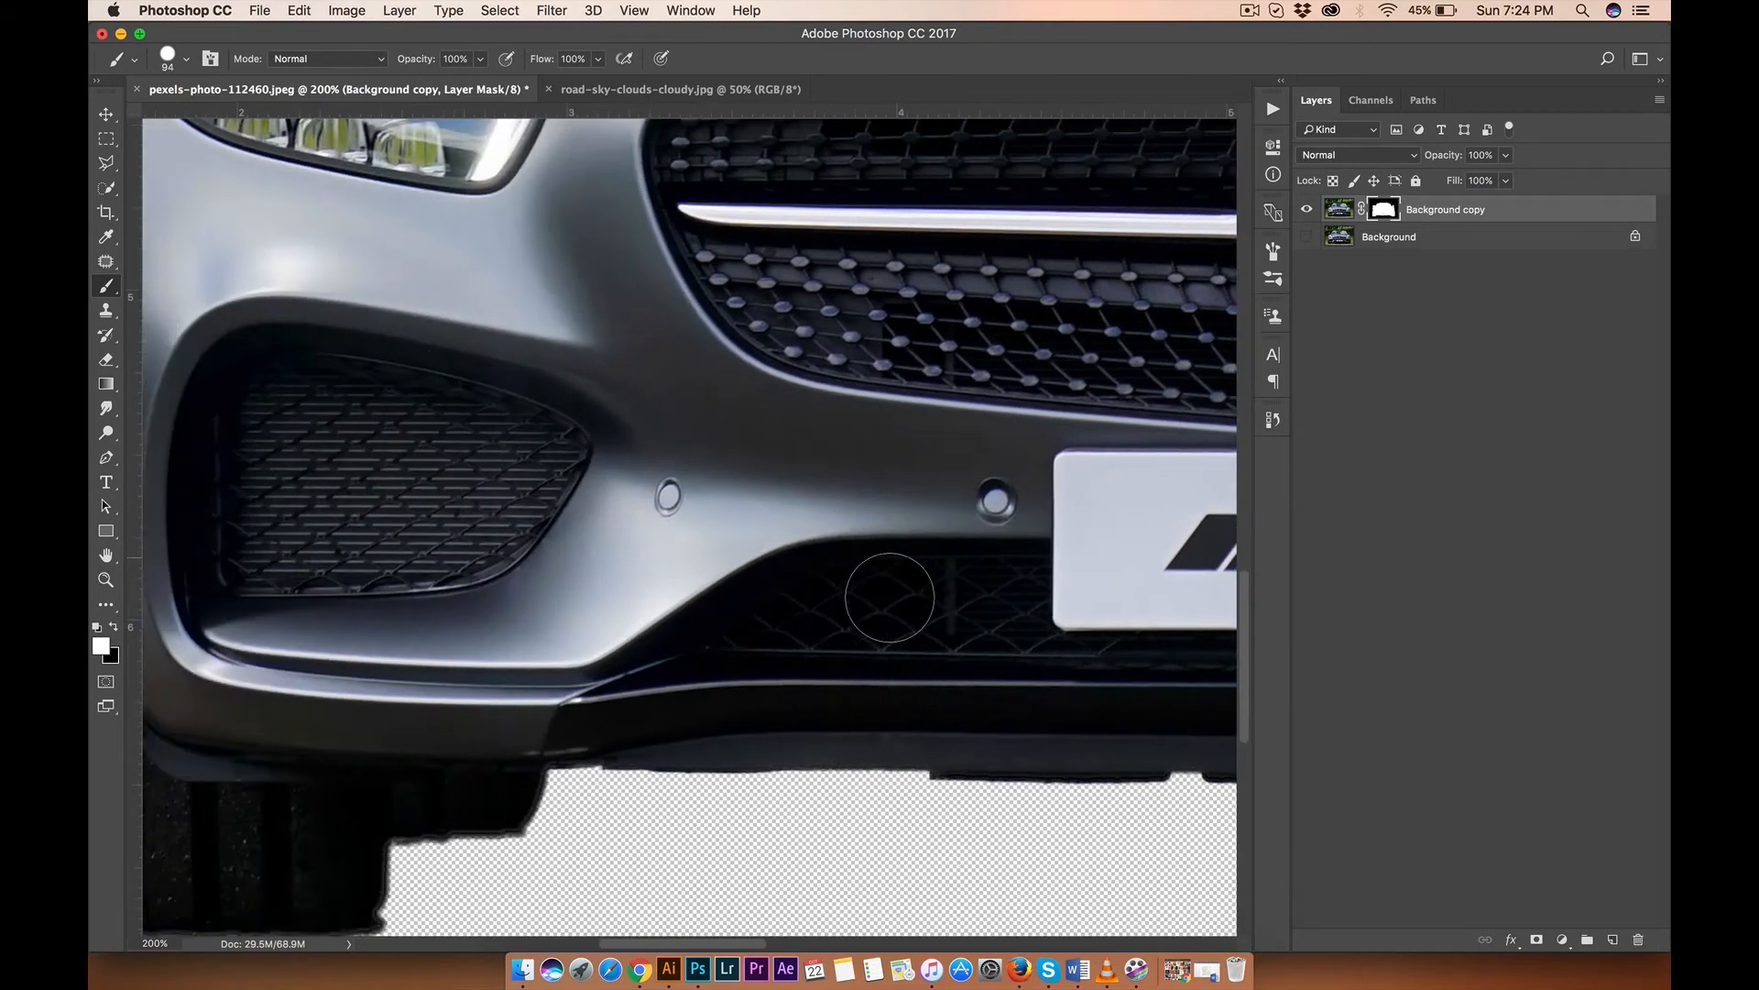
{"action": "scroll", "coordinate": [890, 598], "scroll_direction": "up", "scroll_amount": 5}
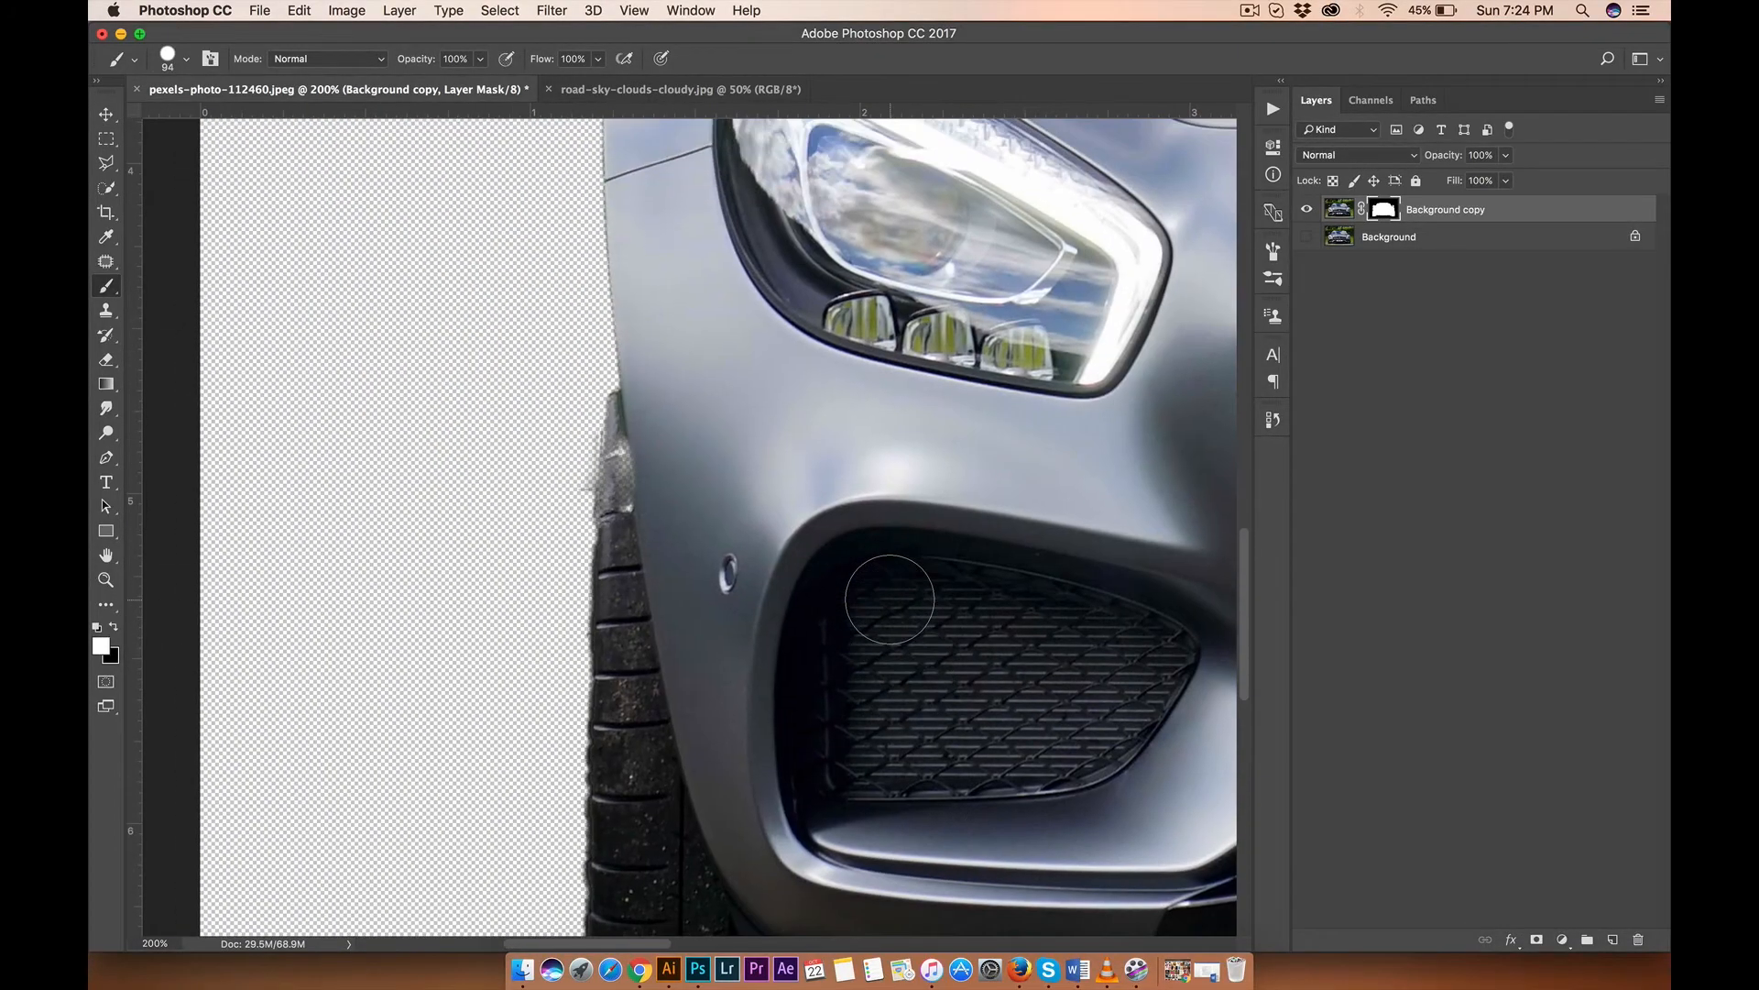
{"action": "mouse_move", "coordinate": [657, 450]}
{"action": "left_mouse_down"}
{"action": "mouse_move", "coordinate": [632, 550]}
{"action": "mouse_move", "coordinate": [641, 440]}
{"action": "mouse_move", "coordinate": [623, 408]}
{"action": "mouse_move", "coordinate": [630, 719]}
{"action": "left_mouse_up"}
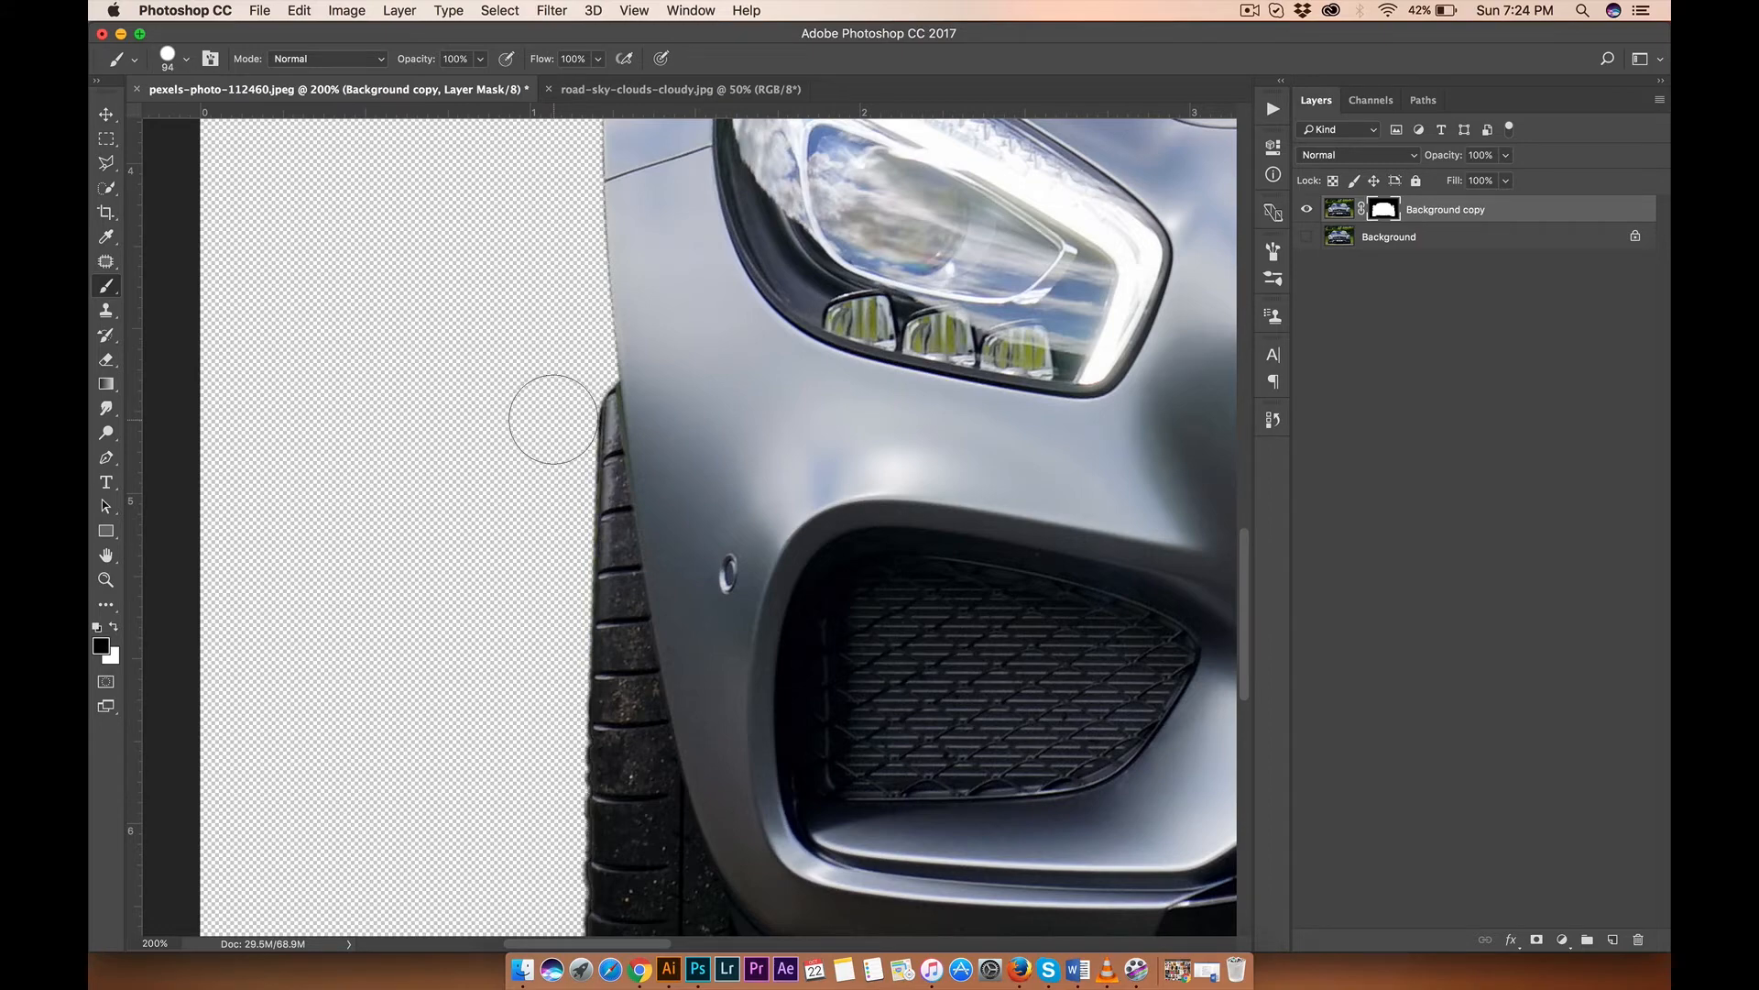
Step: Try a straight black mask stroke between two points on the hood and undo it
{"action": "scroll", "coordinate": [564, 425], "scroll_direction": "right", "scroll_amount": 10}
{"action": "scroll", "coordinate": [565, 425], "scroll_direction": "up", "scroll_amount": 10}
{"action": "scroll", "coordinate": [565, 424], "scroll_direction": "down", "scroll_amount": 10}
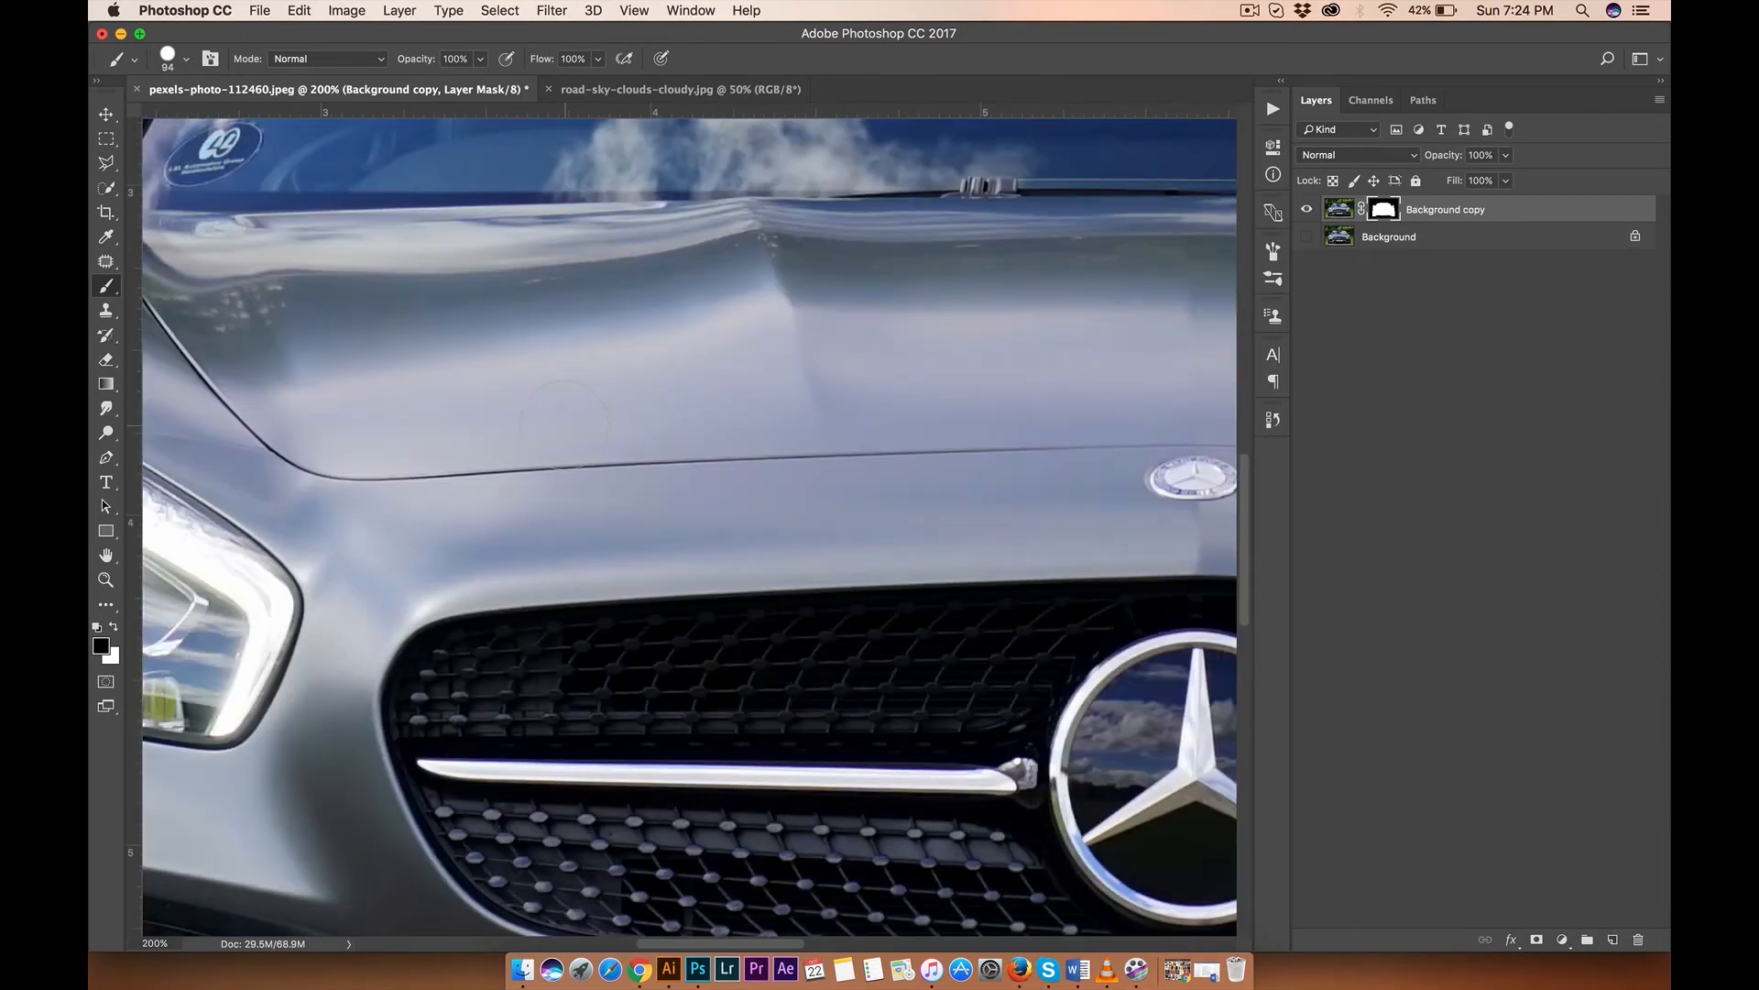
{"action": "left_click", "coordinate": [487, 365]}
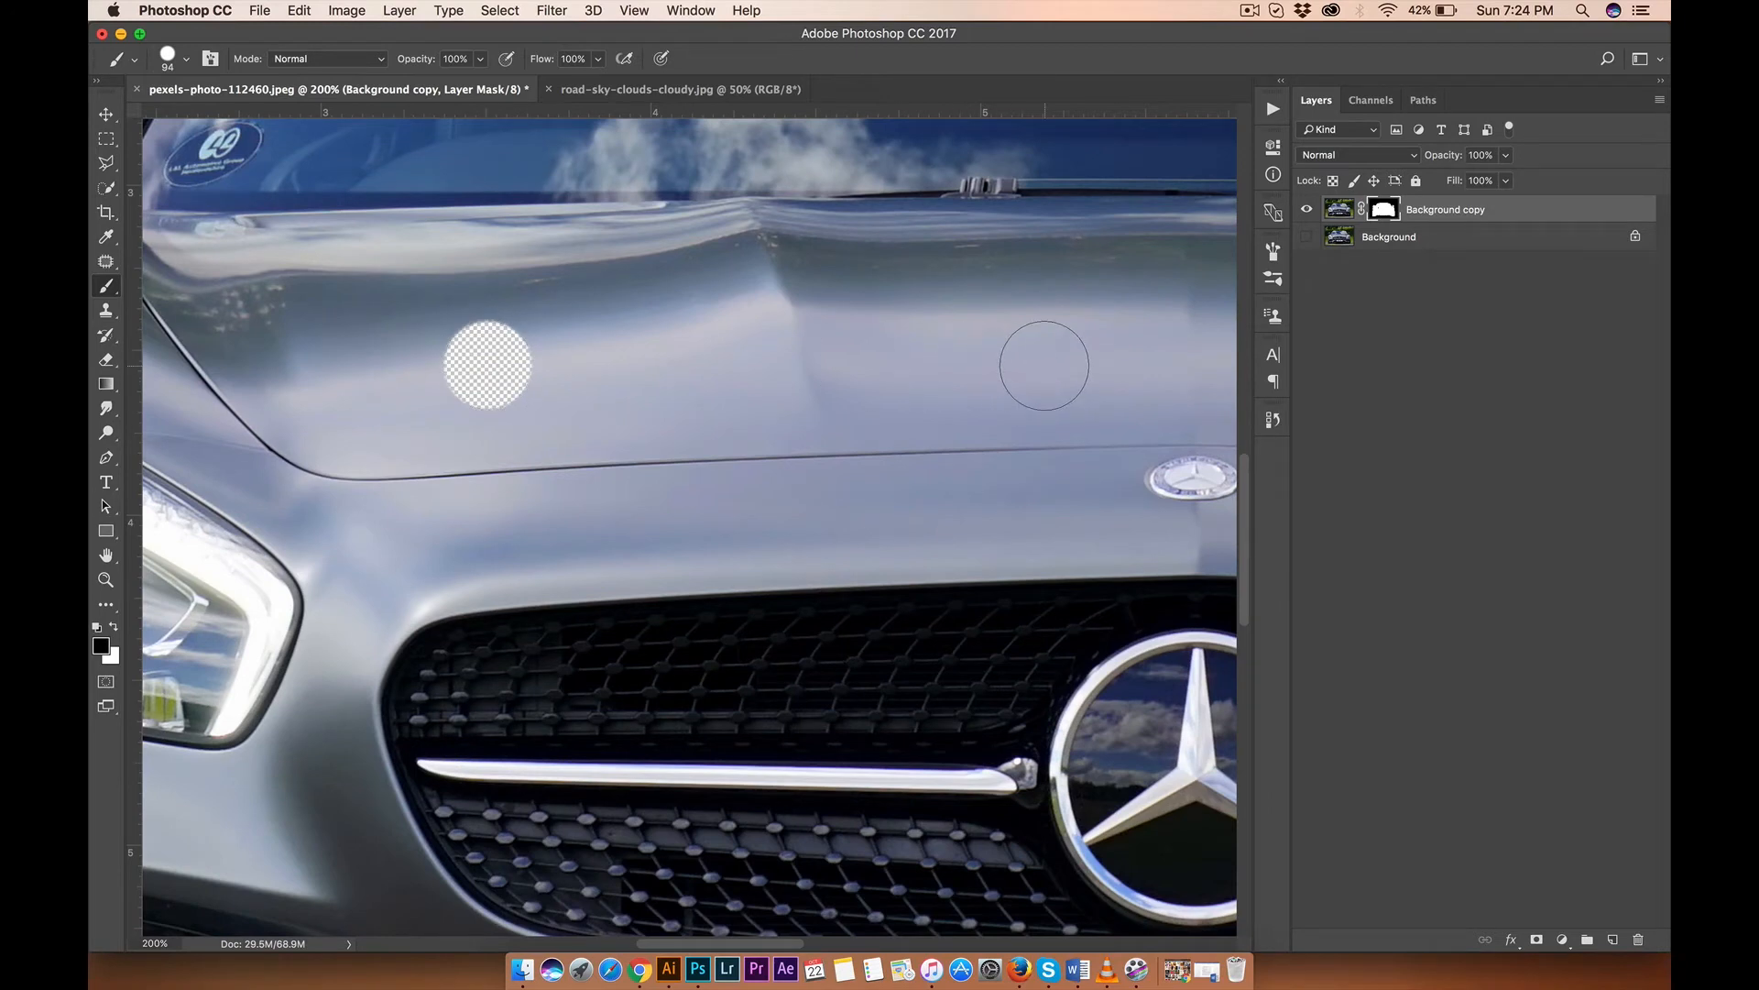
{"action": "left_click", "coordinate": [1043, 364], "text": "shift"}
{"action": "key", "text": "super+alt+z"}
{"action": "key", "text": "super+alt+z"}
Step: Mask out a spot of green background below the side mirror, and reduce the brush size to 30 px
{"action": "scroll", "coordinate": [452, 619], "scroll_direction": "left", "scroll_amount": 14}
{"action": "scroll", "coordinate": [452, 619], "scroll_direction": "right", "scroll_amount": 4}
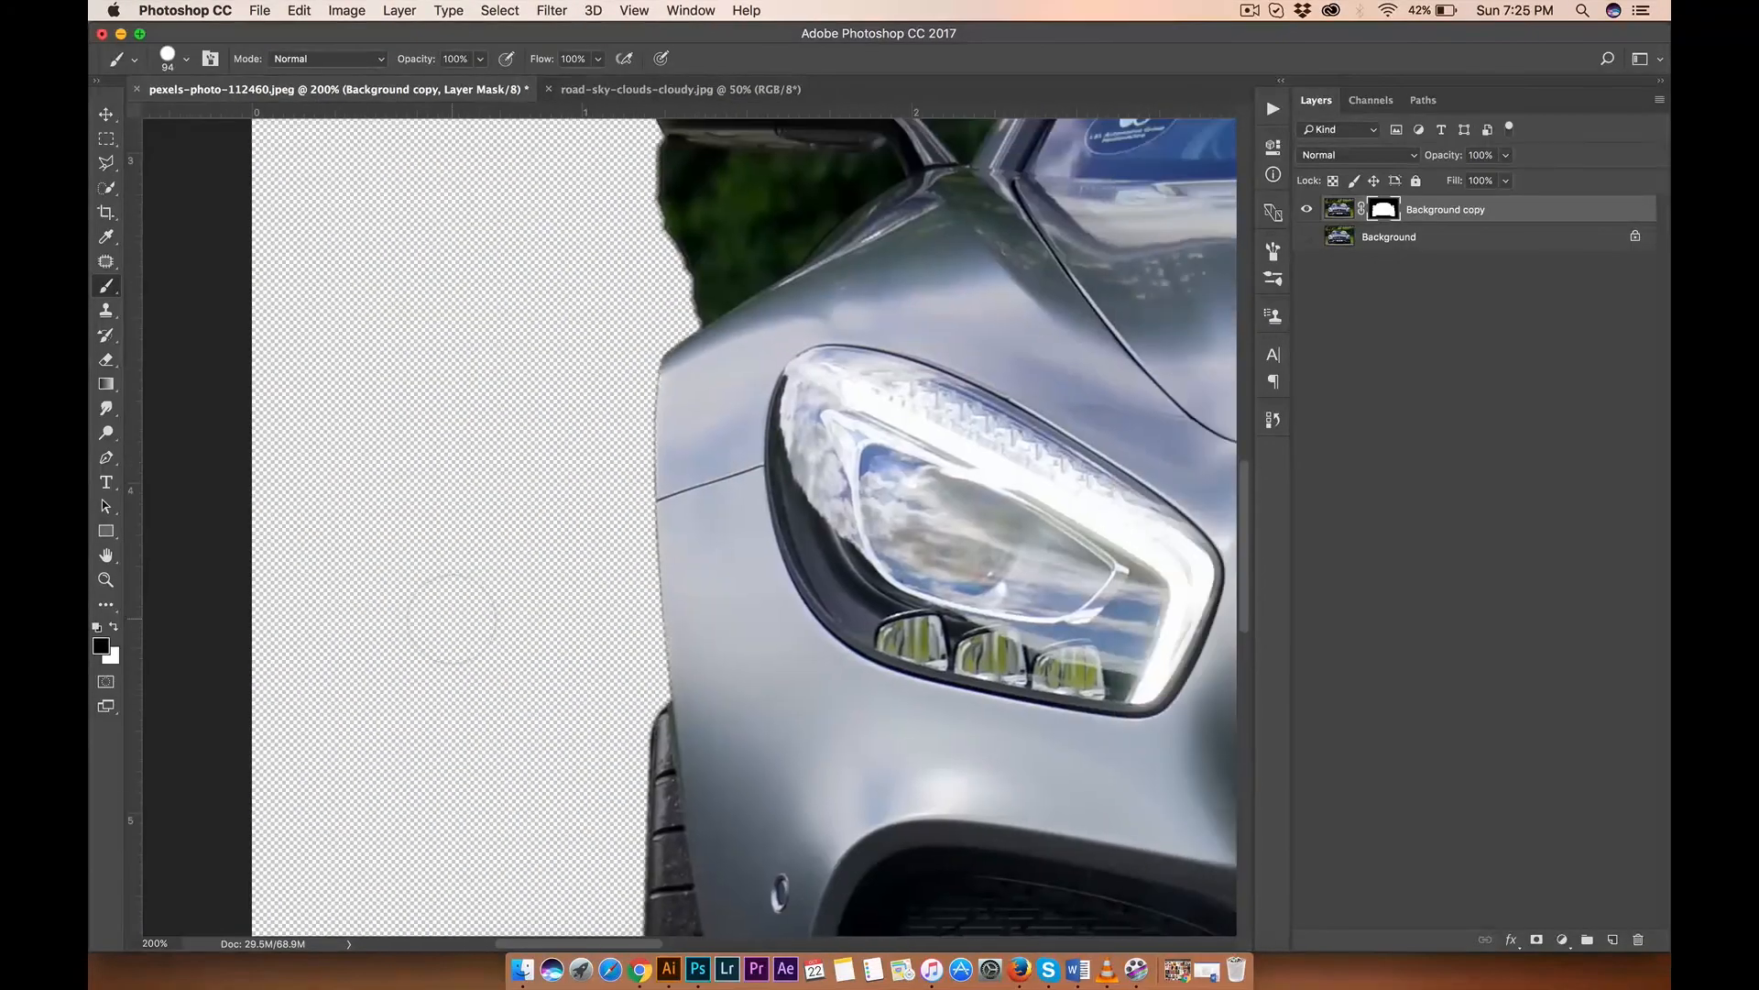
{"action": "scroll", "coordinate": [452, 619], "scroll_direction": "up", "scroll_amount": 4}
{"action": "scroll", "coordinate": [451, 620], "scroll_direction": "up", "scroll_amount": 5}
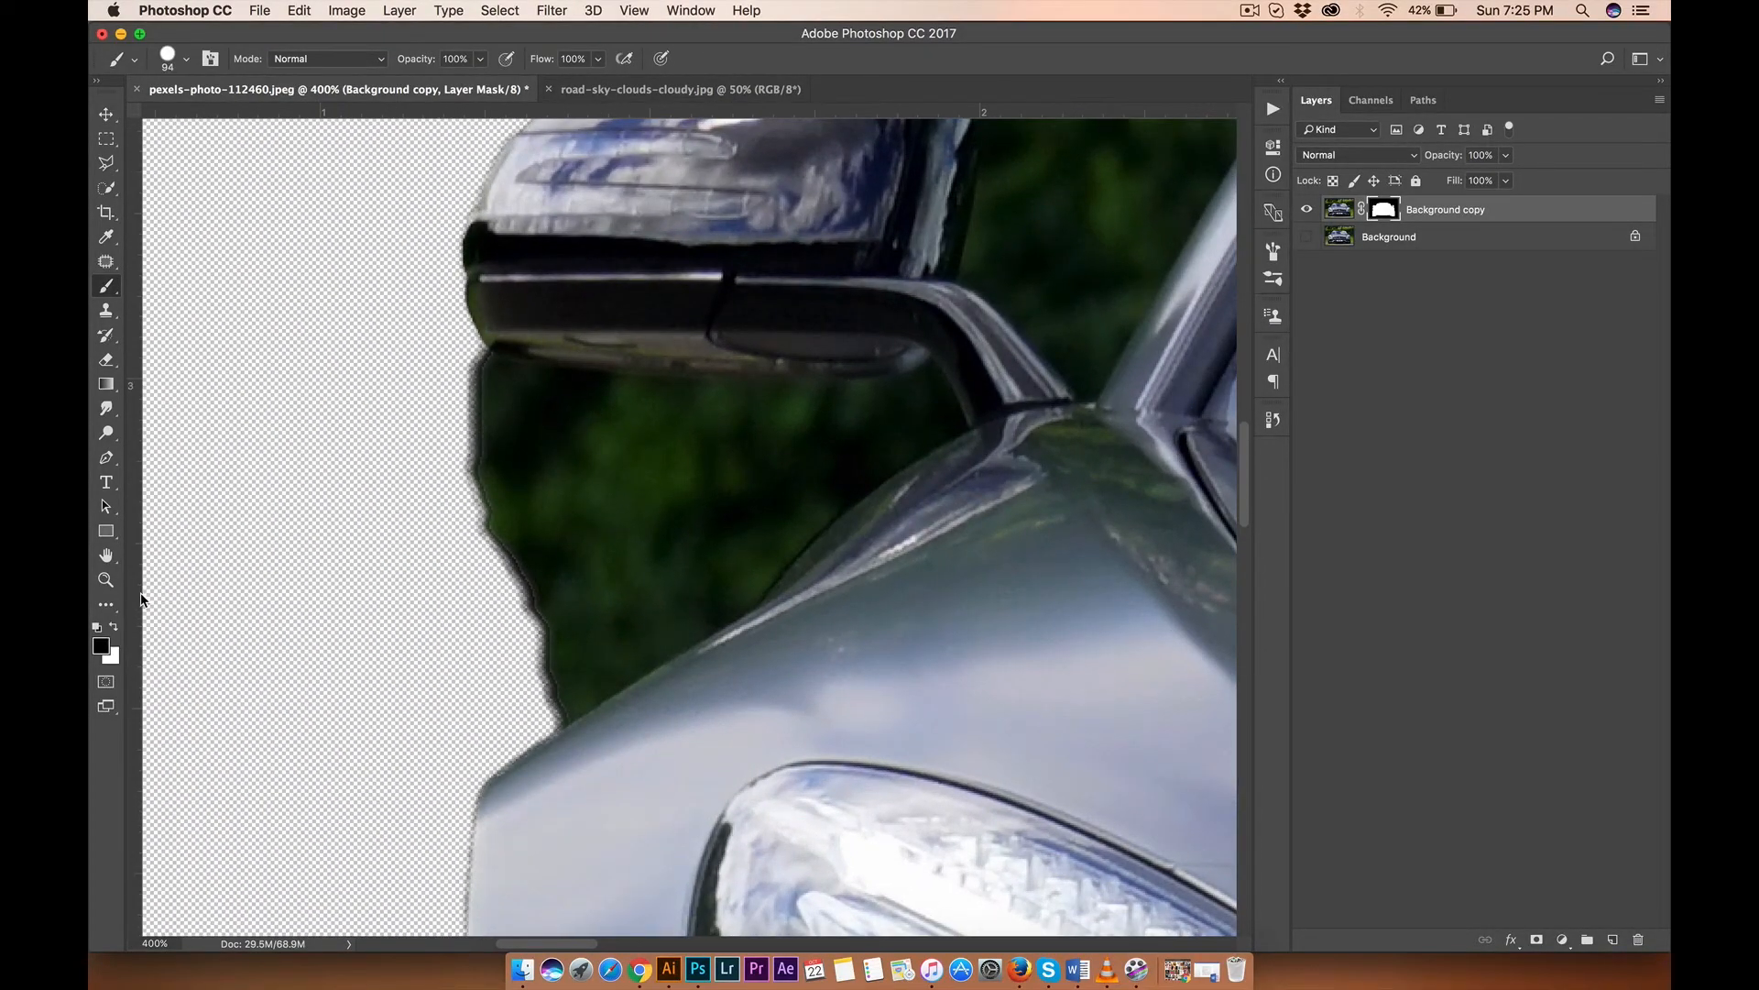
{"action": "left_click", "coordinate": [491, 520]}
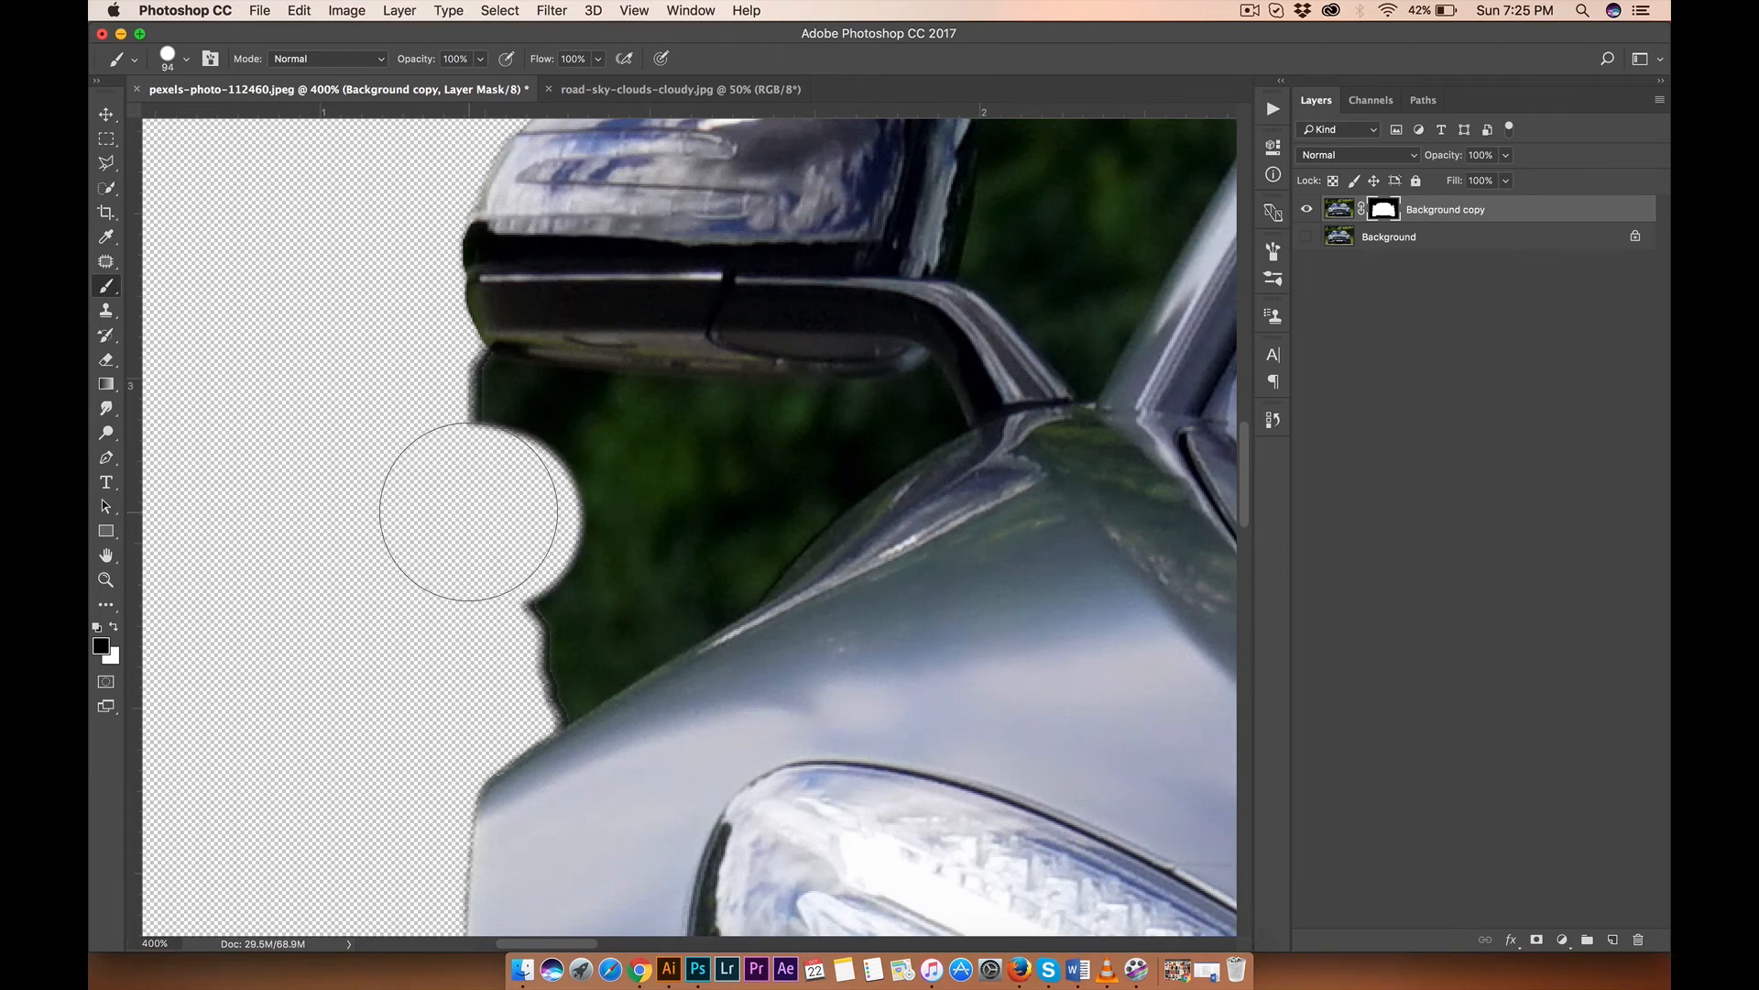
{"action": "key", "text": "bracketleft"}
{"action": "key", "text": "bracketleft"}
{"action": "key", "text": "bracketleft"}
{"action": "key", "text": "bracketleft"}
{"action": "key", "text": "bracketleft"}
{"action": "key", "text": "bracketleft"}
{"action": "key", "text": "bracketleft"}
{"action": "key", "text": "bracketleft"}
{"action": "key", "text": "bracketright"}
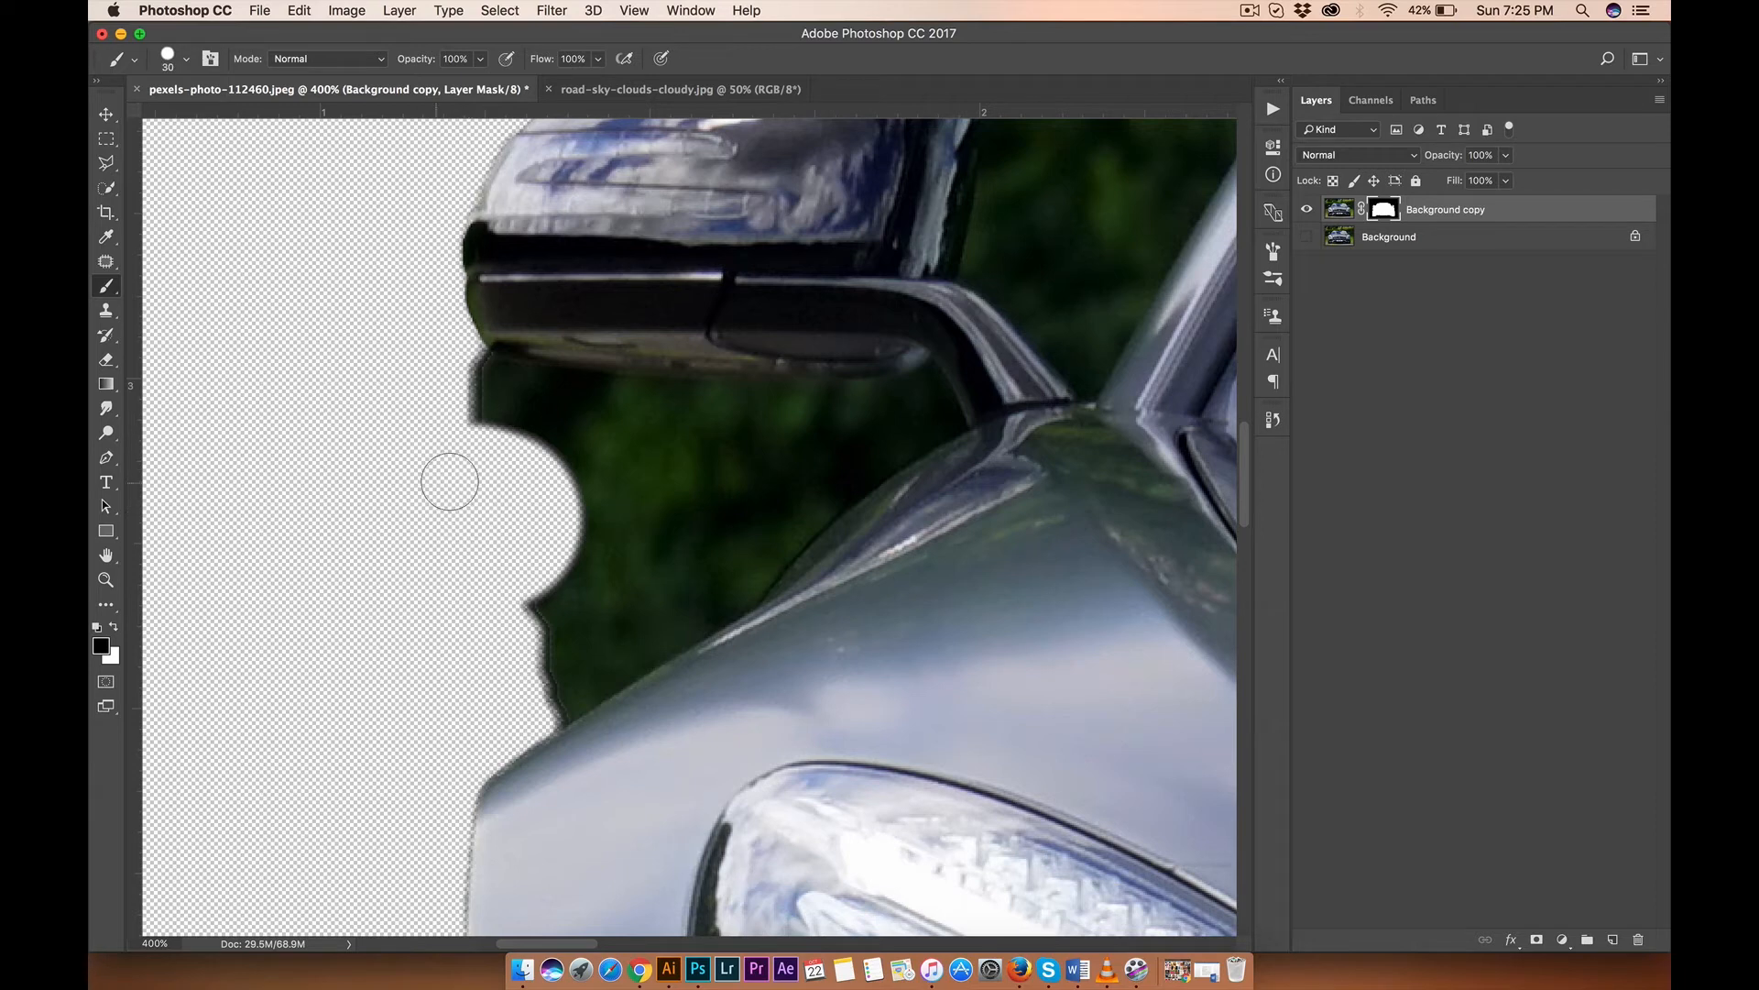
Step: Mask out the green background along the fender's upper edge up to the mirror arm using connected straight brush strokes
{"action": "left_click", "coordinate": [544, 708]}
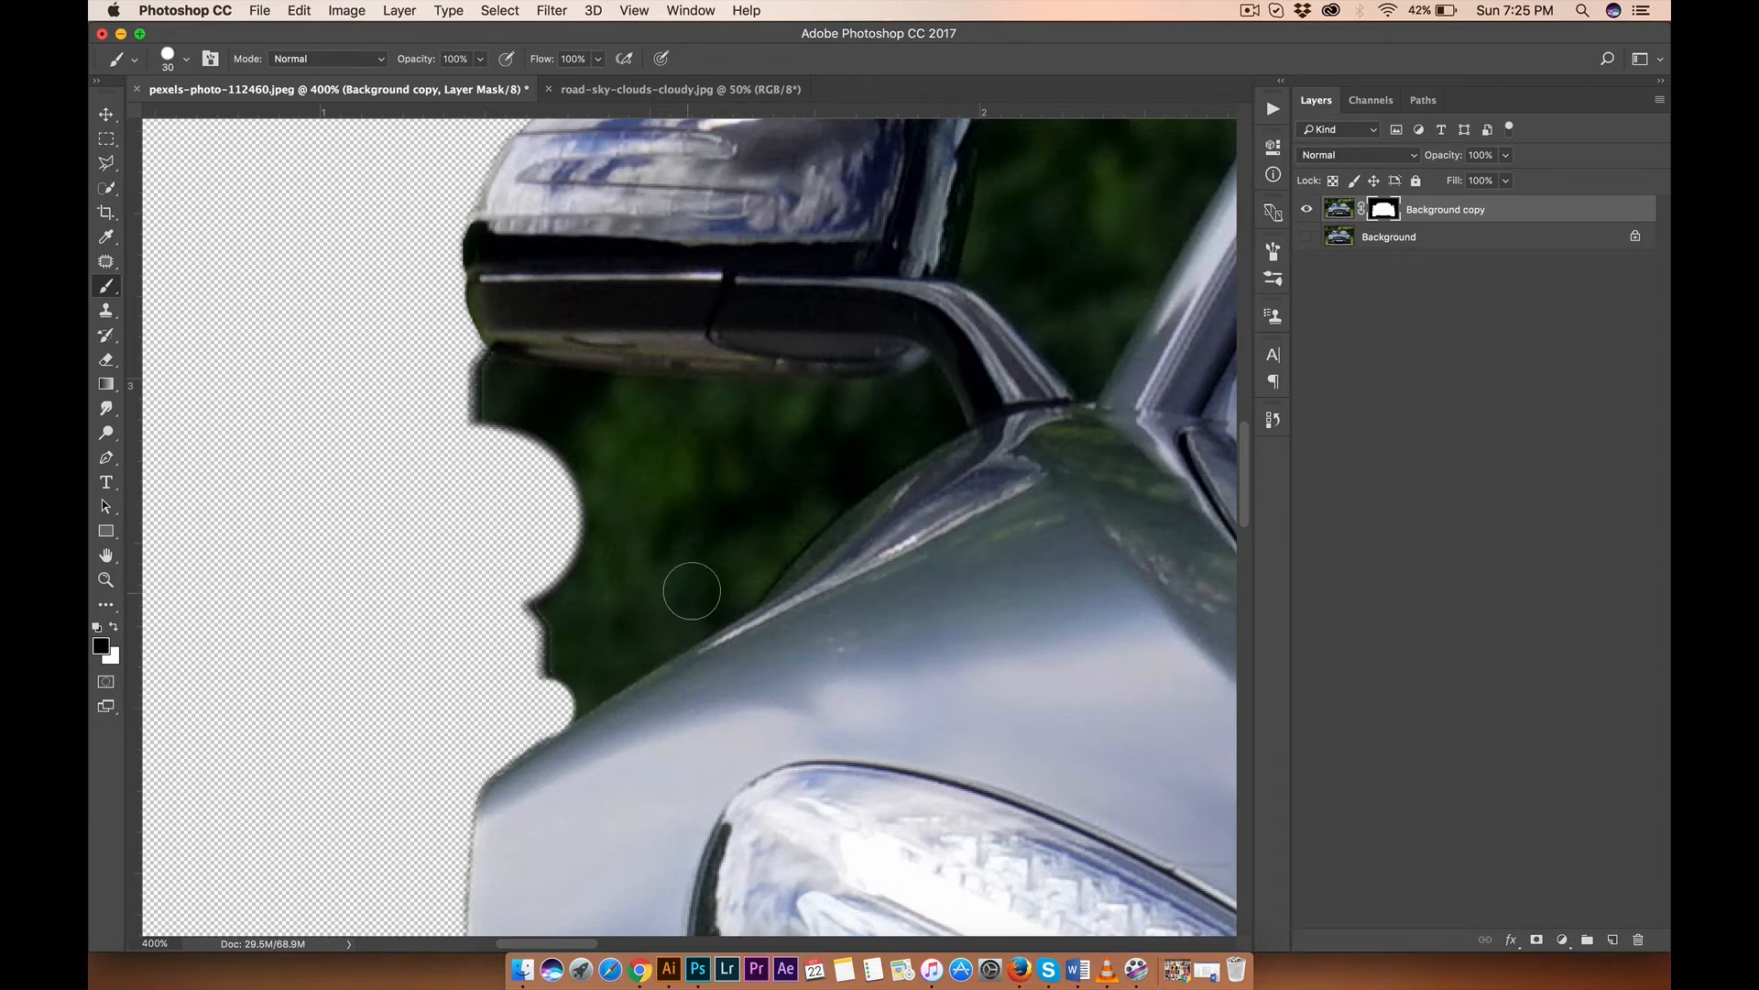
{"action": "left_click", "coordinate": [672, 623], "text": "shift"}
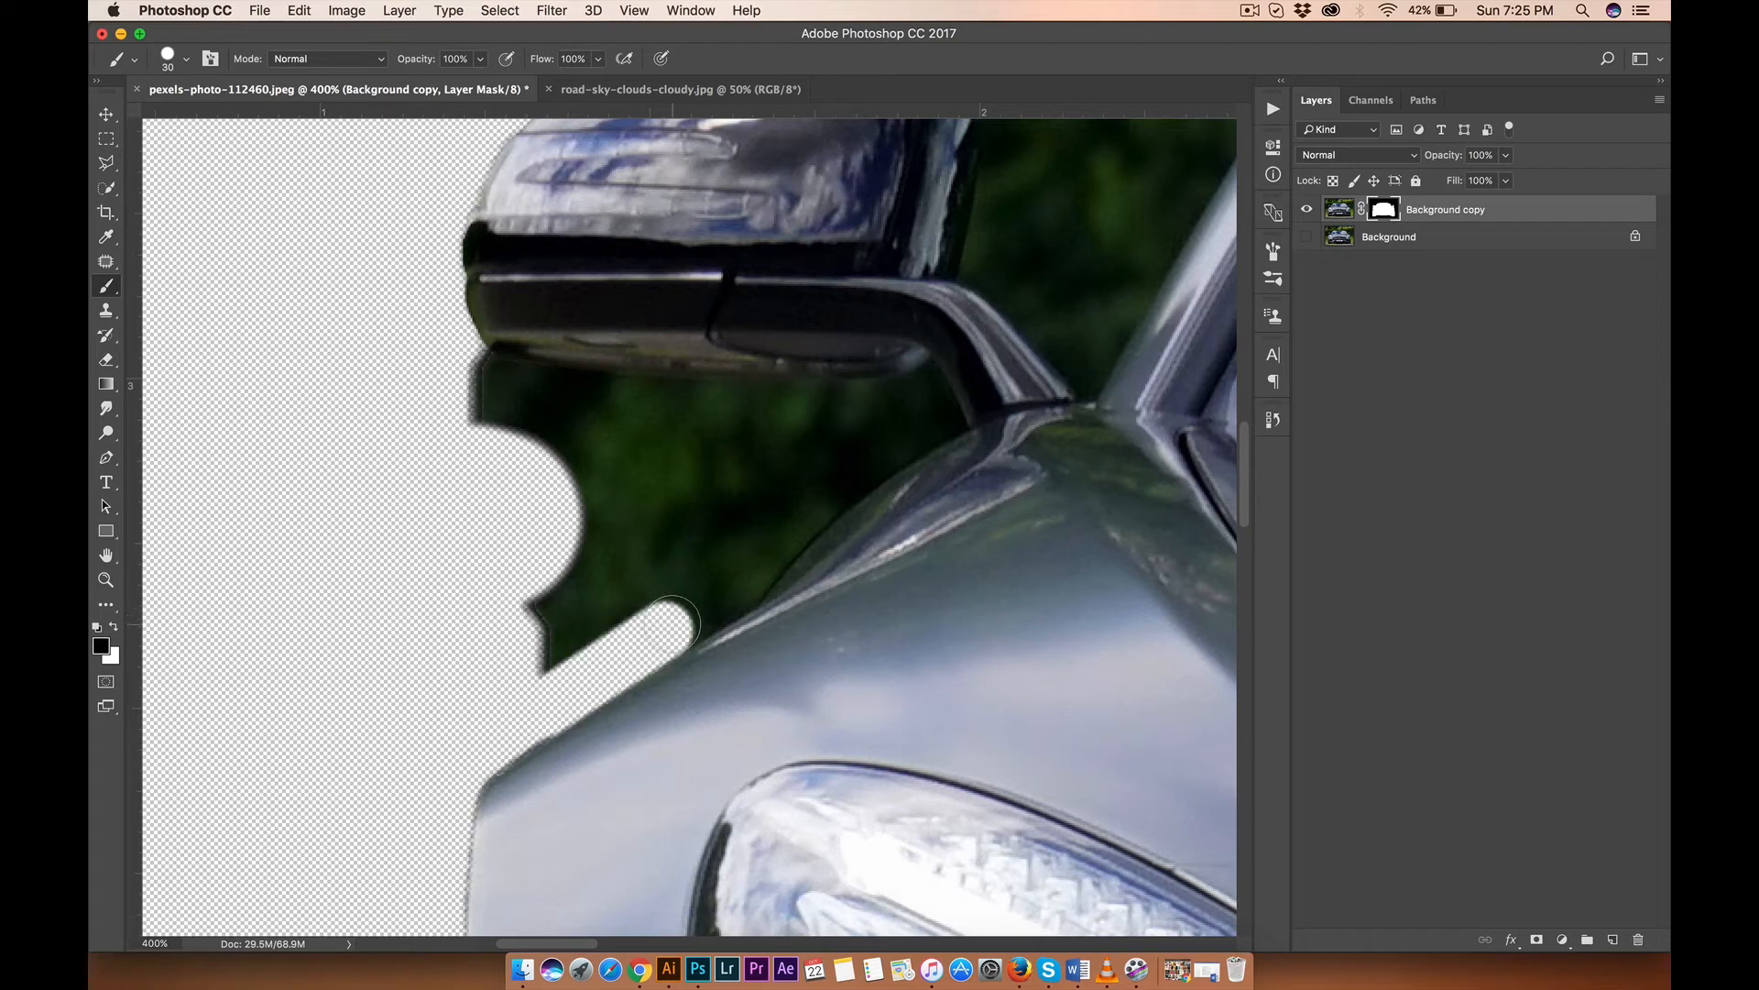
{"action": "left_click", "coordinate": [737, 589], "text": "shift"}
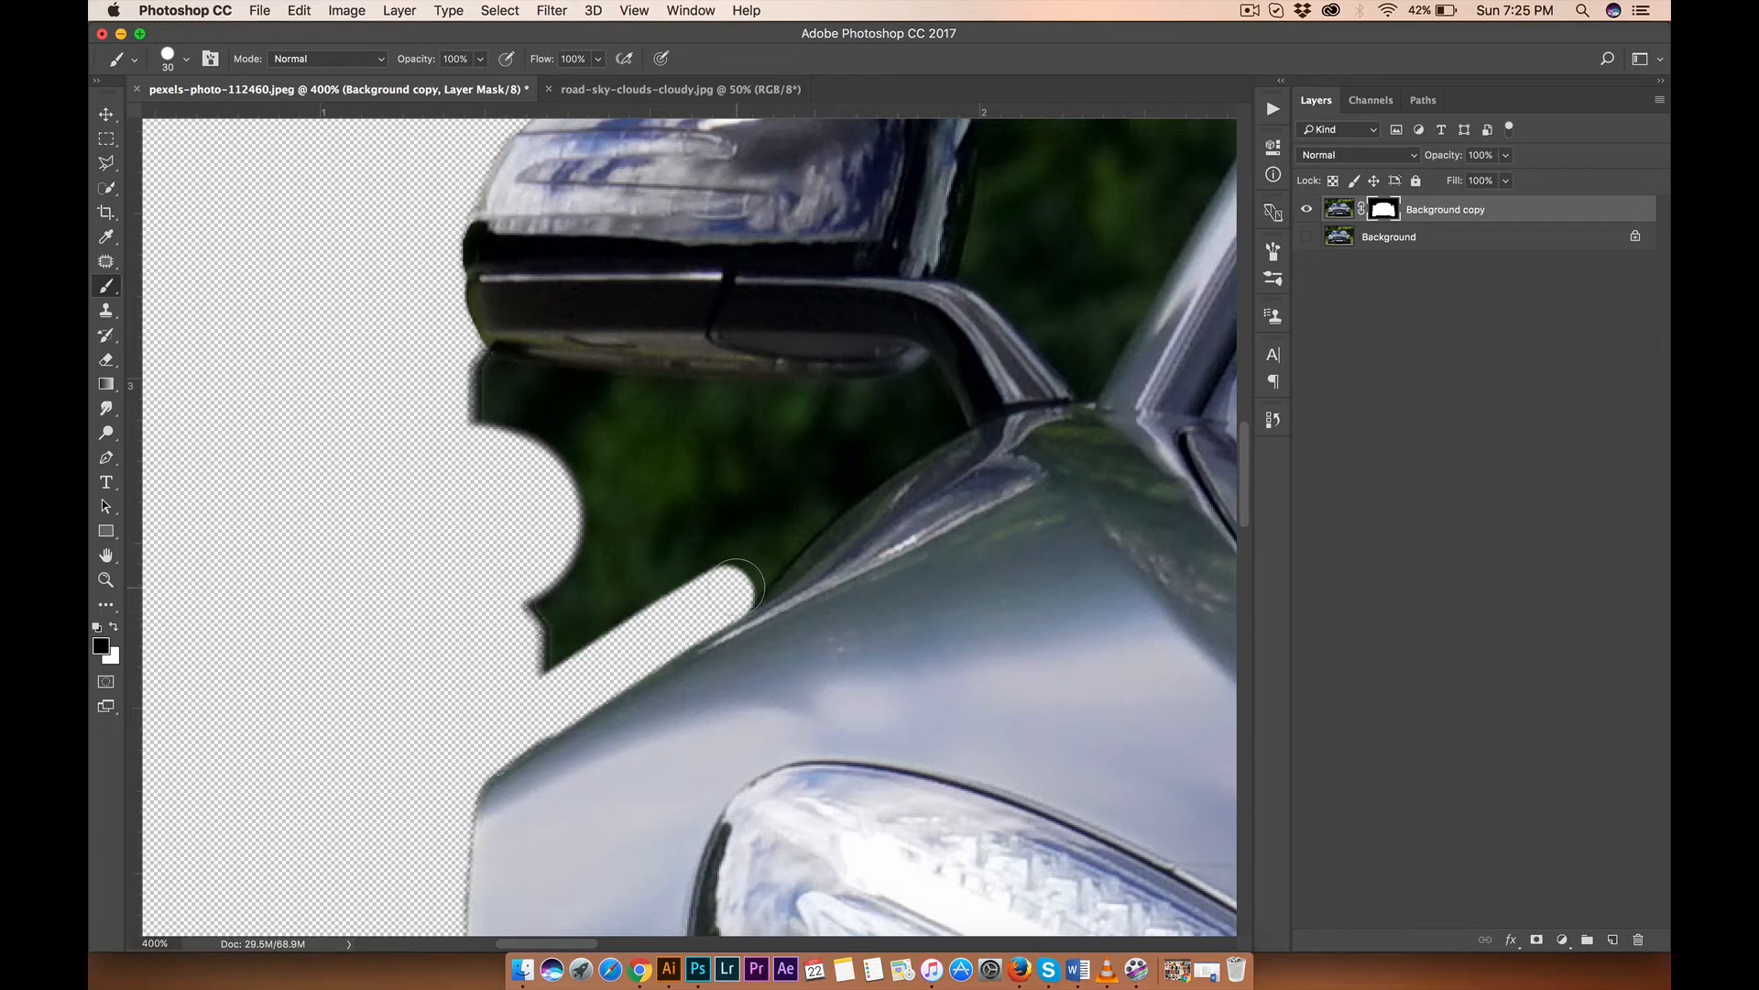
{"action": "left_click", "coordinate": [777, 530], "text": "shift"}
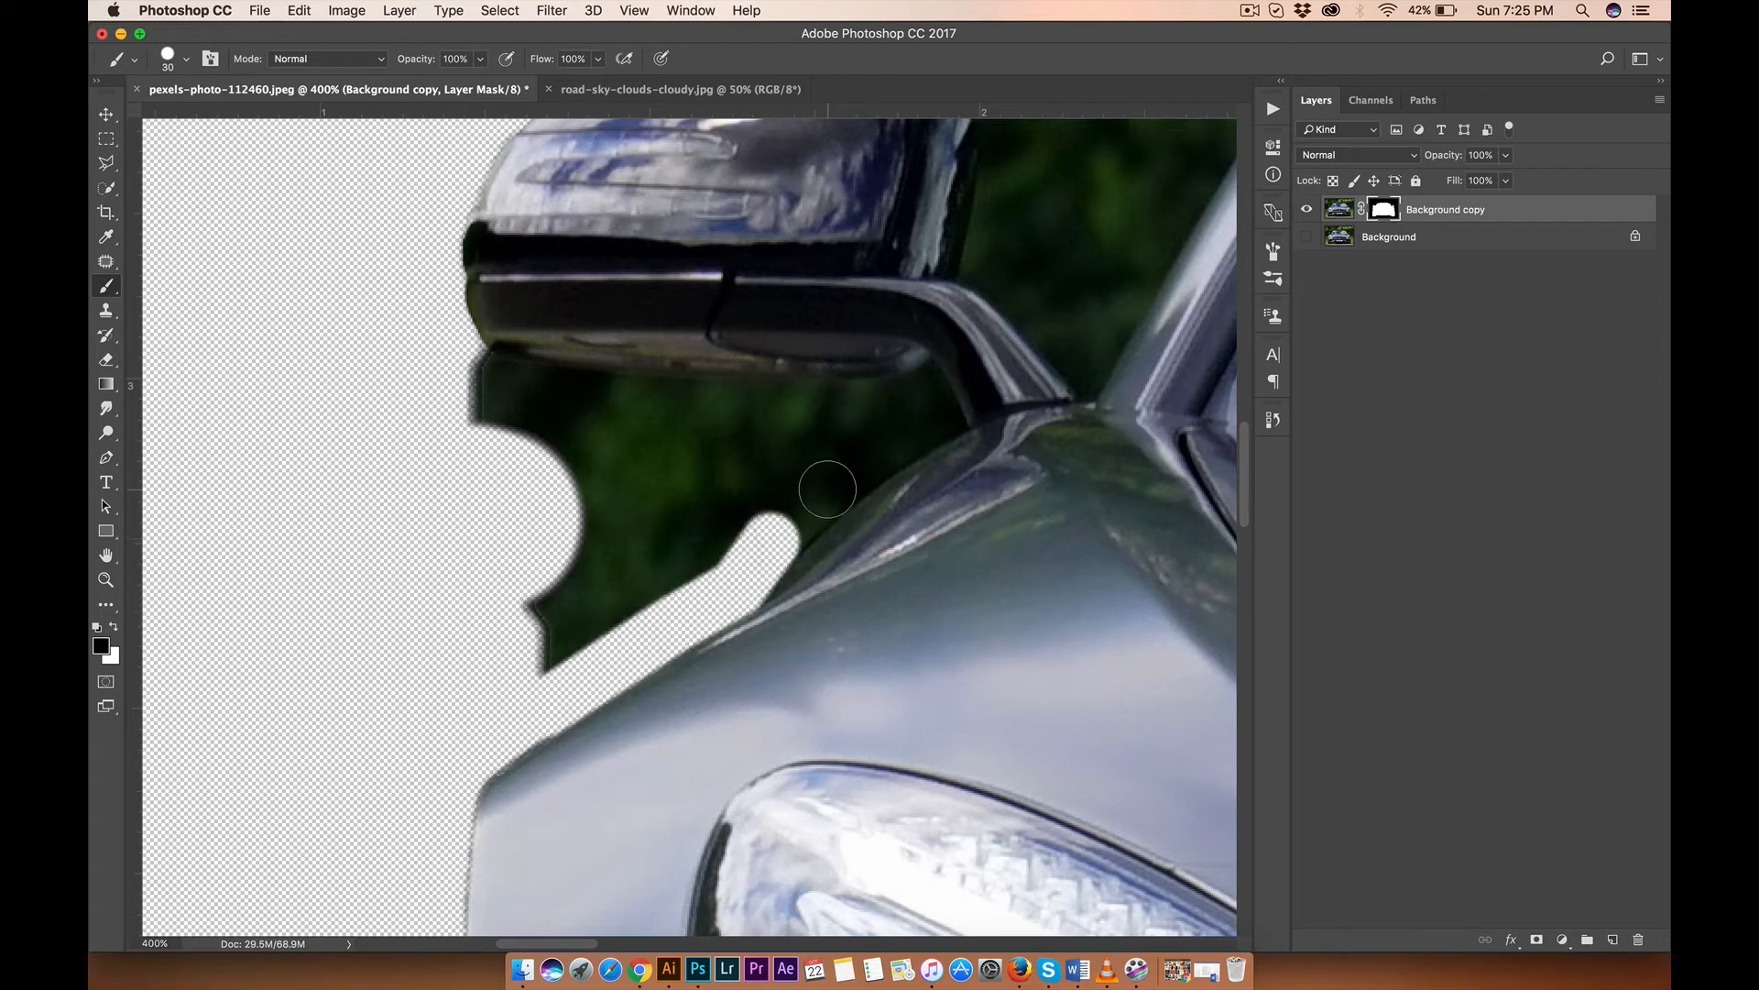
{"action": "left_click", "coordinate": [834, 477], "text": "shift"}
{"action": "left_click", "coordinate": [895, 440], "text": "shift"}
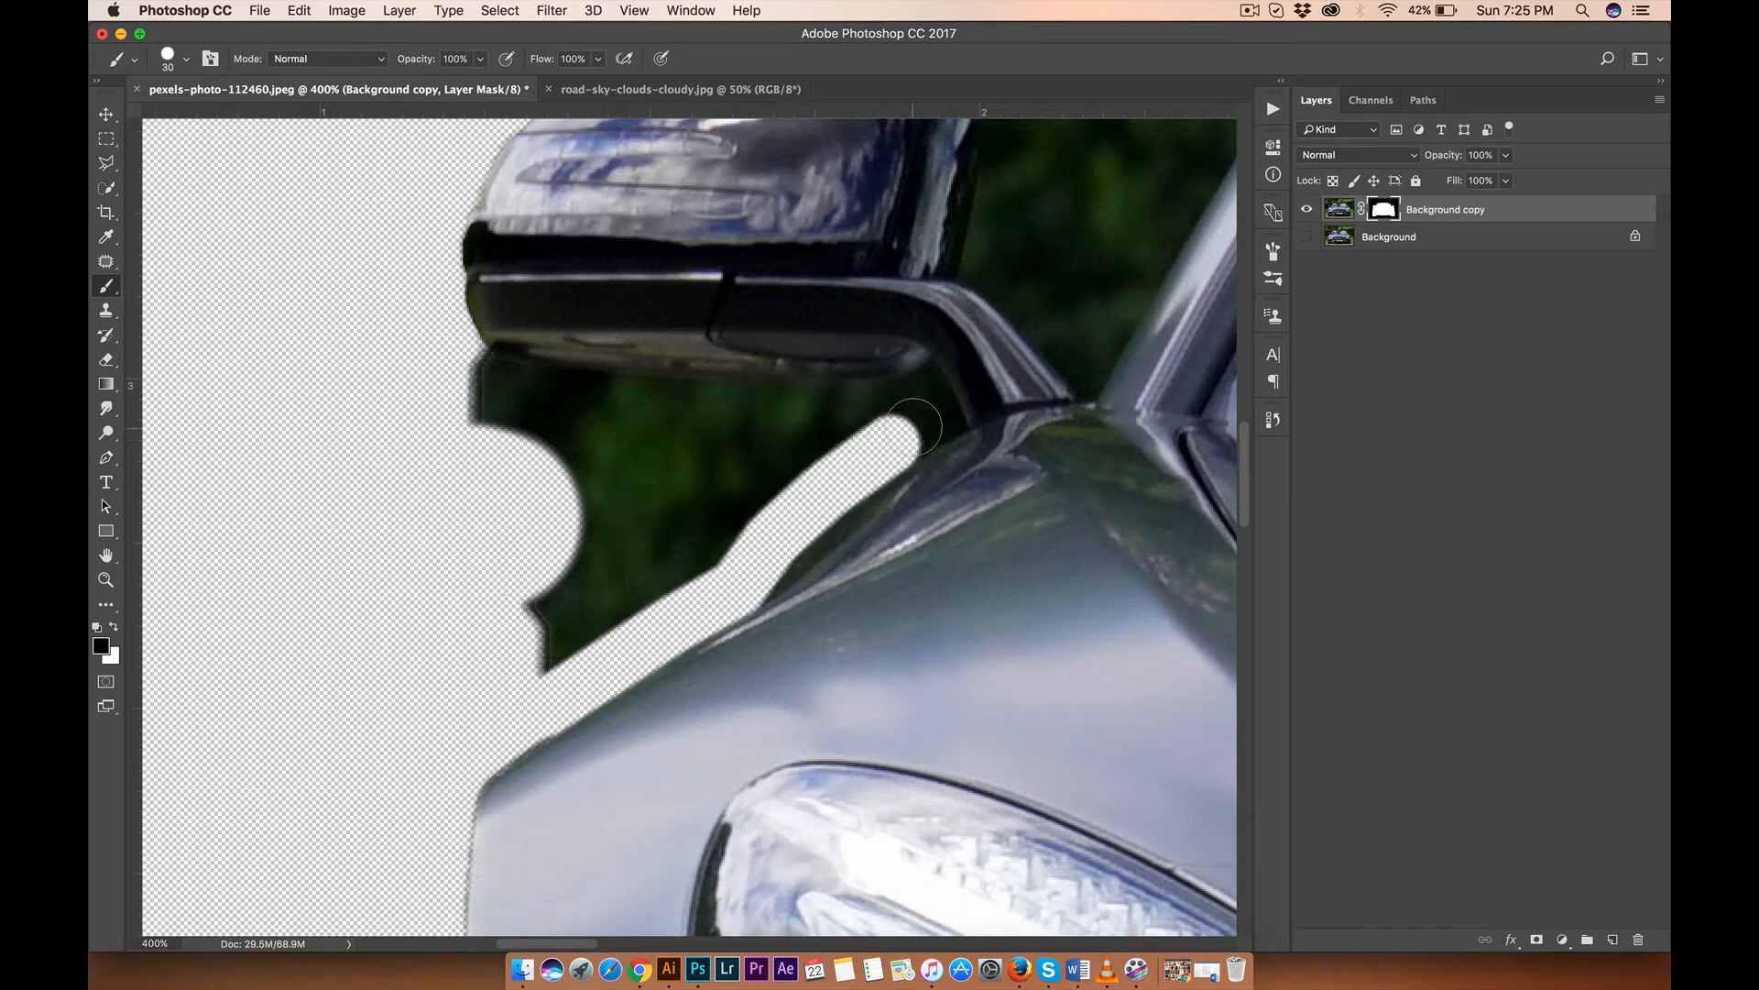
{"action": "left_click", "coordinate": [931, 417], "text": "shift"}
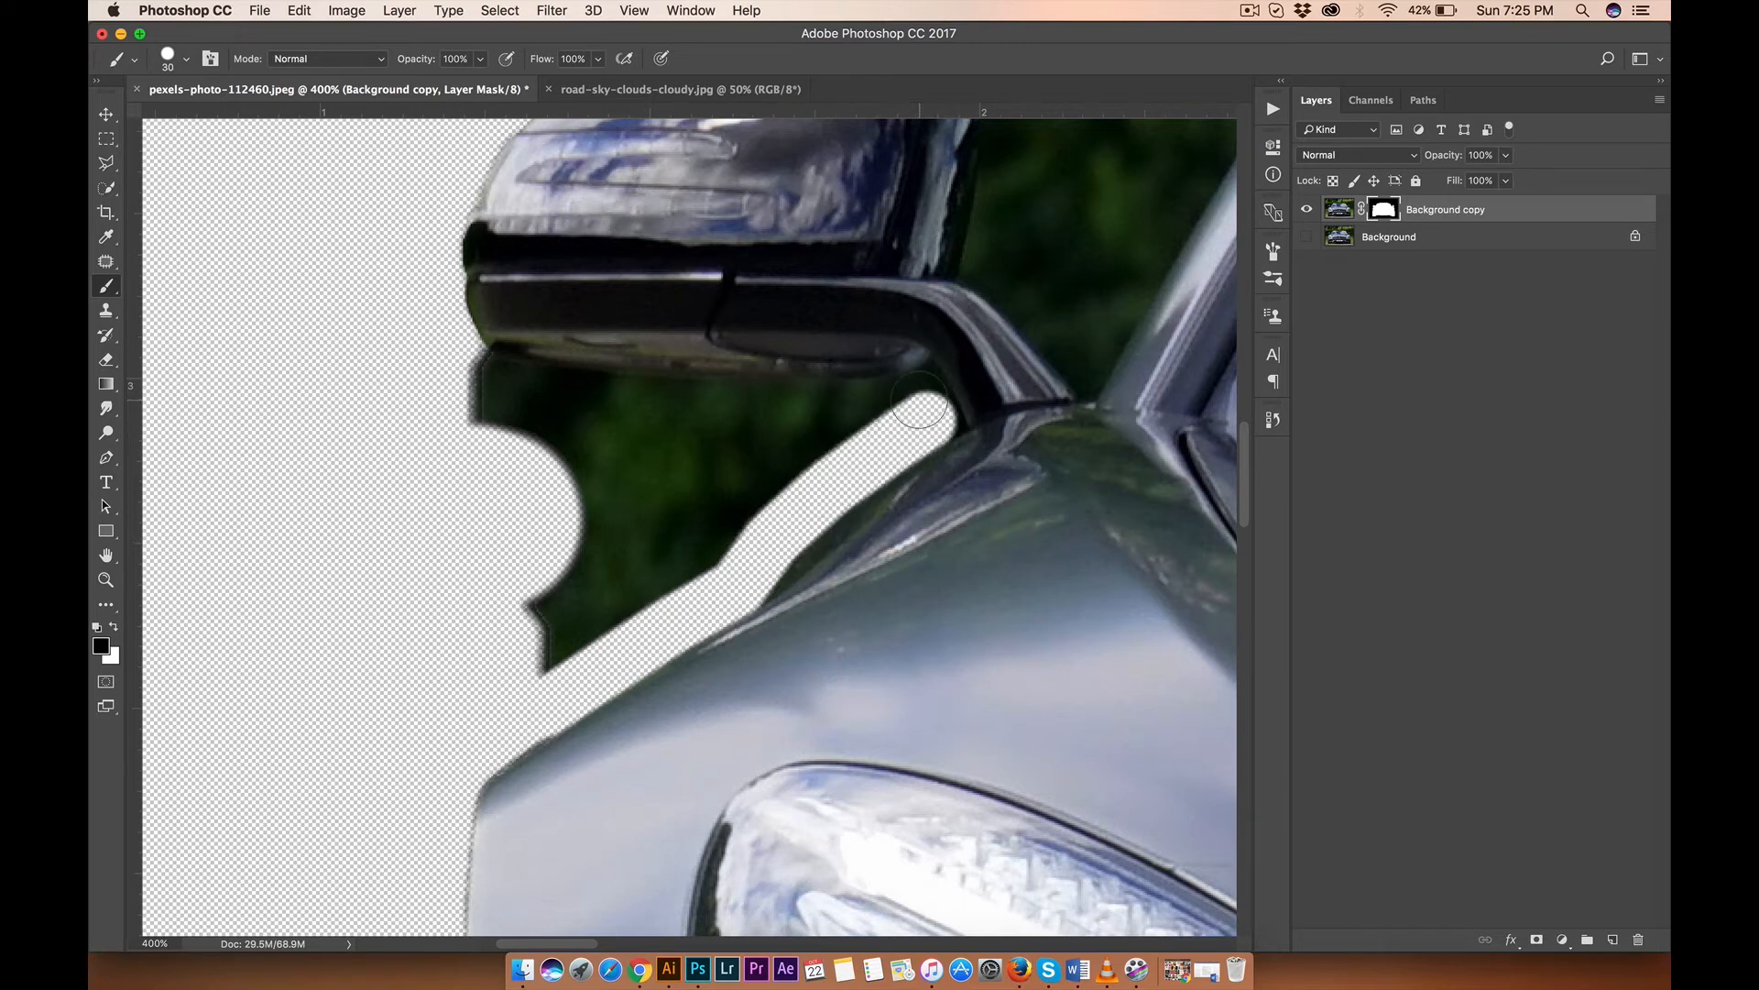
Step: Mask along the side mirror's underside and clear the remaining green background between the mirror and the fender
{"action": "left_click", "coordinate": [918, 399], "text": "shift"}
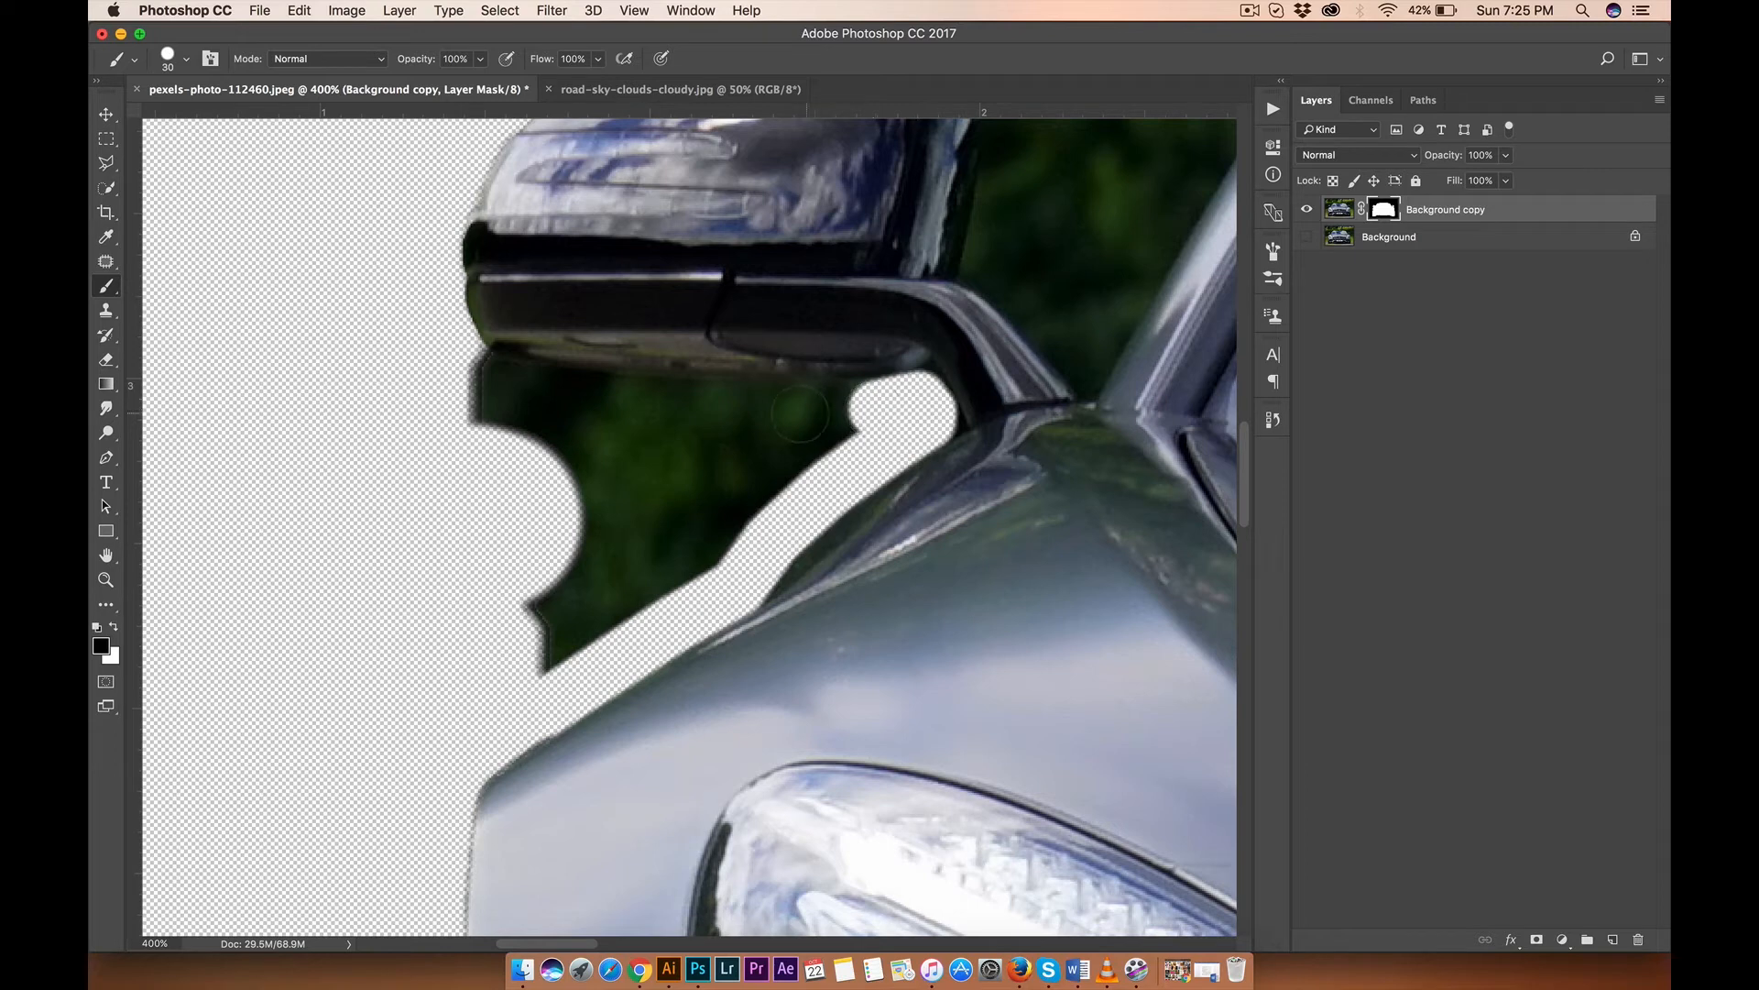
{"action": "left_click", "coordinate": [771, 415], "text": "shift"}
{"action": "left_click", "coordinate": [658, 403], "text": "shift"}
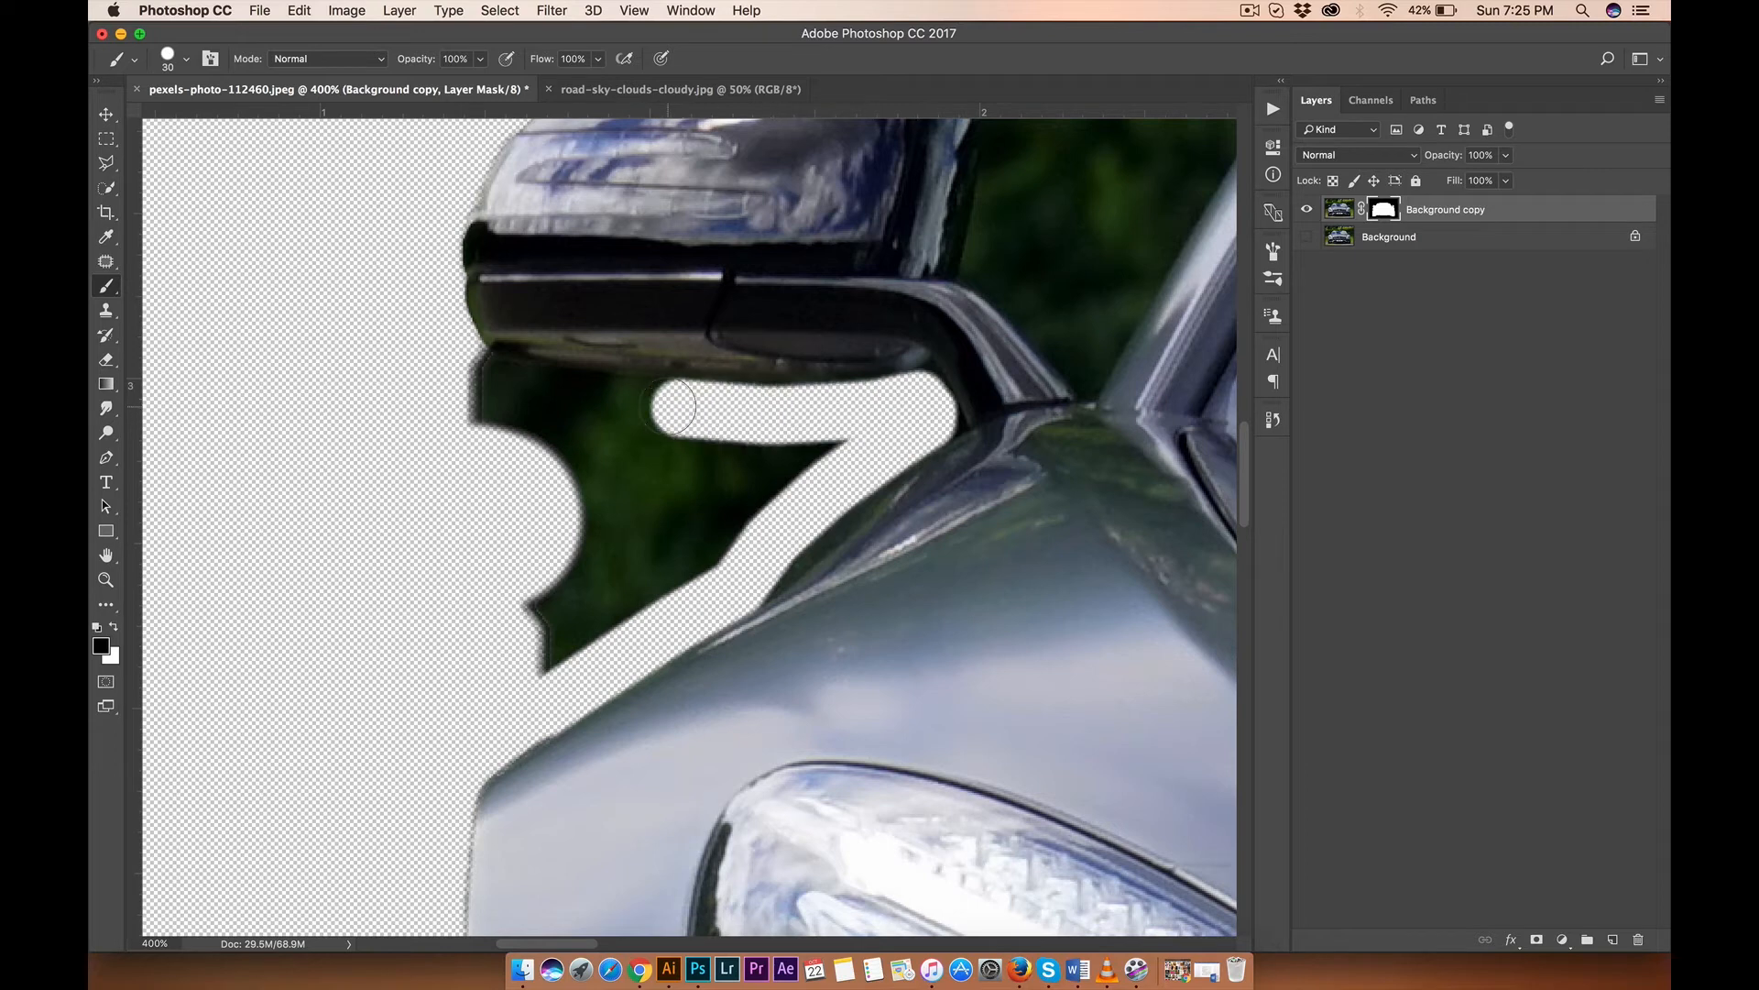
{"action": "left_click", "coordinate": [563, 399], "text": "shift"}
{"action": "mouse_move", "coordinate": [513, 385]}
{"action": "left_mouse_down"}
{"action": "mouse_move", "coordinate": [463, 364]}
{"action": "mouse_move", "coordinate": [640, 410]}
{"action": "left_mouse_up"}
Step: Try a white mask stroke in the cleared area below the side mirror and undo it
{"action": "mouse_move", "coordinate": [833, 447]}
{"action": "left_mouse_down"}
{"action": "mouse_move", "coordinate": [660, 533]}
{"action": "mouse_move", "coordinate": [577, 630]}
{"action": "mouse_move", "coordinate": [552, 594]}
{"action": "mouse_move", "coordinate": [714, 444]}
{"action": "mouse_move", "coordinate": [467, 406]}
{"action": "mouse_move", "coordinate": [632, 490]}
{"action": "mouse_move", "coordinate": [559, 472]}
{"action": "mouse_move", "coordinate": [577, 530]}
{"action": "left_mouse_up"}
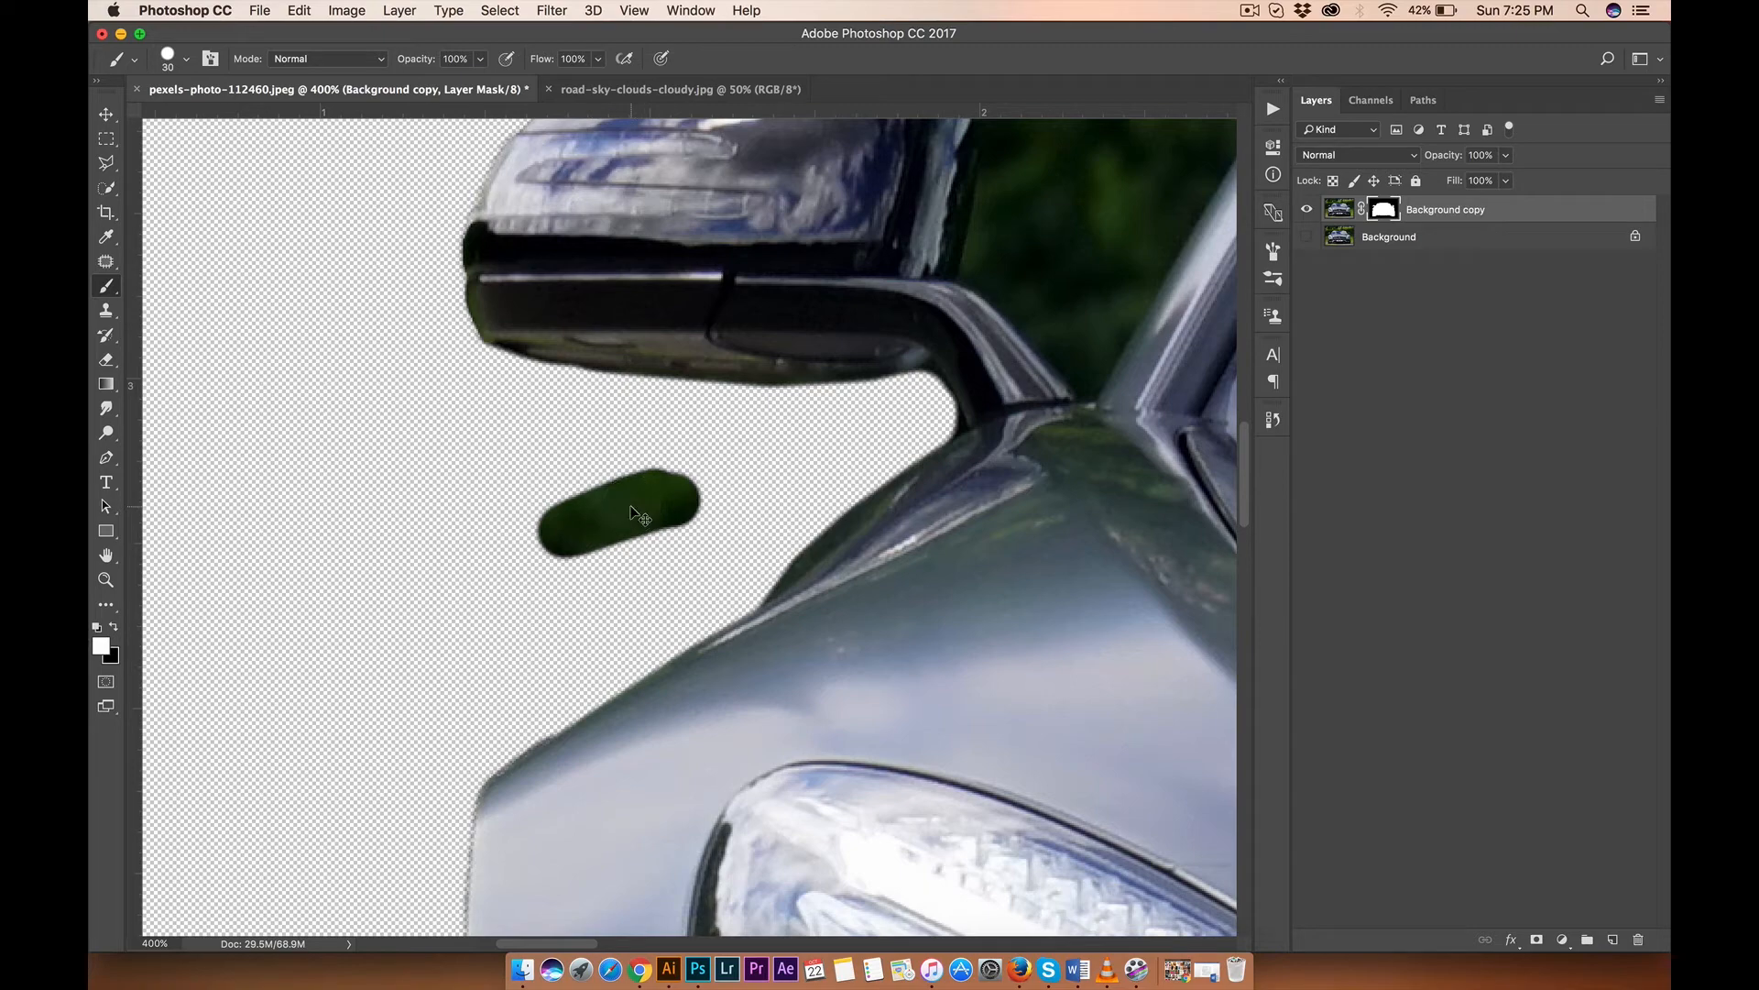
{"action": "key", "text": "super+z"}
Step: Mask out the leftover fringe along the side mirror's top edge by painting black on the layer mask
{"action": "scroll", "coordinate": [723, 459], "scroll_direction": "up", "scroll_amount": 6}
{"action": "scroll", "coordinate": [723, 459], "scroll_direction": "right", "scroll_amount": 4}
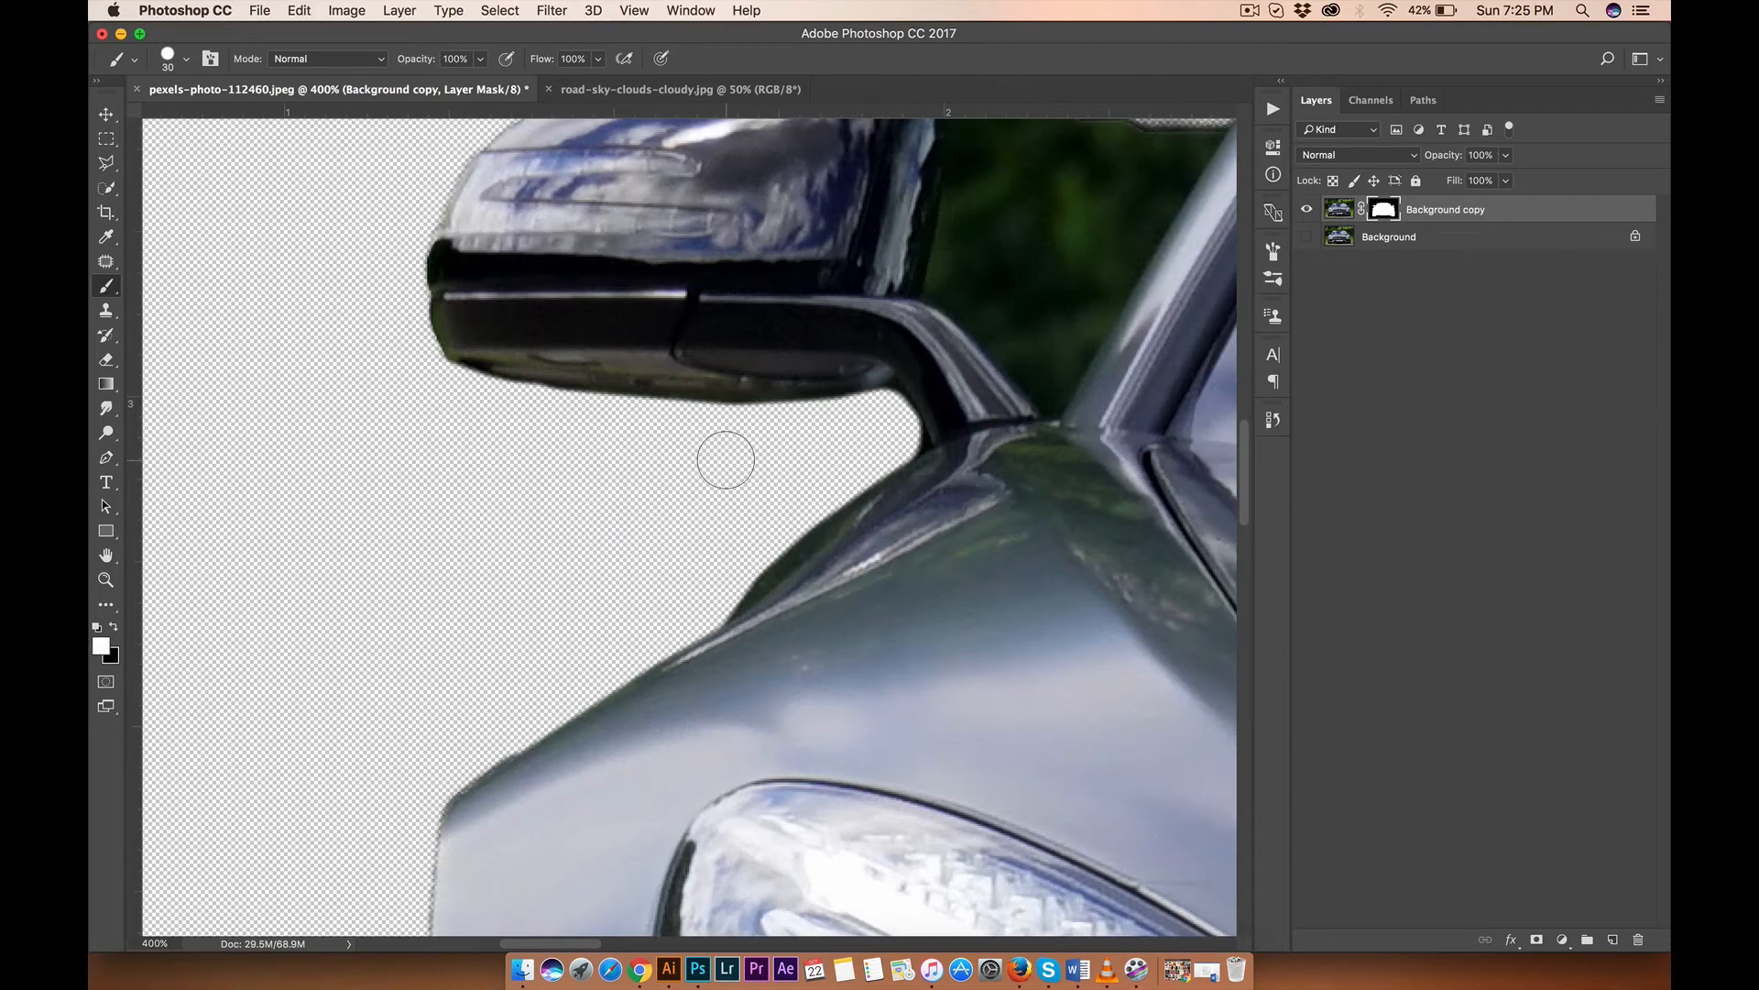
{"action": "scroll", "coordinate": [724, 458], "scroll_direction": "up", "scroll_amount": 2}
{"action": "scroll", "coordinate": [719, 458], "scroll_direction": "left", "scroll_amount": 5}
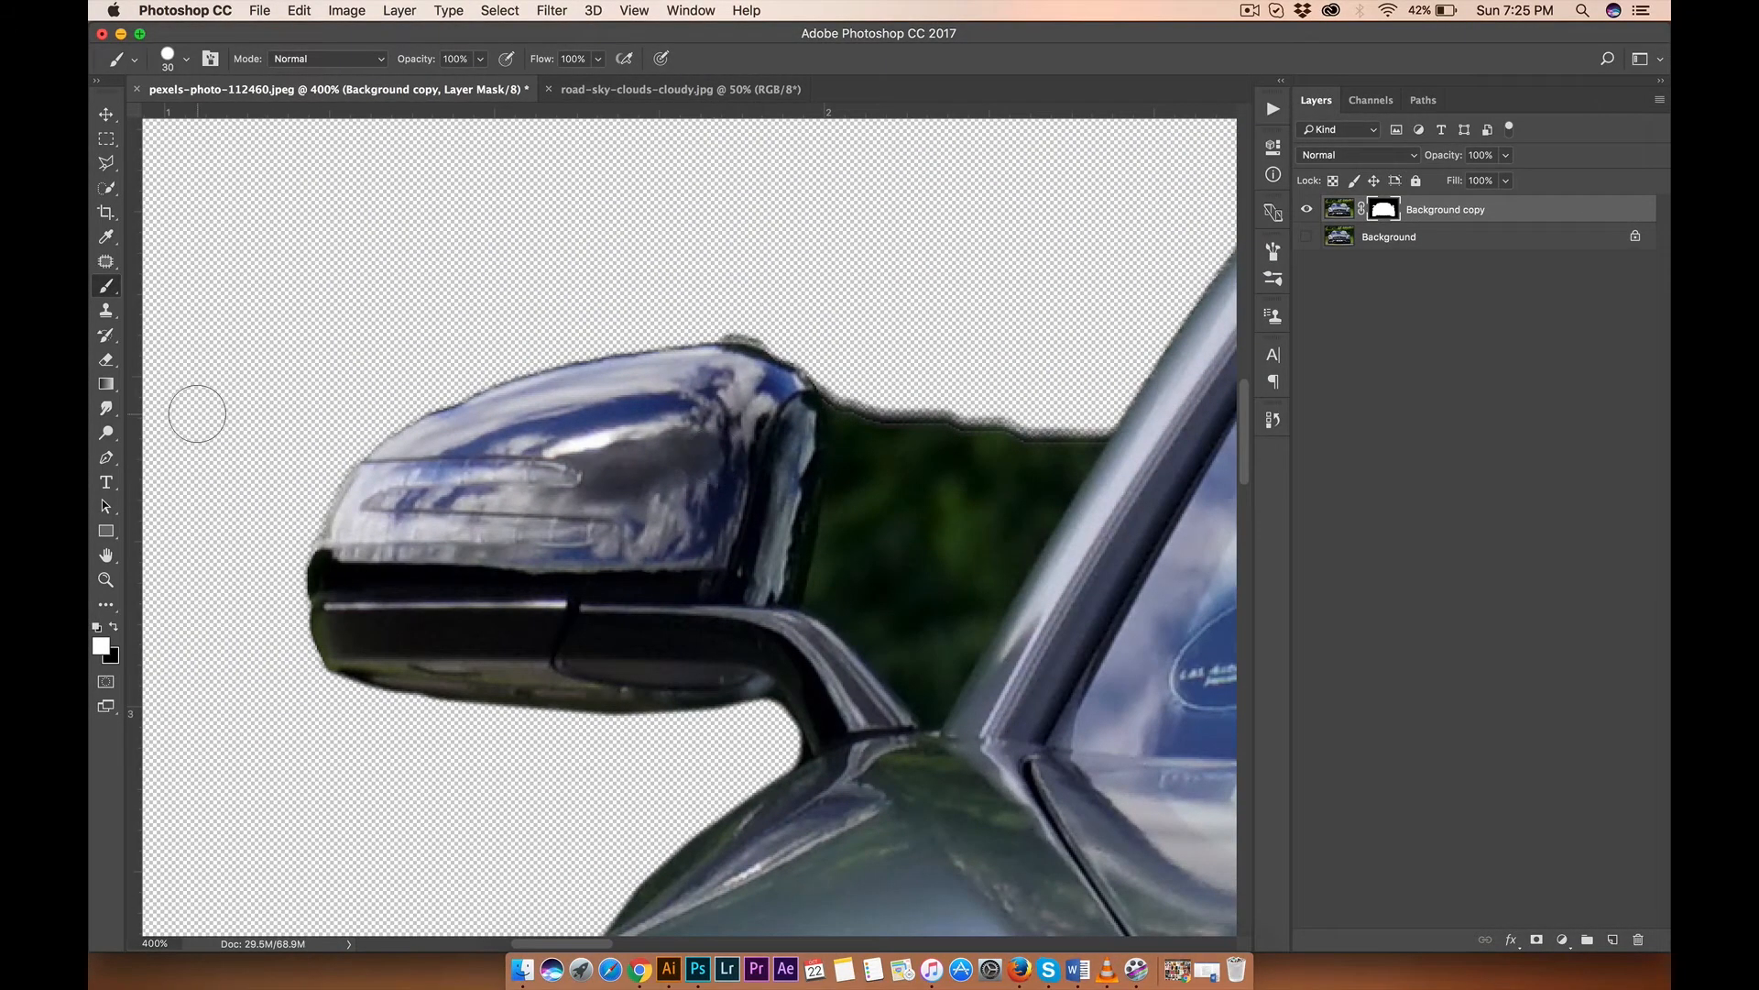
{"action": "left_click", "coordinate": [113, 627]}
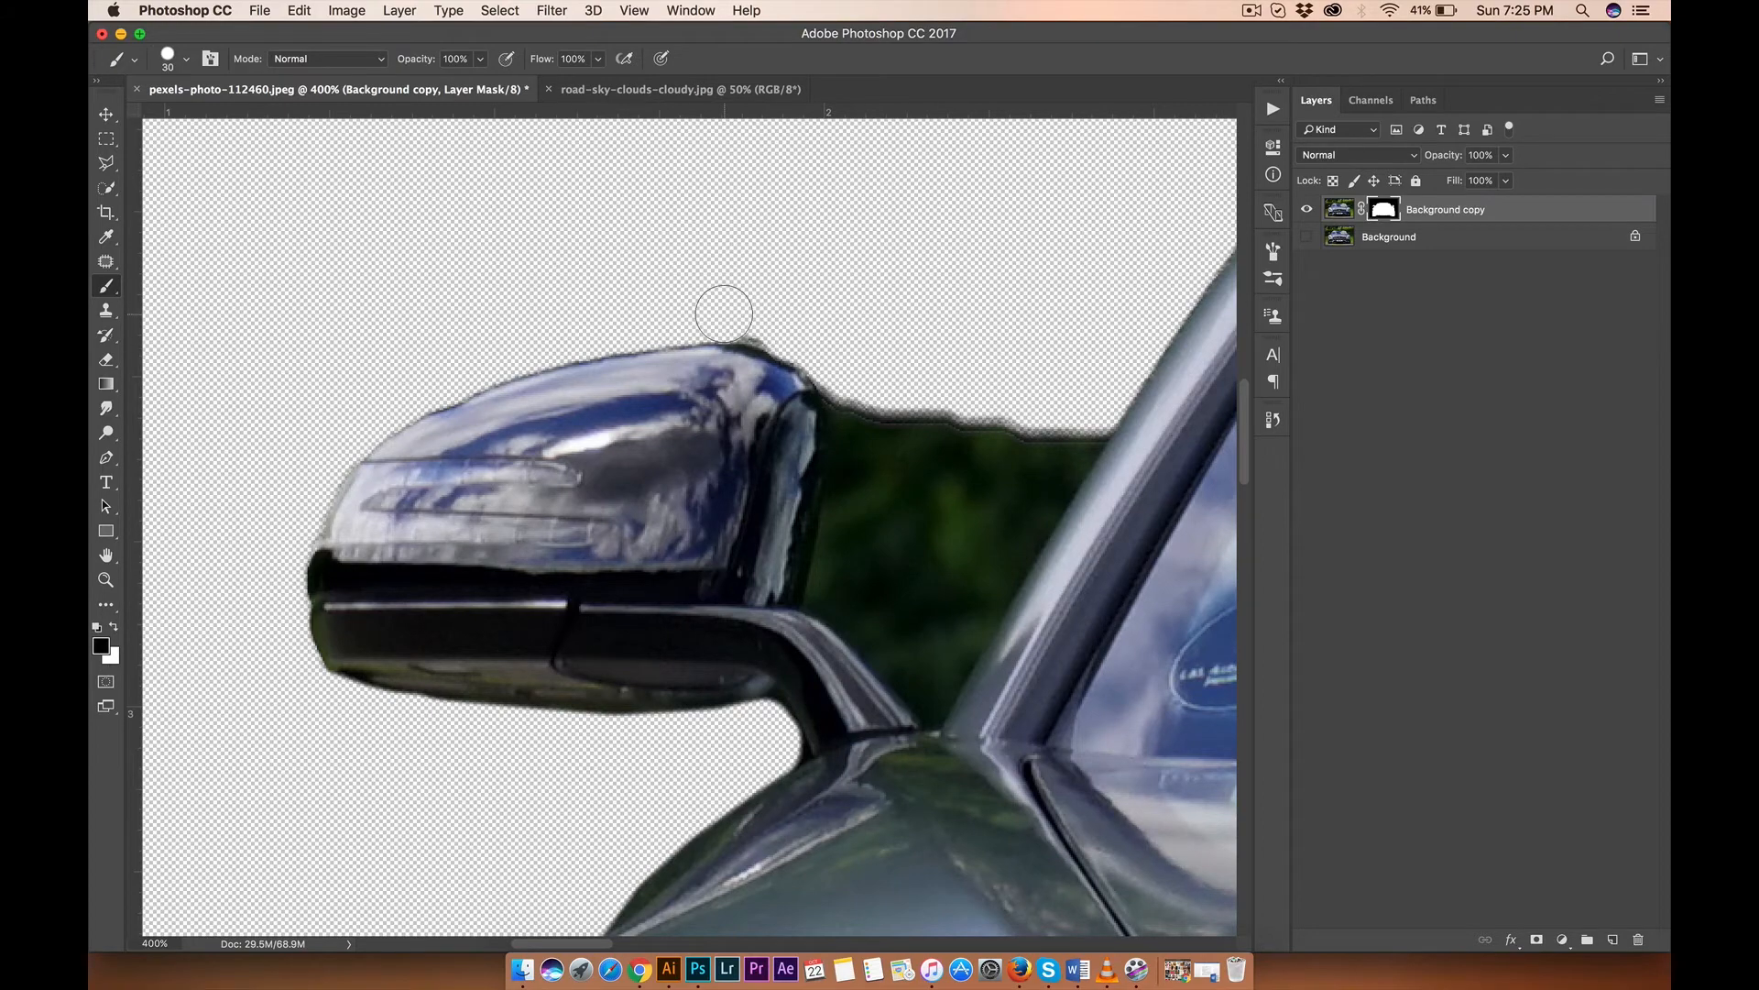
{"action": "left_click", "coordinate": [778, 322]}
{"action": "left_click", "coordinate": [752, 313]}
Step: Mask out the green background patch between the side mirror, its arm and the windshield pillar
{"action": "left_click_drag", "start_coordinate": [844, 373], "coordinate": [859, 481]}
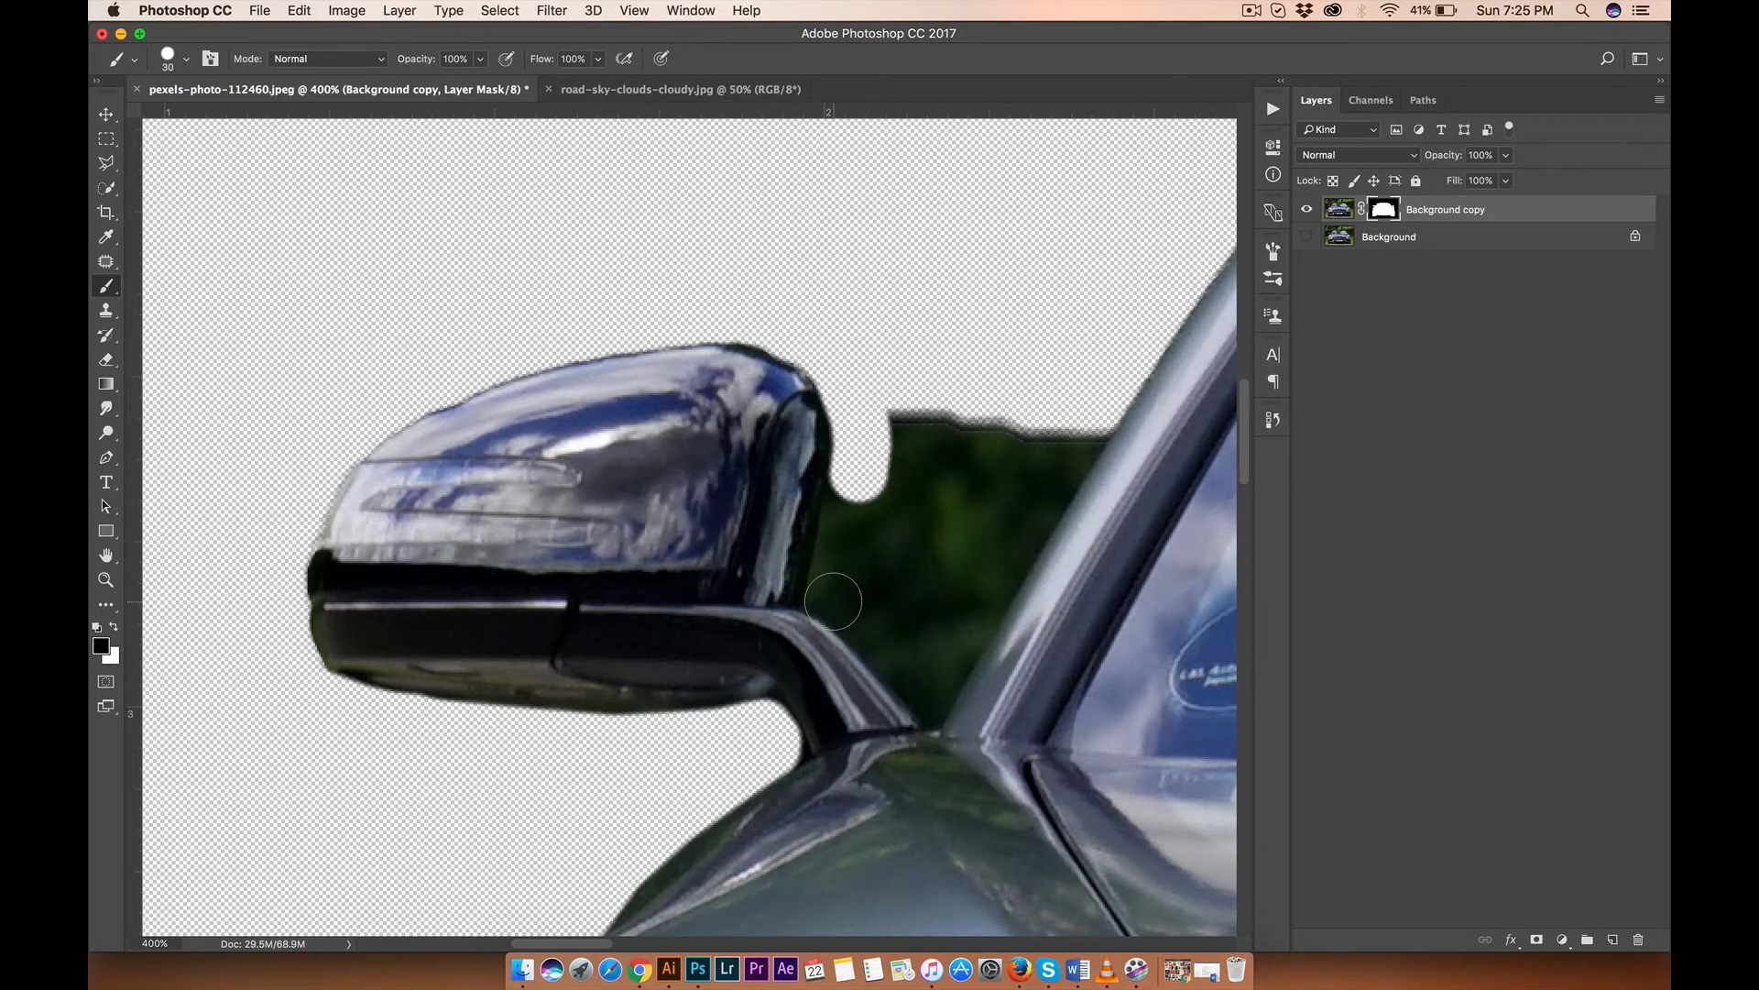
{"action": "left_click_drag", "start_coordinate": [833, 602], "coordinate": [928, 693]}
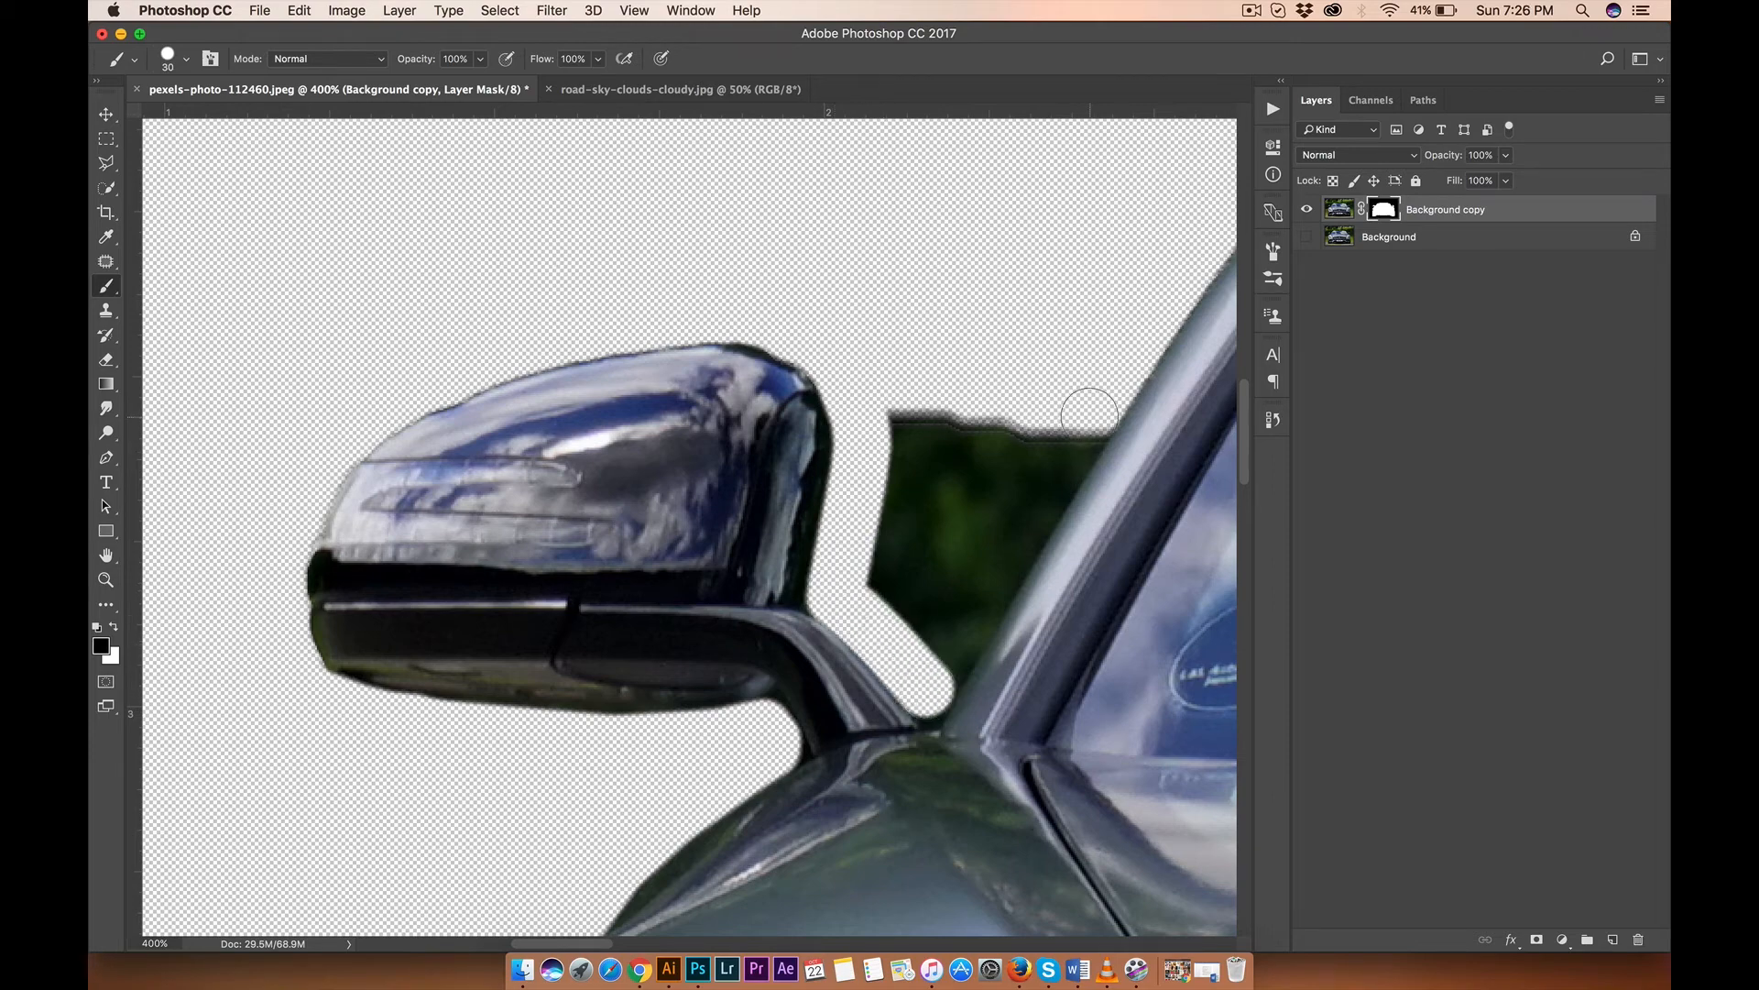
{"action": "mouse_move", "coordinate": [1089, 415]}
{"action": "left_mouse_down"}
{"action": "mouse_move", "coordinate": [913, 613]}
{"action": "mouse_move", "coordinate": [865, 559]}
{"action": "mouse_move", "coordinate": [889, 552]}
{"action": "mouse_move", "coordinate": [917, 437]}
{"action": "mouse_move", "coordinate": [897, 443]}
{"action": "mouse_move", "coordinate": [899, 474]}
{"action": "mouse_move", "coordinate": [959, 443]}
{"action": "mouse_move", "coordinate": [915, 535]}
{"action": "left_mouse_up"}
Step: Swap the foreground and background colors back and forth, ending with white as the foreground color
{"action": "scroll", "coordinate": [919, 534], "scroll_direction": "right", "scroll_amount": 10}
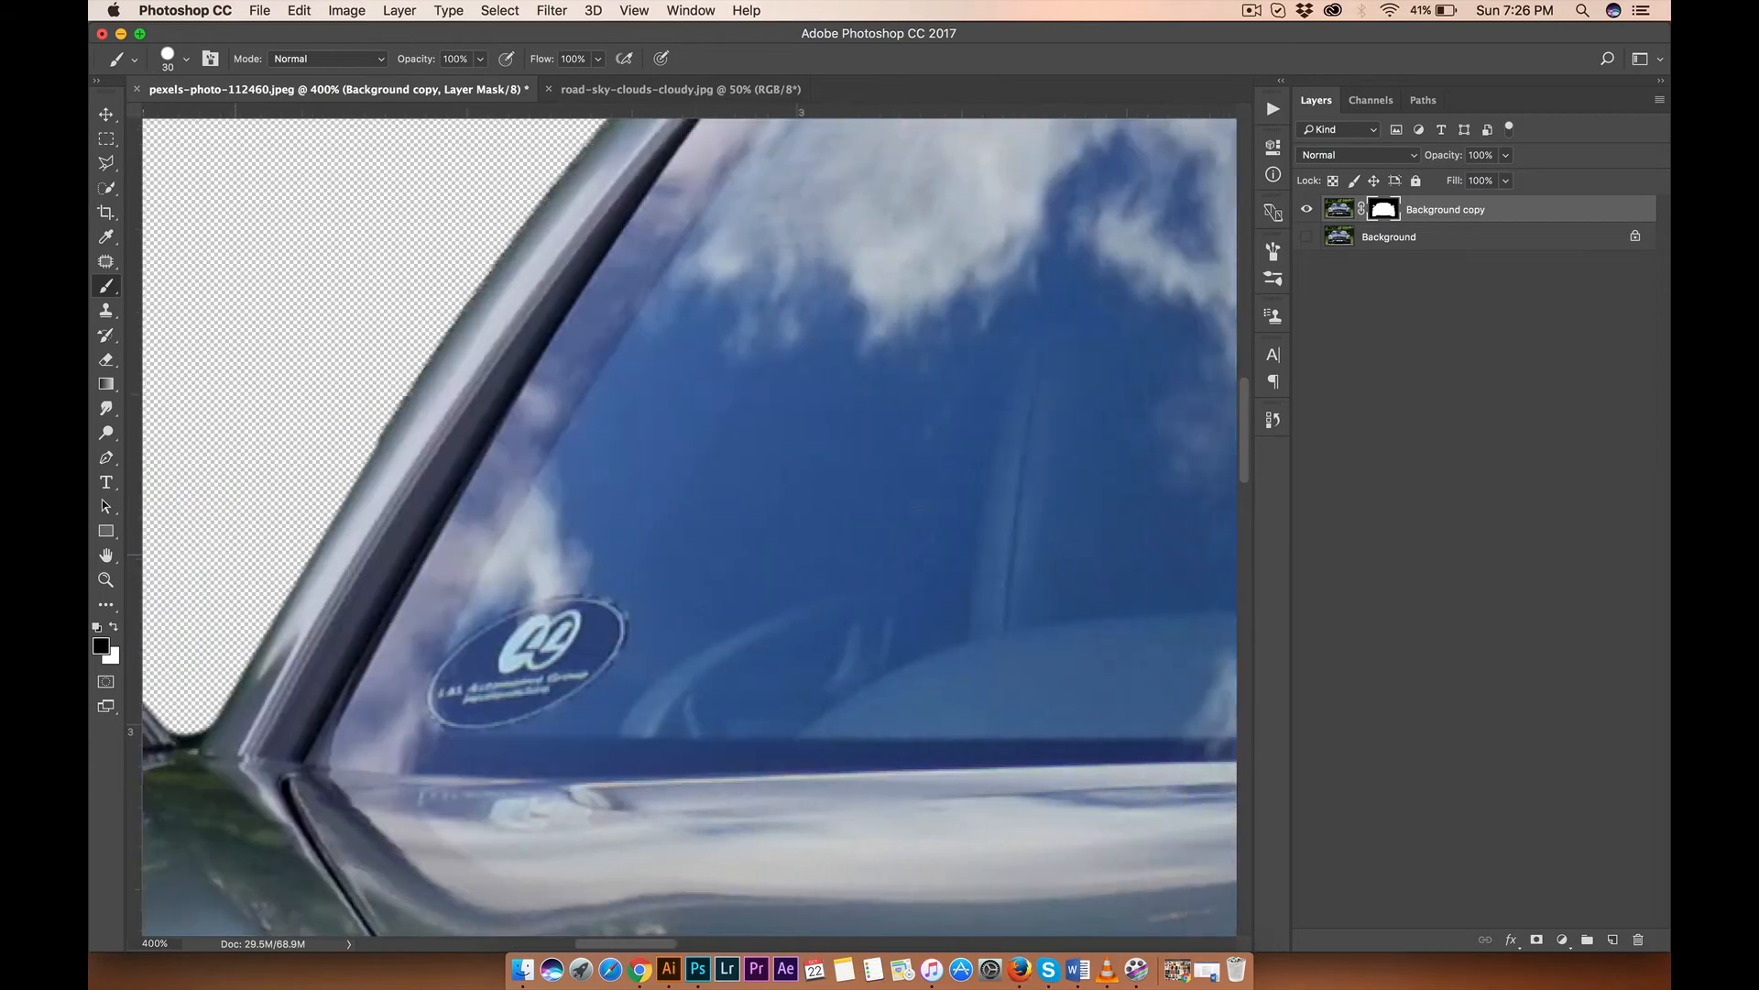
{"action": "scroll", "coordinate": [919, 531], "scroll_direction": "up", "scroll_amount": 10}
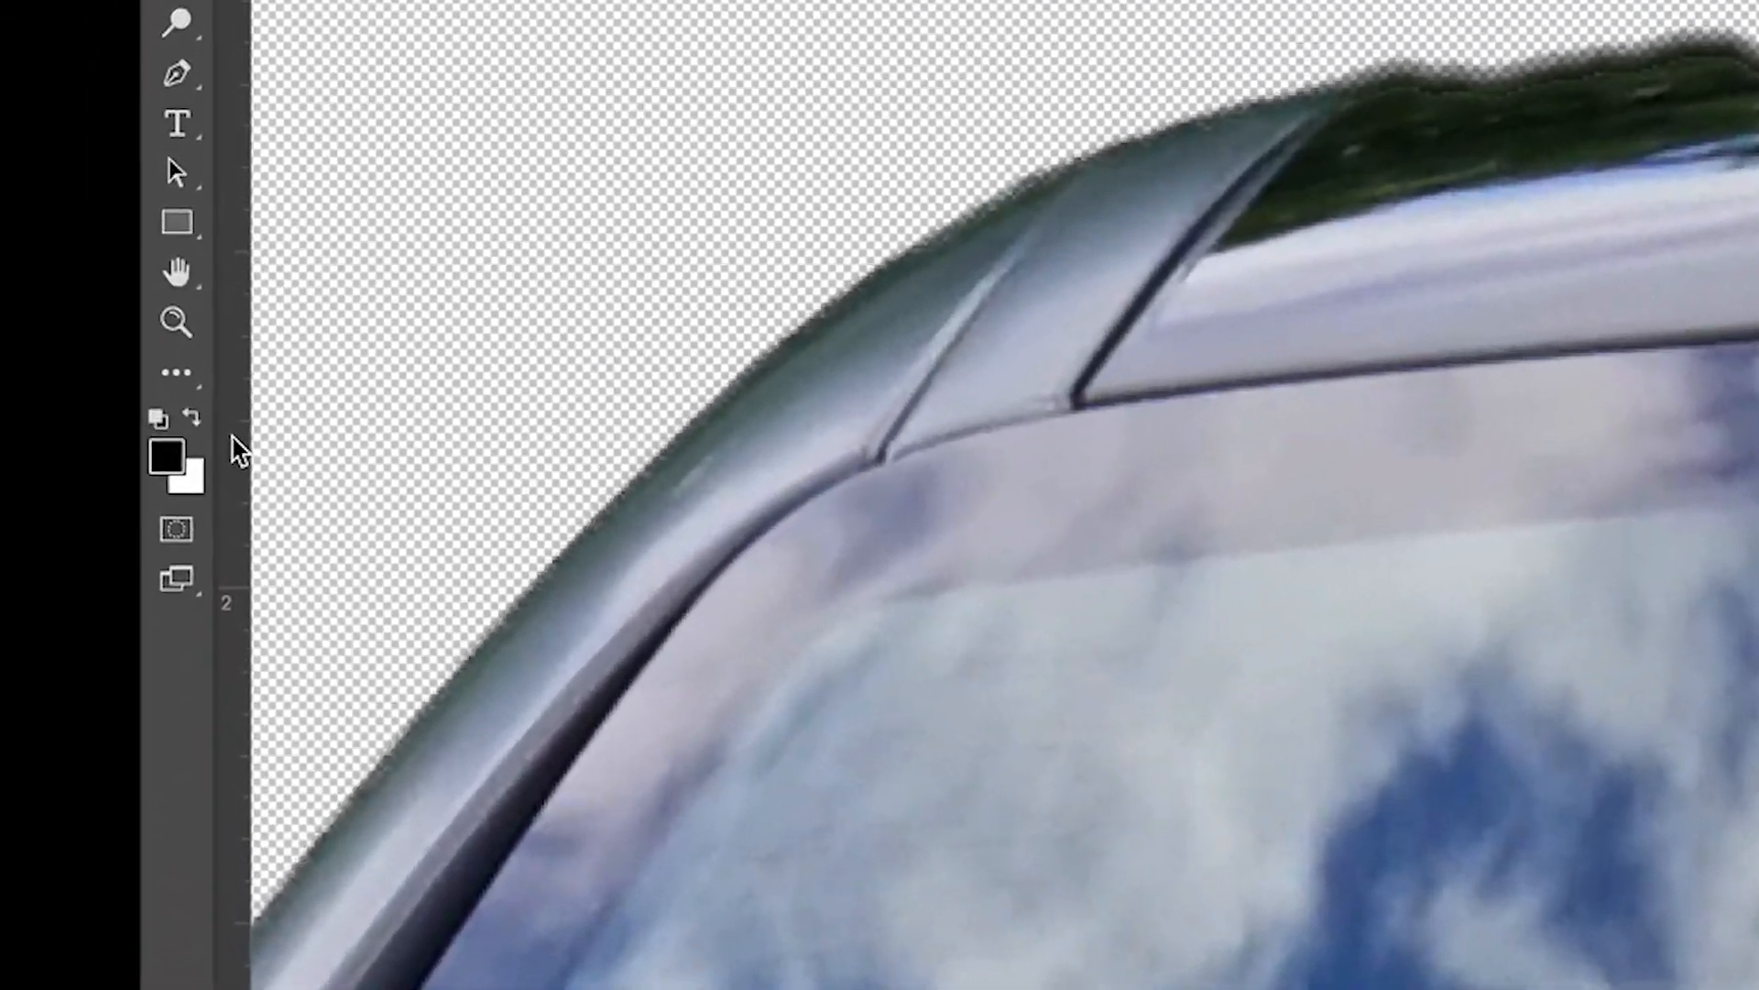
{"action": "key", "text": "x"}
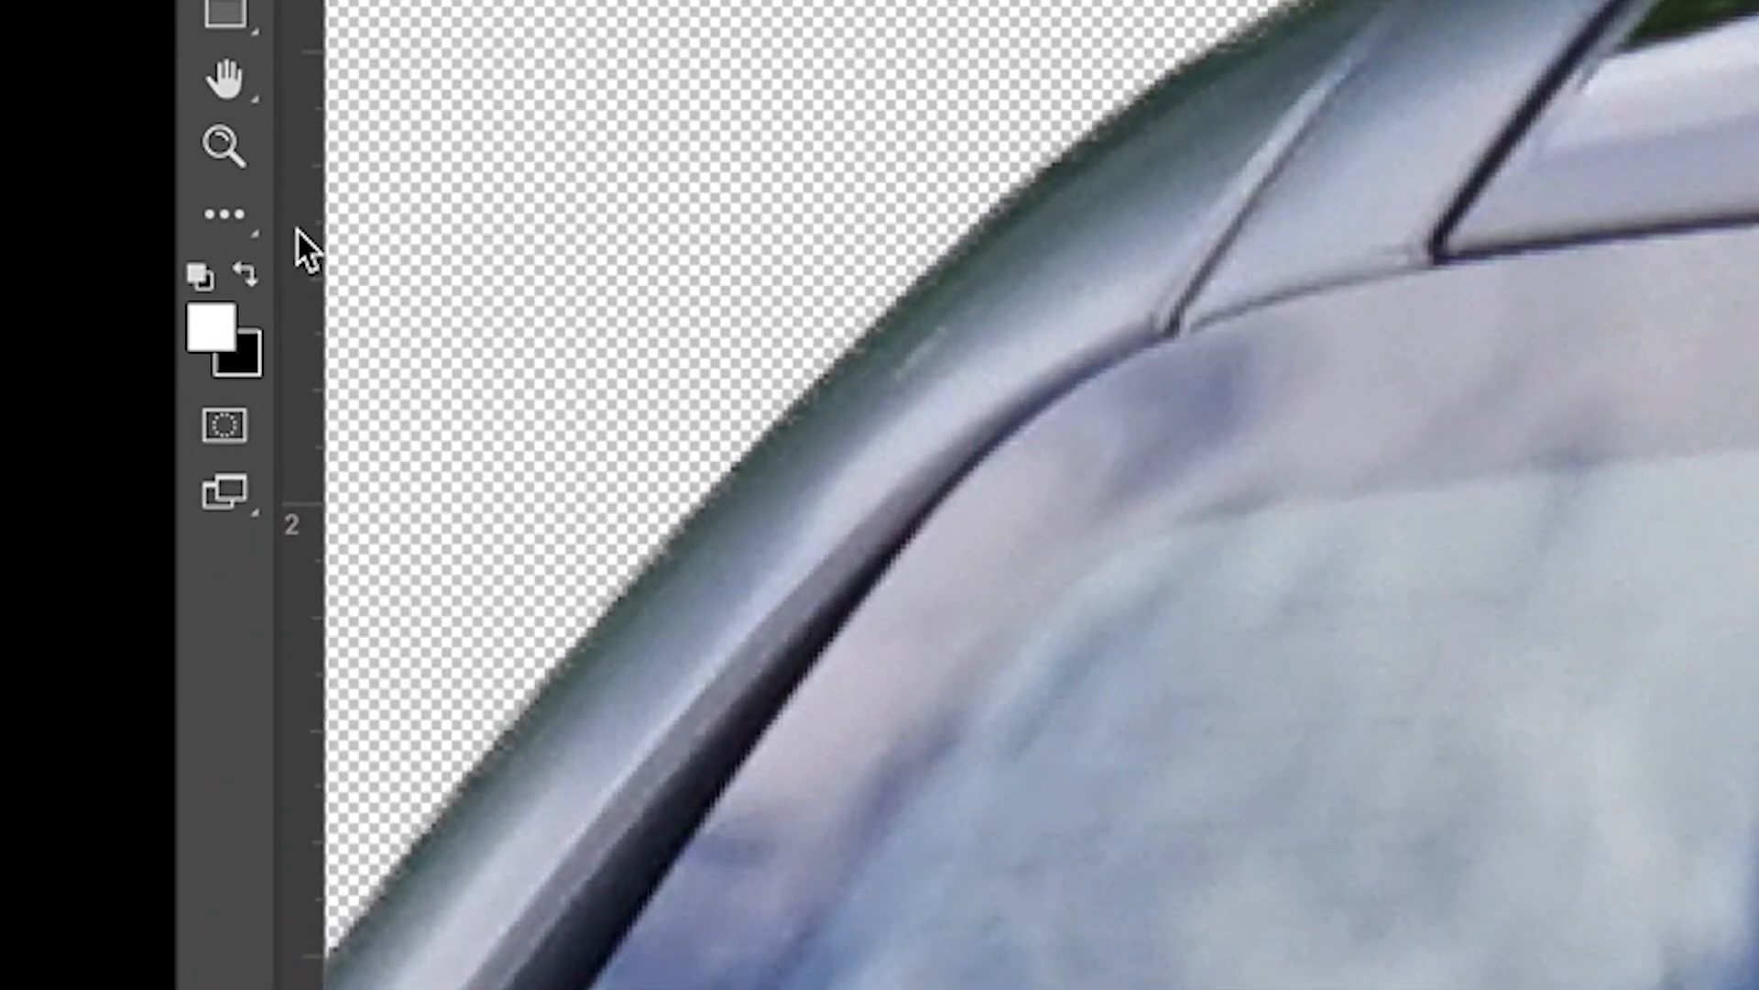
{"action": "left_click", "coordinate": [256, 267]}
{"action": "left_click", "coordinate": [257, 266]}
{"action": "left_click", "coordinate": [256, 266]}
{"action": "left_click", "coordinate": [257, 266]}
{"action": "left_click", "coordinate": [257, 267]}
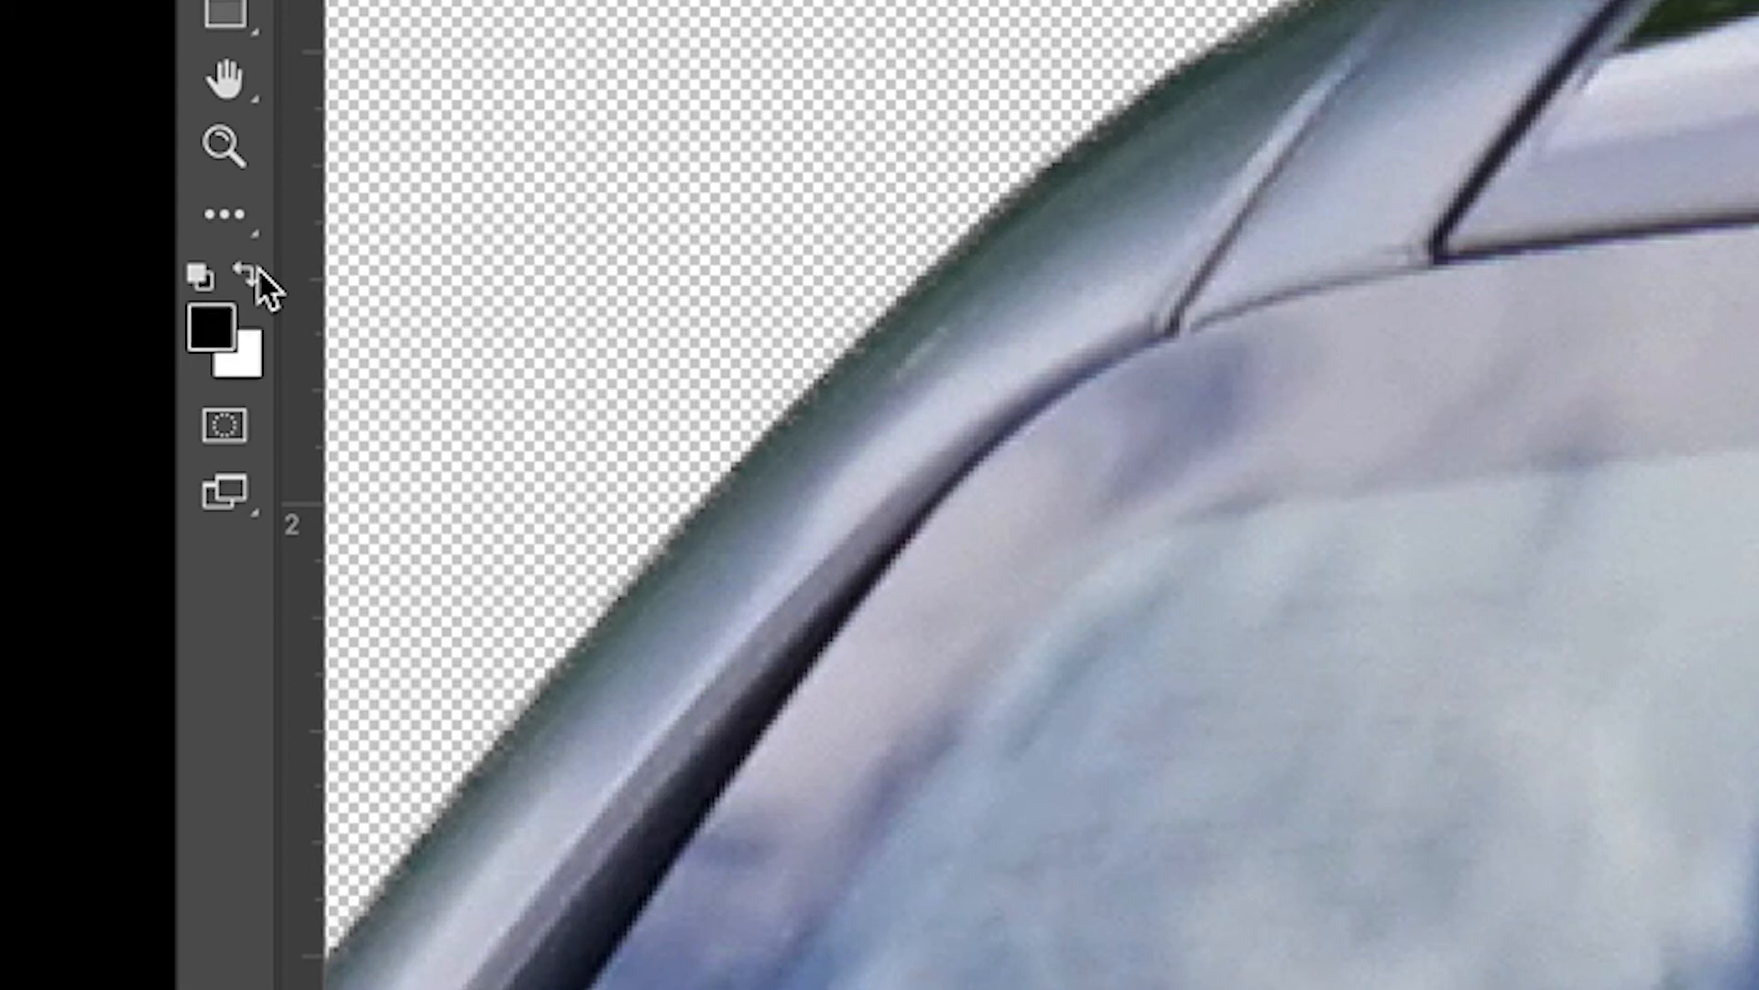
{"action": "left_click", "coordinate": [256, 266]}
{"action": "left_click", "coordinate": [257, 267]}
{"action": "left_click", "coordinate": [256, 267]}
{"action": "left_click", "coordinate": [258, 271]}
{"action": "key", "text": "x"}
{"action": "key", "text": "x"}
{"action": "key", "text": "x"}
{"action": "key", "text": "x"}
{"action": "key", "text": "x"}
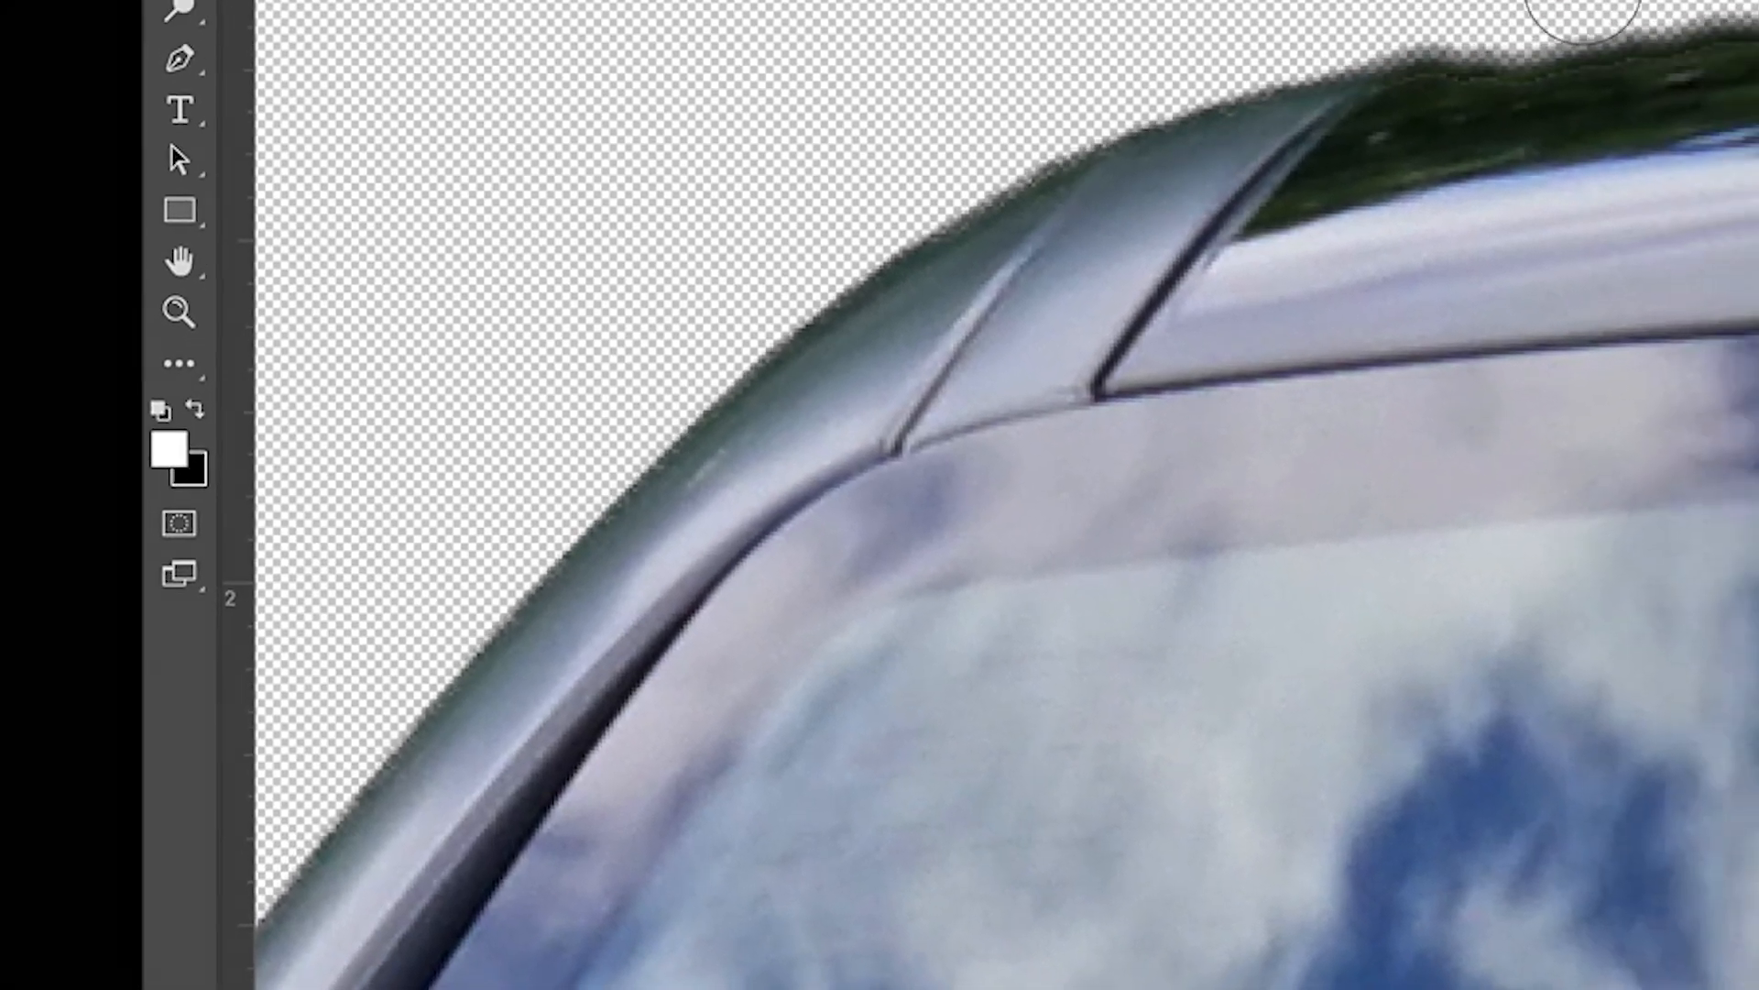
Step: Restore the jagged upper edge of the roof from its first corner past the middle with white strokes on the mask
{"action": "scroll", "coordinate": [825, 465], "scroll_direction": "right", "scroll_amount": 8}
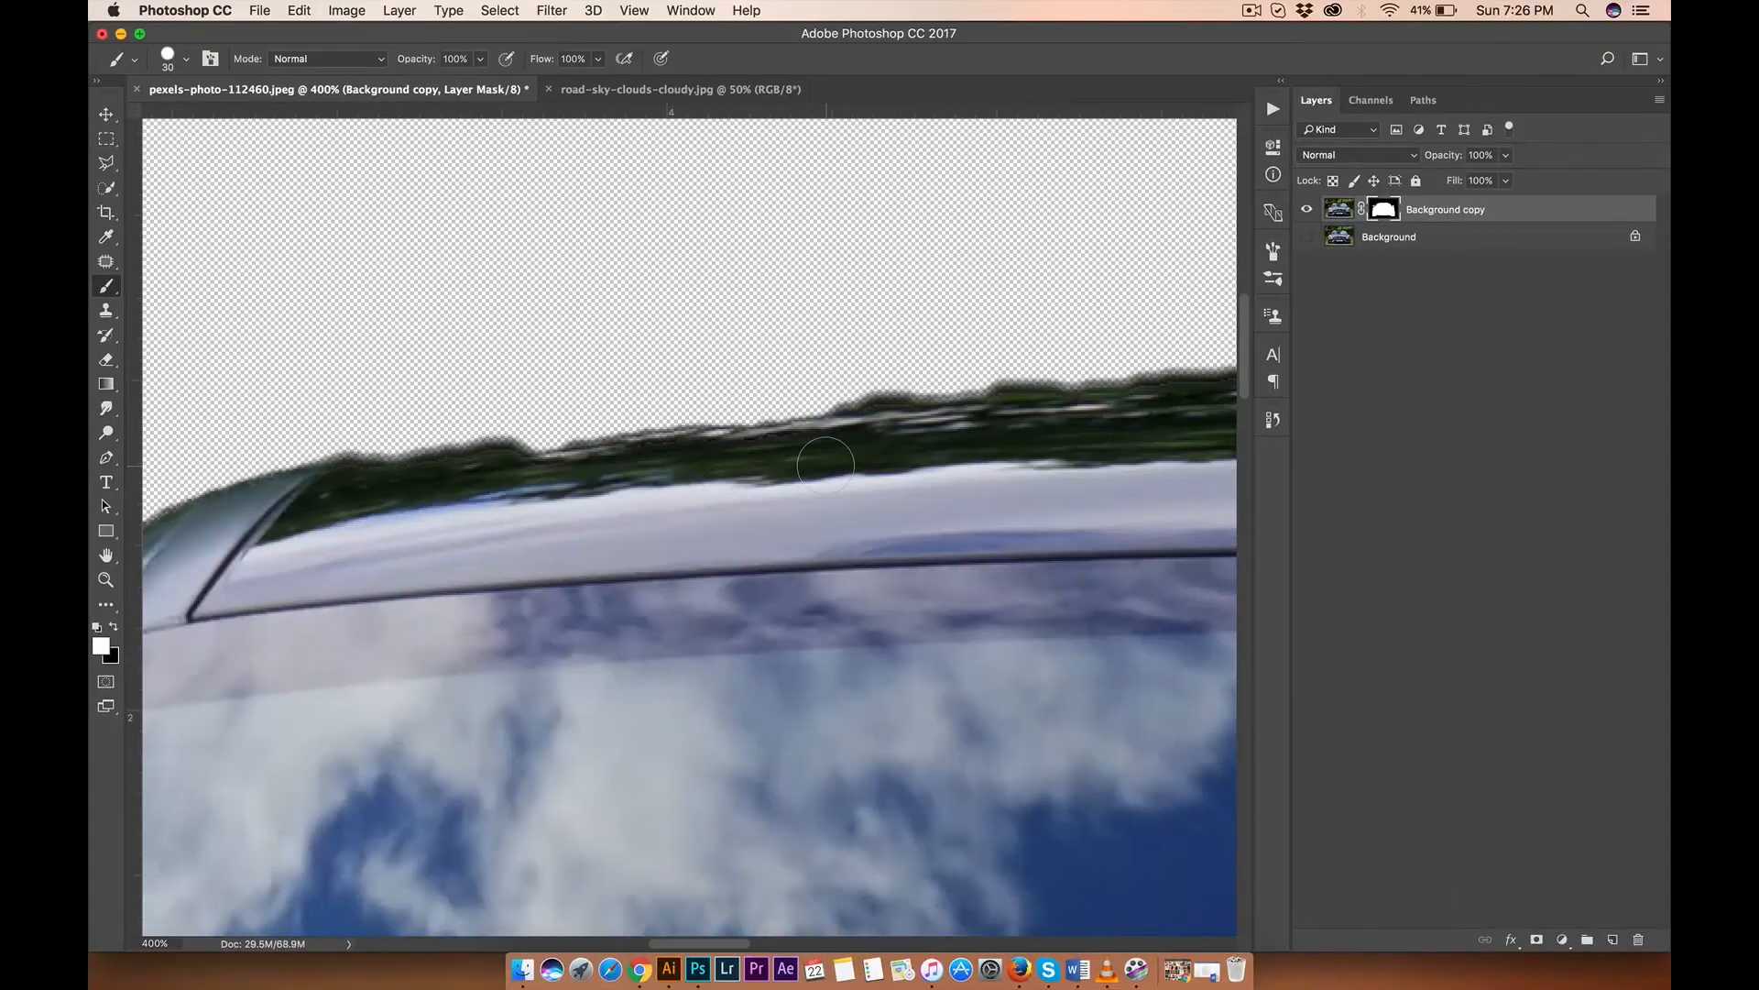
{"action": "left_click_drag", "start_coordinate": [747, 431], "coordinate": [1146, 395]}
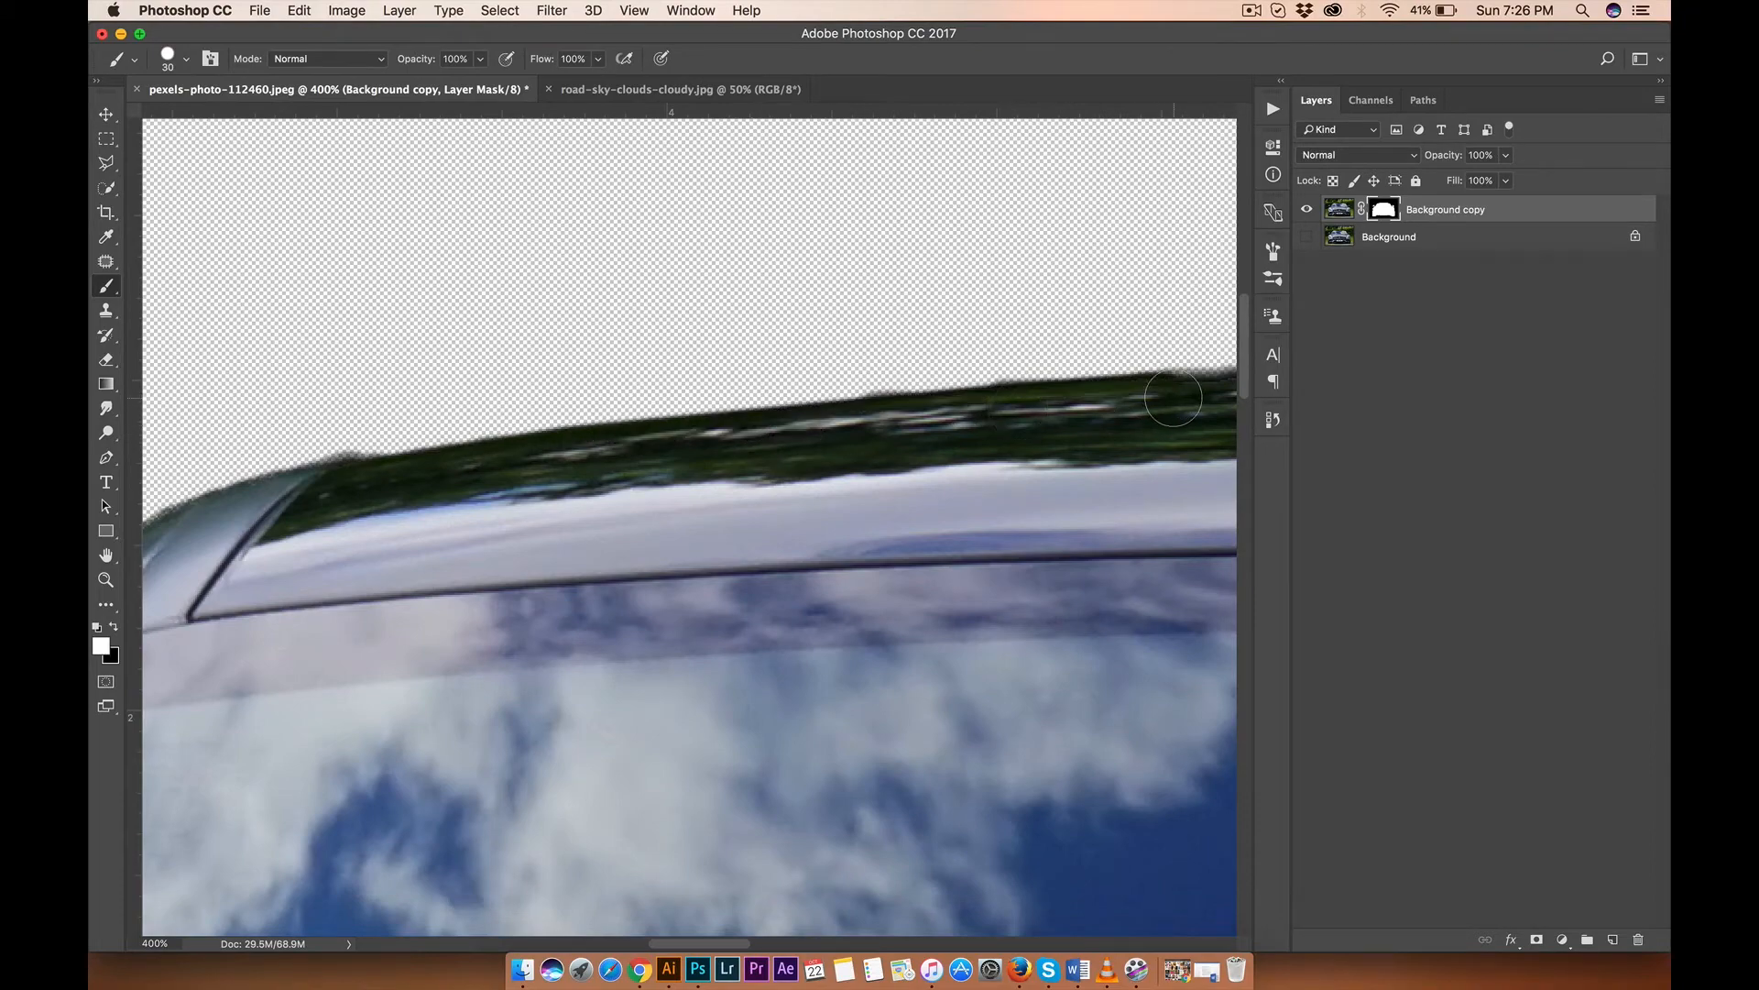
{"action": "scroll", "coordinate": [1146, 395], "scroll_direction": "right", "scroll_amount": 20}
{"action": "left_click", "coordinate": [784, 421], "text": "shift"}
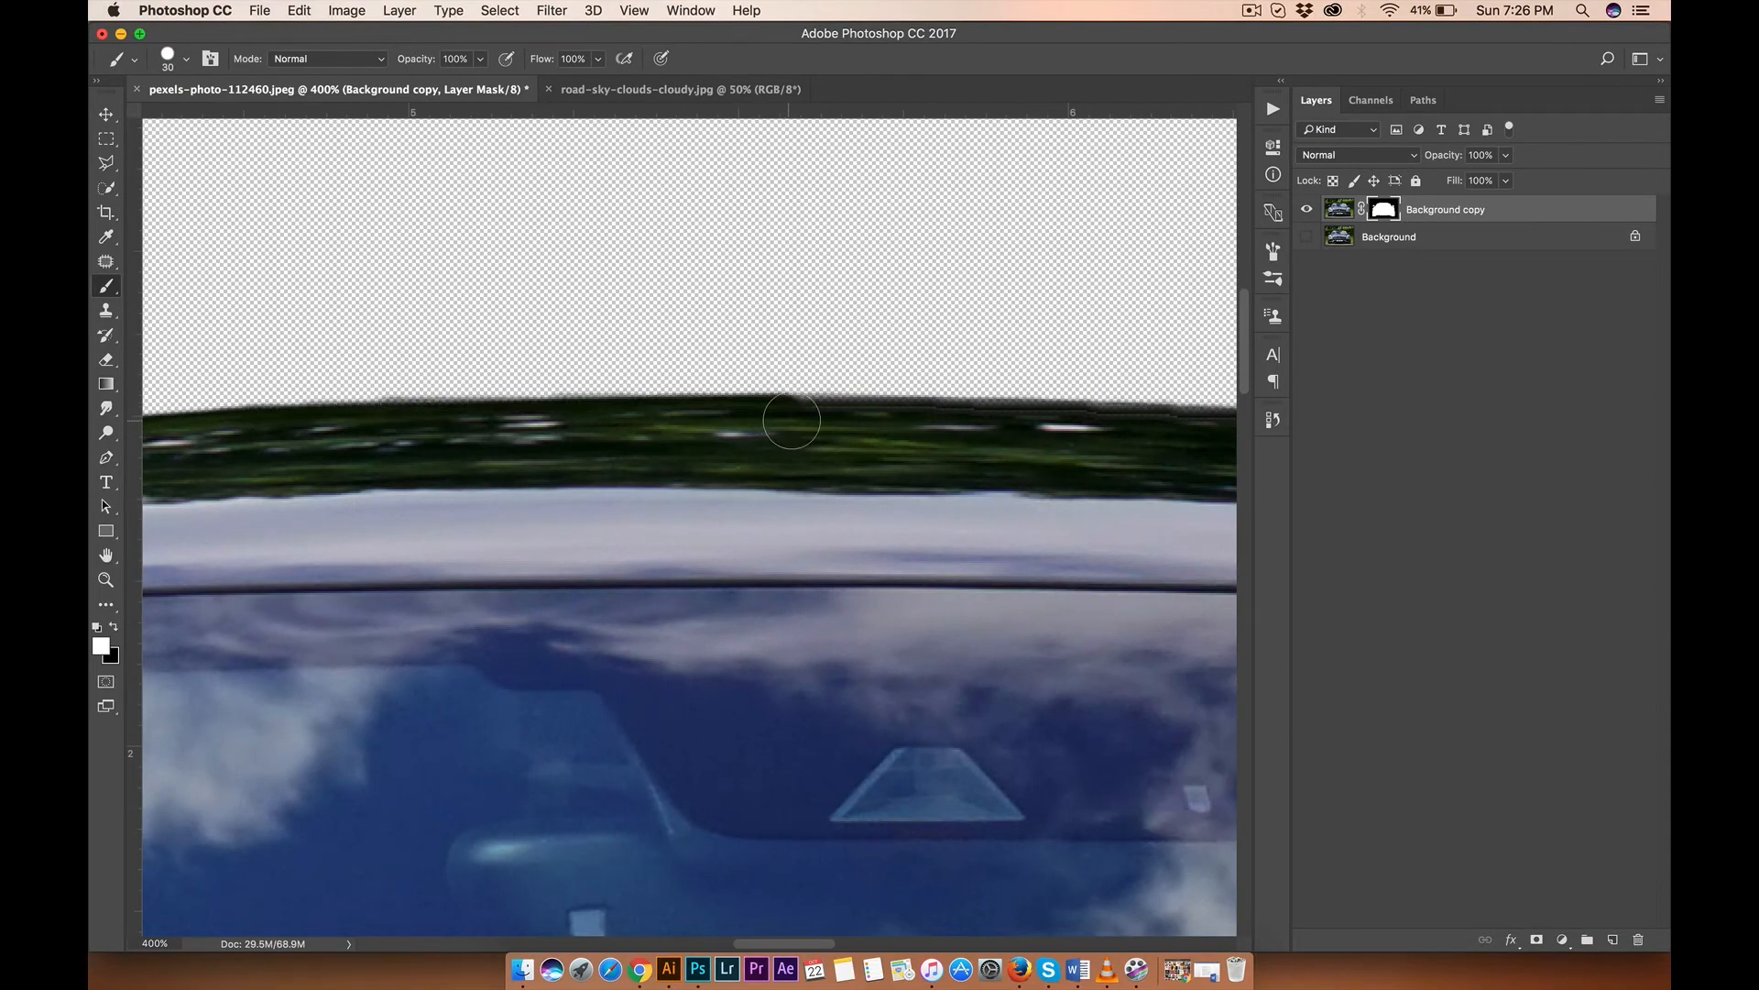
{"action": "left_click", "coordinate": [1061, 426], "text": "shift"}
{"action": "scroll", "coordinate": [1061, 426], "scroll_direction": "right", "scroll_amount": 20}
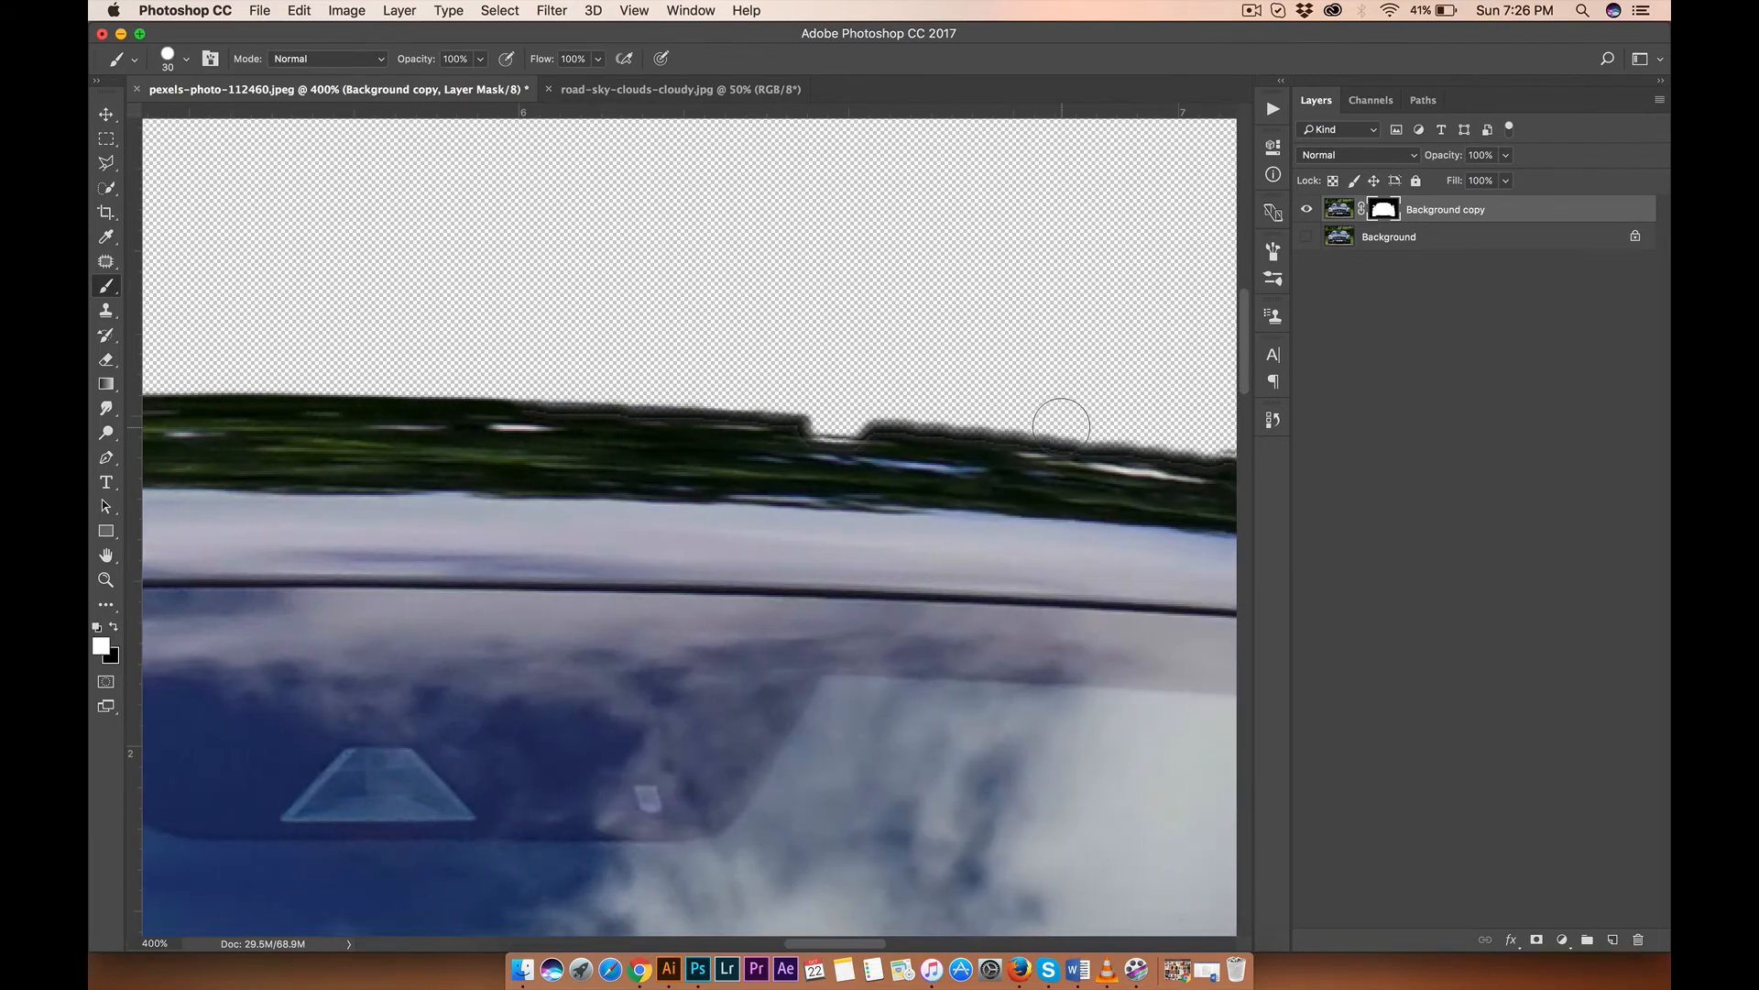
Step: Restore the rest of the roof's upper edge down to the far windshield pillar with connected straight white strokes
{"action": "left_click", "coordinate": [973, 453], "text": "shift"}
{"action": "scroll", "coordinate": [973, 454], "scroll_direction": "right", "scroll_amount": 15}
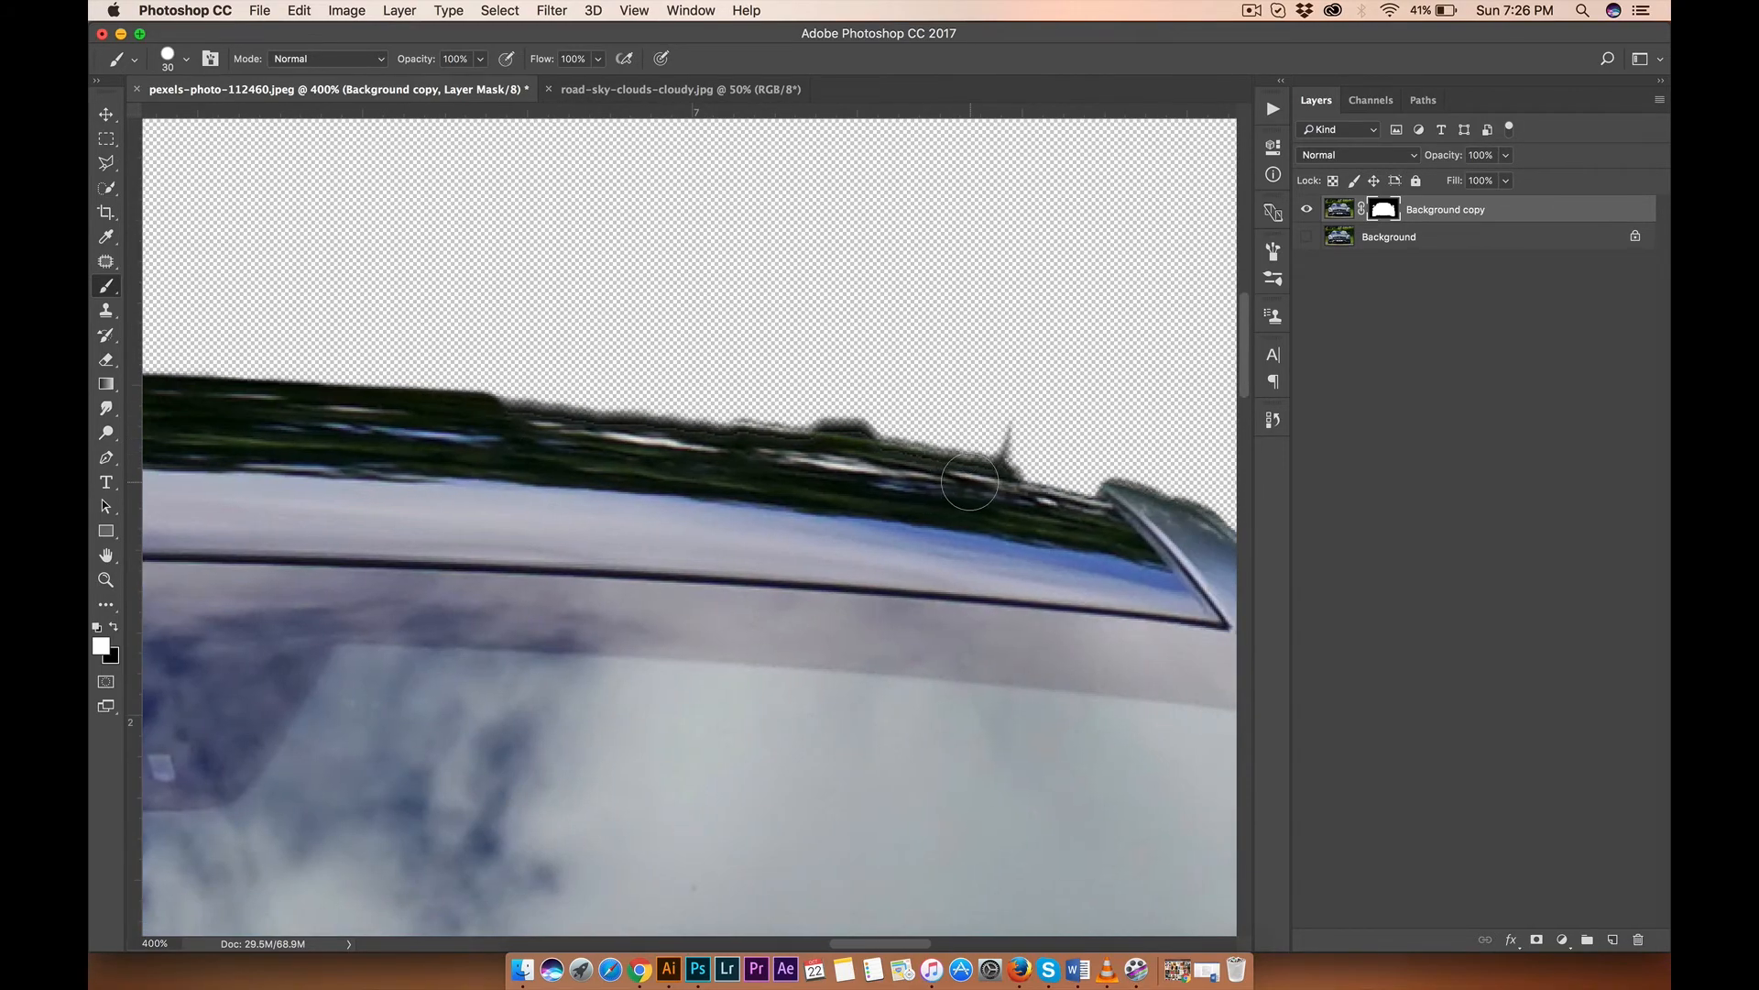
{"action": "left_click", "coordinate": [967, 445], "text": "shift"}
{"action": "left_click", "coordinate": [1102, 498], "text": "shift"}
{"action": "left_click", "coordinate": [1191, 528], "text": "shift"}
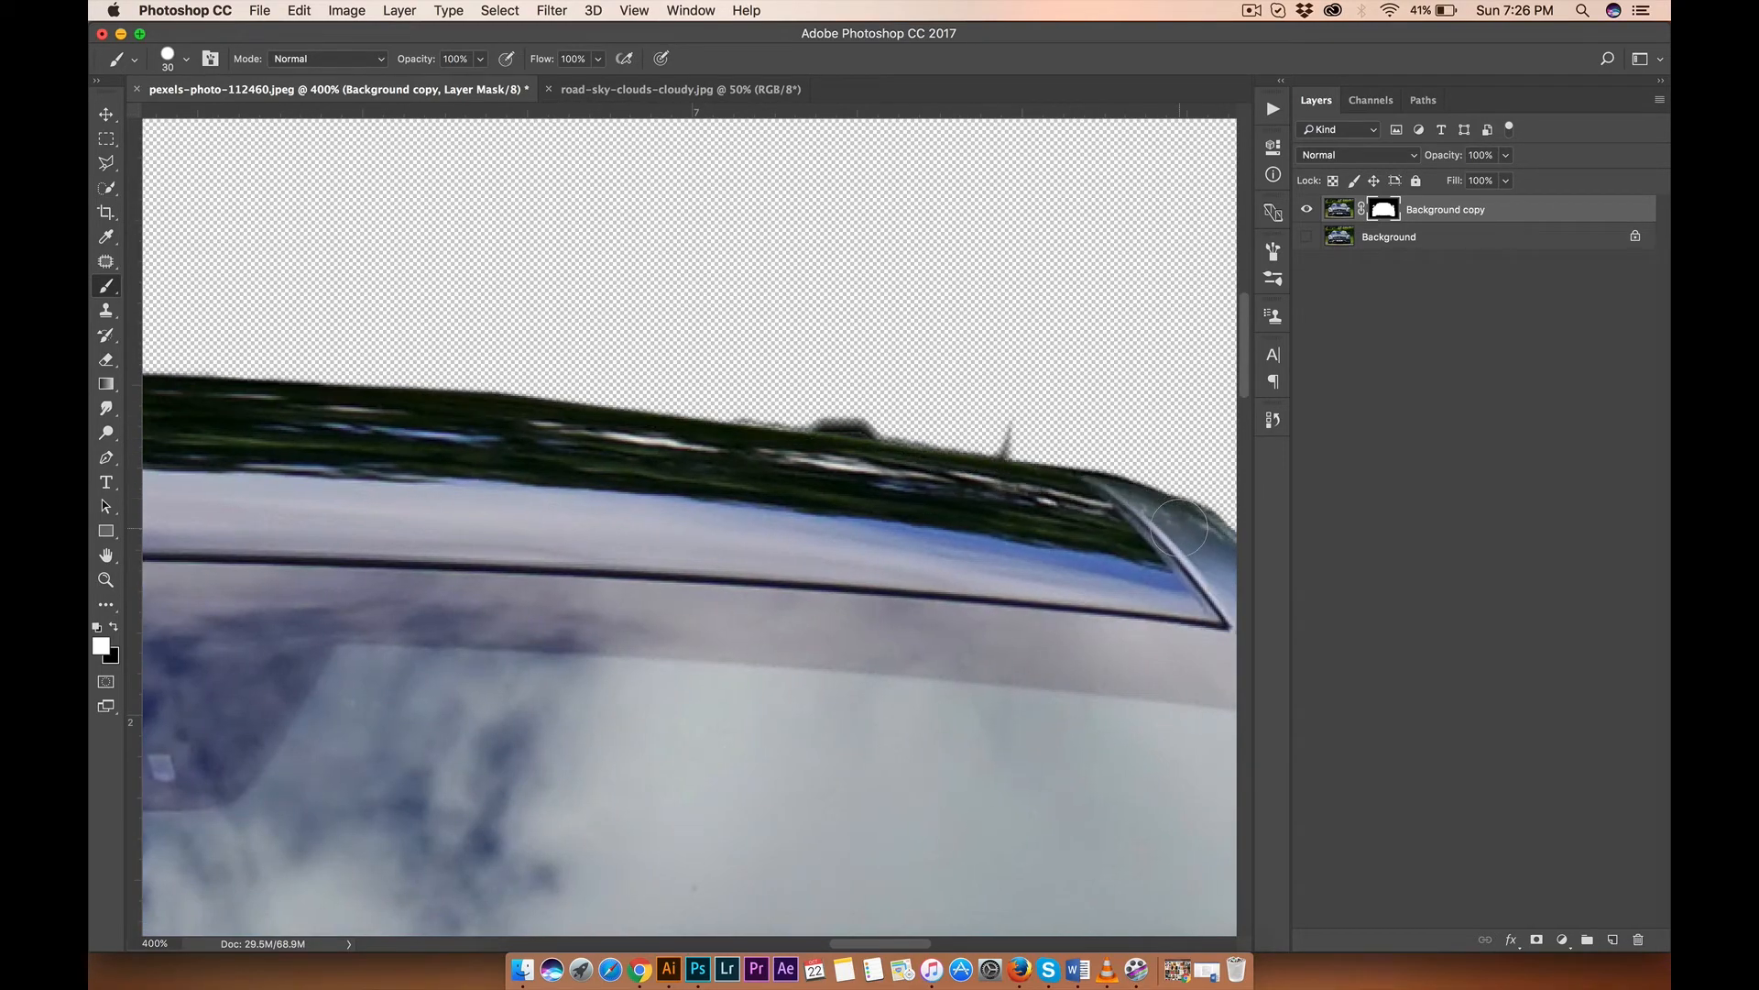
Step: Mask out the small bumps sticking up above the far end of the roof edge with black
{"action": "scroll", "coordinate": [1036, 431], "scroll_direction": "right", "scroll_amount": 15}
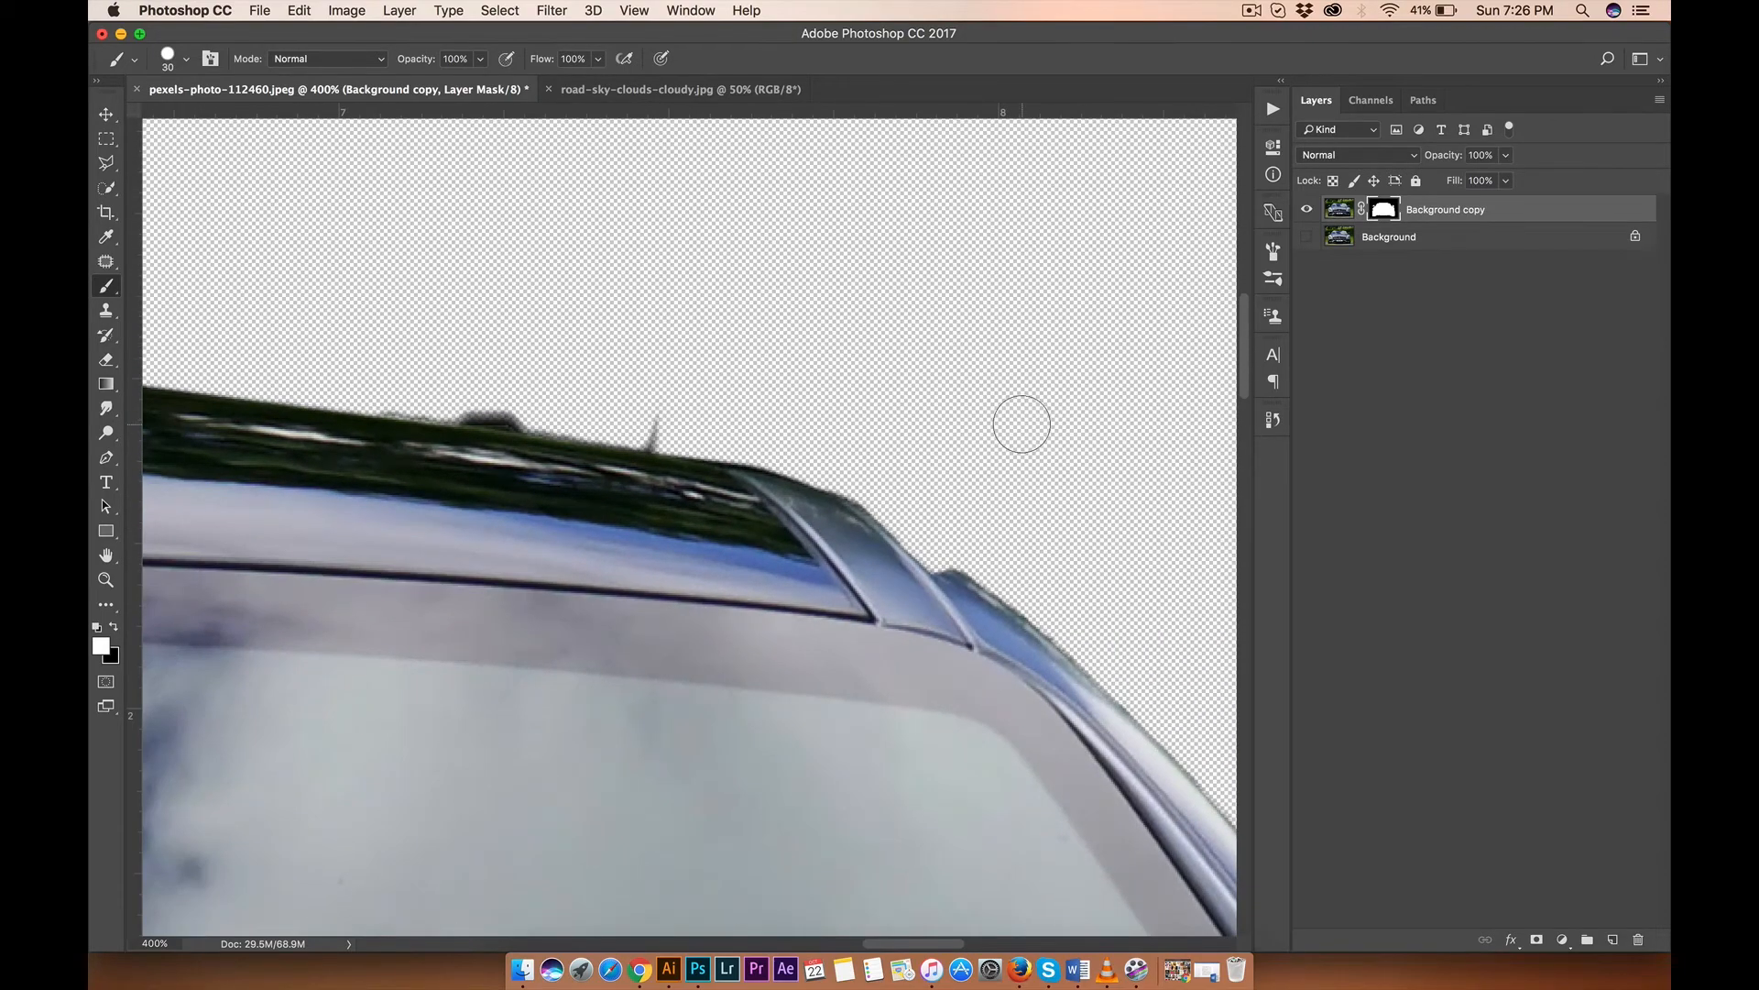
{"action": "key", "text": "x"}
{"action": "left_click", "coordinate": [458, 396], "text": "shift"}
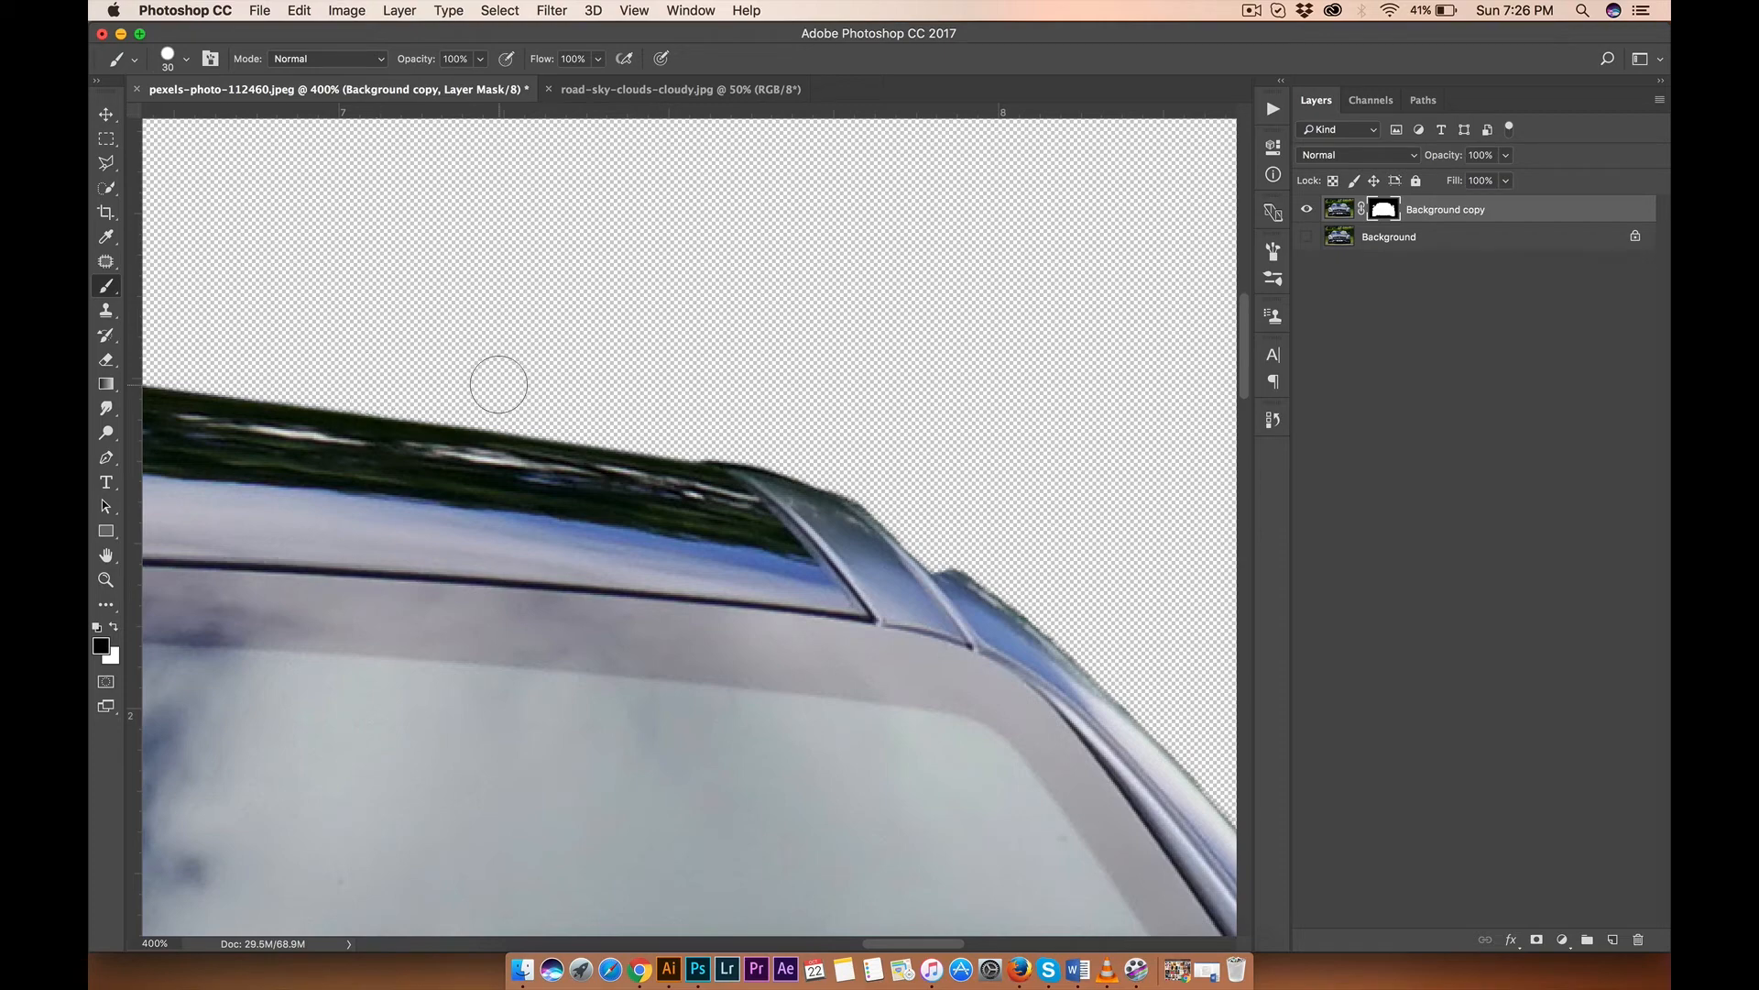
Step: Mask out the dark fringe around the opposite side mirror and the green background beneath it
{"action": "scroll", "coordinate": [495, 382], "scroll_direction": "down", "scroll_amount": 10}
{"action": "scroll", "coordinate": [495, 383], "scroll_direction": "right", "scroll_amount": 5}
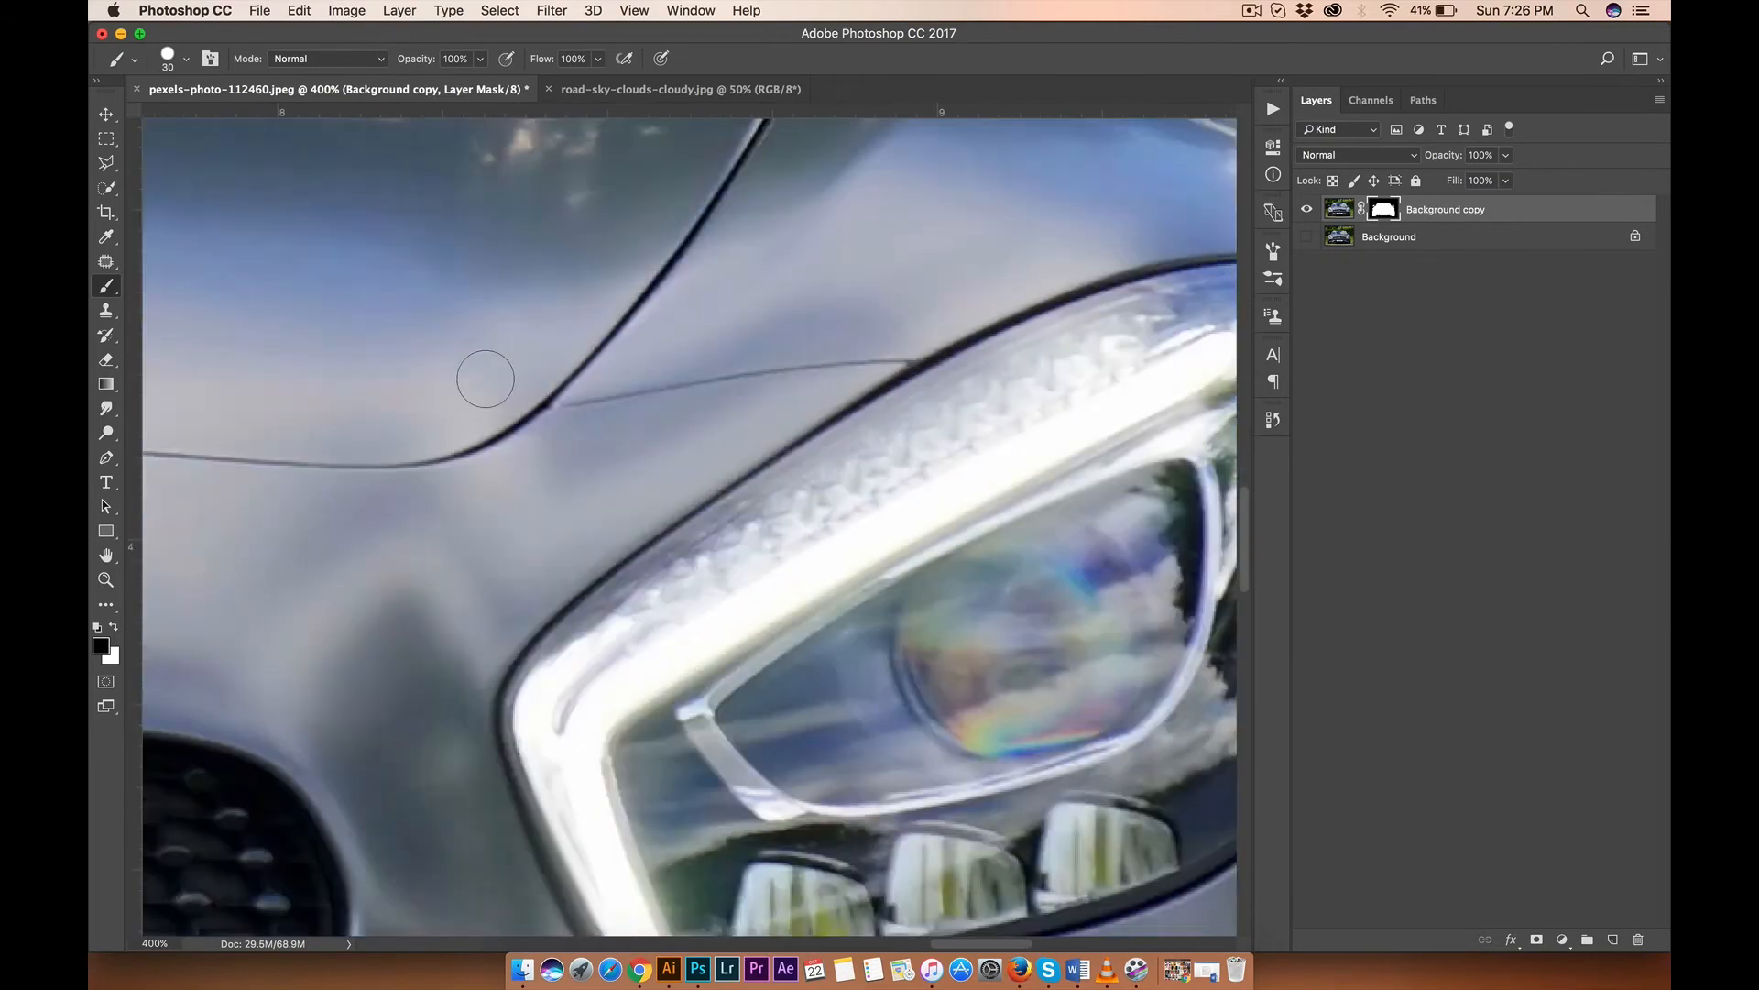
{"action": "scroll", "coordinate": [486, 380], "scroll_direction": "up", "scroll_amount": 5}
{"action": "scroll", "coordinate": [487, 380], "scroll_direction": "up", "scroll_amount": 5}
{"action": "scroll", "coordinate": [486, 379], "scroll_direction": "right", "scroll_amount": 1}
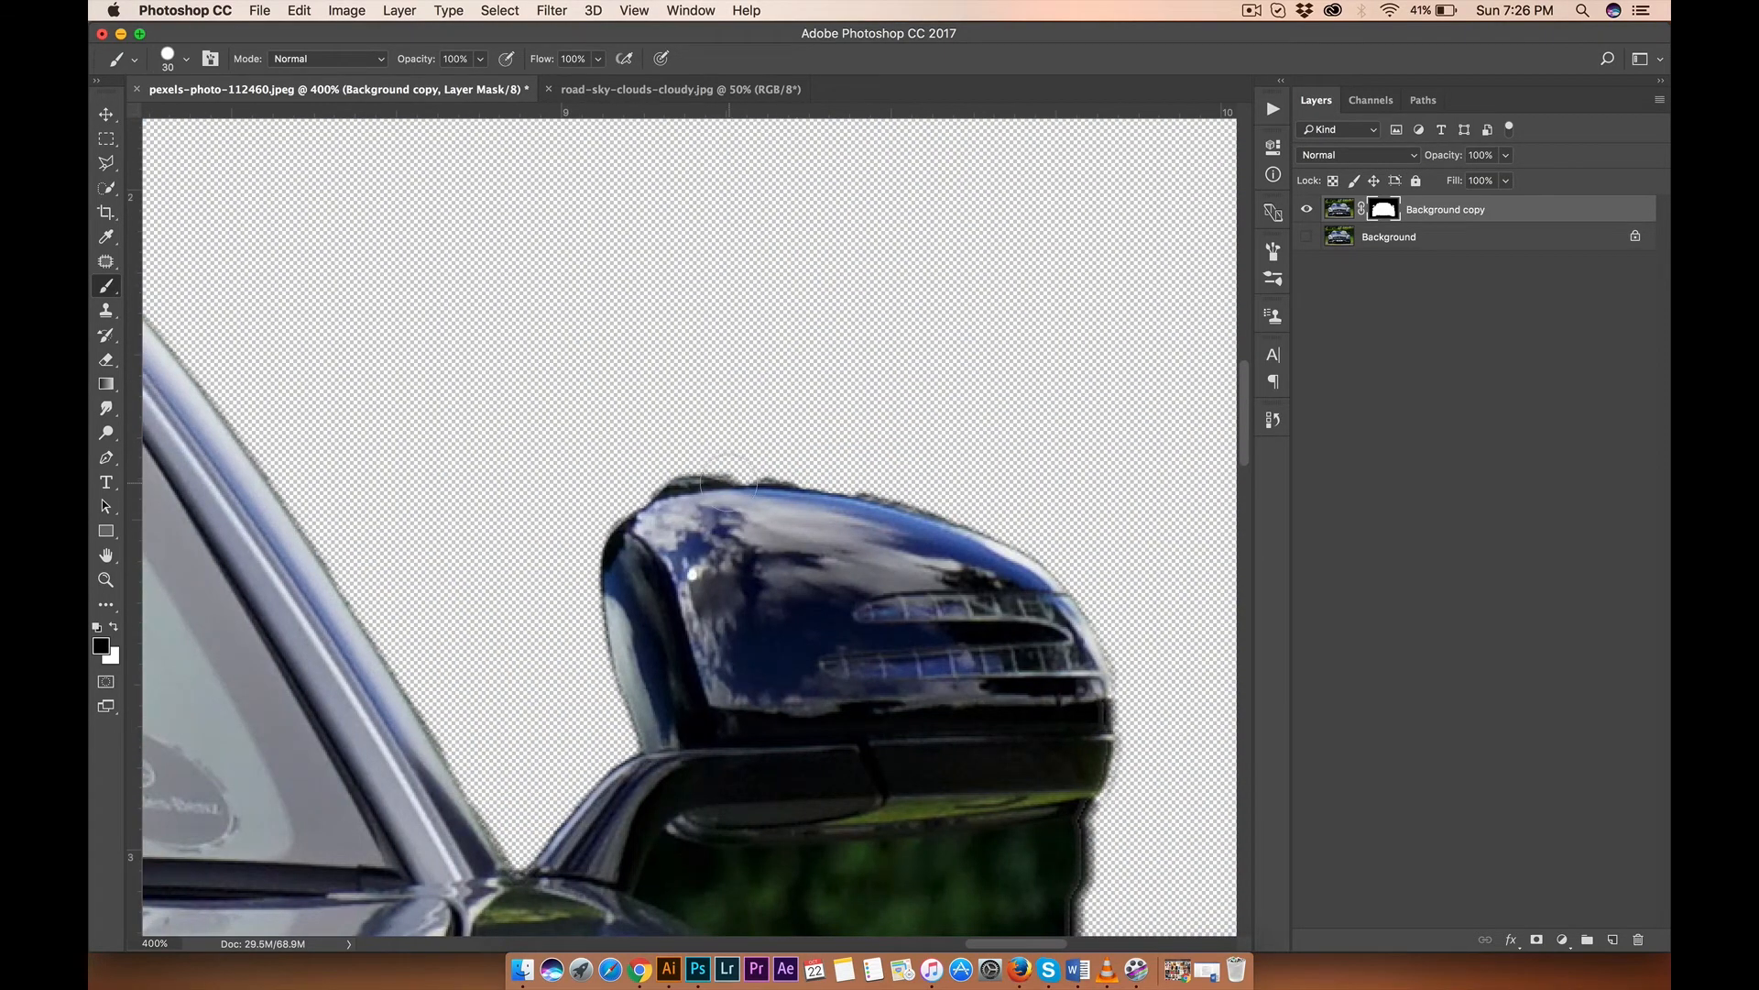
{"action": "mouse_move", "coordinate": [656, 438]}
{"action": "left_mouse_down"}
{"action": "mouse_move", "coordinate": [647, 459]}
{"action": "mouse_move", "coordinate": [718, 444]}
{"action": "mouse_move", "coordinate": [927, 475]}
{"action": "mouse_move", "coordinate": [1053, 525]}
{"action": "mouse_move", "coordinate": [594, 549]}
{"action": "mouse_move", "coordinate": [916, 770]}
{"action": "mouse_move", "coordinate": [1005, 558]}
{"action": "mouse_move", "coordinate": [904, 706]}
{"action": "mouse_move", "coordinate": [807, 632]}
{"action": "left_mouse_up"}
{"action": "scroll", "coordinate": [1052, 525], "scroll_direction": "down", "scroll_amount": 4}
{"action": "scroll", "coordinate": [1053, 525], "scroll_direction": "right", "scroll_amount": 1}
Step: Move the cut-out car layer into road-sky-clouds-cloudy.jpg, accept the color profile conversion, and center the car over the road
{"action": "key", "text": "super+minus"}
{"action": "key", "text": "super+minus"}
{"action": "key", "text": "super+minus"}
{"action": "key", "text": "super+minus"}
{"action": "key", "text": "super+minus"}
{"action": "key", "text": "super+minus"}
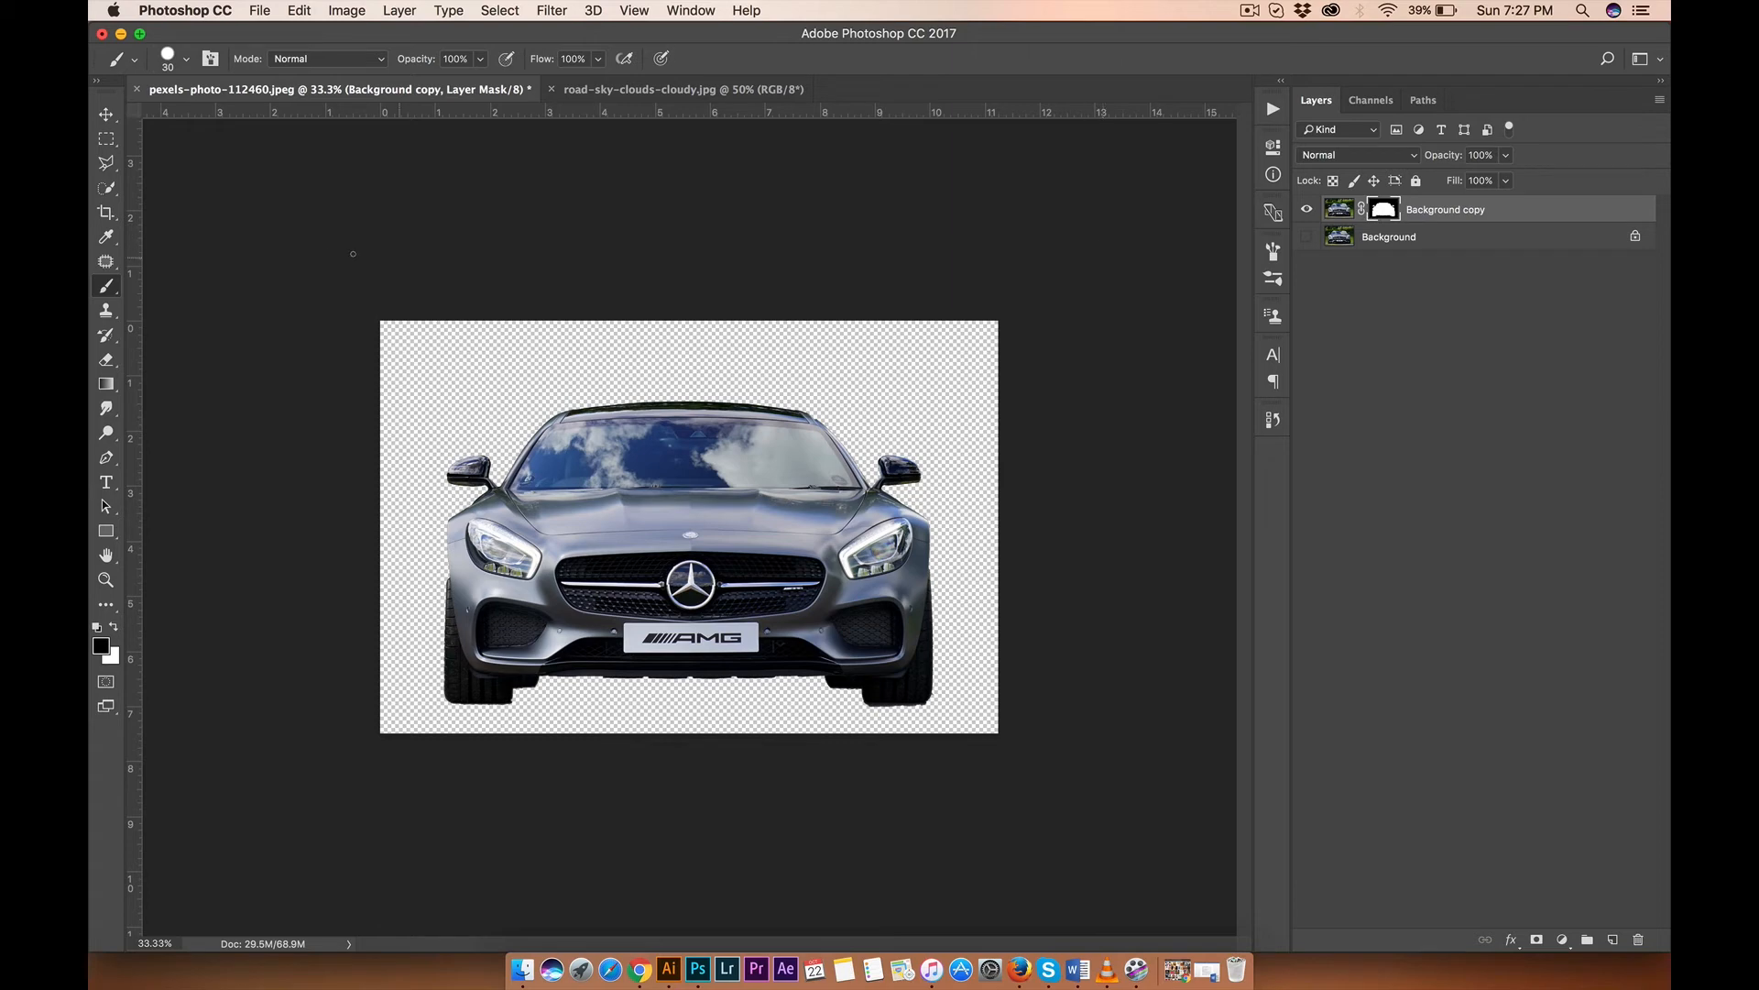
{"action": "left_click", "coordinate": [107, 114]}
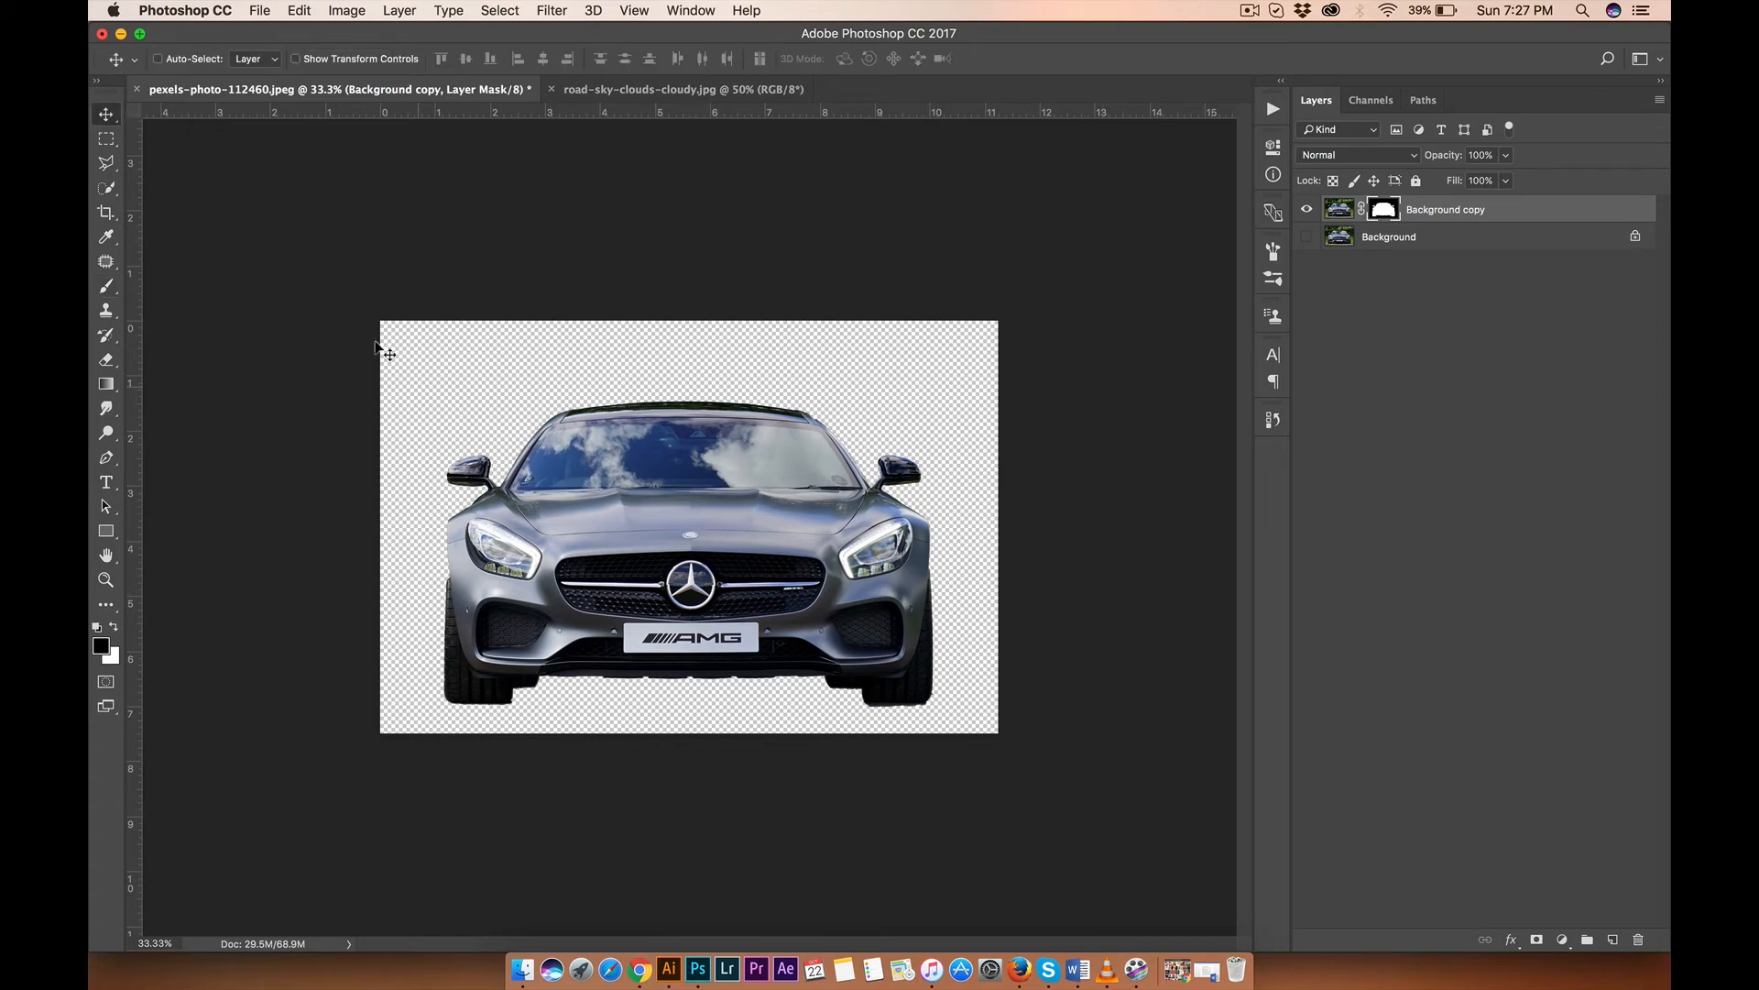
{"action": "left_click_drag", "start_coordinate": [639, 517], "coordinate": [646, 88]}
{"action": "left_click_drag", "start_coordinate": [654, 452], "coordinate": [671, 482]}
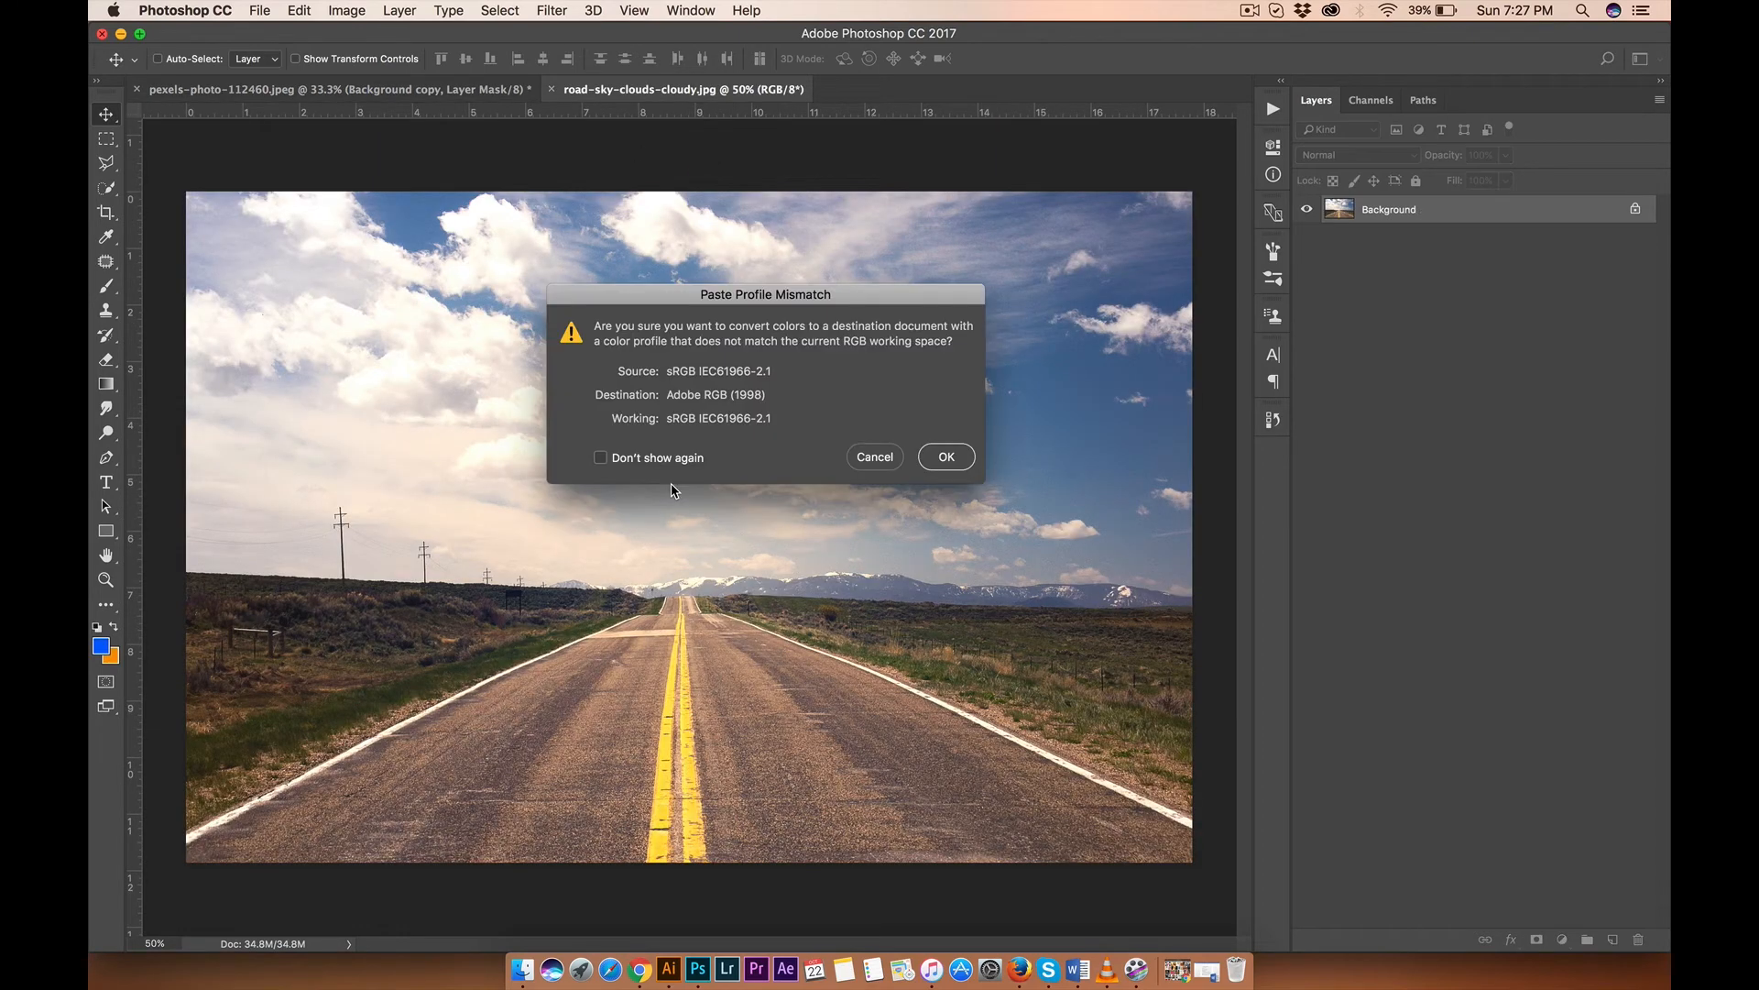
{"action": "left_click", "coordinate": [959, 466]}
{"action": "left_click_drag", "start_coordinate": [770, 526], "coordinate": [714, 554]}
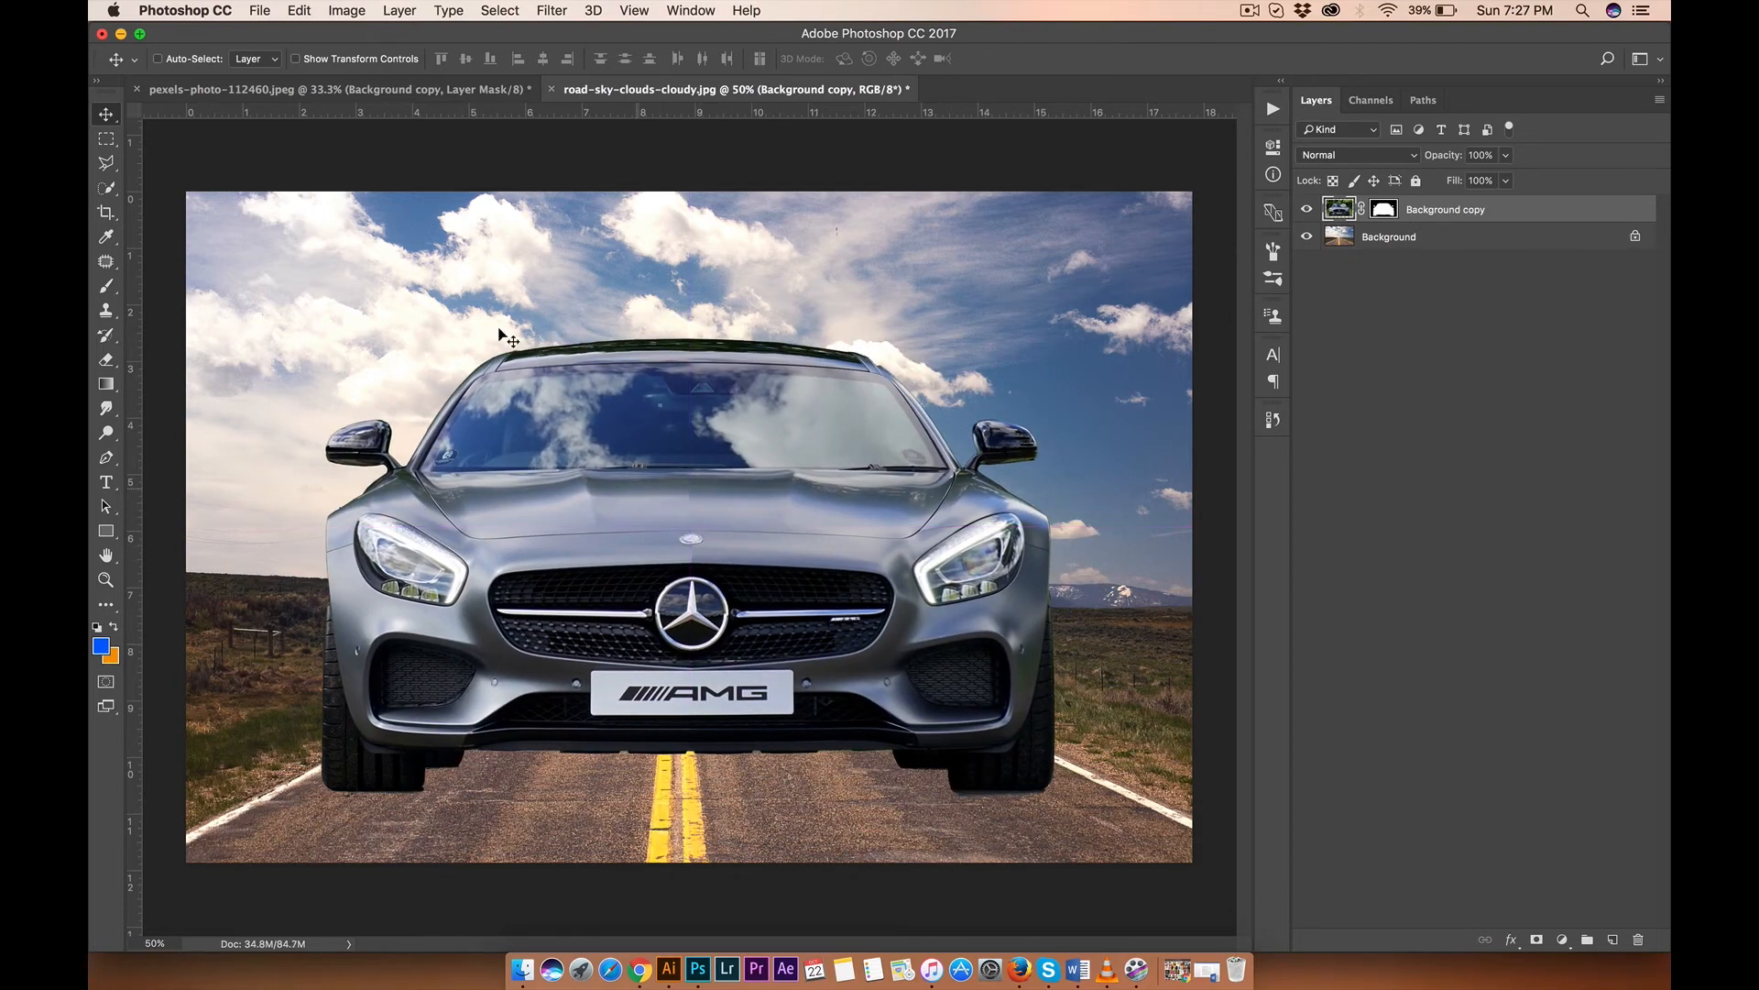
Step: Scale the car down with Free Transform to fit the road's width and place it over the yellow center line
{"action": "left_click", "coordinate": [260, 11]}
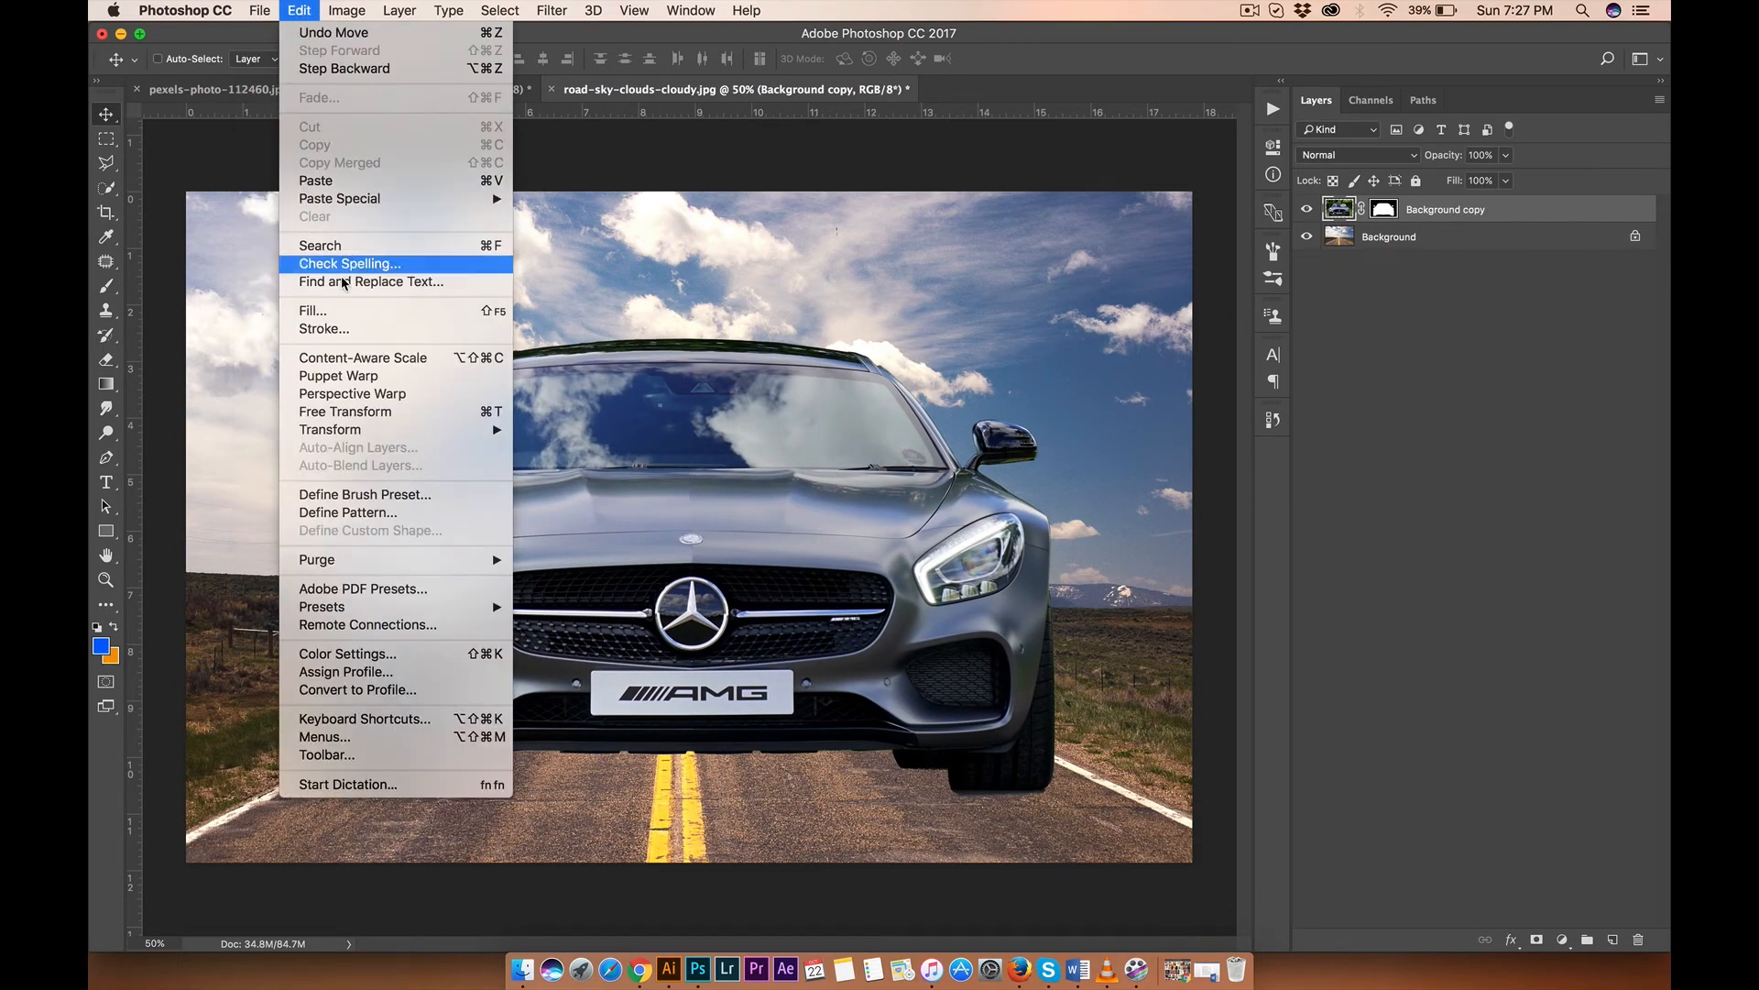
{"action": "left_click", "coordinate": [384, 414]}
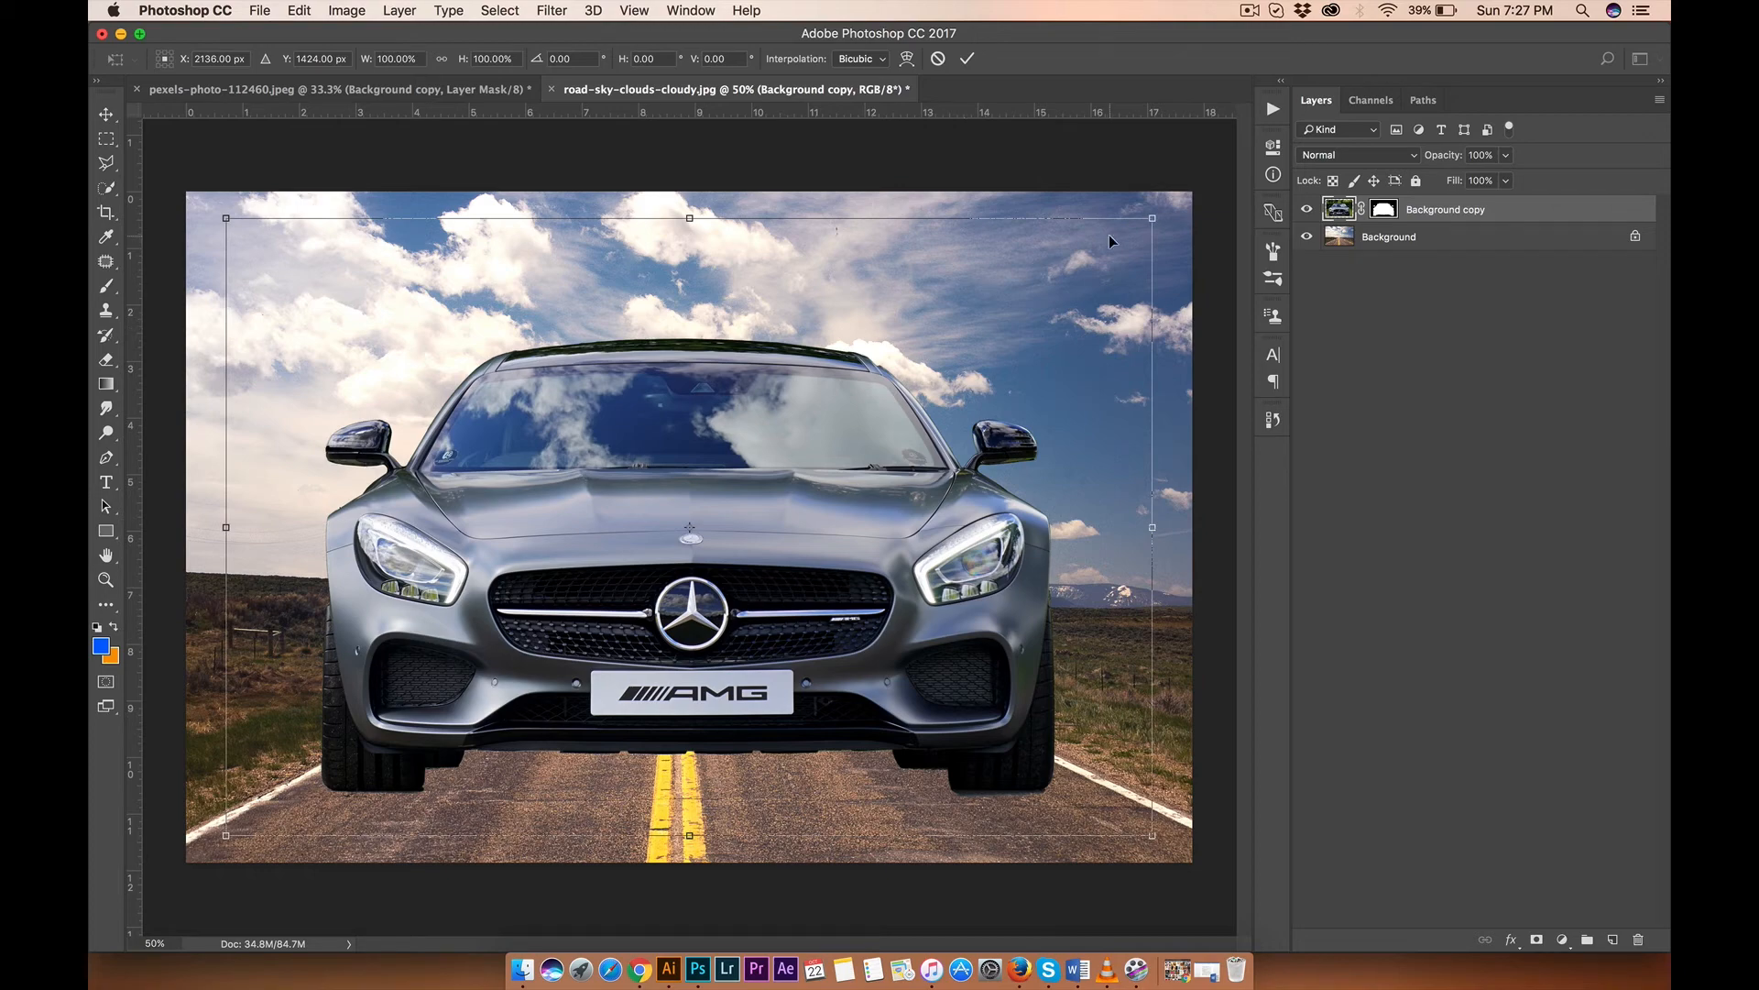
{"action": "left_click_drag", "start_coordinate": [1153, 221], "coordinate": [742, 495]}
{"action": "left_click_drag", "start_coordinate": [588, 691], "coordinate": [790, 674]}
{"action": "key", "text": "Return"}
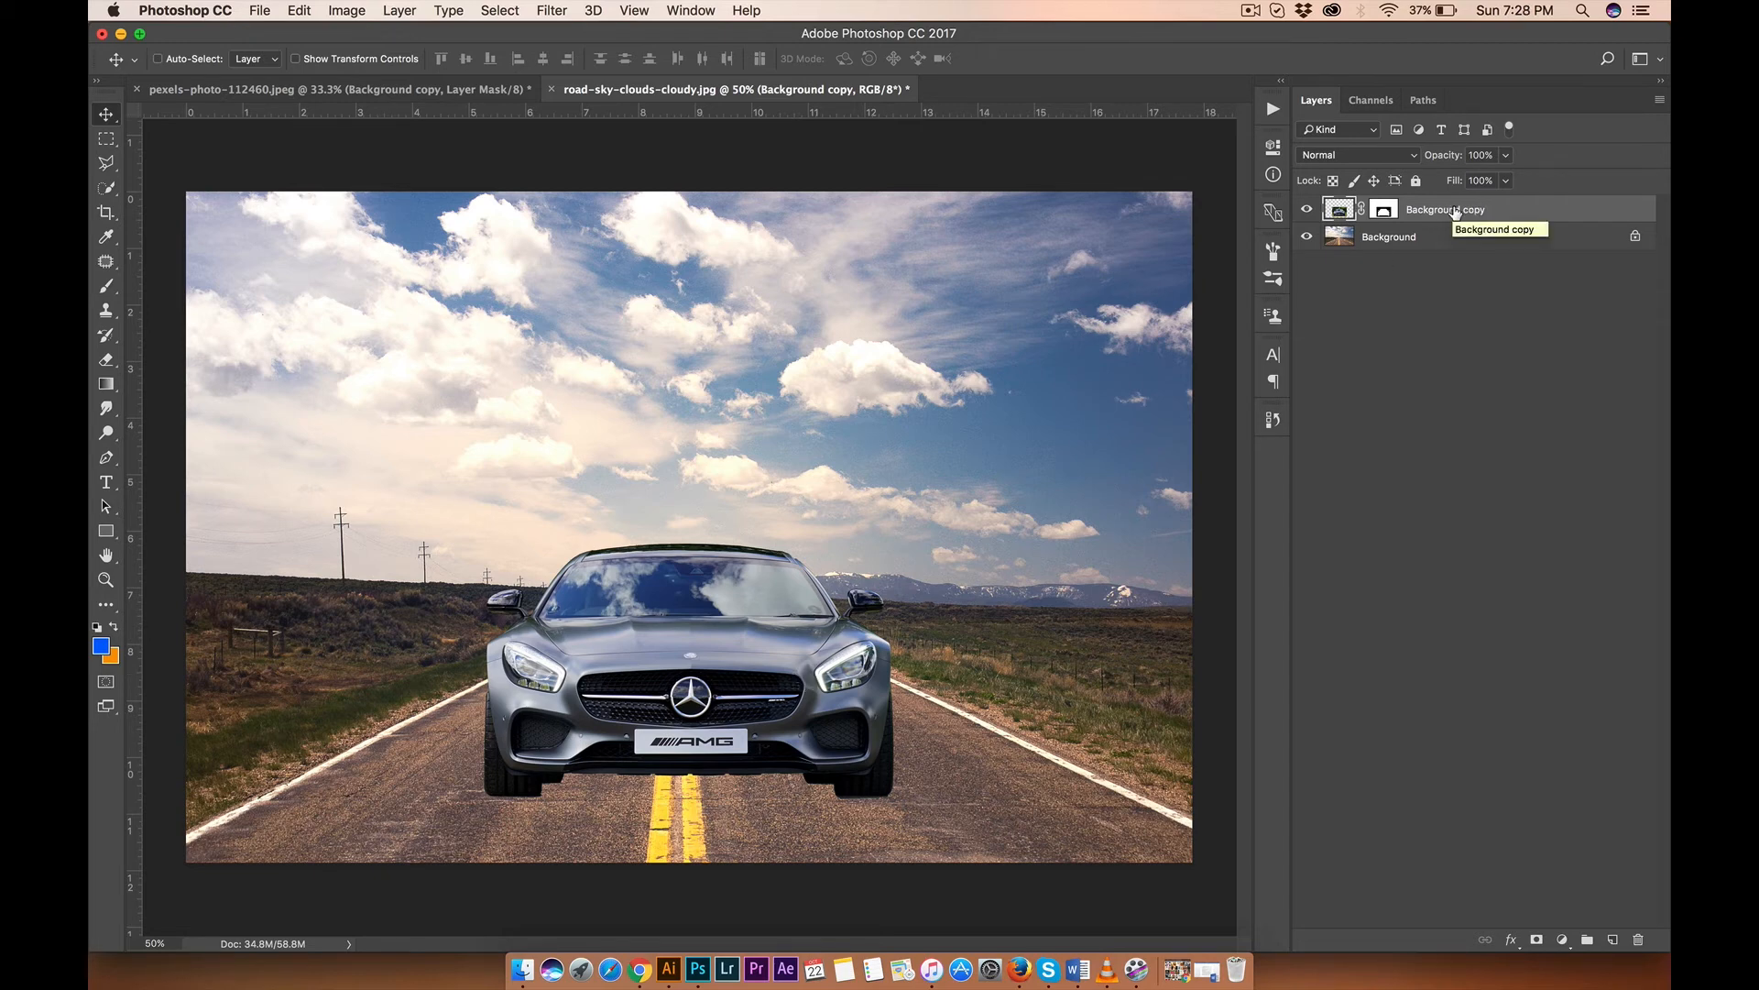
Step: Duplicate the car layer and make the copy's layer mask ready for painting with a white Brush
{"action": "key", "text": "super+j"}
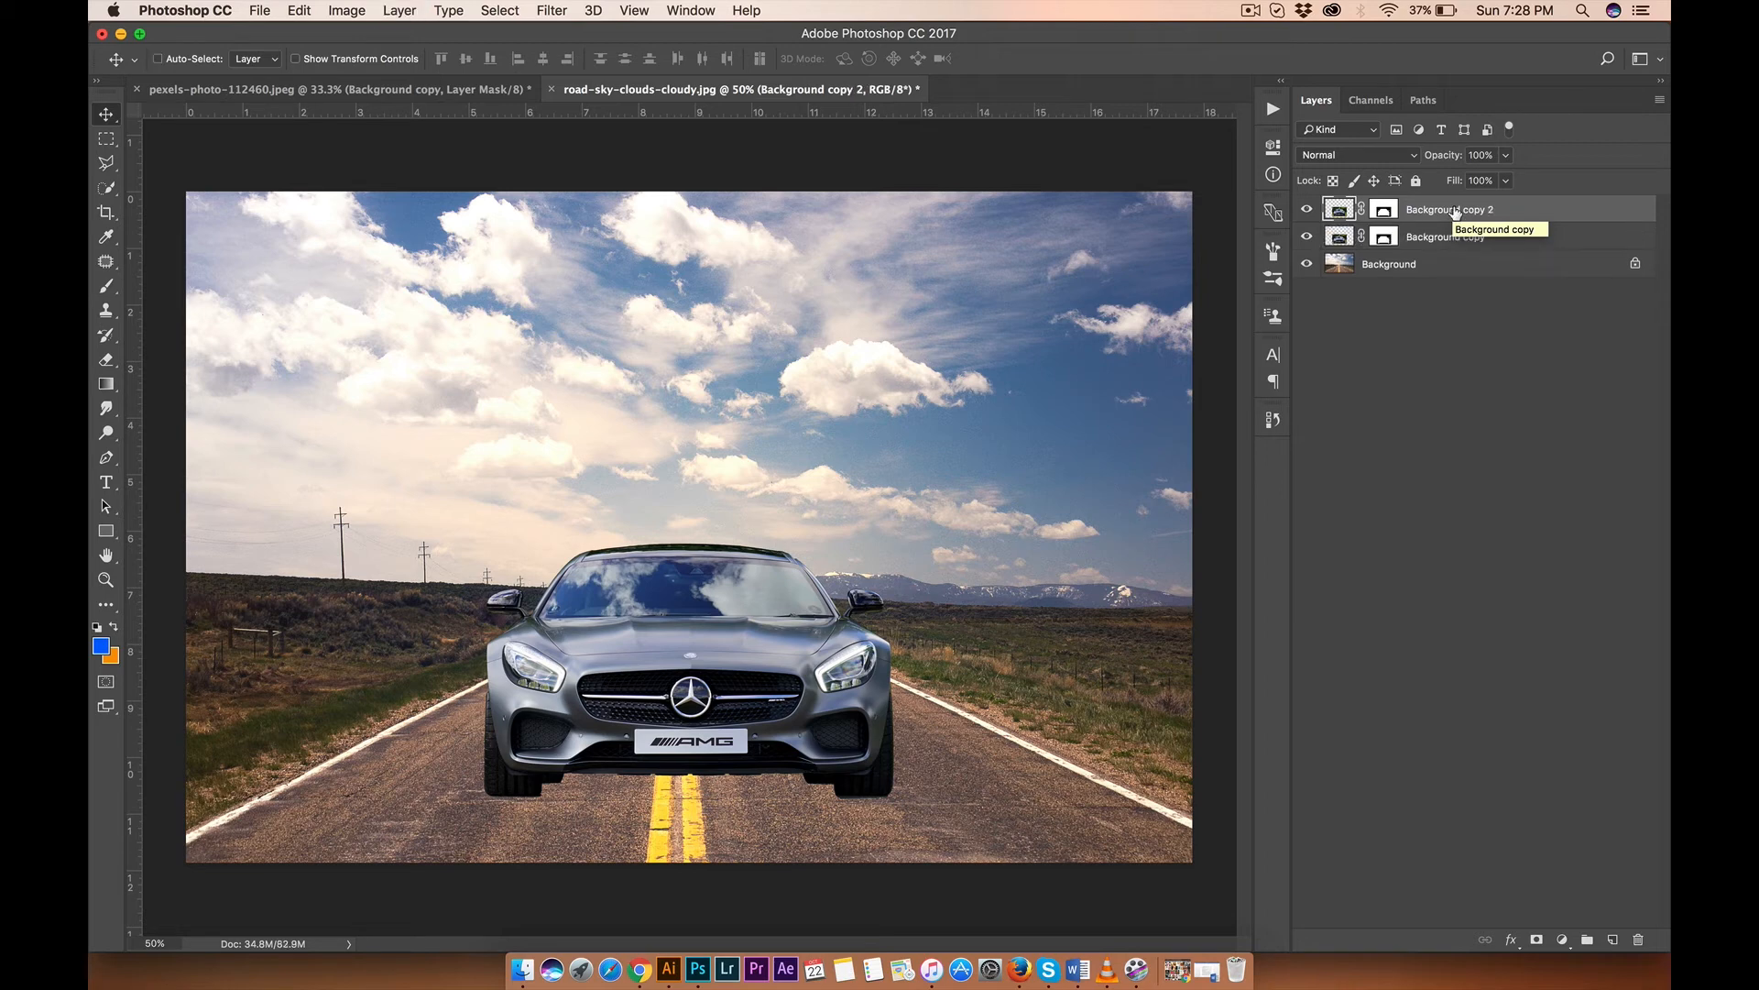
{"action": "left_click", "coordinate": [1388, 212]}
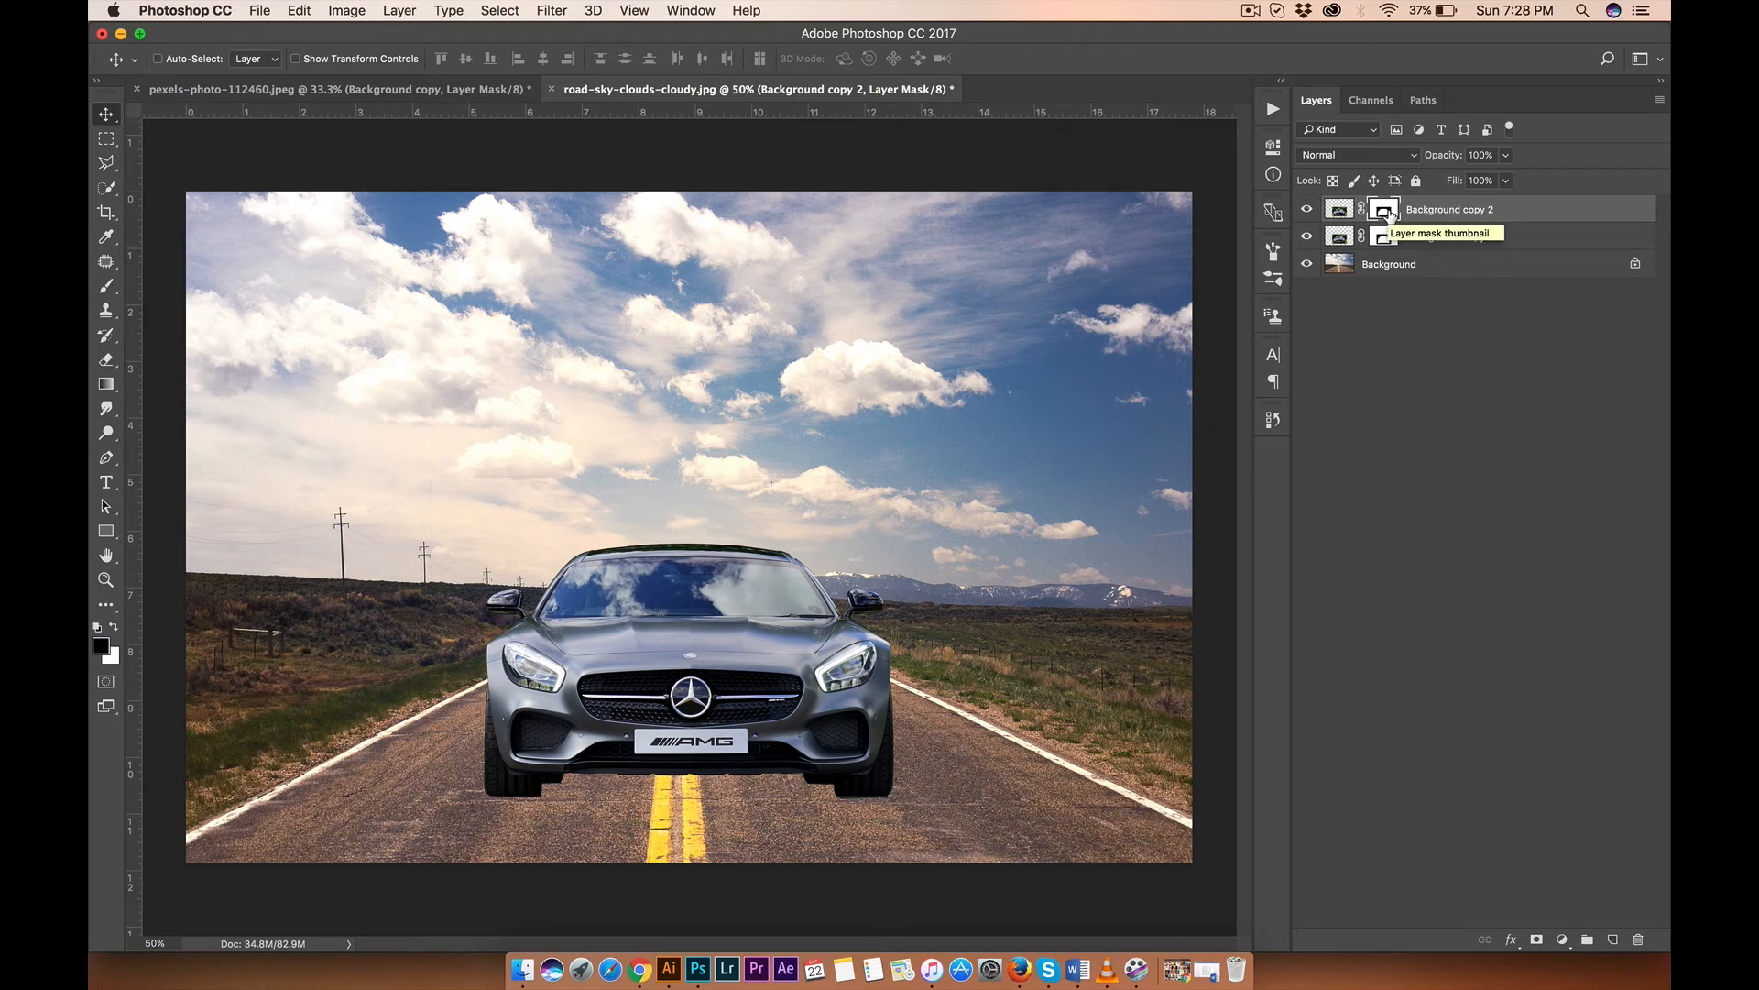
{"action": "left_click", "coordinate": [116, 629]}
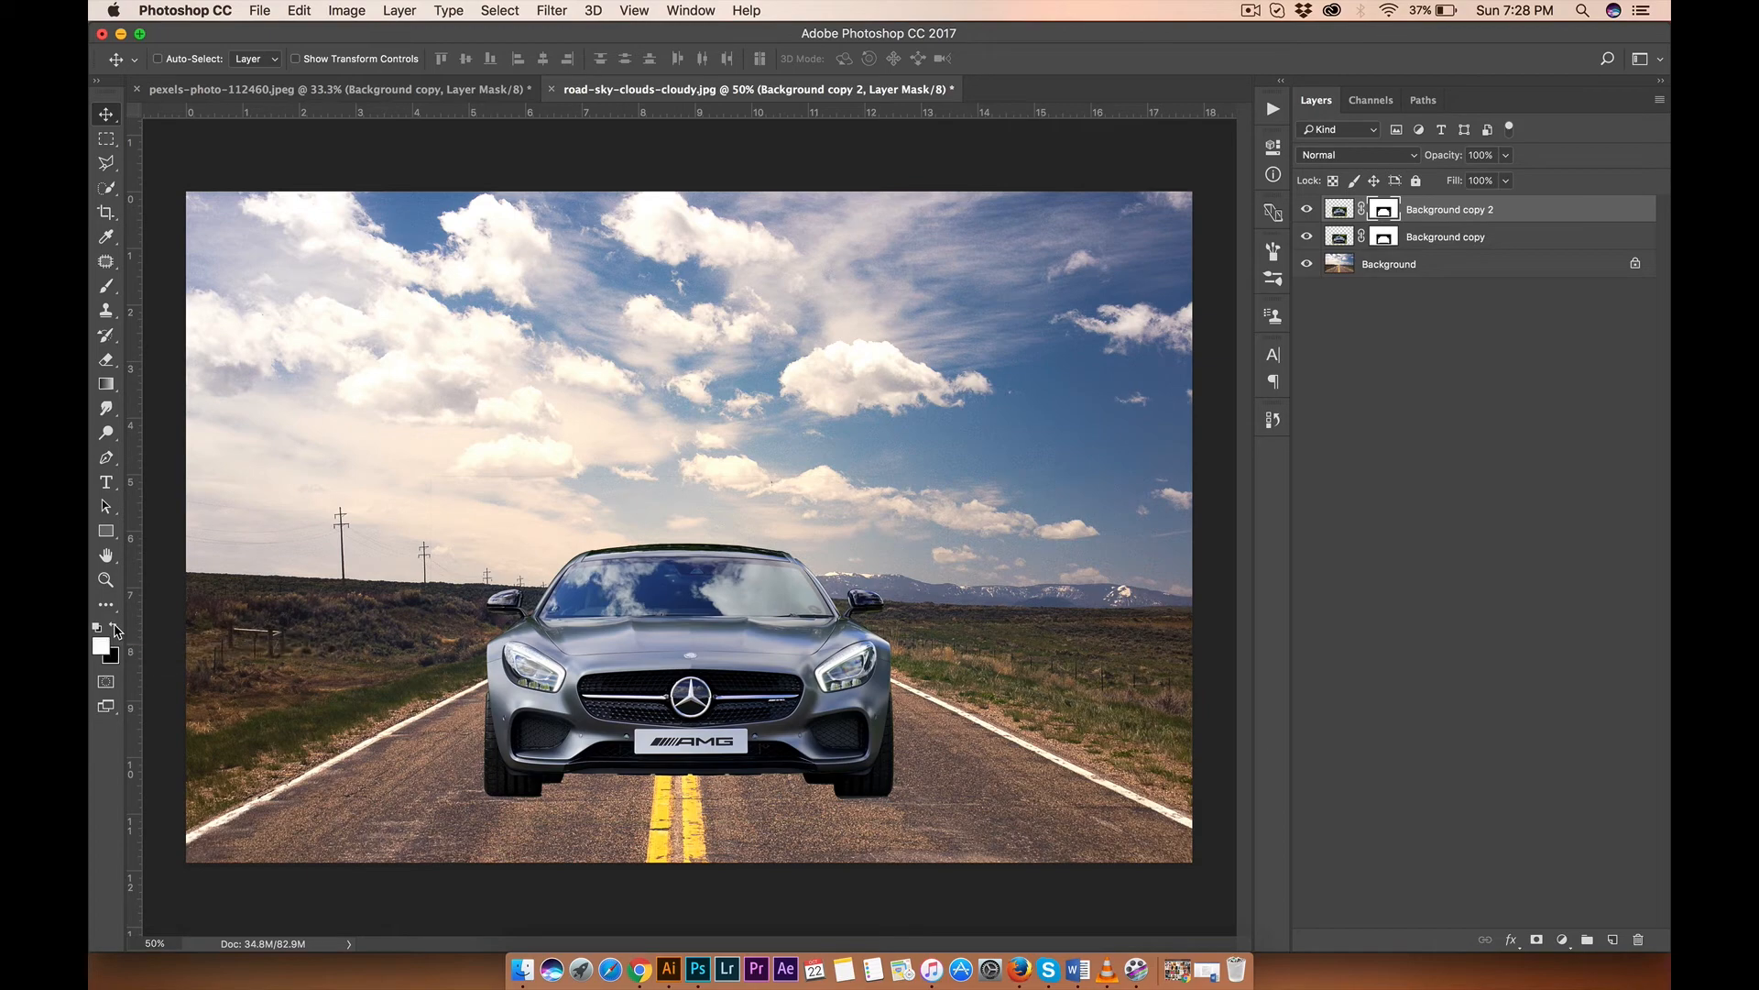
{"action": "left_click", "coordinate": [106, 287]}
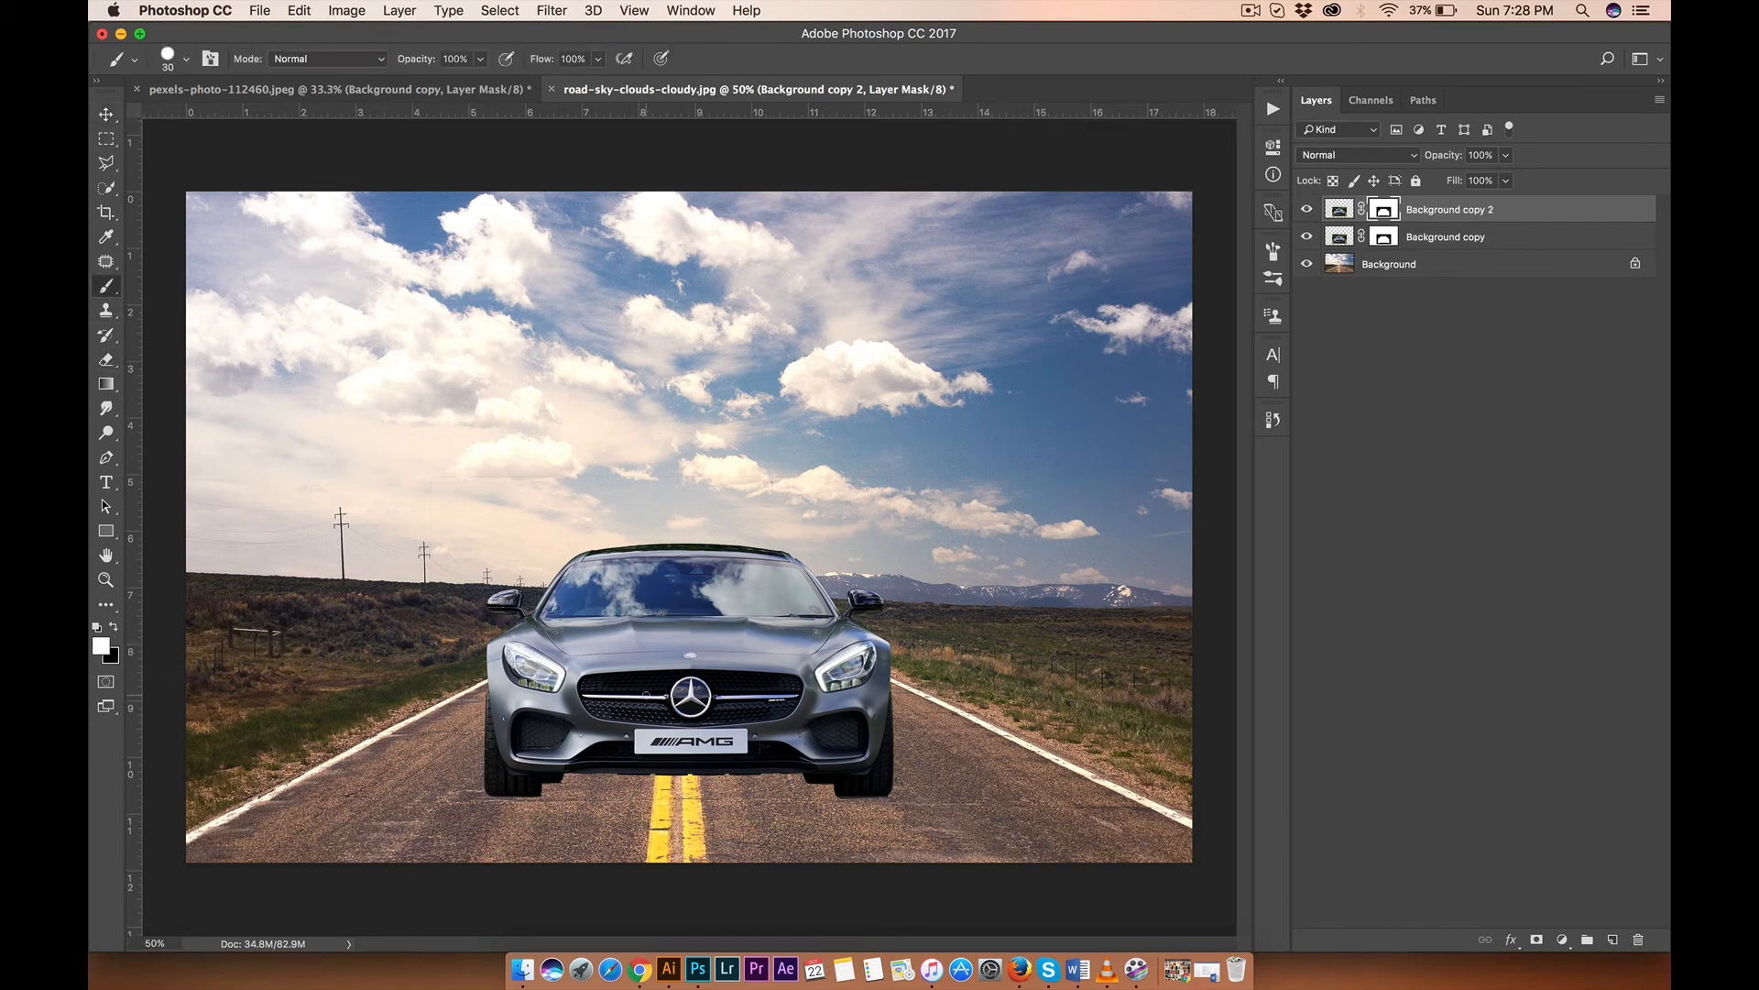
Step: Paint white on the copy's mask beside the front tire to reveal the original shadow under the bumper
{"action": "key", "text": "super+="}
{"action": "key", "text": "super+="}
{"action": "key", "text": "super+="}
{"action": "scroll", "coordinate": [612, 749], "scroll_direction": "down", "scroll_amount": 5}
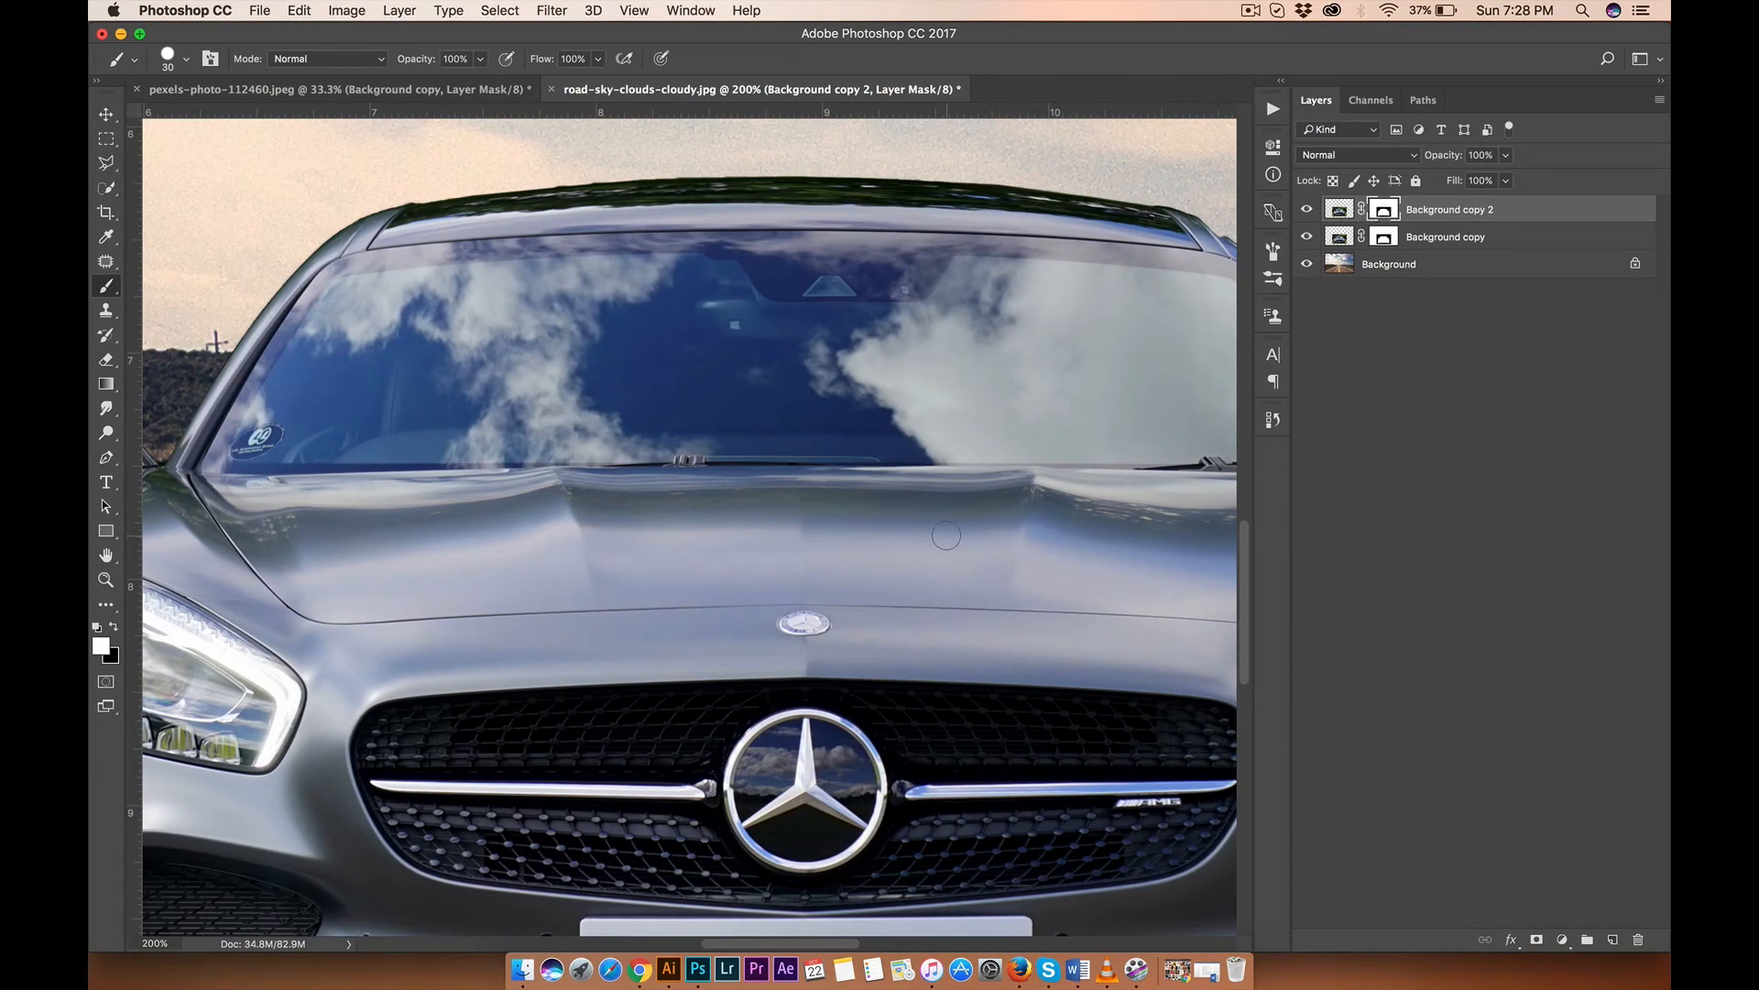
{"action": "scroll", "coordinate": [945, 535], "scroll_direction": "down", "scroll_amount": 10}
{"action": "scroll", "coordinate": [946, 536], "scroll_direction": "left", "scroll_amount": 5}
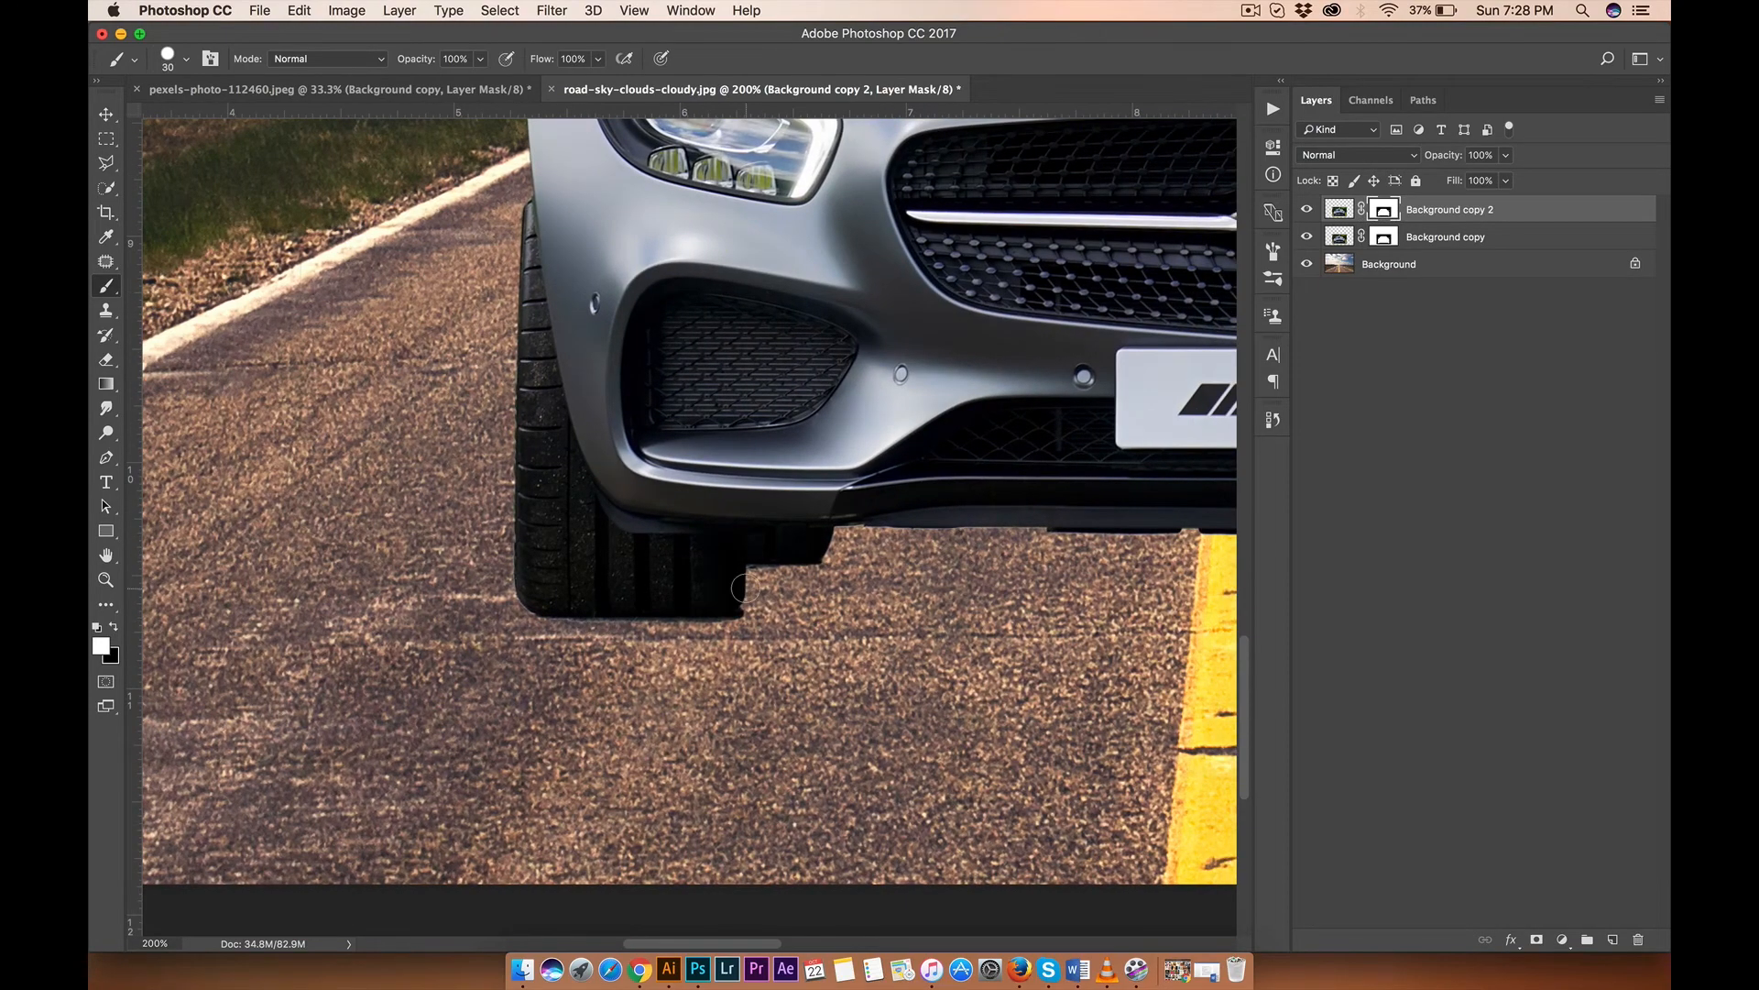
{"action": "mouse_move", "coordinate": [744, 588]}
{"action": "left_mouse_down"}
{"action": "mouse_move", "coordinate": [804, 607]}
{"action": "mouse_move", "coordinate": [711, 607]}
{"action": "mouse_move", "coordinate": [883, 618]}
{"action": "mouse_move", "coordinate": [841, 611]}
{"action": "mouse_move", "coordinate": [932, 602]}
{"action": "mouse_move", "coordinate": [812, 606]}
{"action": "mouse_move", "coordinate": [957, 594]}
{"action": "mouse_move", "coordinate": [885, 607]}
{"action": "left_mouse_up"}
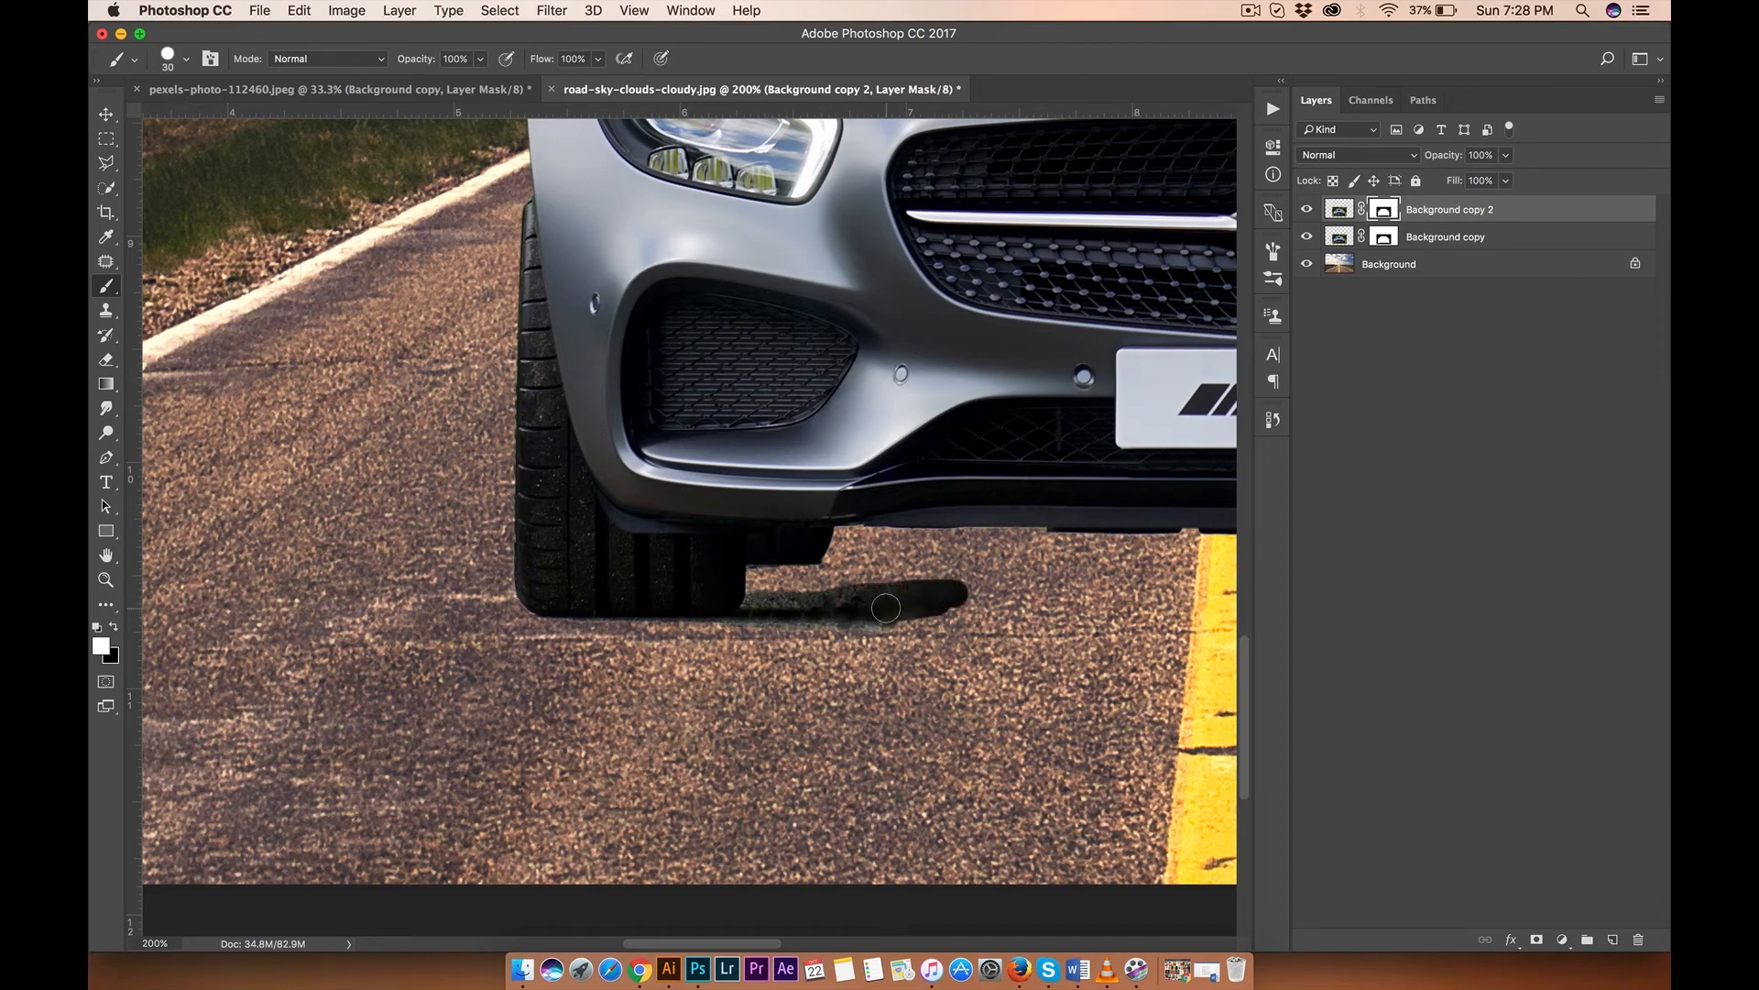
Step: With a 70 px brush at 0% hardness, paint white on the copy's mask to reveal the shadow from the left tire across the yellow center line
{"action": "right_click", "coordinate": [886, 608]}
{"action": "left_click_drag", "start_coordinate": [1006, 696], "coordinate": [964, 694]}
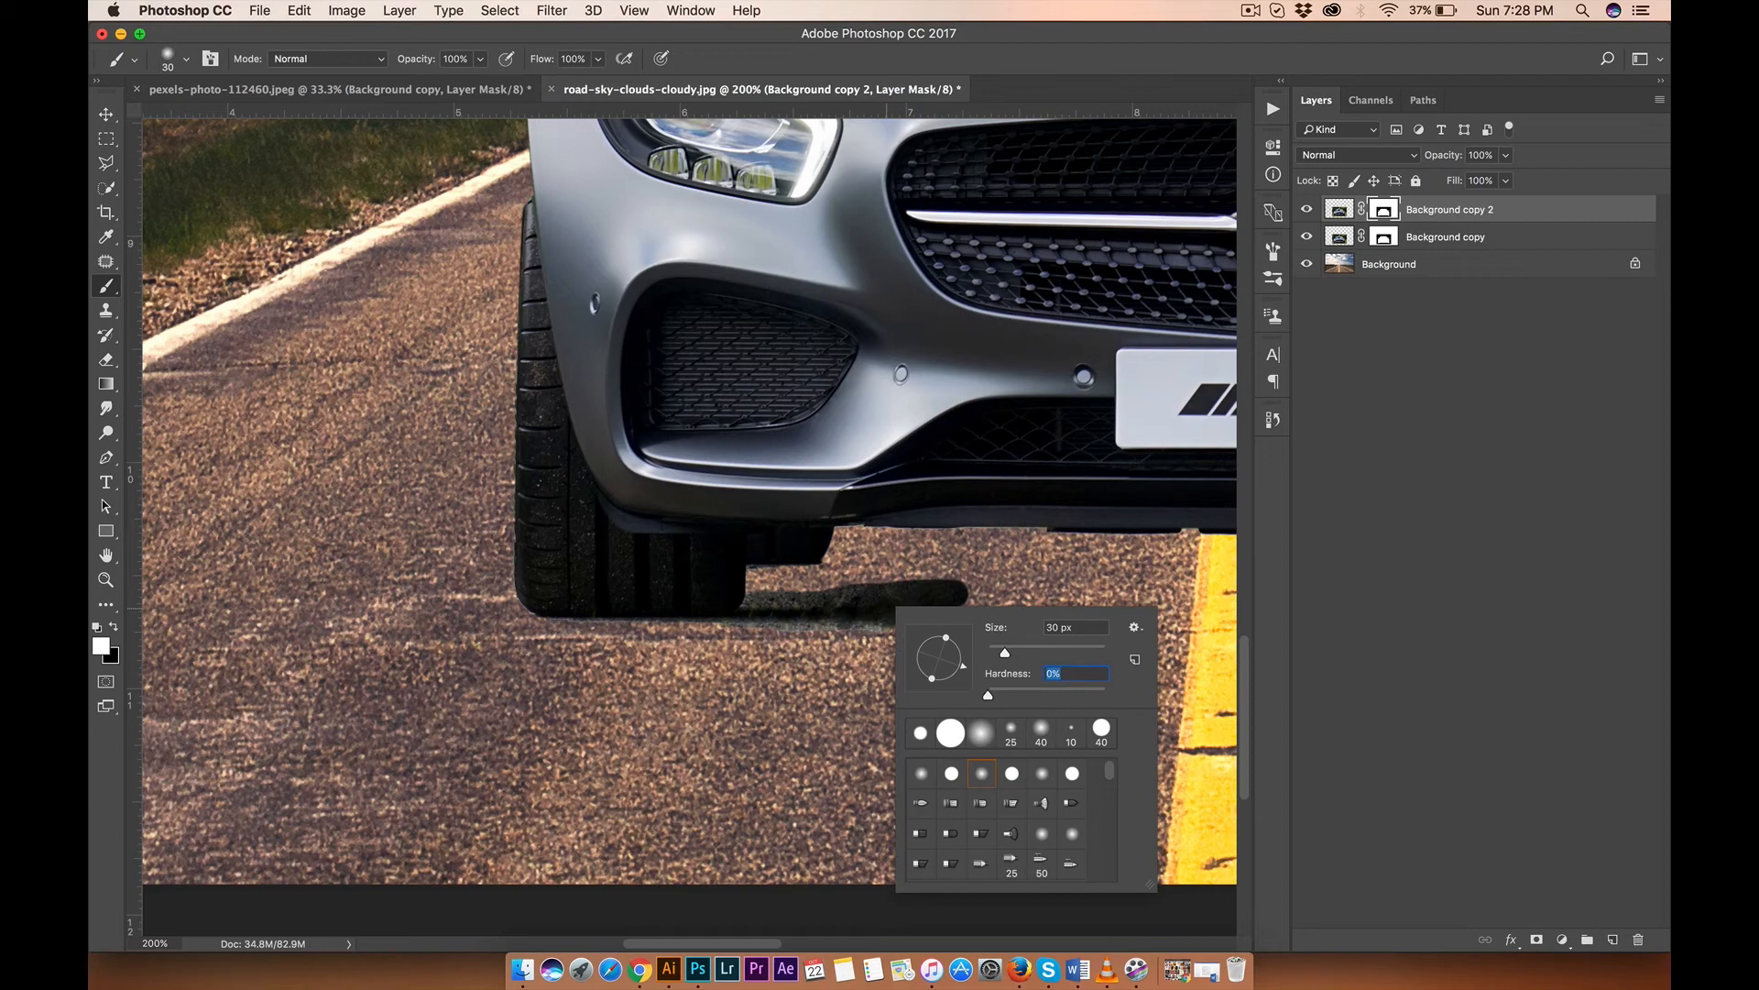
{"action": "key", "text": "Return"}
{"action": "key", "text": "bracketright"}
{"action": "key", "text": "bracketright"}
{"action": "key", "text": "bracketright"}
{"action": "key", "text": "bracketright"}
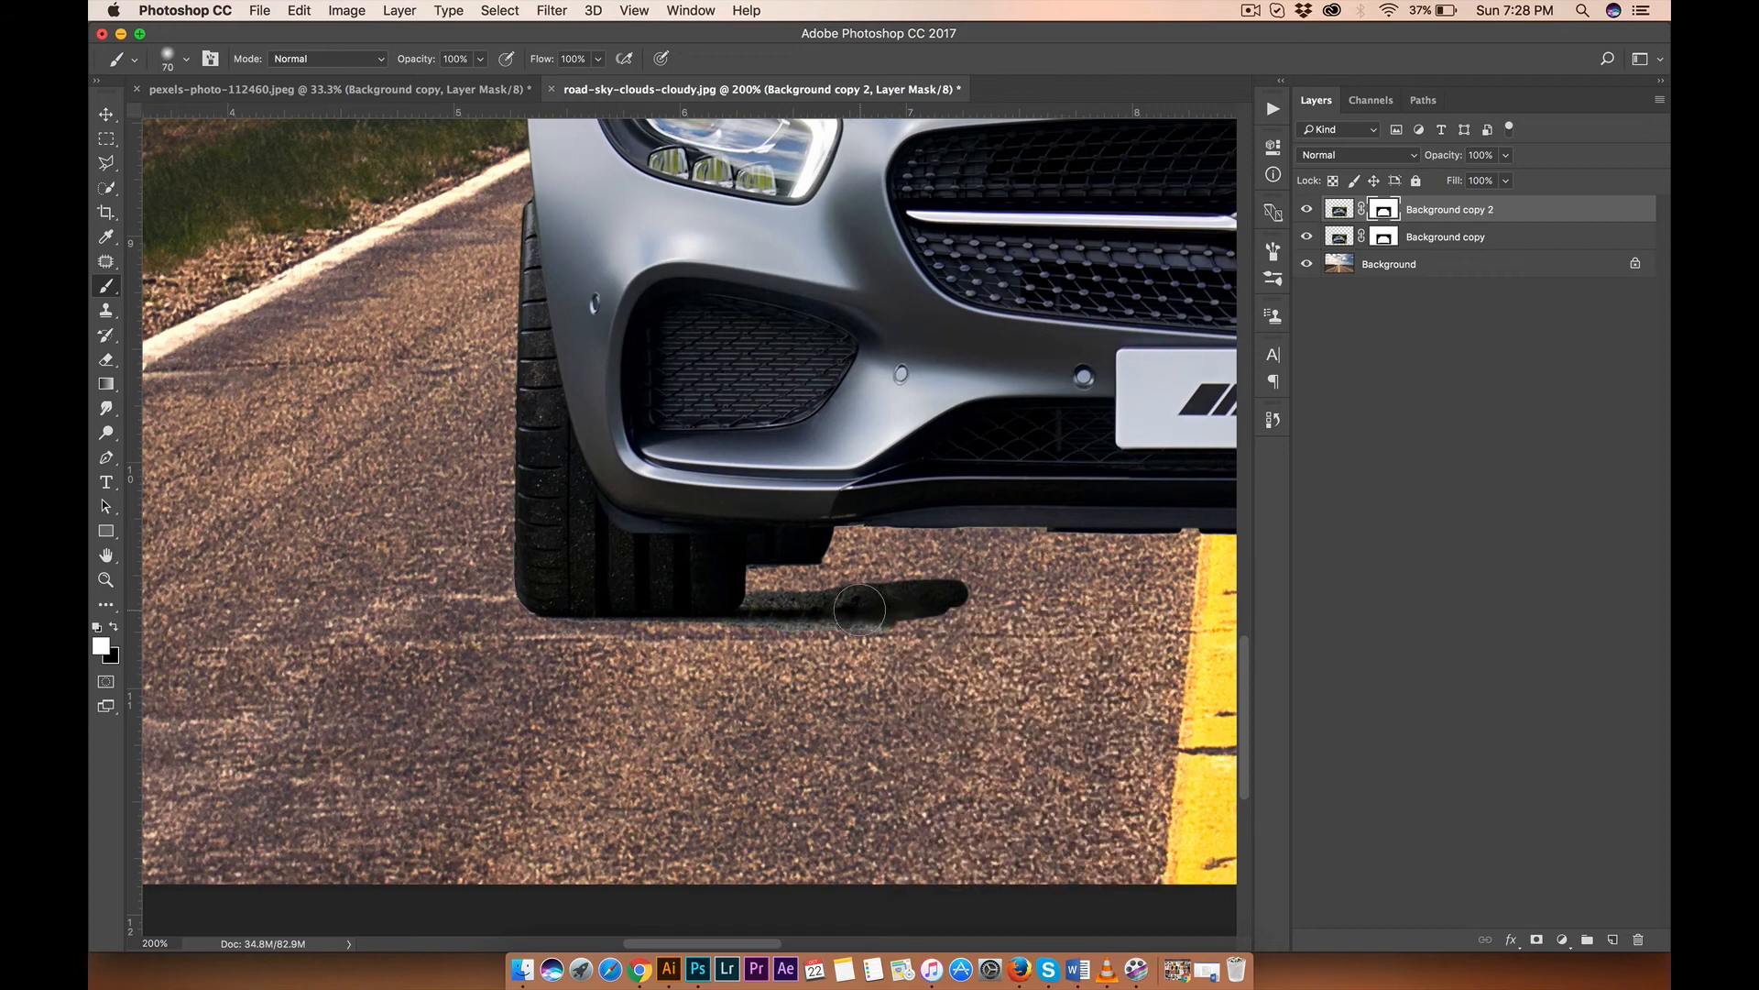
{"action": "left_click_drag", "start_coordinate": [848, 606], "coordinate": [1117, 608]}
{"action": "scroll", "coordinate": [1117, 607], "scroll_direction": "right", "scroll_amount": 5}
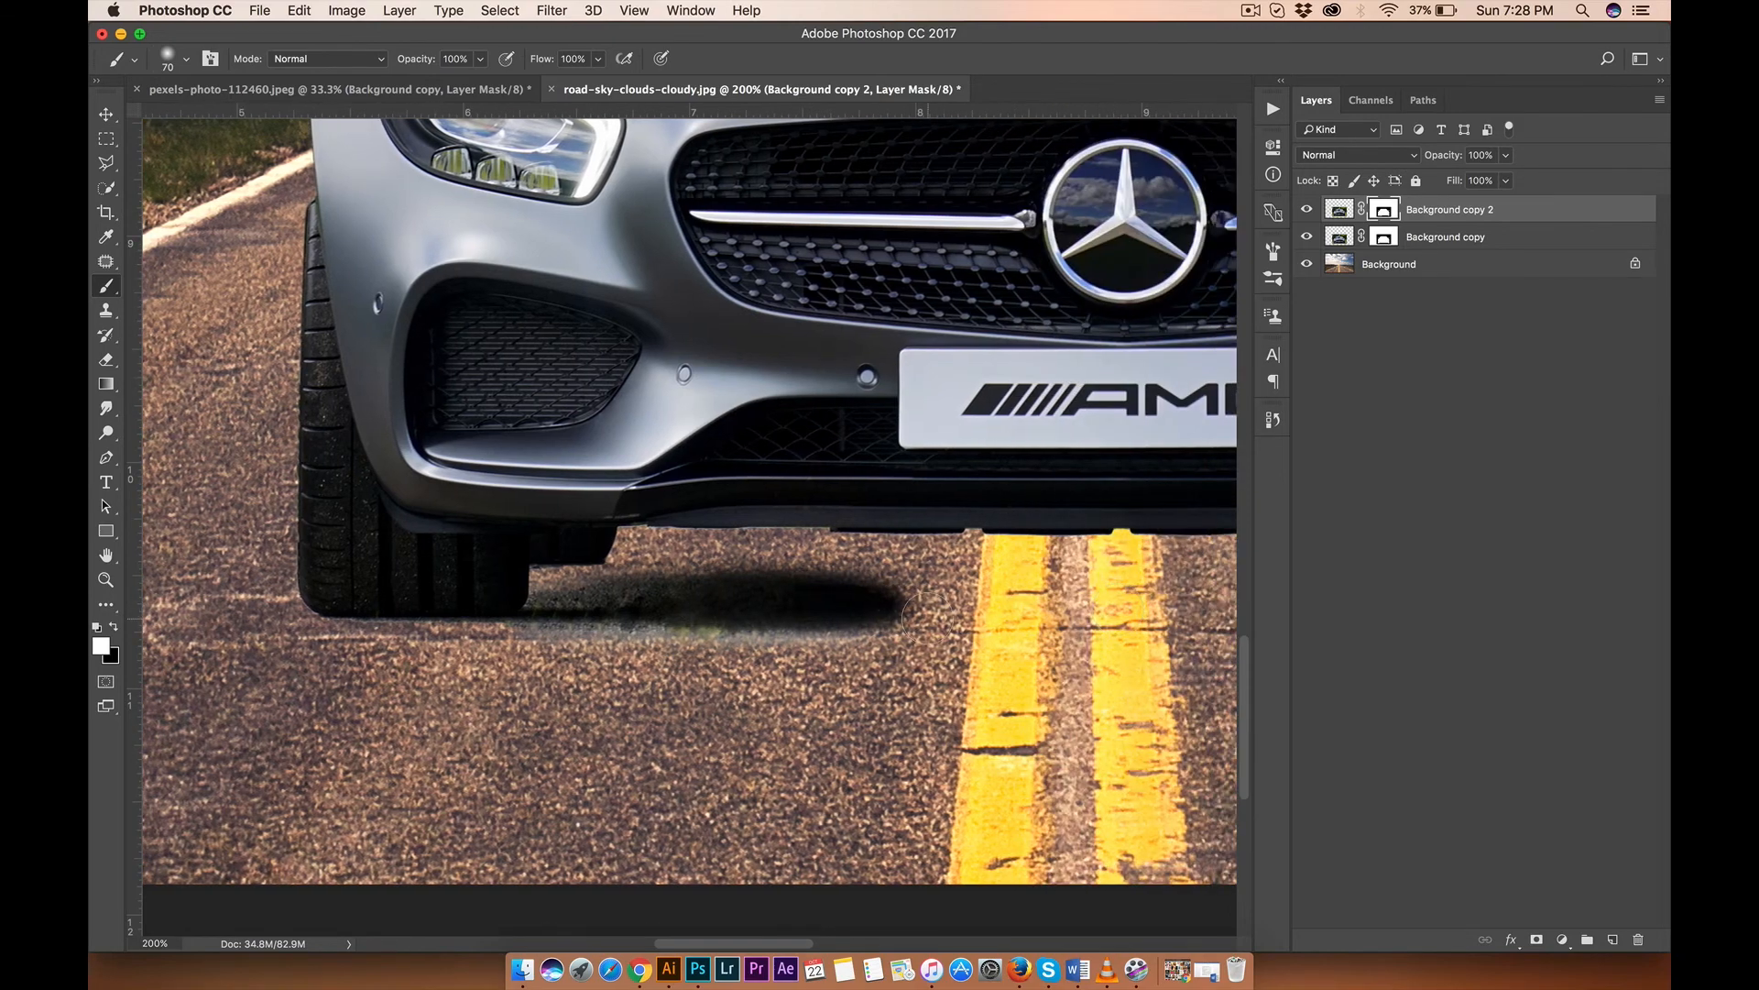
{"action": "mouse_move", "coordinate": [927, 615]}
{"action": "left_mouse_down"}
{"action": "mouse_move", "coordinate": [1032, 604]}
{"action": "mouse_move", "coordinate": [827, 604]}
{"action": "mouse_move", "coordinate": [1064, 573]}
{"action": "mouse_move", "coordinate": [1088, 575]}
{"action": "mouse_move", "coordinate": [1027, 577]}
{"action": "mouse_move", "coordinate": [1120, 594]}
{"action": "left_mouse_up"}
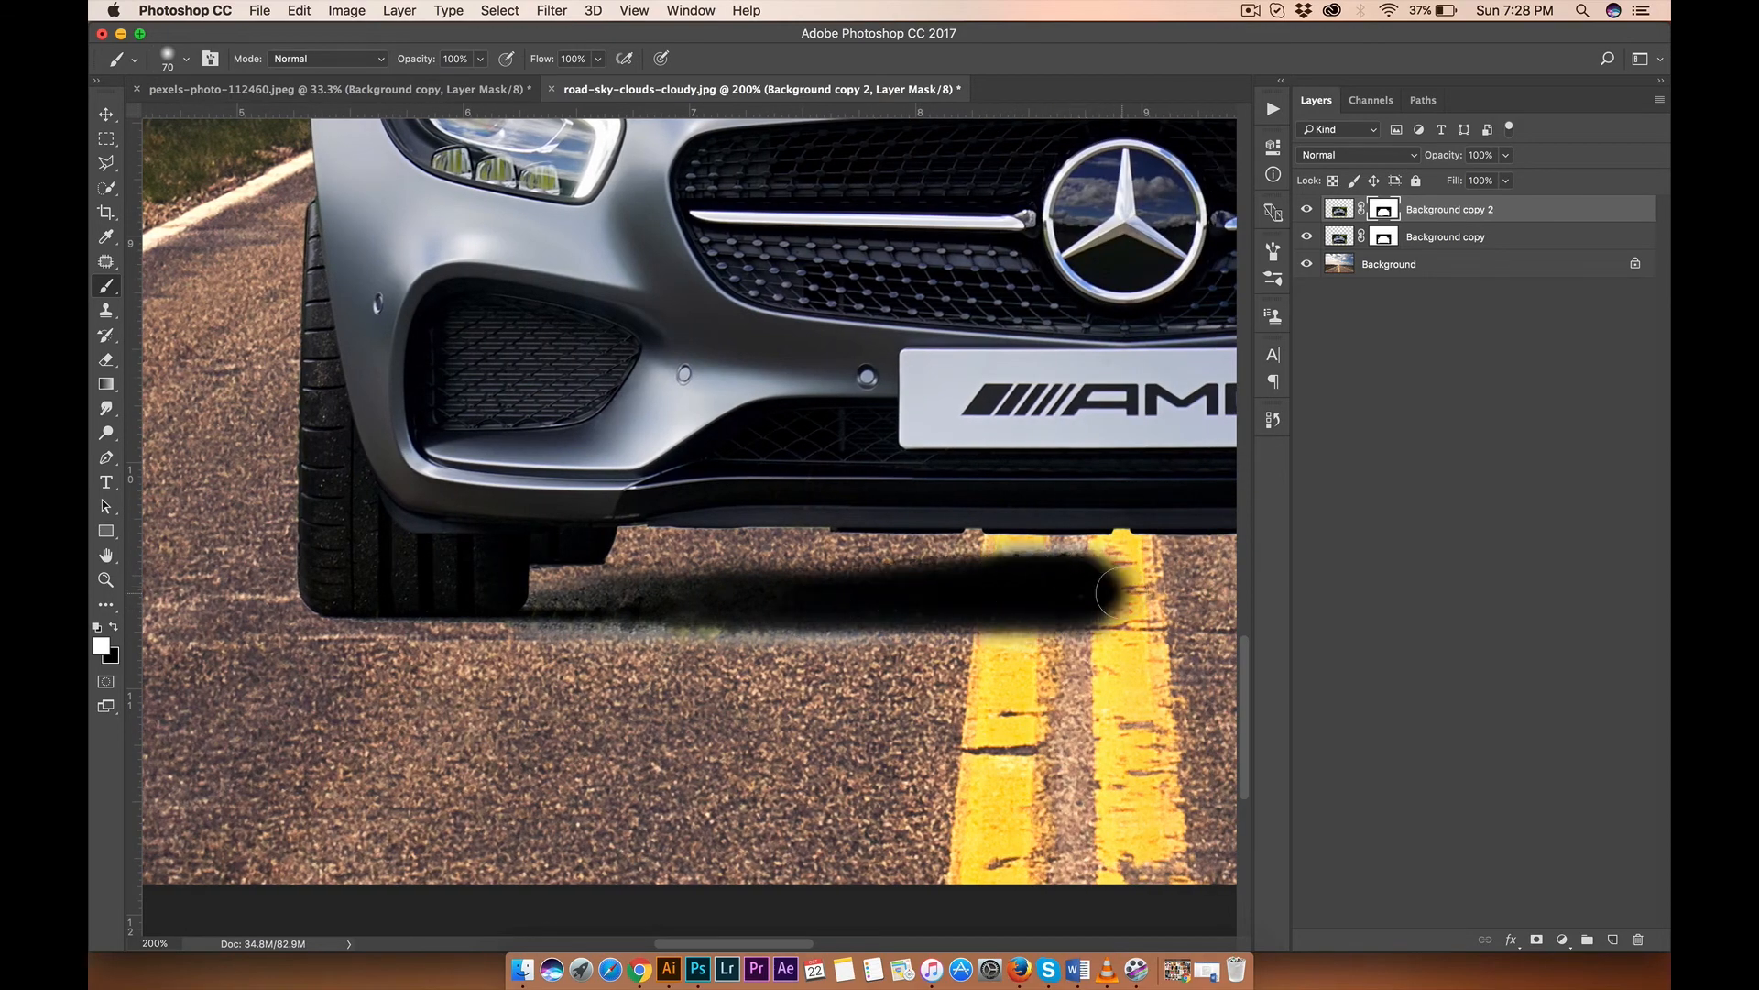
Step: Paint white on the copy's mask from the right front tire toward the center to reveal the rest of the shadow
{"action": "scroll", "coordinate": [1120, 593], "scroll_direction": "right", "scroll_amount": 10}
{"action": "key", "text": "super+minus"}
{"action": "key", "text": "super+minus"}
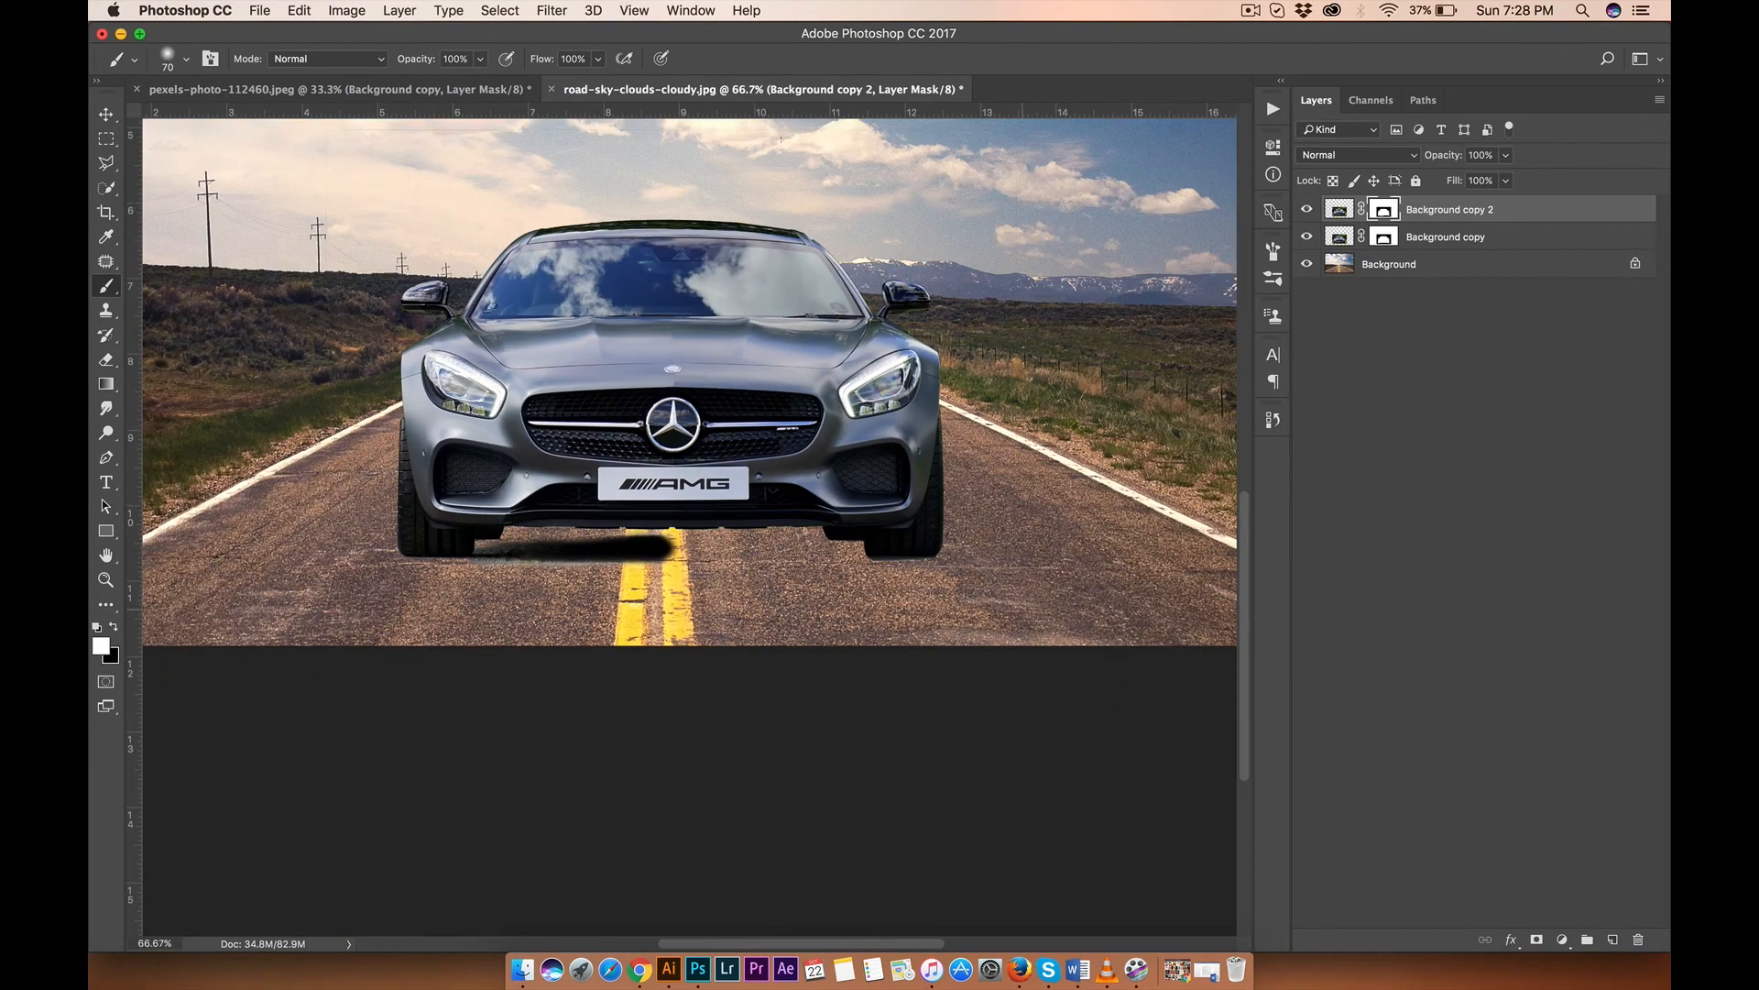
{"action": "mouse_move", "coordinate": [872, 551]}
{"action": "left_mouse_down"}
{"action": "mouse_move", "coordinate": [850, 553]}
{"action": "mouse_move", "coordinate": [924, 552]}
{"action": "mouse_move", "coordinate": [659, 542]}
{"action": "mouse_move", "coordinate": [759, 552]}
{"action": "mouse_move", "coordinate": [604, 558]}
{"action": "left_mouse_up"}
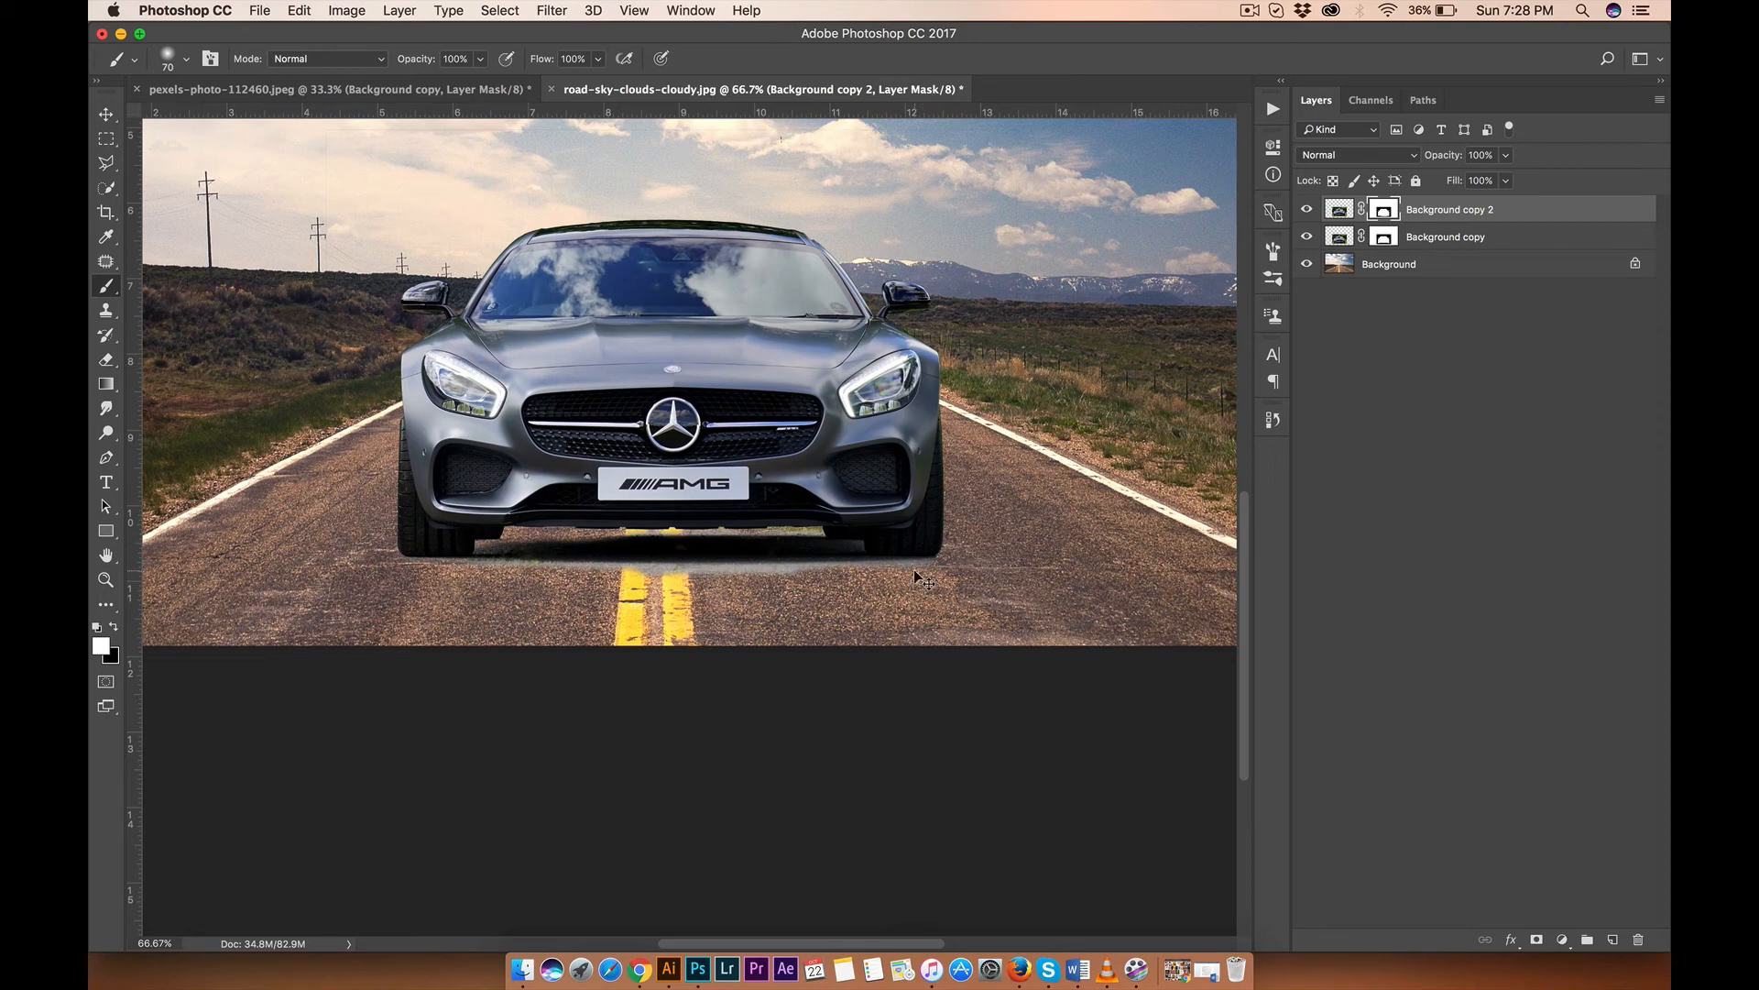
Step: Lower the opacity of the Background copy 2 shadow layer to 85%
{"action": "key", "text": "super+plus"}
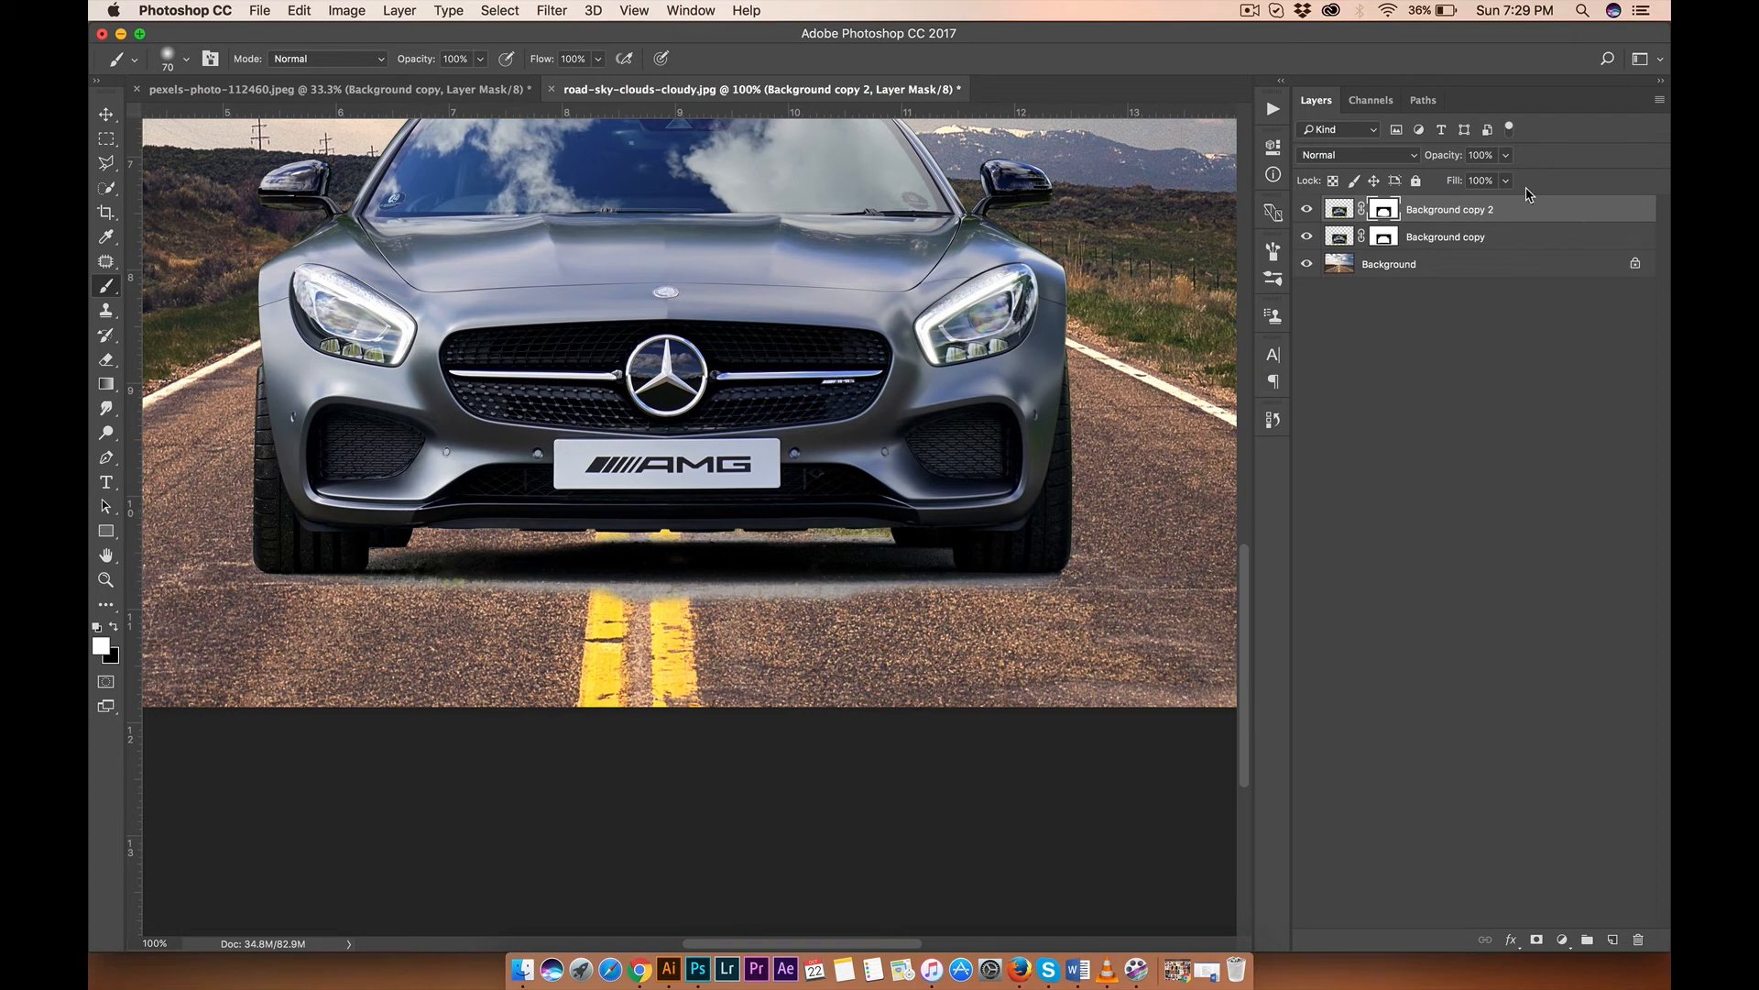
{"action": "left_click", "coordinate": [1504, 157]}
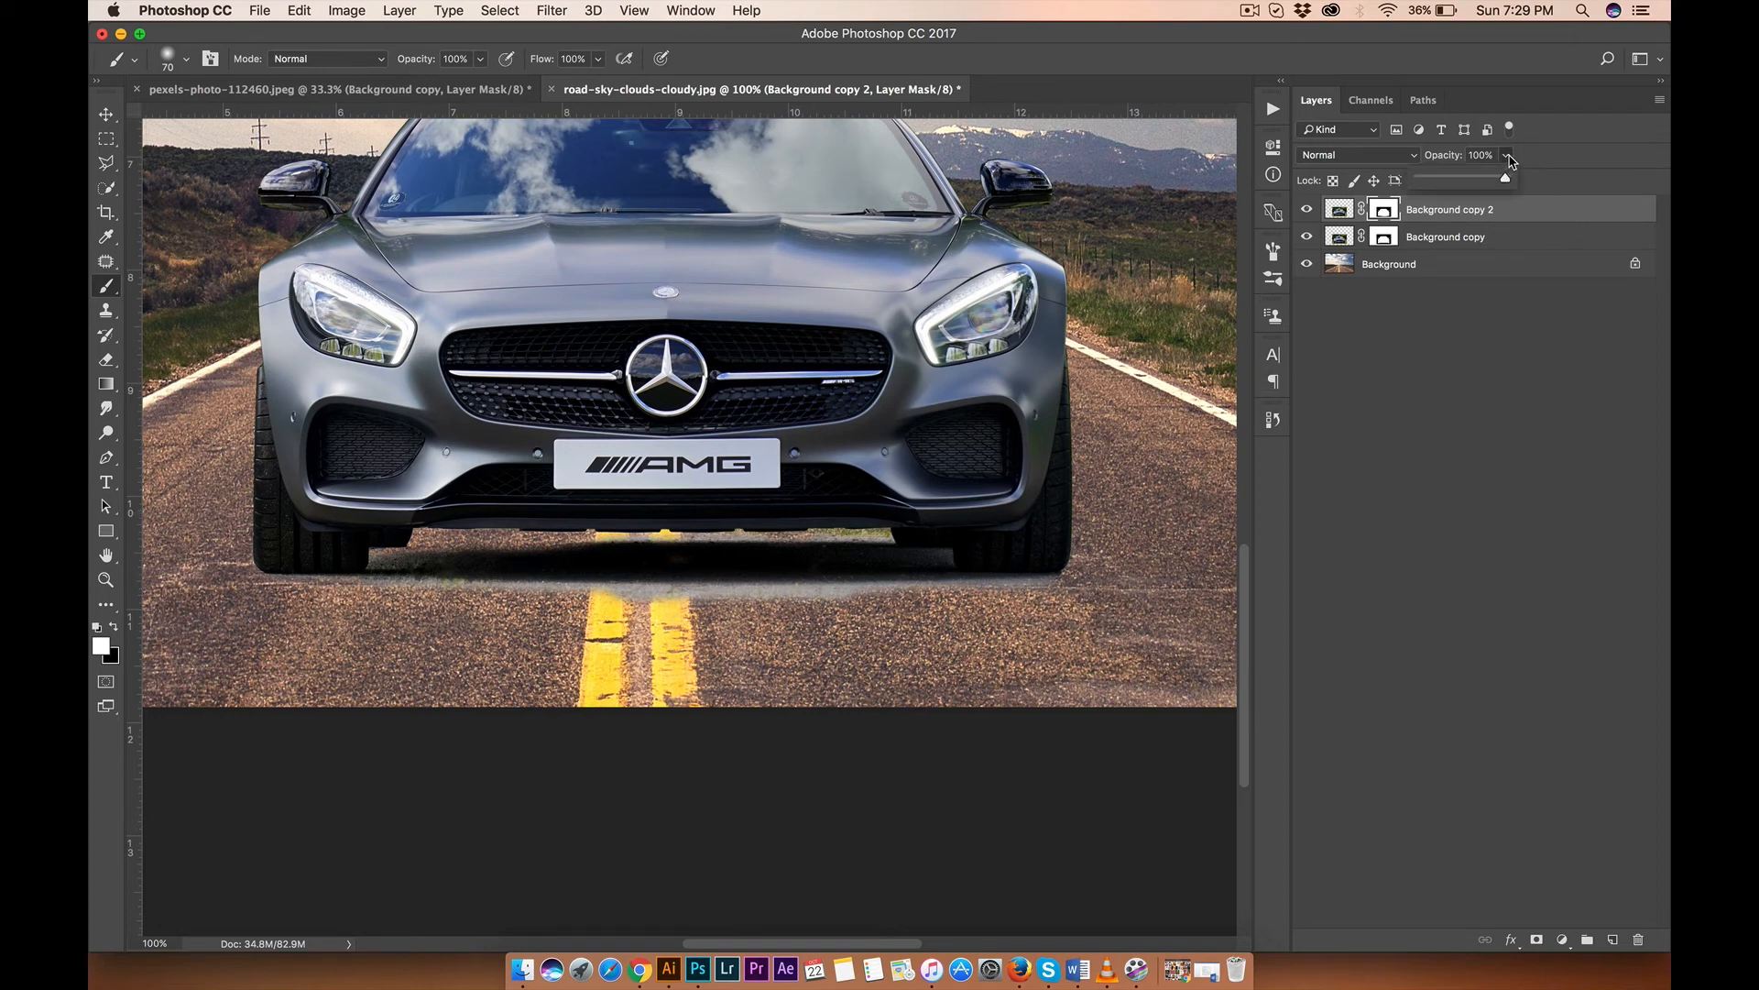
{"action": "mouse_move", "coordinate": [1505, 177]}
{"action": "left_mouse_down"}
{"action": "mouse_move", "coordinate": [1481, 183]}
{"action": "mouse_move", "coordinate": [1495, 183]}
{"action": "left_mouse_up"}
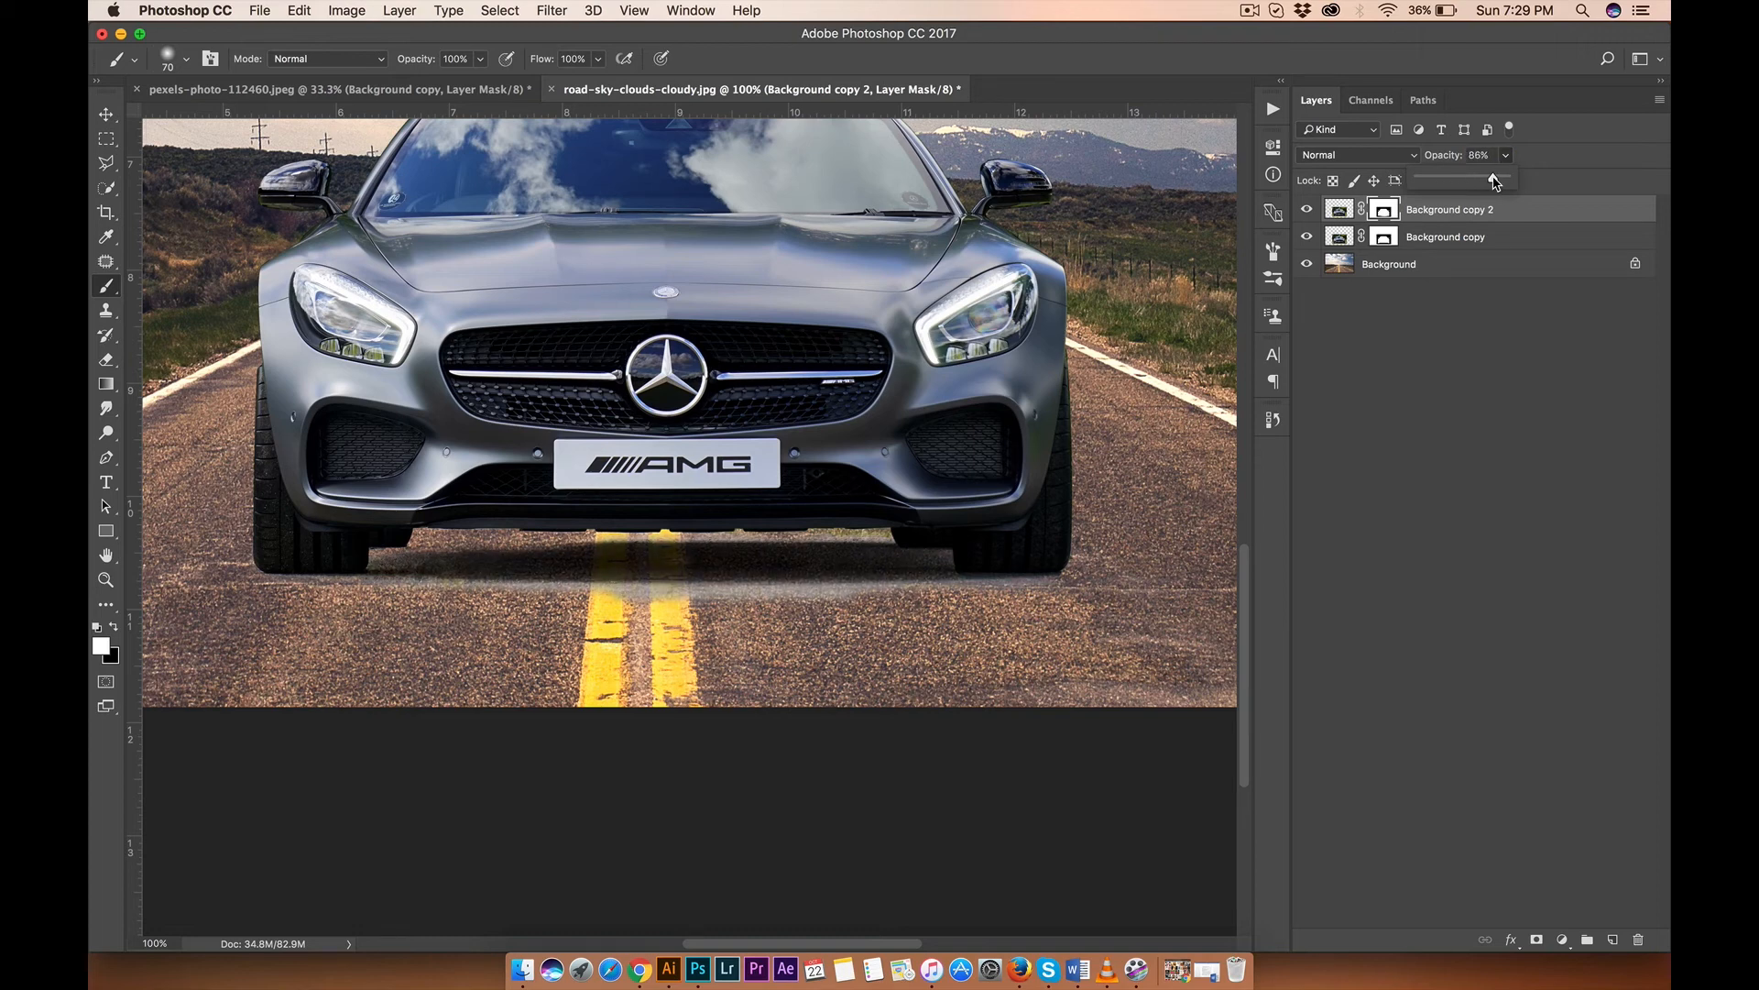
{"action": "left_click", "coordinate": [1535, 167]}
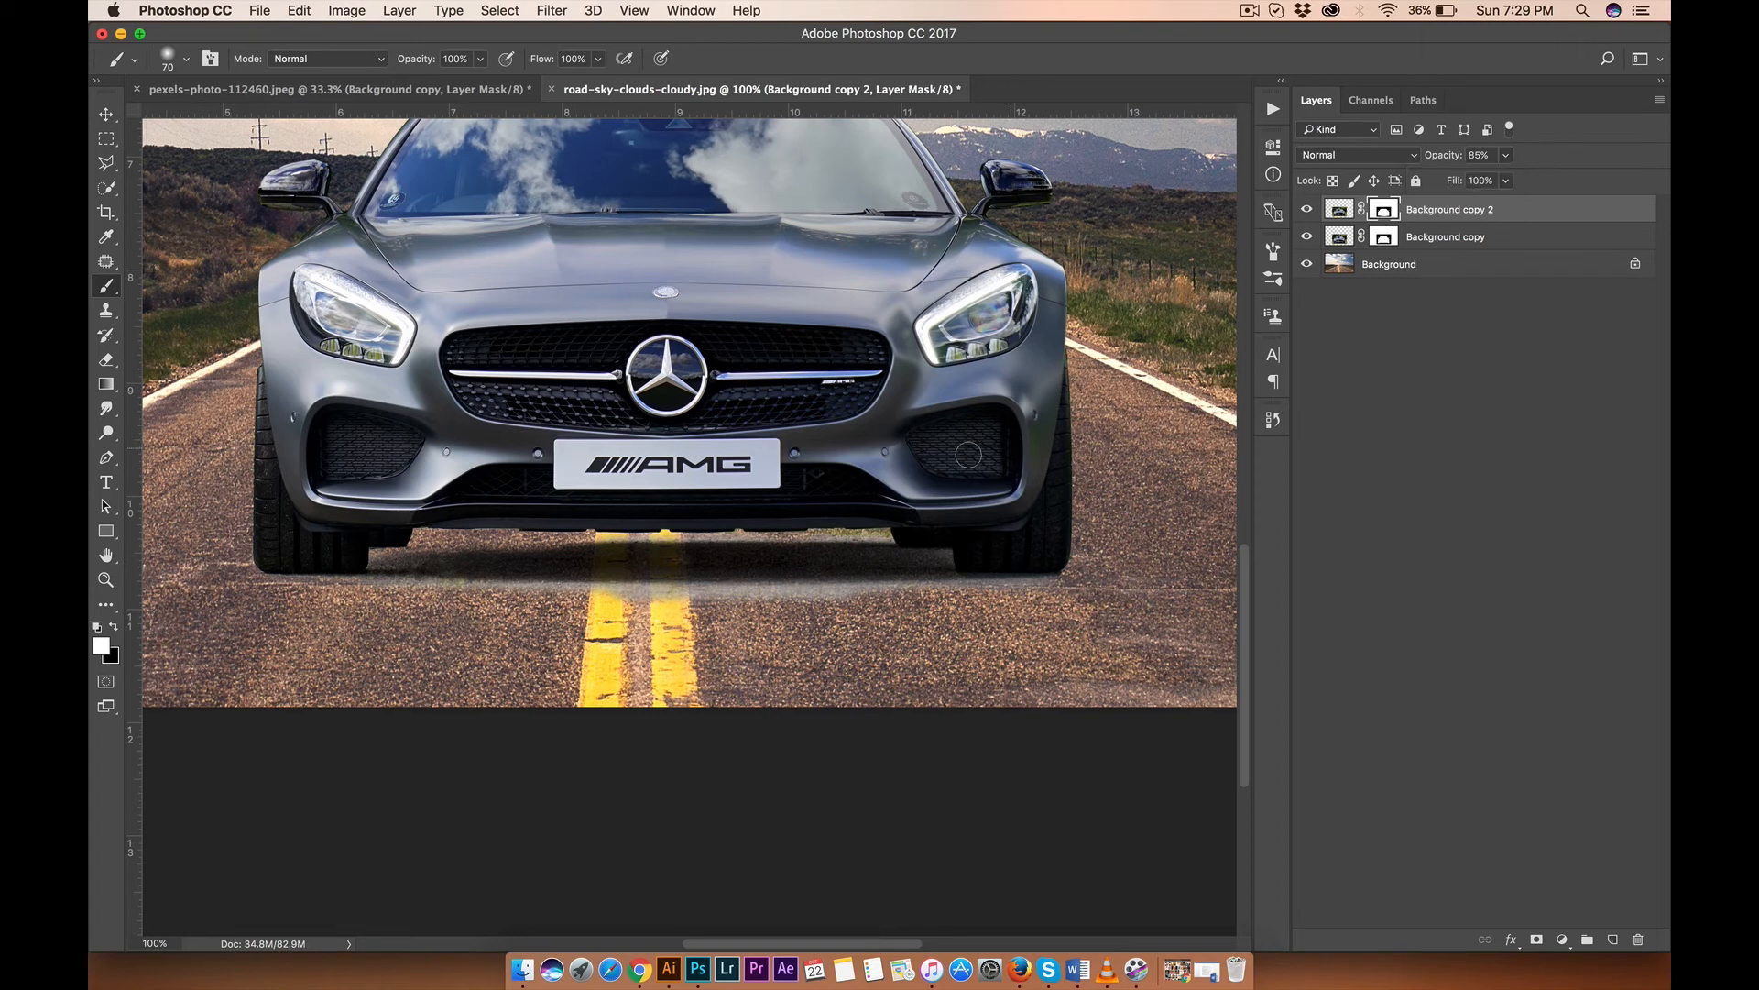
Step: Paint black on the shadow layer's mask along the shadow's lower edge to hide the leftover light pavement up to the right tire
{"action": "left_click", "coordinate": [114, 626]}
{"action": "key", "text": "super+z"}
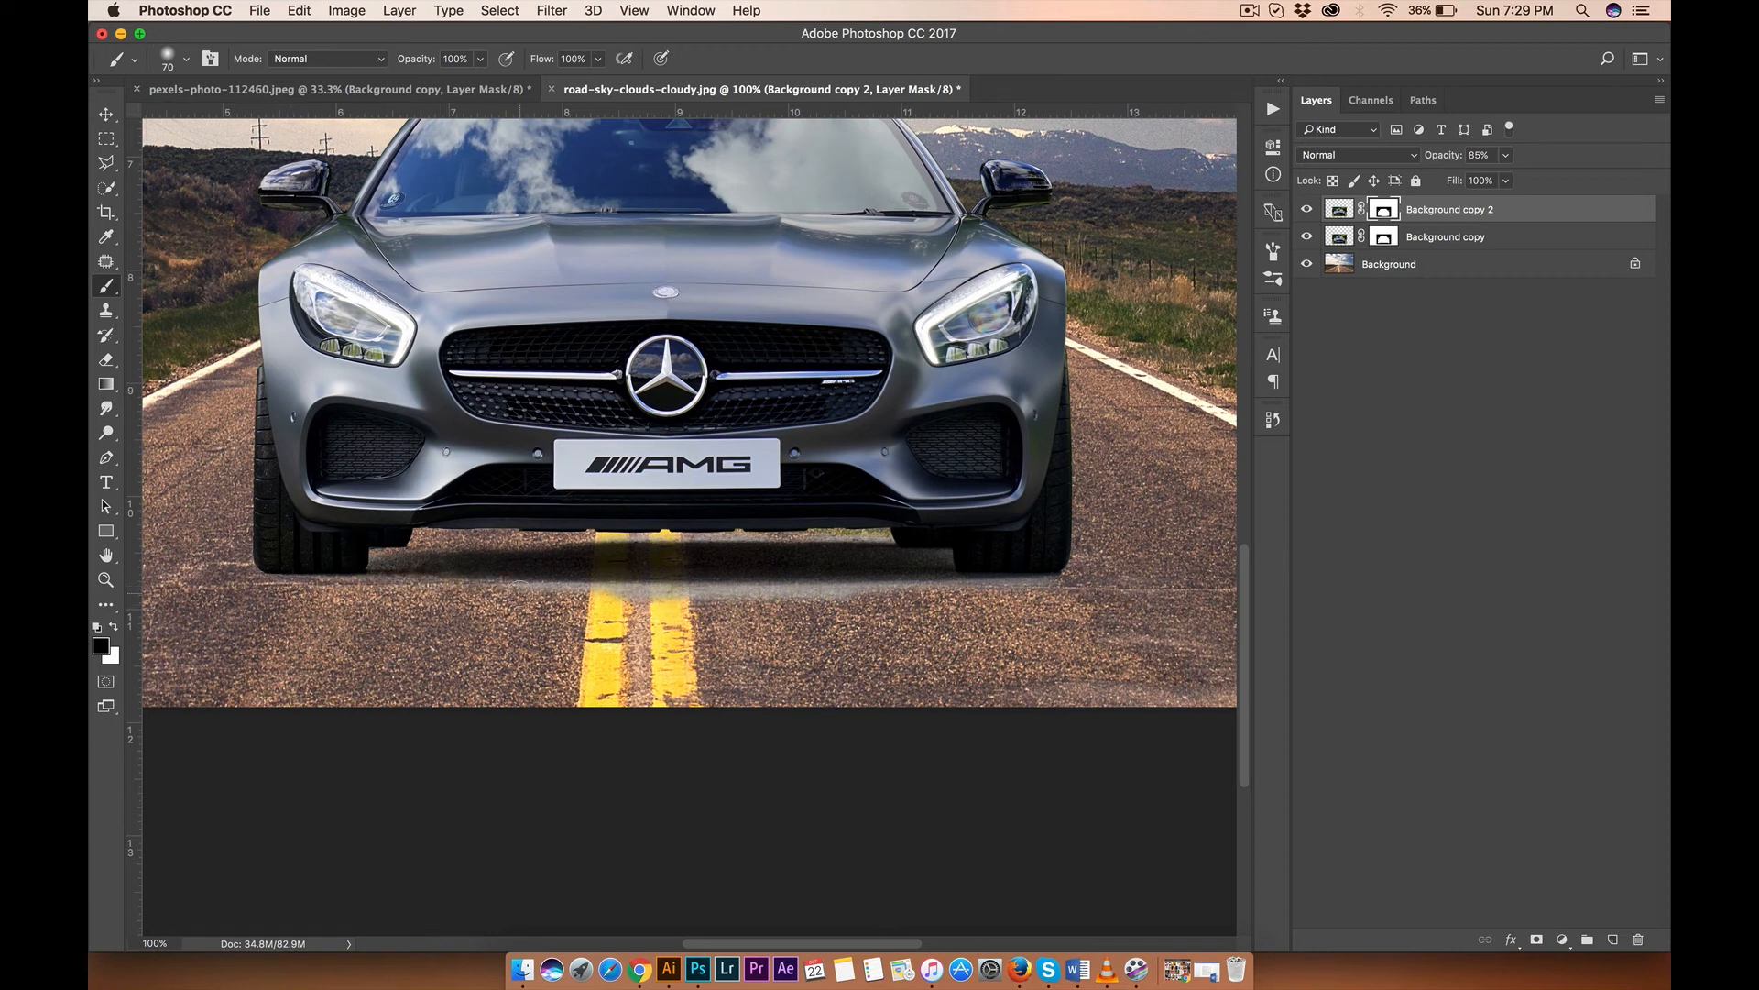
{"action": "left_click", "coordinate": [675, 599], "text": "shift"}
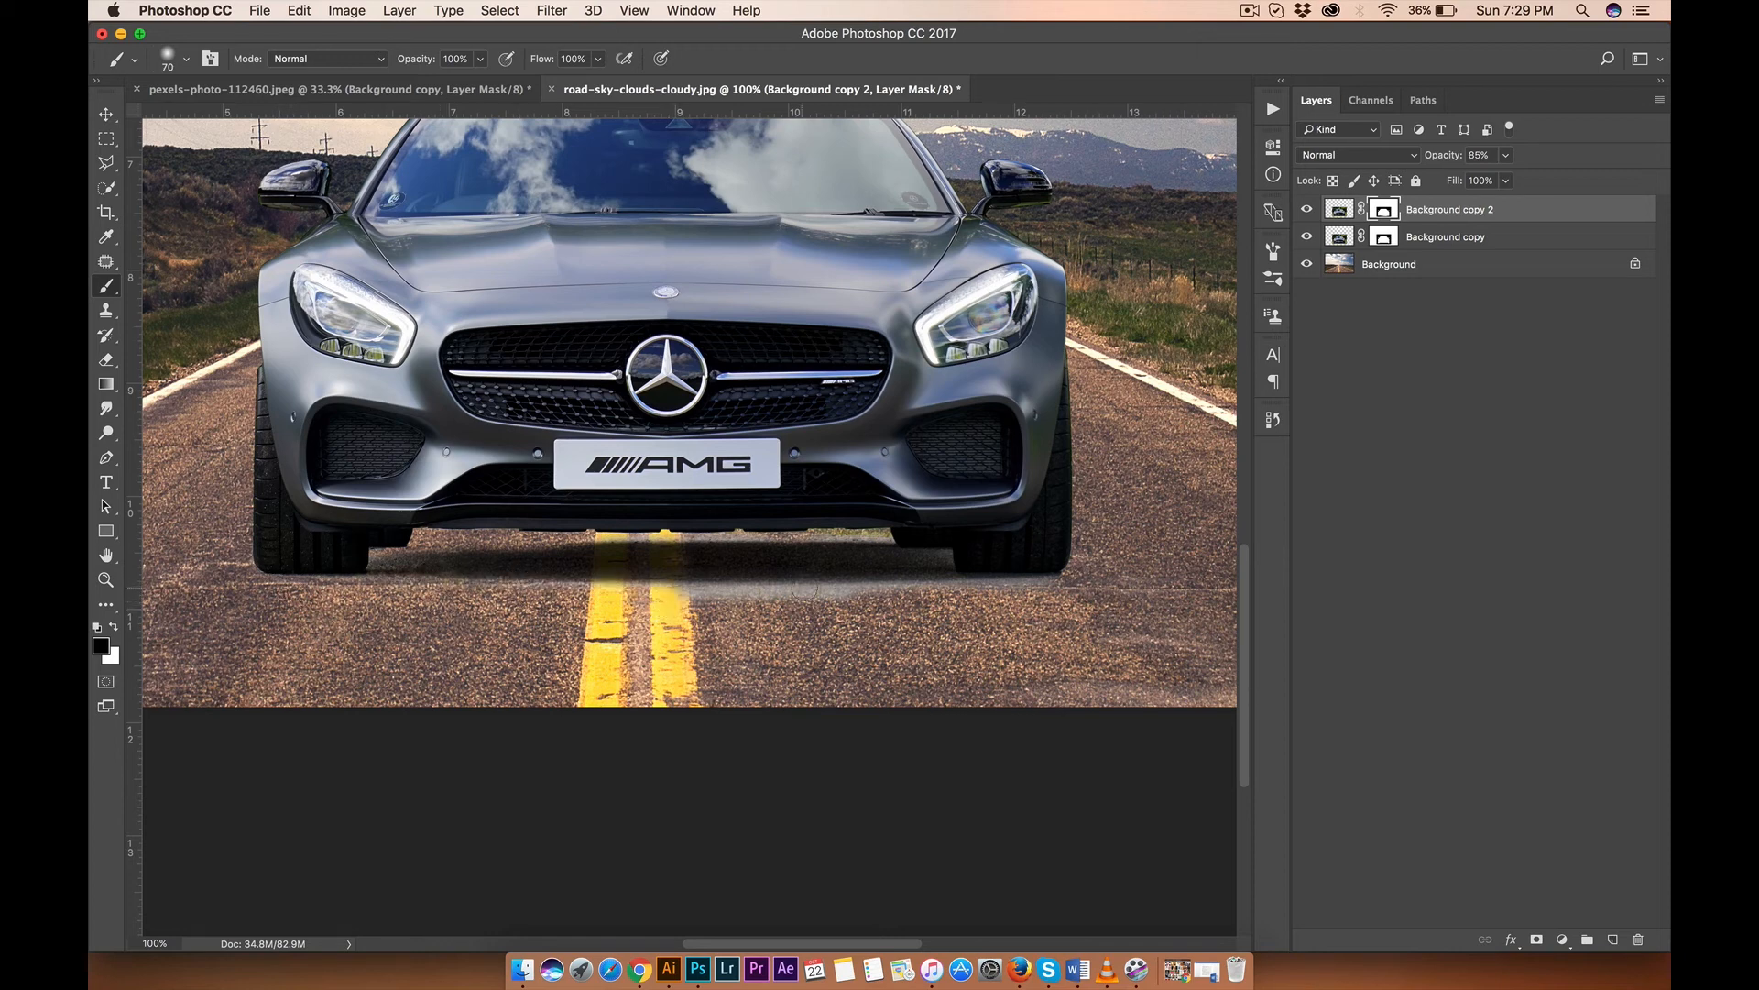
{"action": "left_click", "coordinate": [831, 592], "text": "shift"}
{"action": "left_click", "coordinate": [973, 590], "text": "shift"}
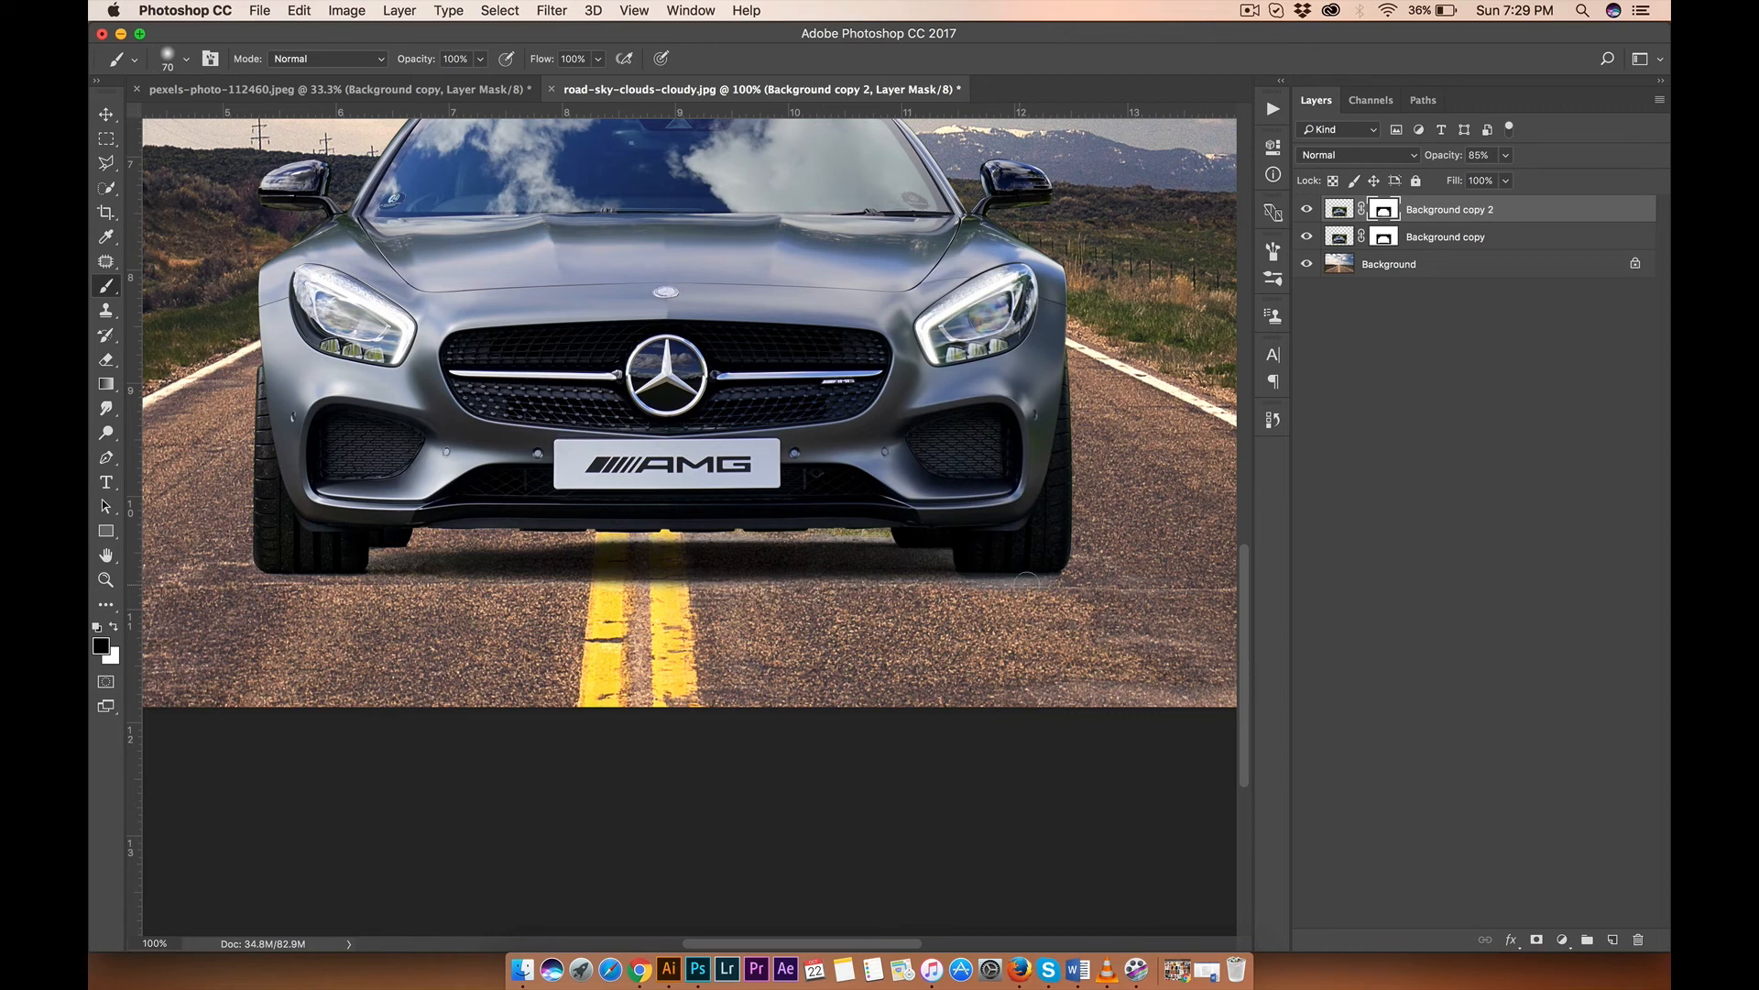
{"action": "left_click", "coordinate": [1061, 582], "text": "shift"}
Step: Paint black on the mask along the underside of the bumper toward the left tire to clear the remnants there
{"action": "left_click", "coordinate": [693, 528], "text": "shift"}
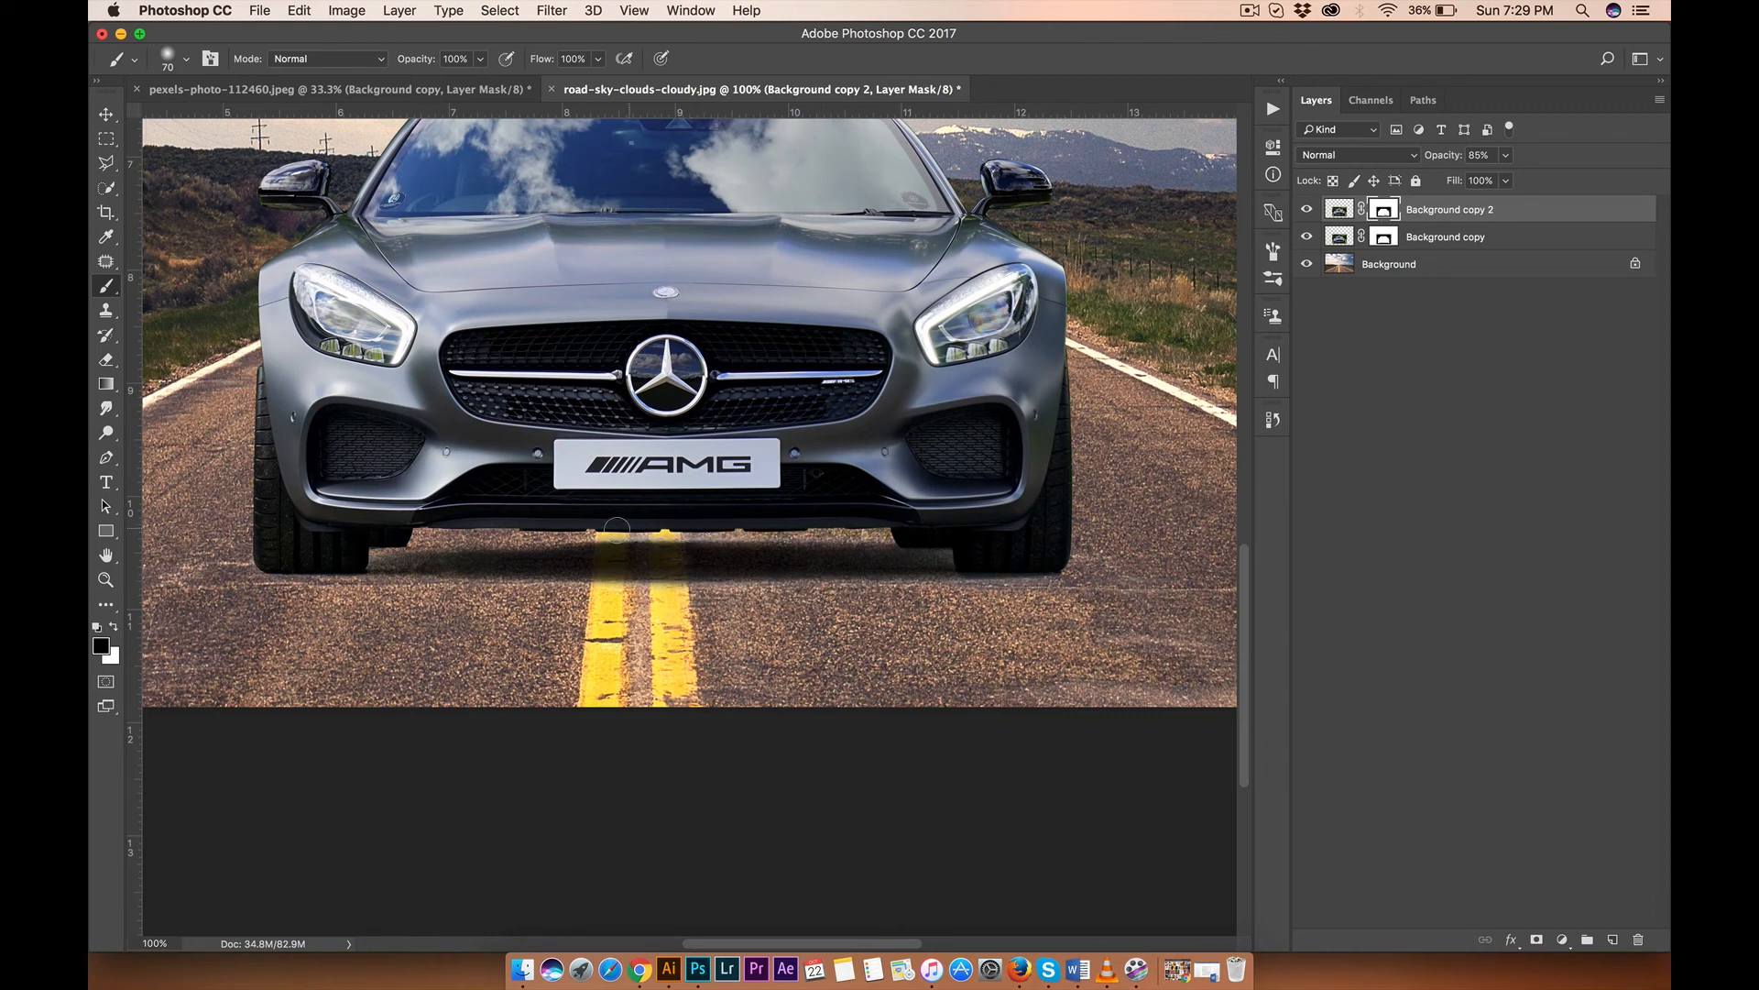
{"action": "left_click", "coordinate": [567, 533], "text": "shift"}
{"action": "left_click", "coordinate": [465, 536], "text": "shift"}
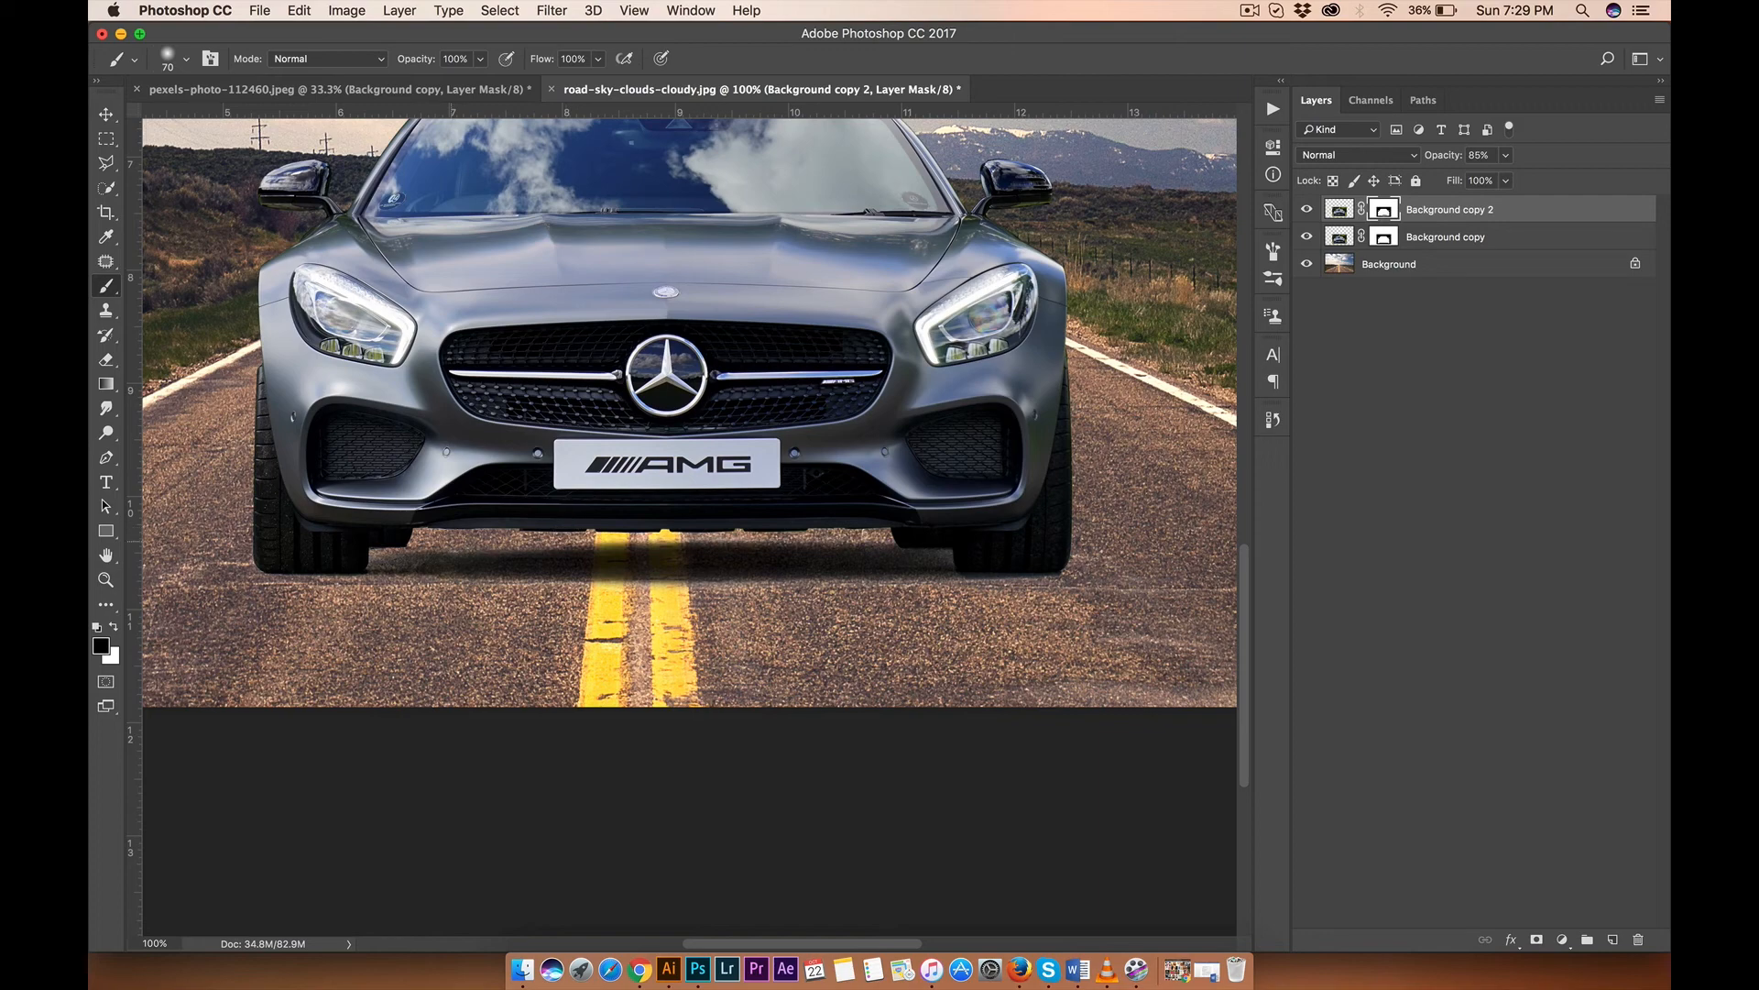
{"action": "left_click", "coordinate": [359, 543], "text": "shift"}
{"action": "key", "text": "super+minus"}
{"action": "key", "text": "super+minus"}
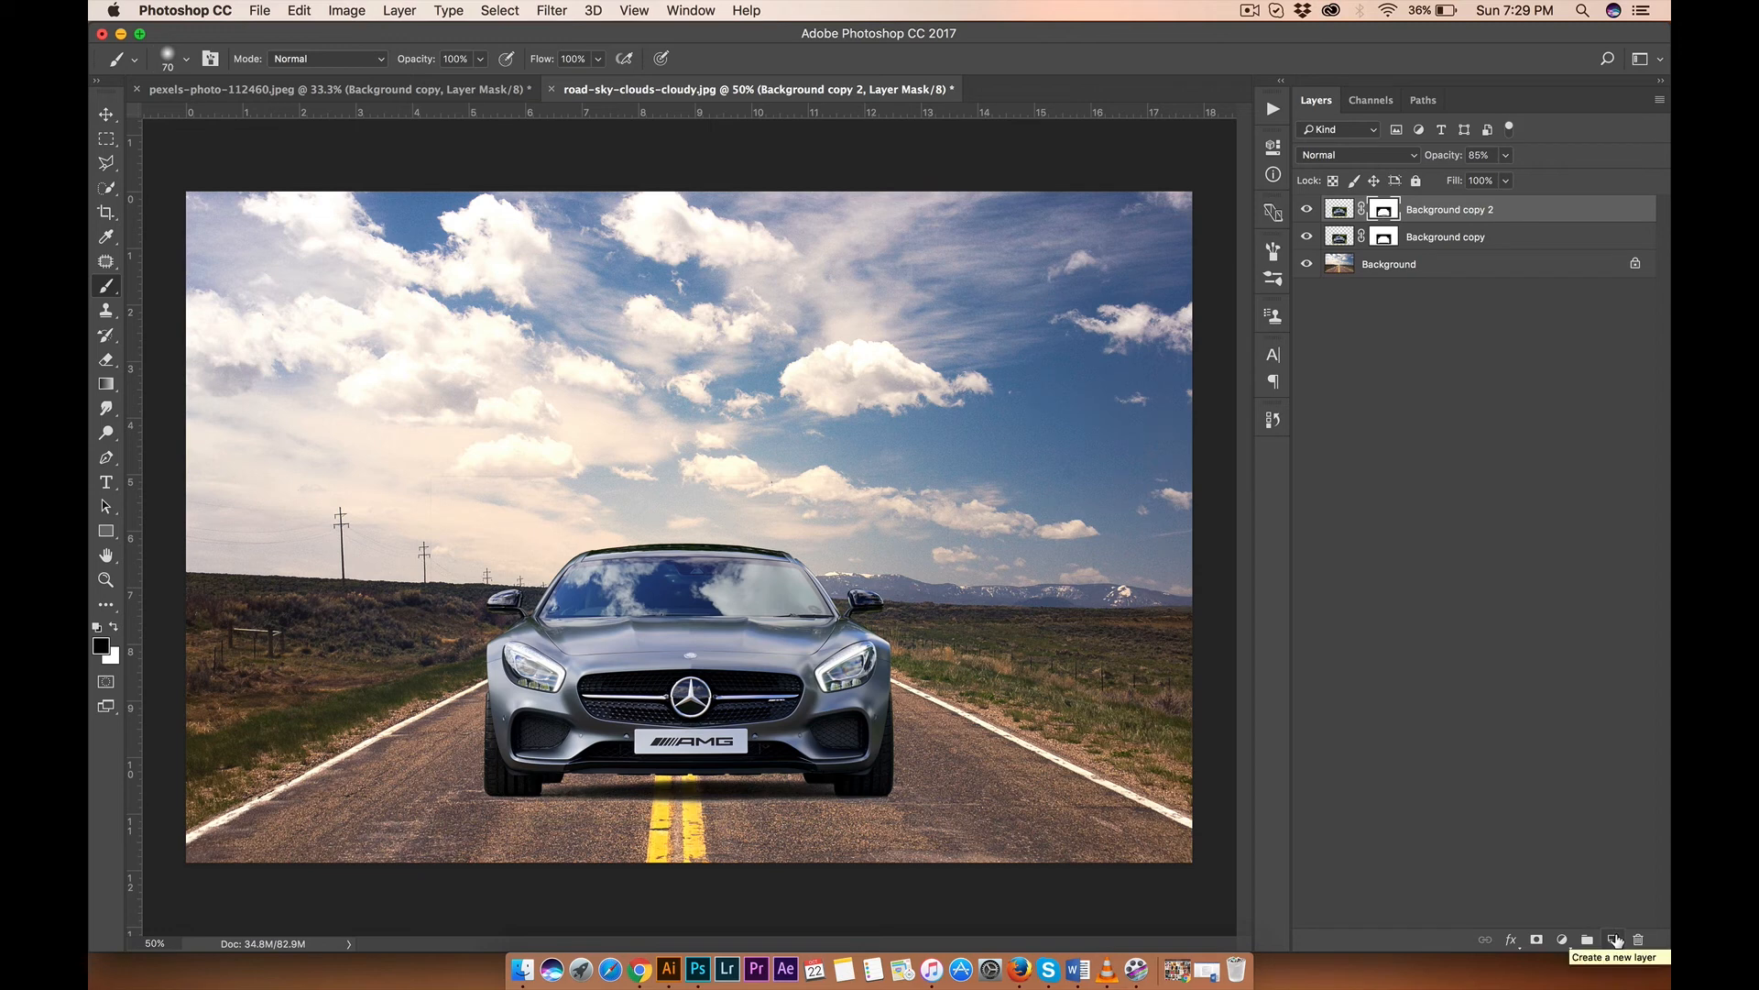
Step: Add a new empty layer above the car layers and set the foreground color to dark blue #00348b
{"action": "left_click", "coordinate": [1616, 940]}
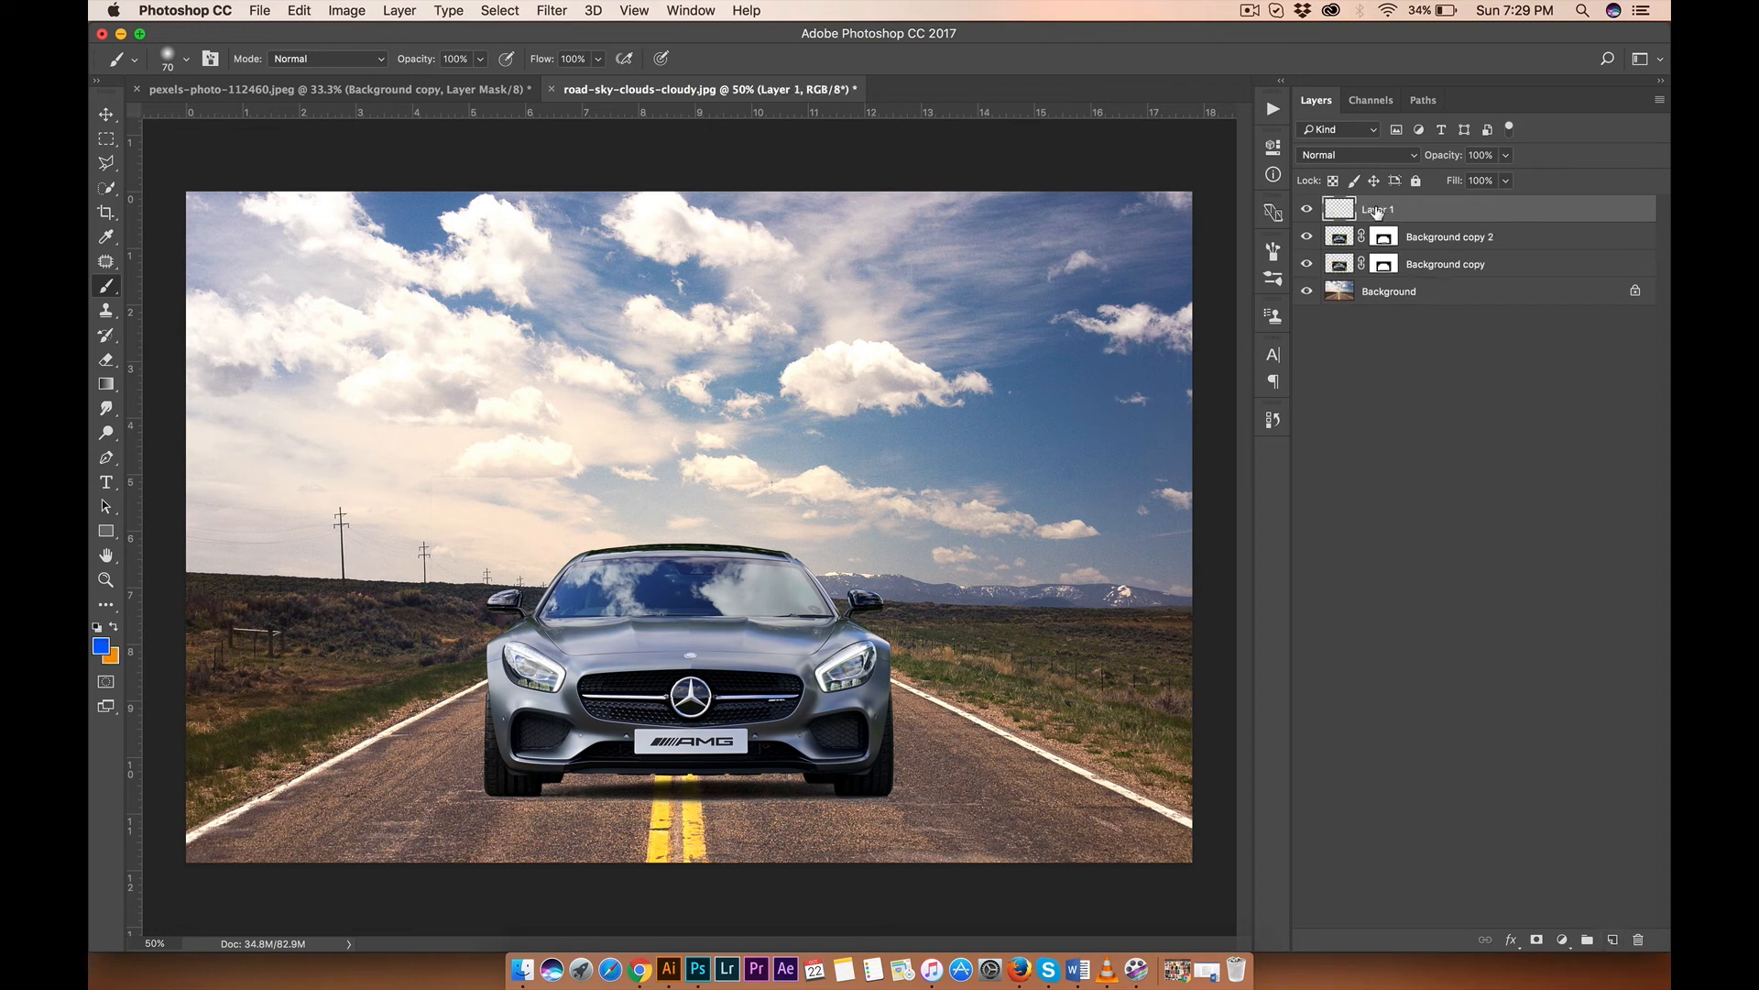
{"action": "left_click", "coordinate": [103, 651]}
{"action": "left_click", "coordinate": [1168, 415]}
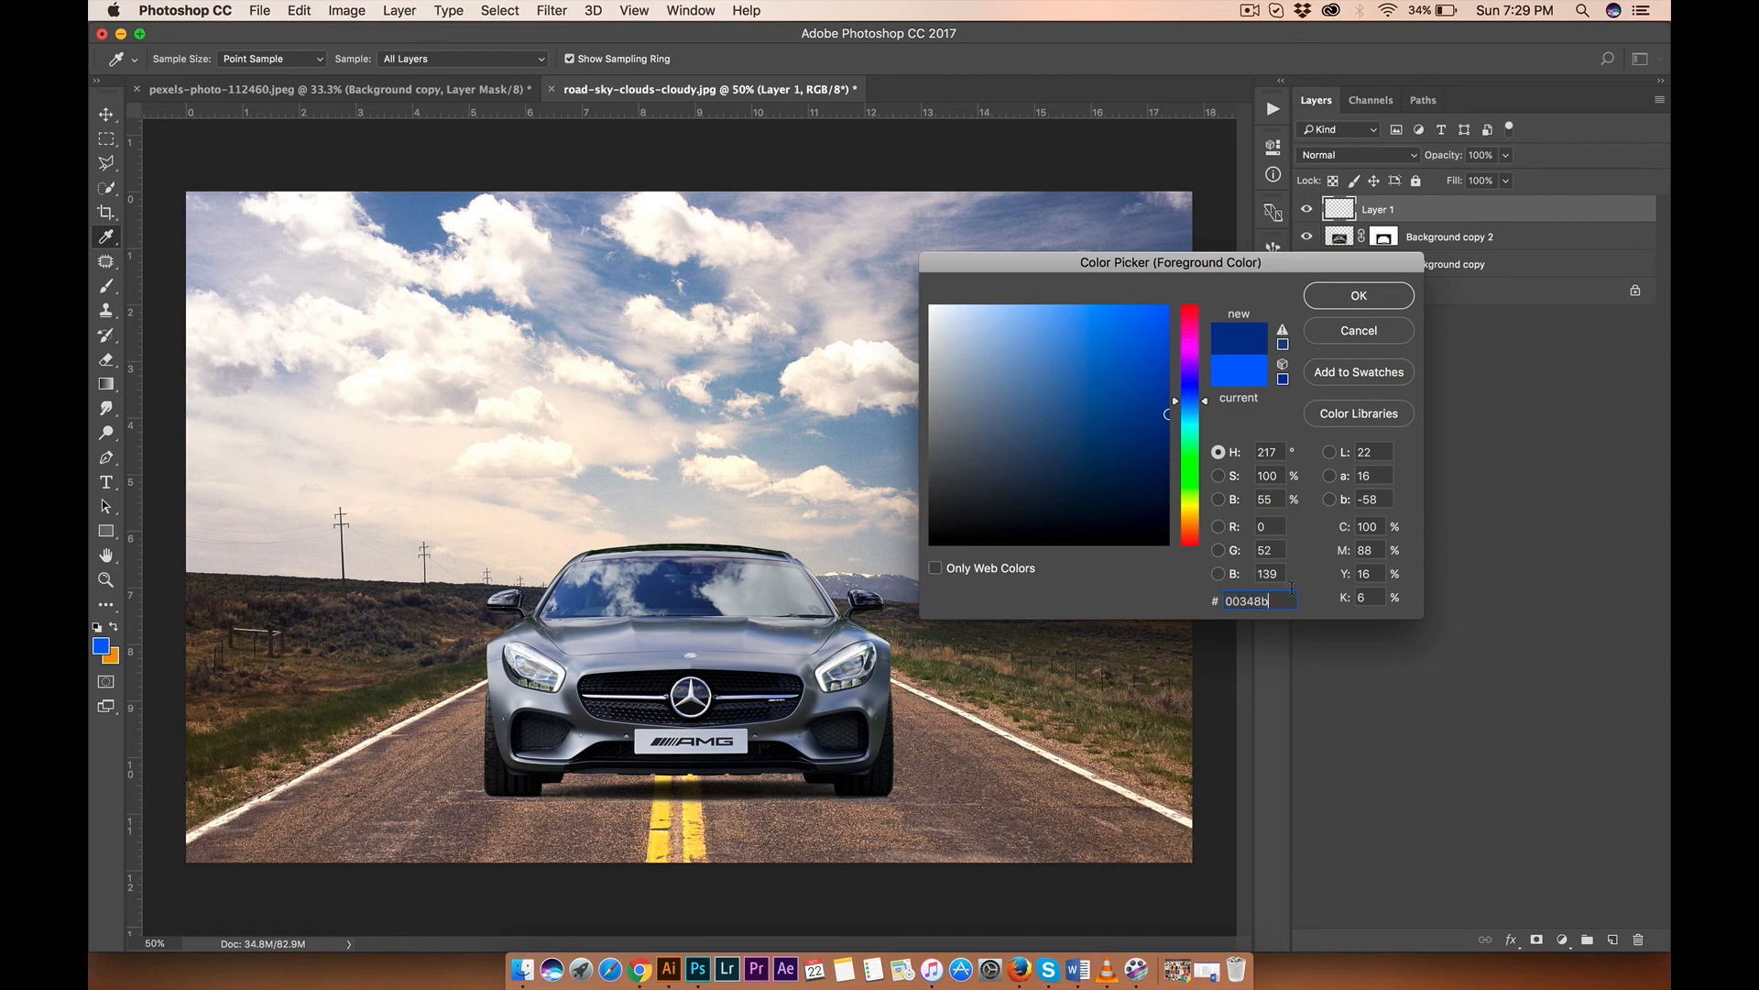
{"action": "left_click_drag", "start_coordinate": [1279, 600], "coordinate": [1191, 597]}
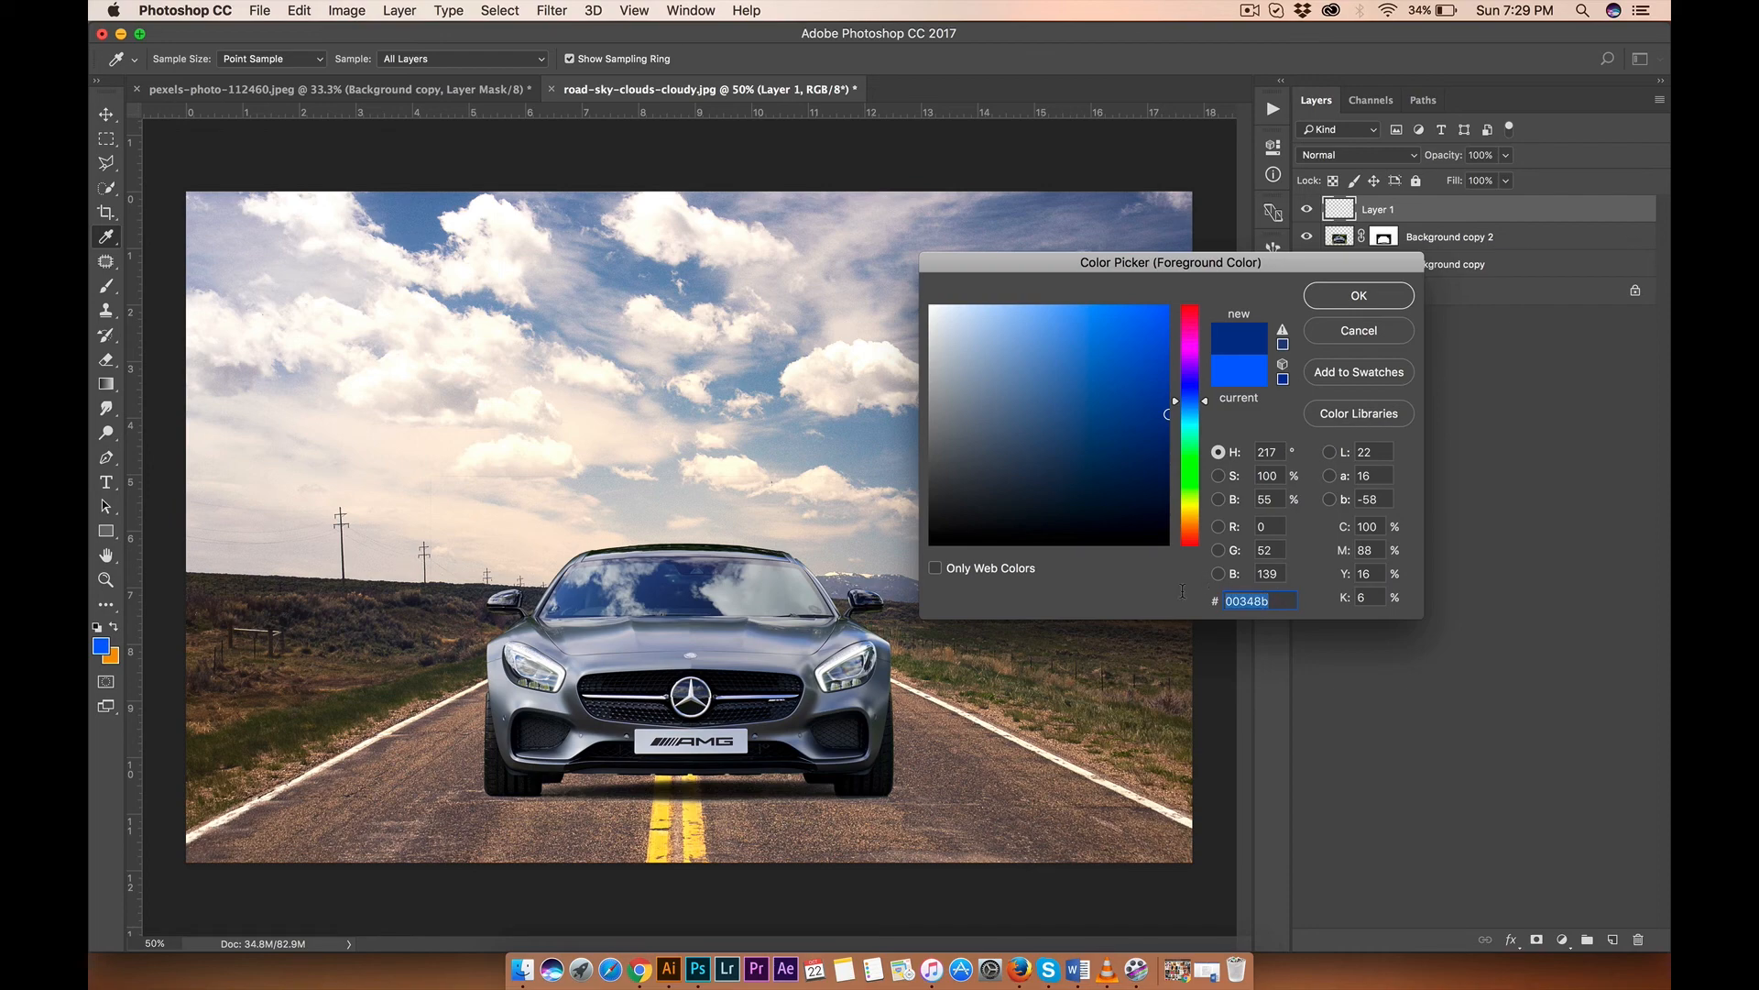
{"action": "left_click", "coordinate": [1353, 302]}
{"action": "key", "text": "b"}
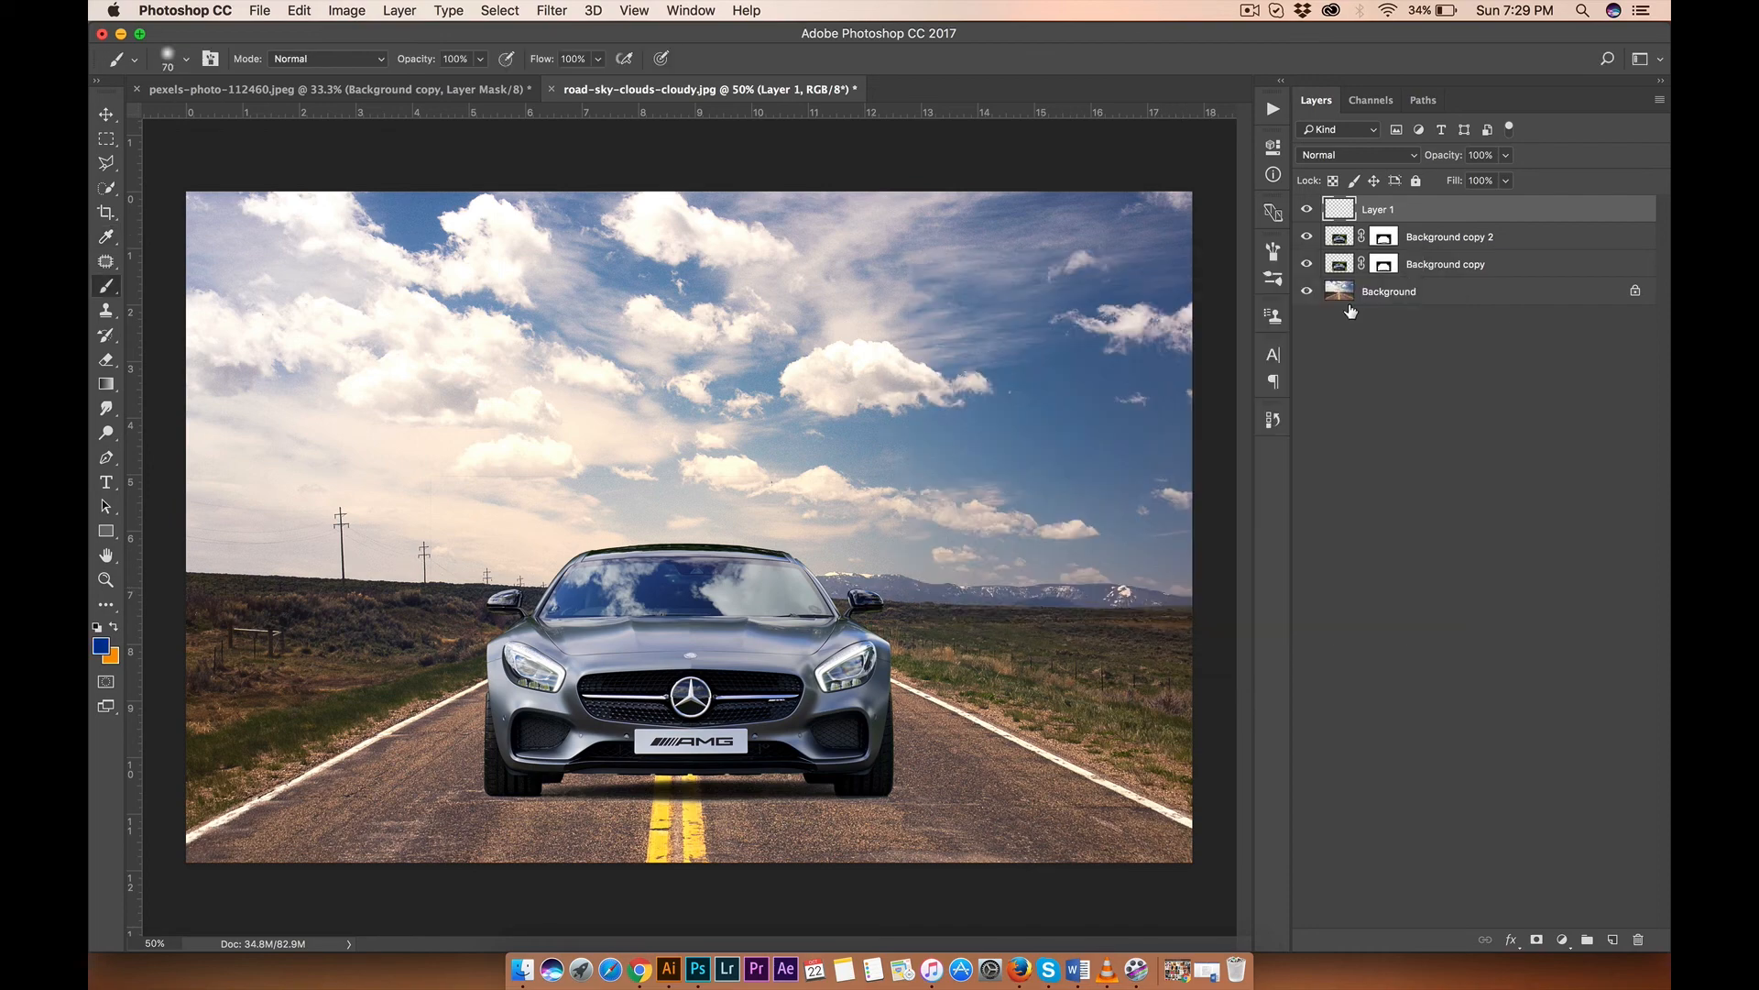
Step: Set the background color to the darker orange #c78300
{"action": "left_click", "coordinate": [109, 659]}
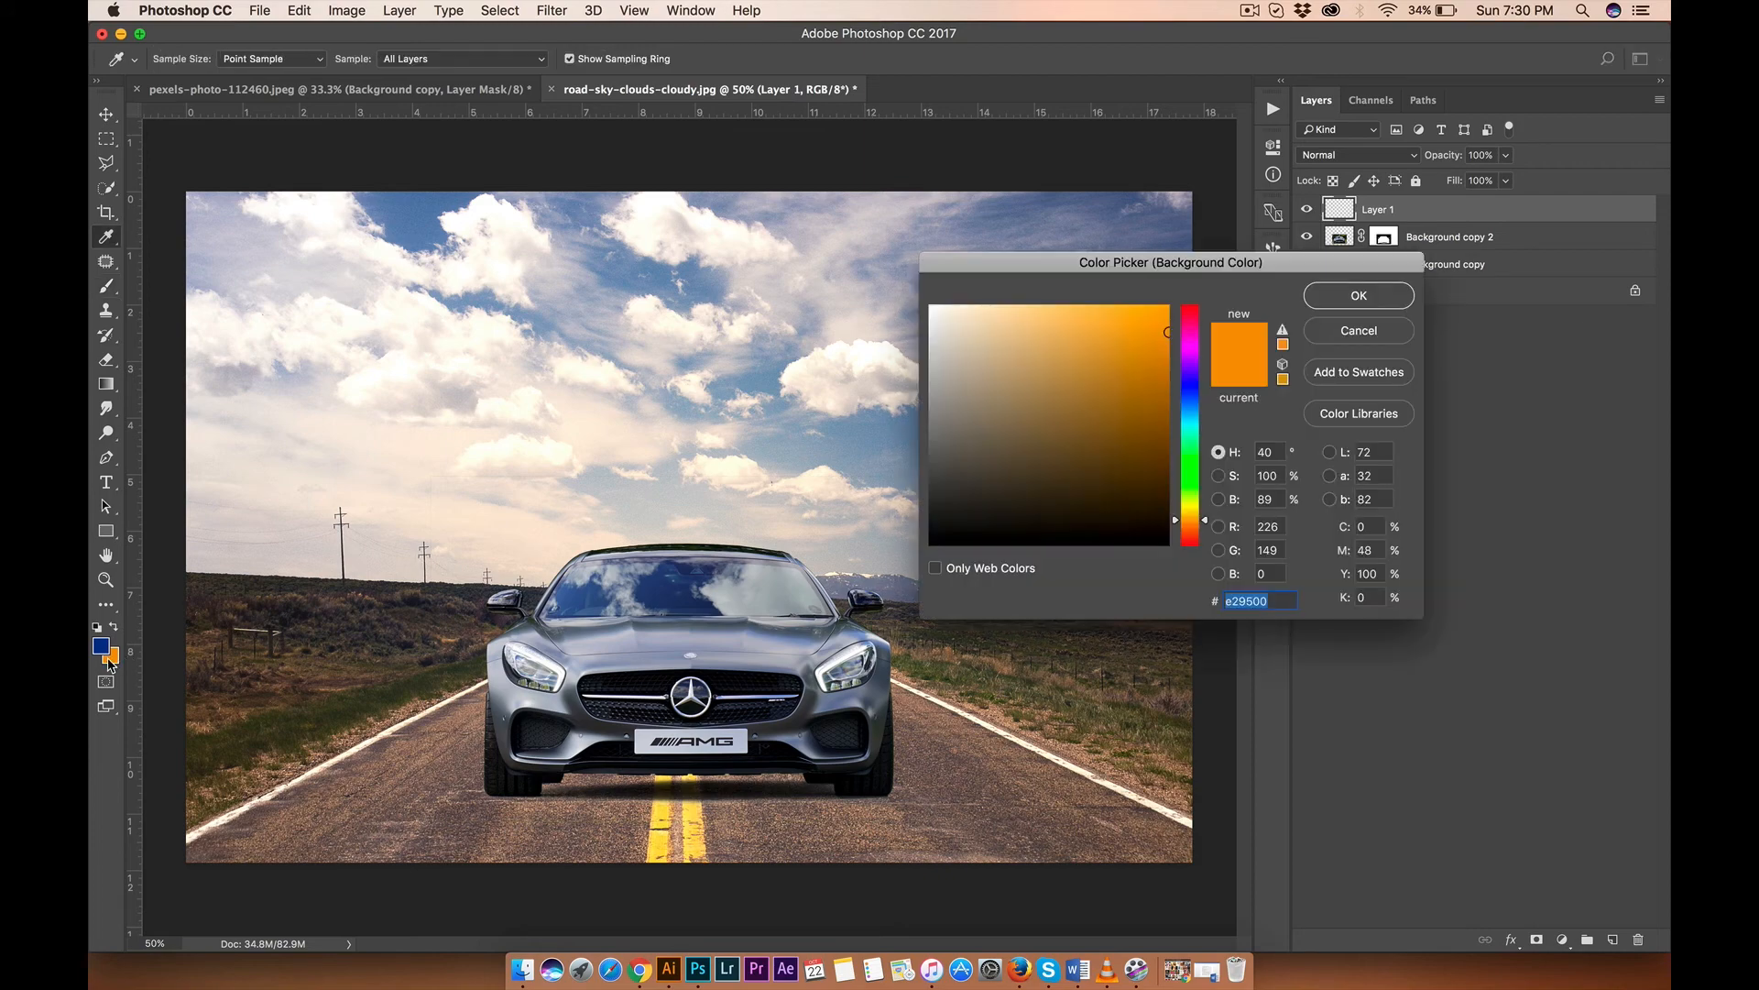
{"action": "left_click_drag", "start_coordinate": [1166, 334], "coordinate": [1191, 358]}
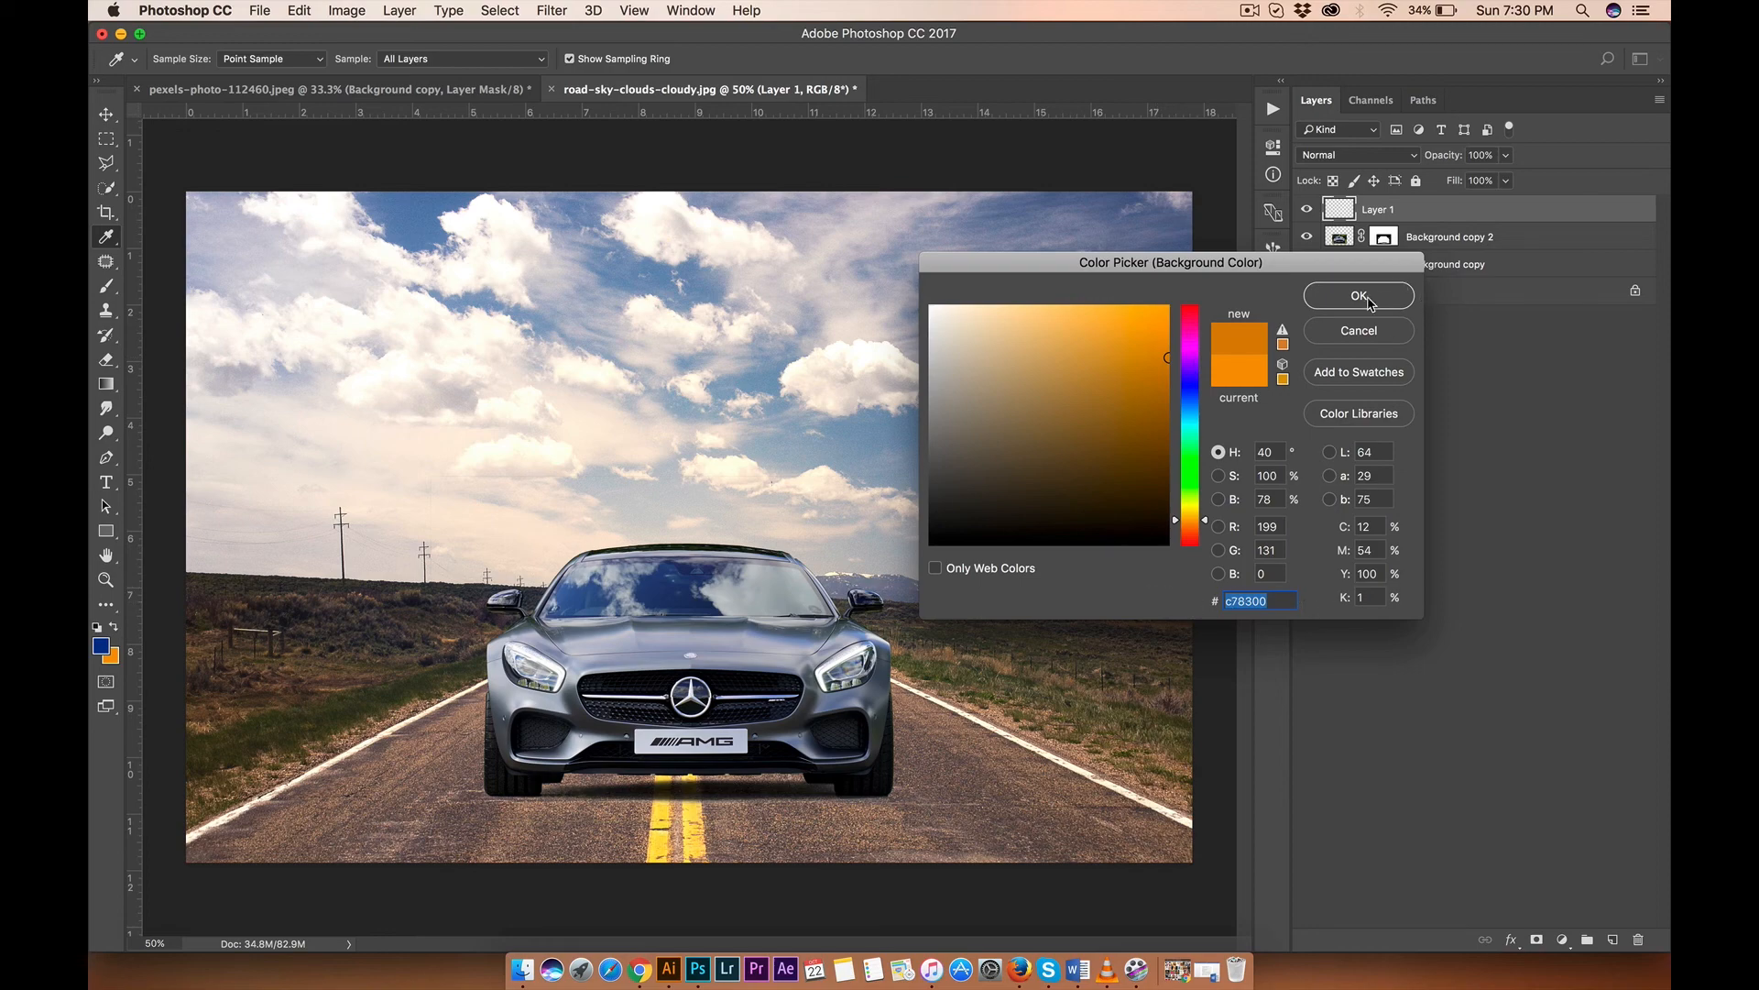
{"action": "left_click", "coordinate": [1369, 302]}
{"action": "left_click", "coordinate": [106, 286]}
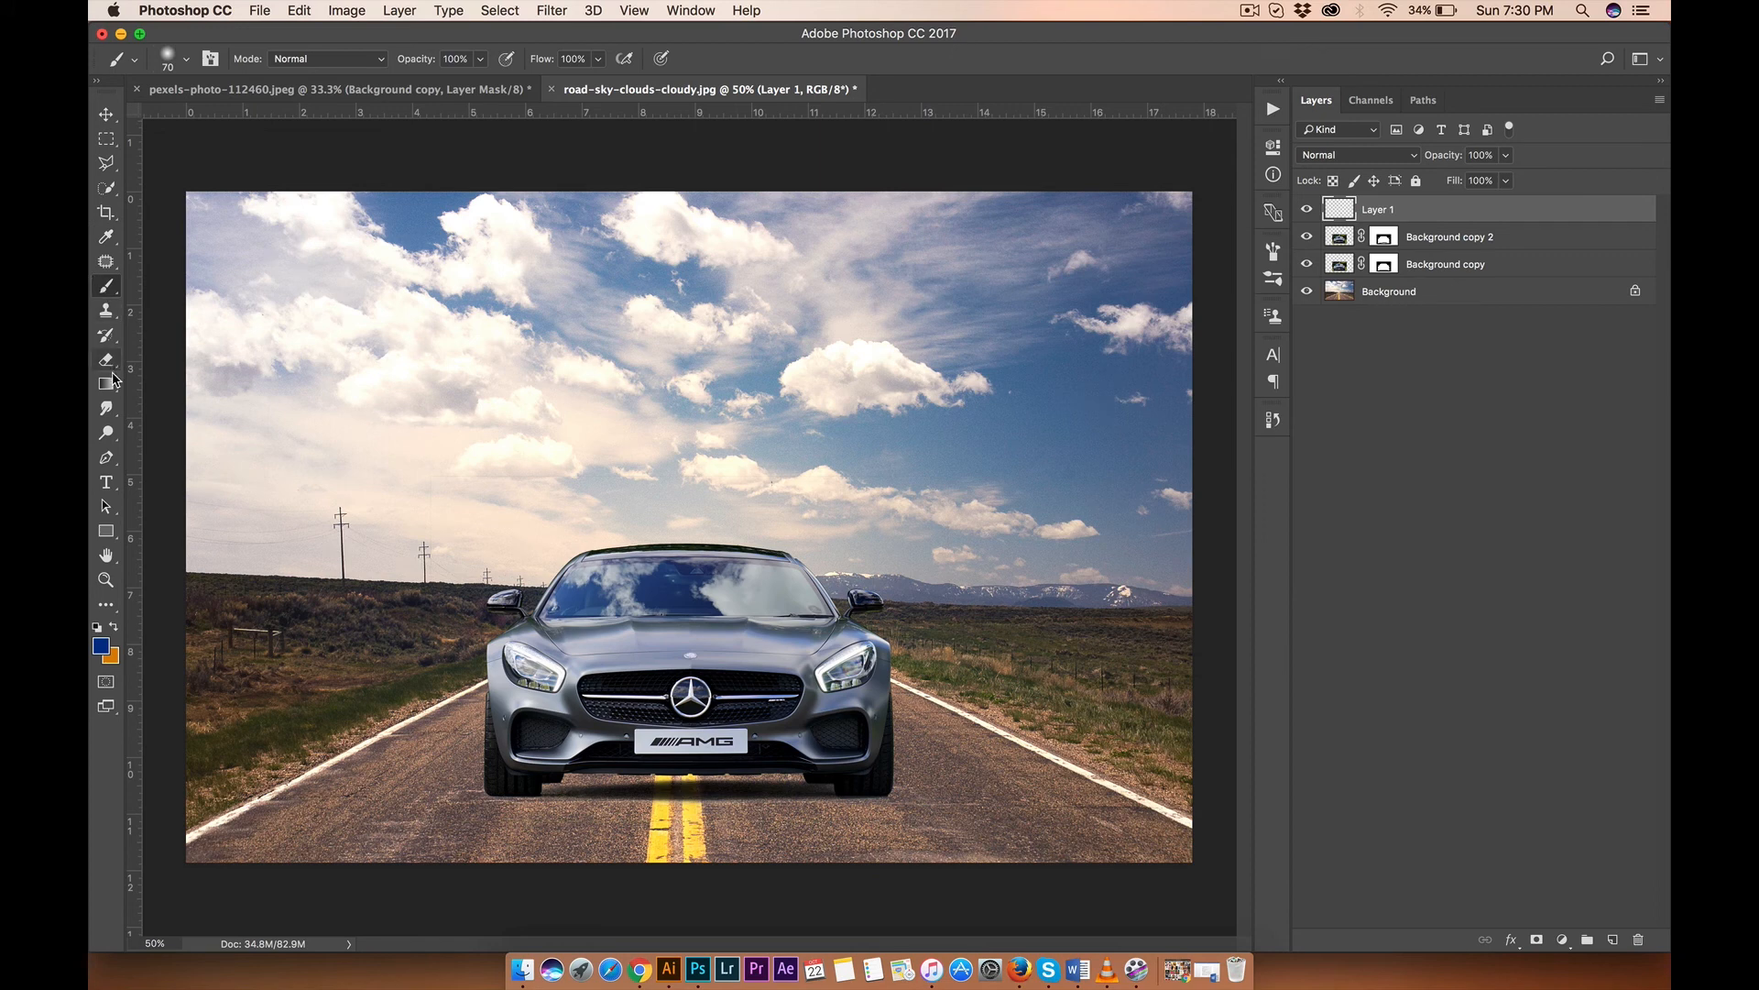
Step: Fill the new layer with a vertical linear gradient from blue at the sky to orange at the road, in Normal mode at 100% opacity
{"action": "left_click", "coordinate": [108, 383]}
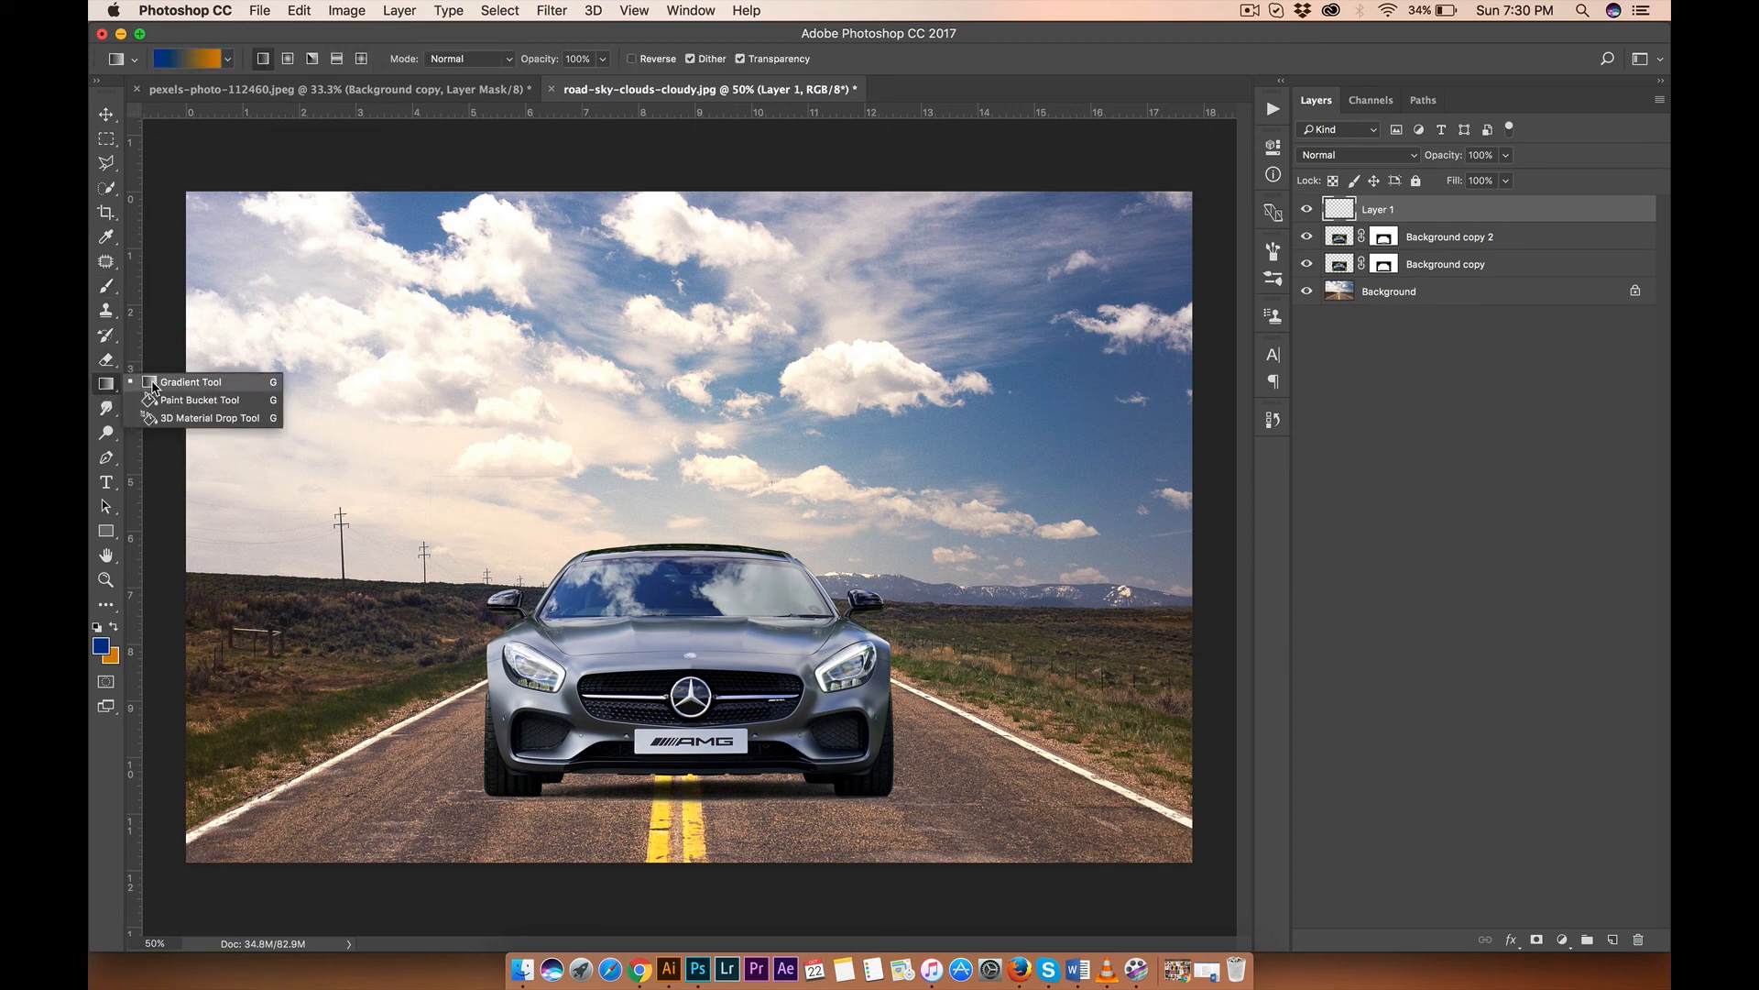
{"action": "left_click", "coordinate": [154, 385]}
{"action": "left_click", "coordinate": [107, 392]}
{"action": "left_click", "coordinate": [181, 389]}
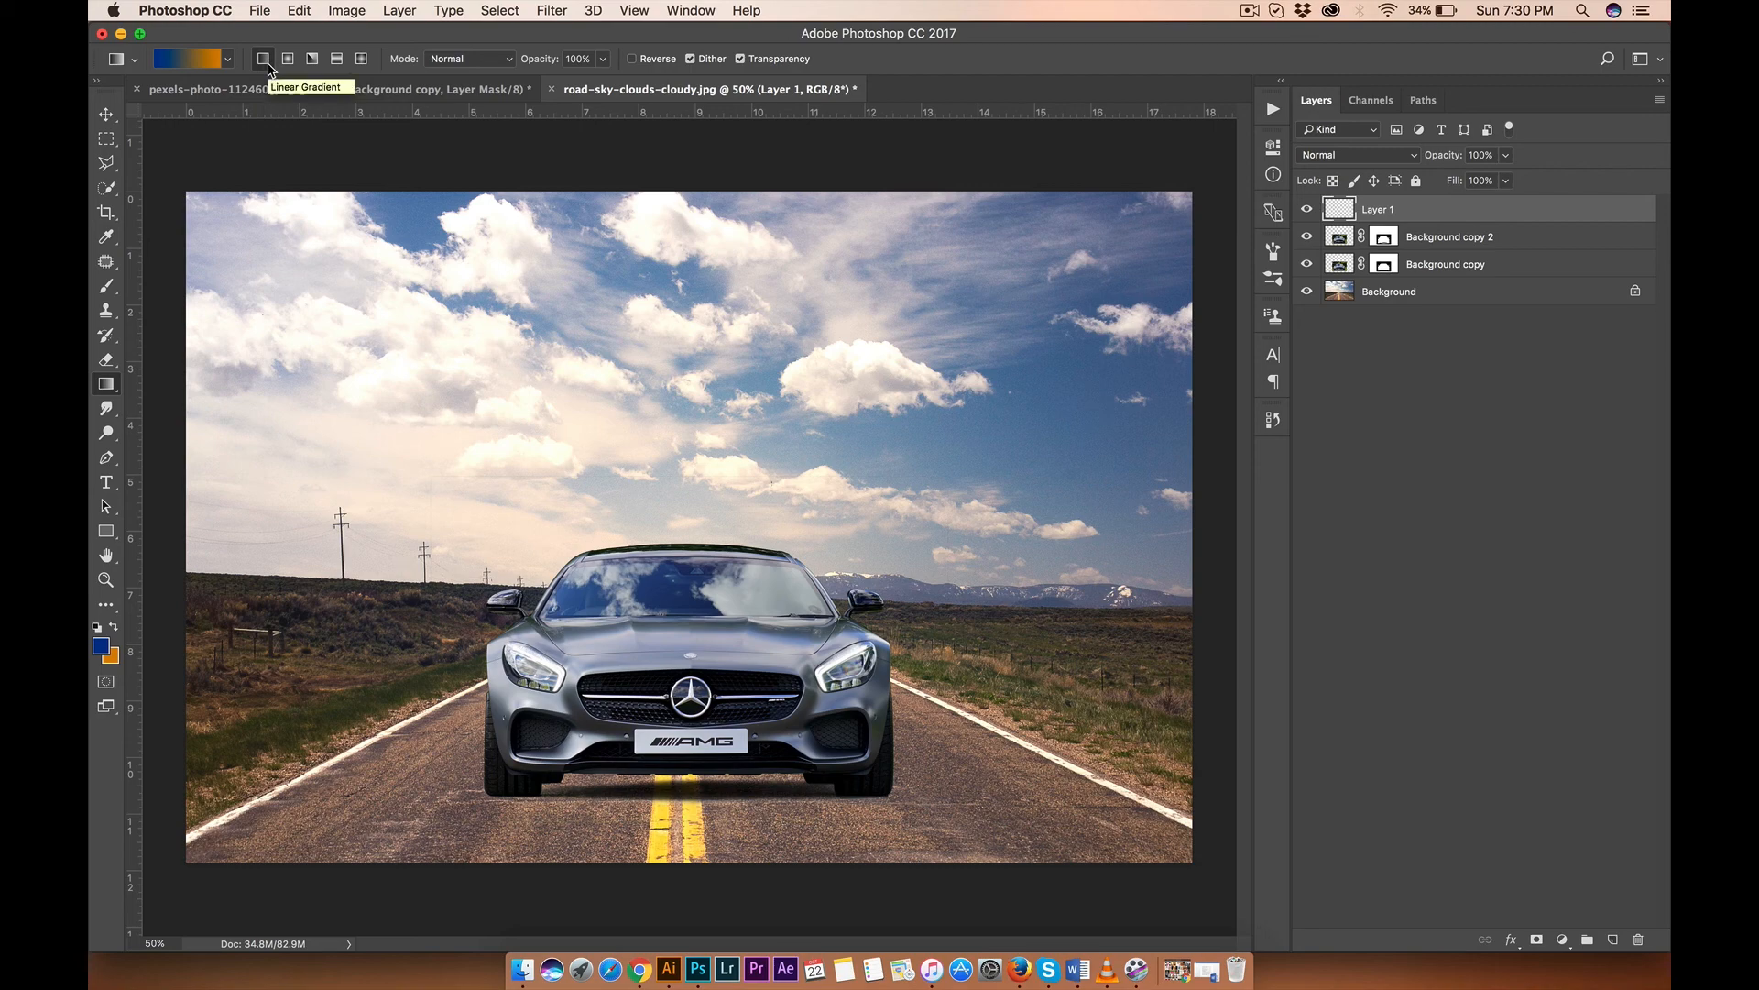
{"action": "left_click", "coordinate": [449, 60]}
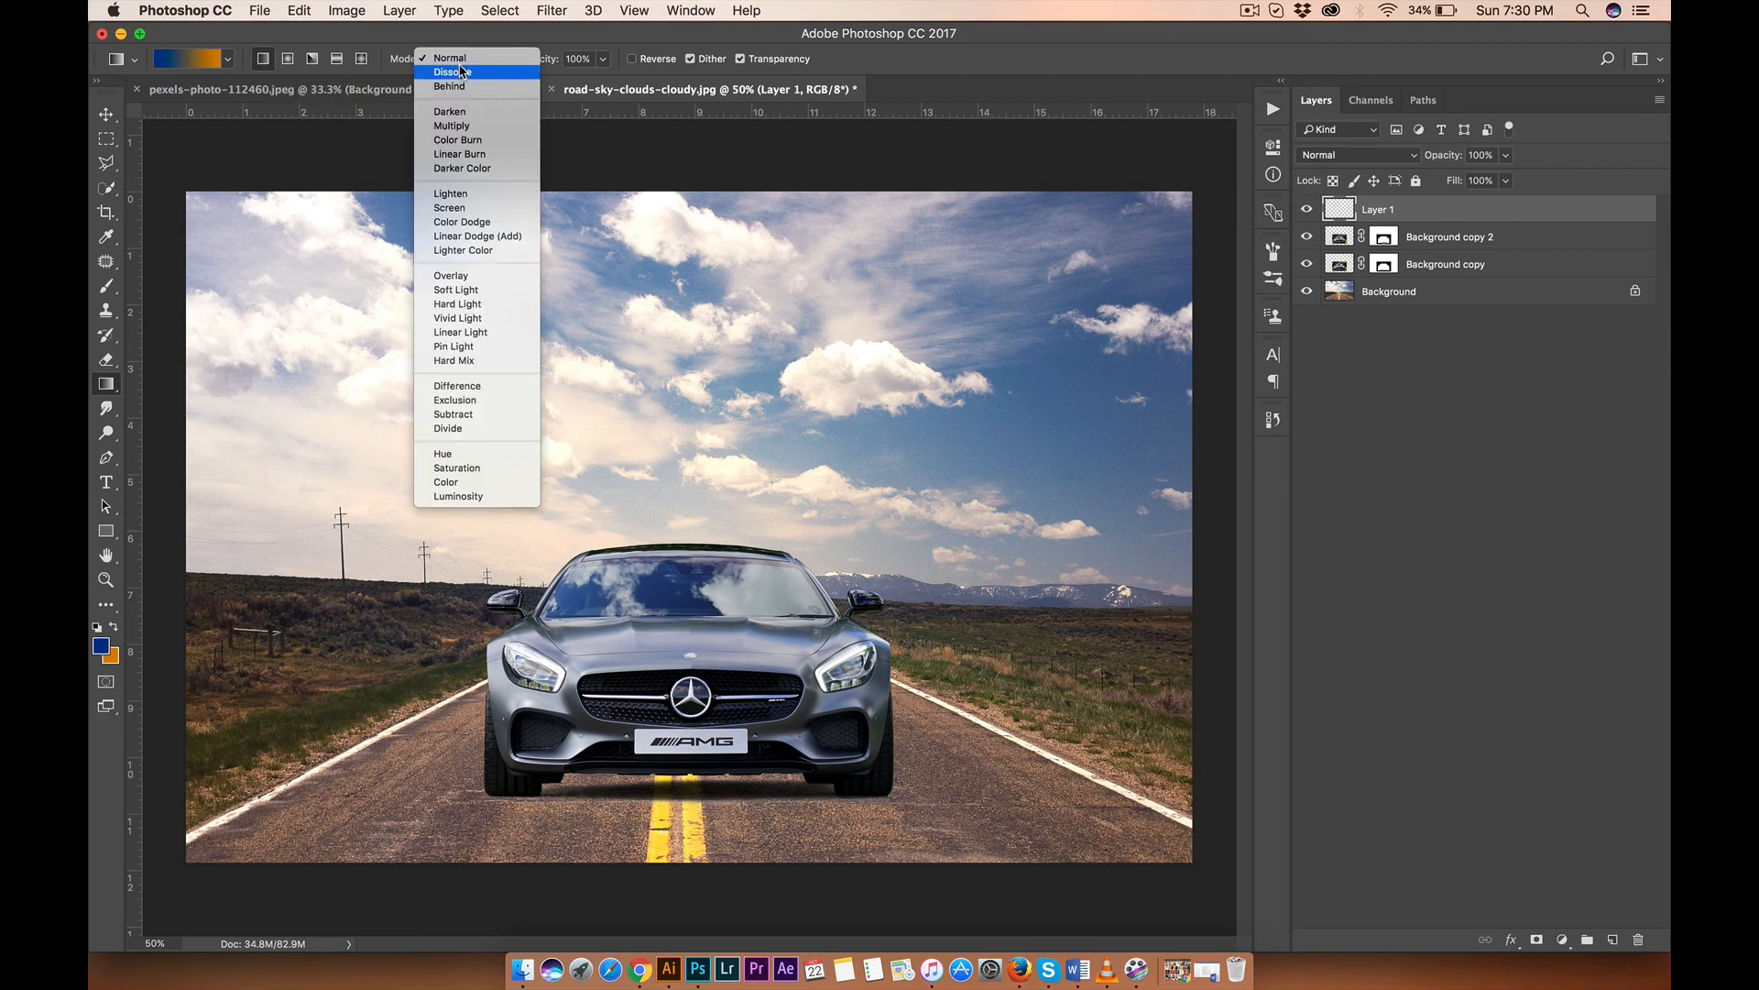
{"action": "left_click", "coordinate": [449, 57]}
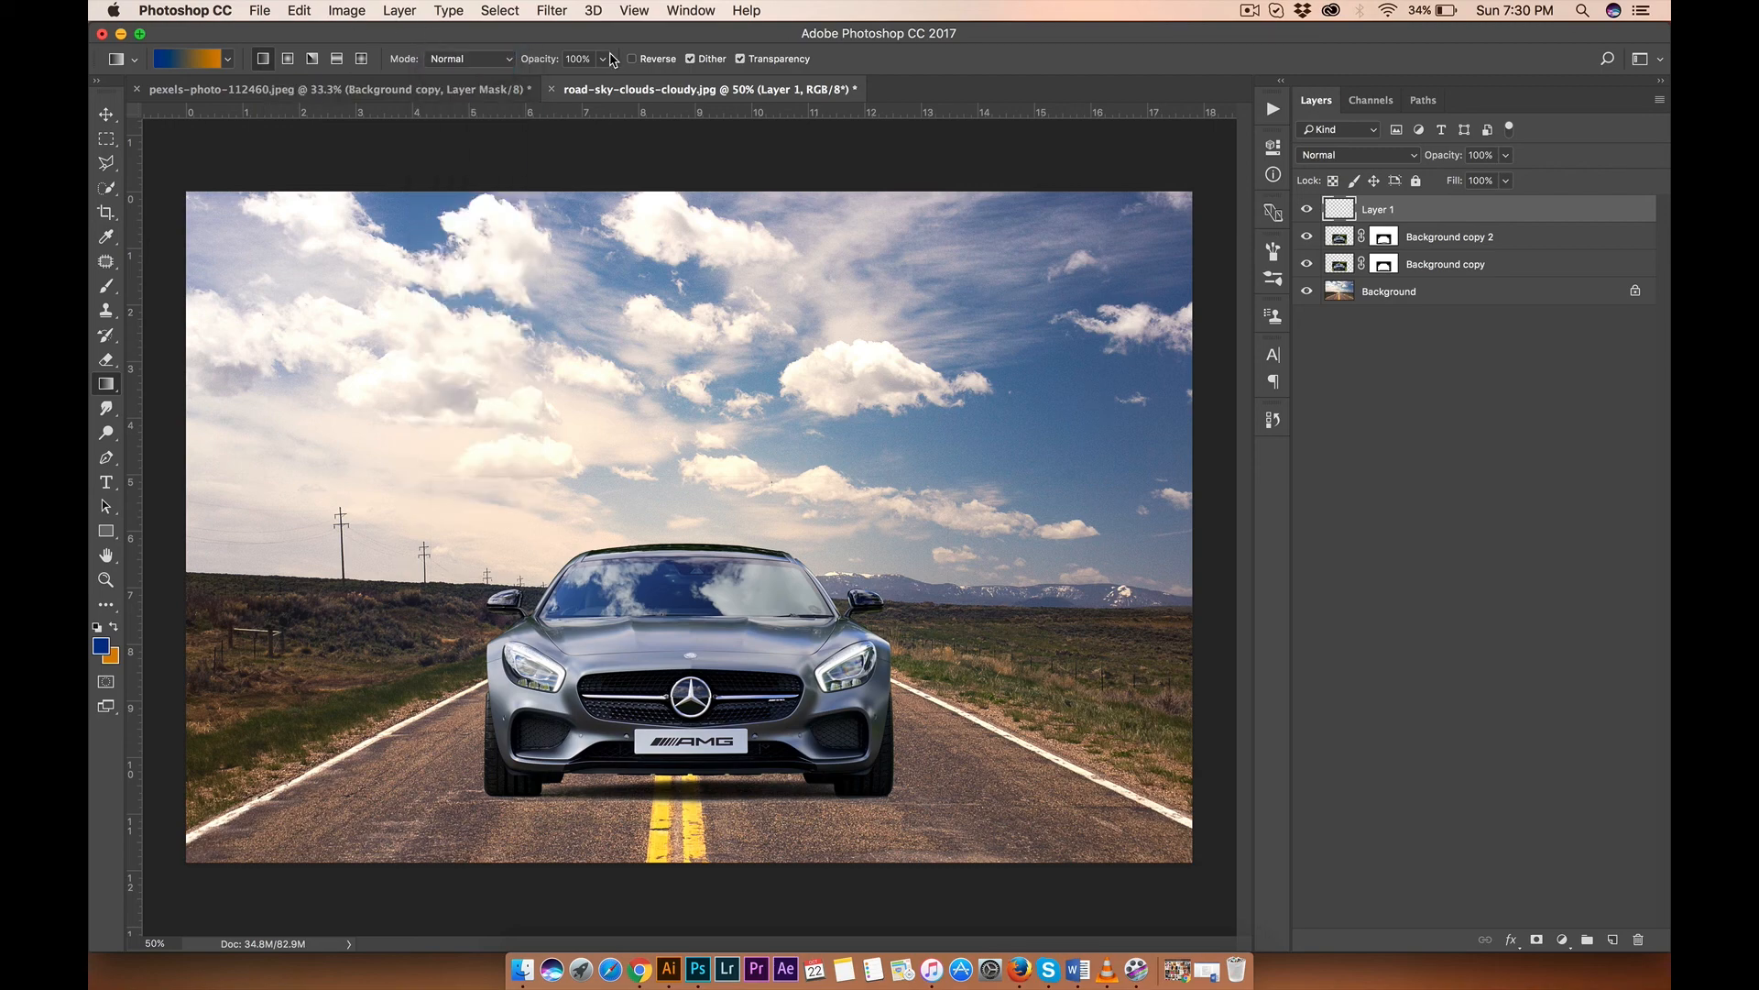
{"action": "left_click", "coordinate": [603, 59]}
{"action": "left_click", "coordinate": [672, 37]}
{"action": "left_click_drag", "start_coordinate": [692, 171], "coordinate": [690, 912]}
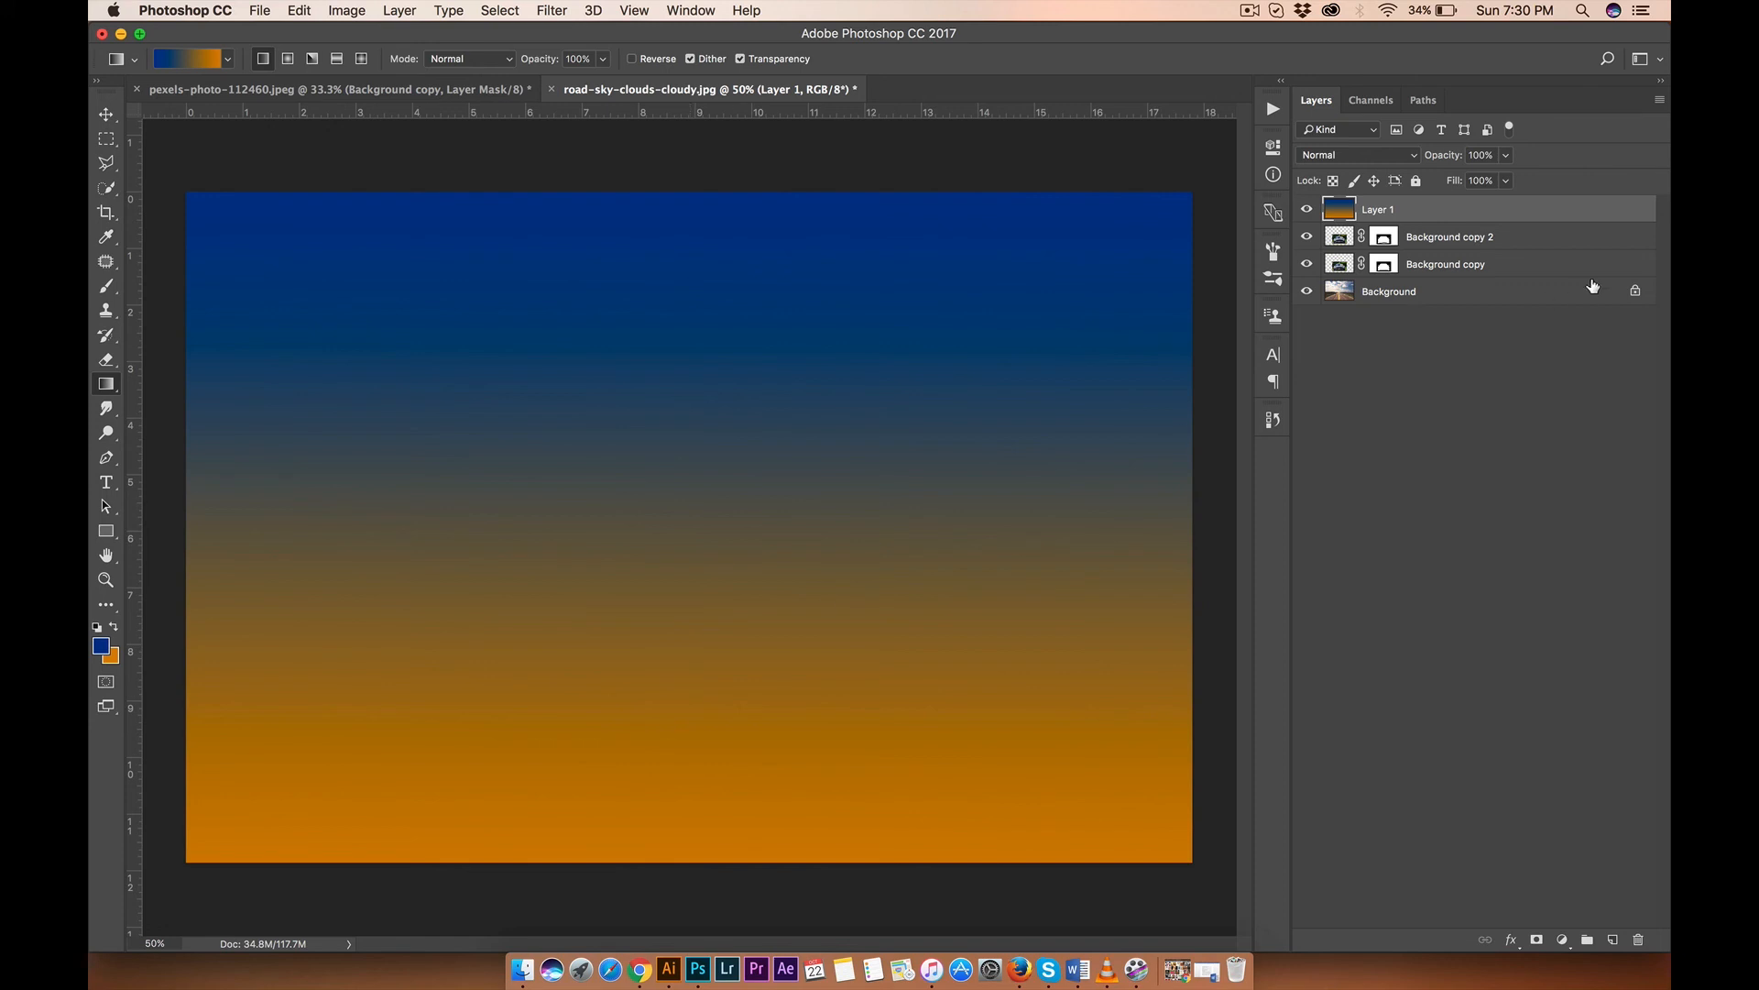
Step: Blend the gradient layer in Overlay mode at 50% opacity and compare the image with and without it
{"action": "left_click", "coordinate": [1358, 157]}
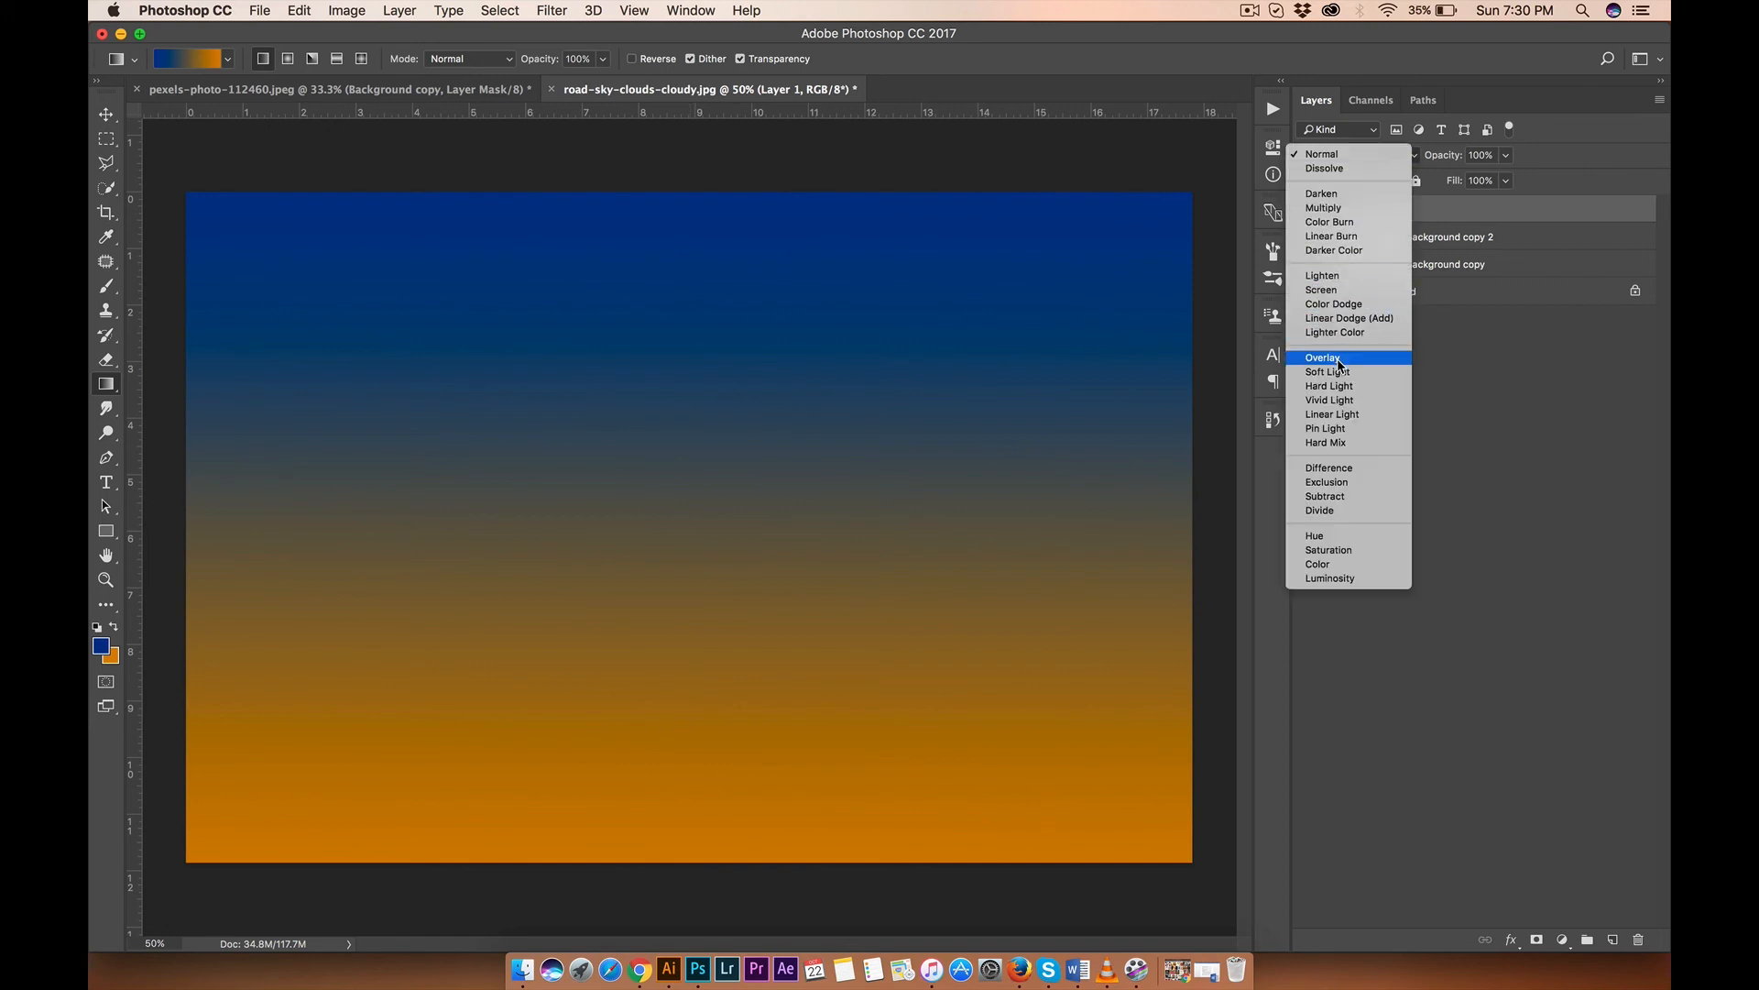
{"action": "left_click", "coordinate": [1338, 359]}
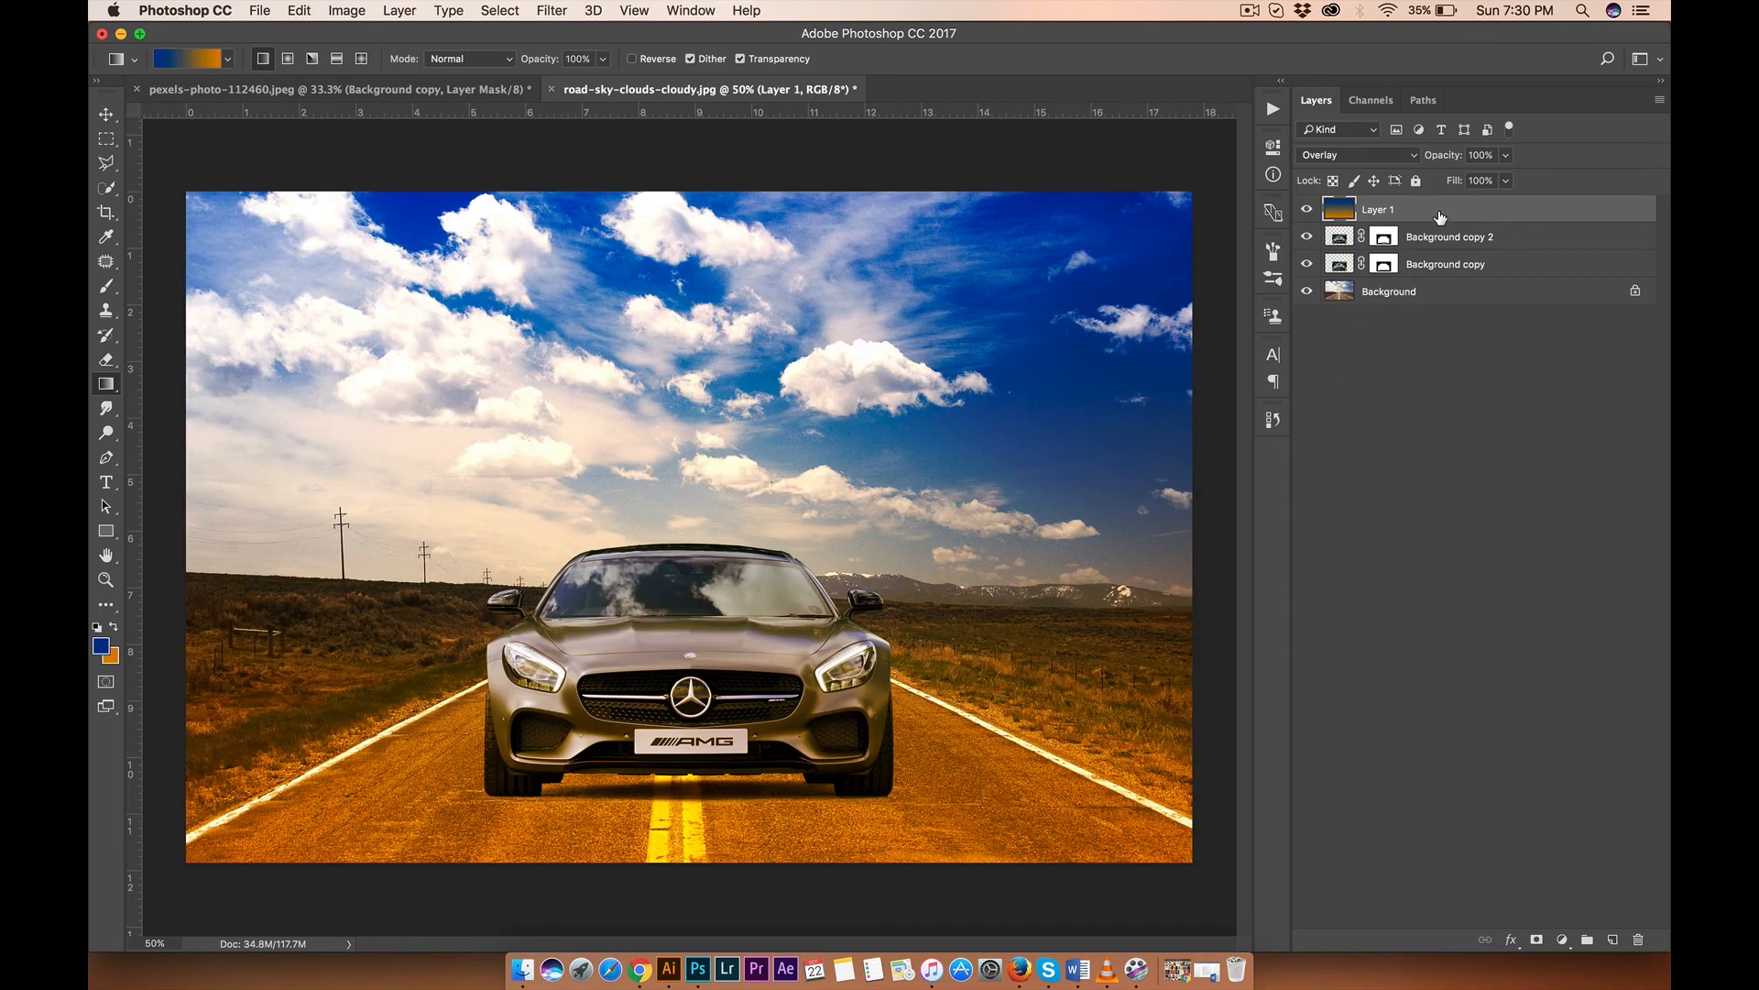
{"action": "left_click_drag", "start_coordinate": [1452, 157], "coordinate": [1420, 164]}
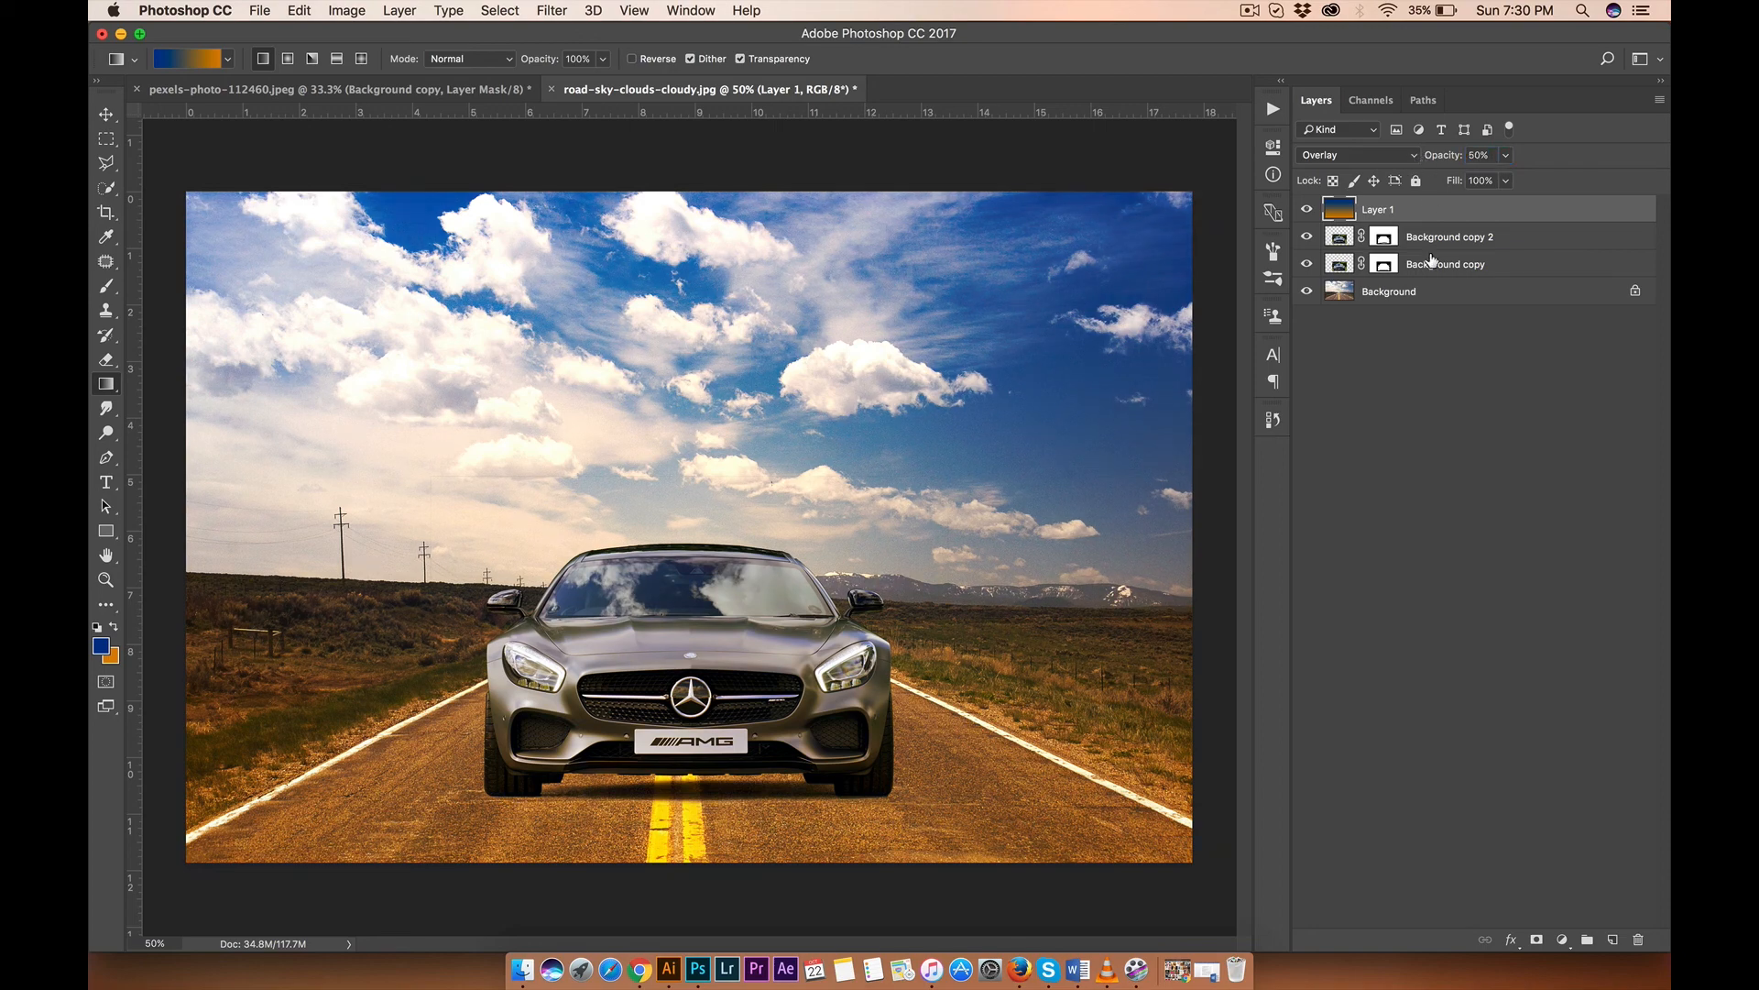
{"action": "left_click", "coordinate": [1311, 216]}
{"action": "left_click", "coordinate": [1311, 216]}
{"action": "left_click", "coordinate": [1311, 216]}
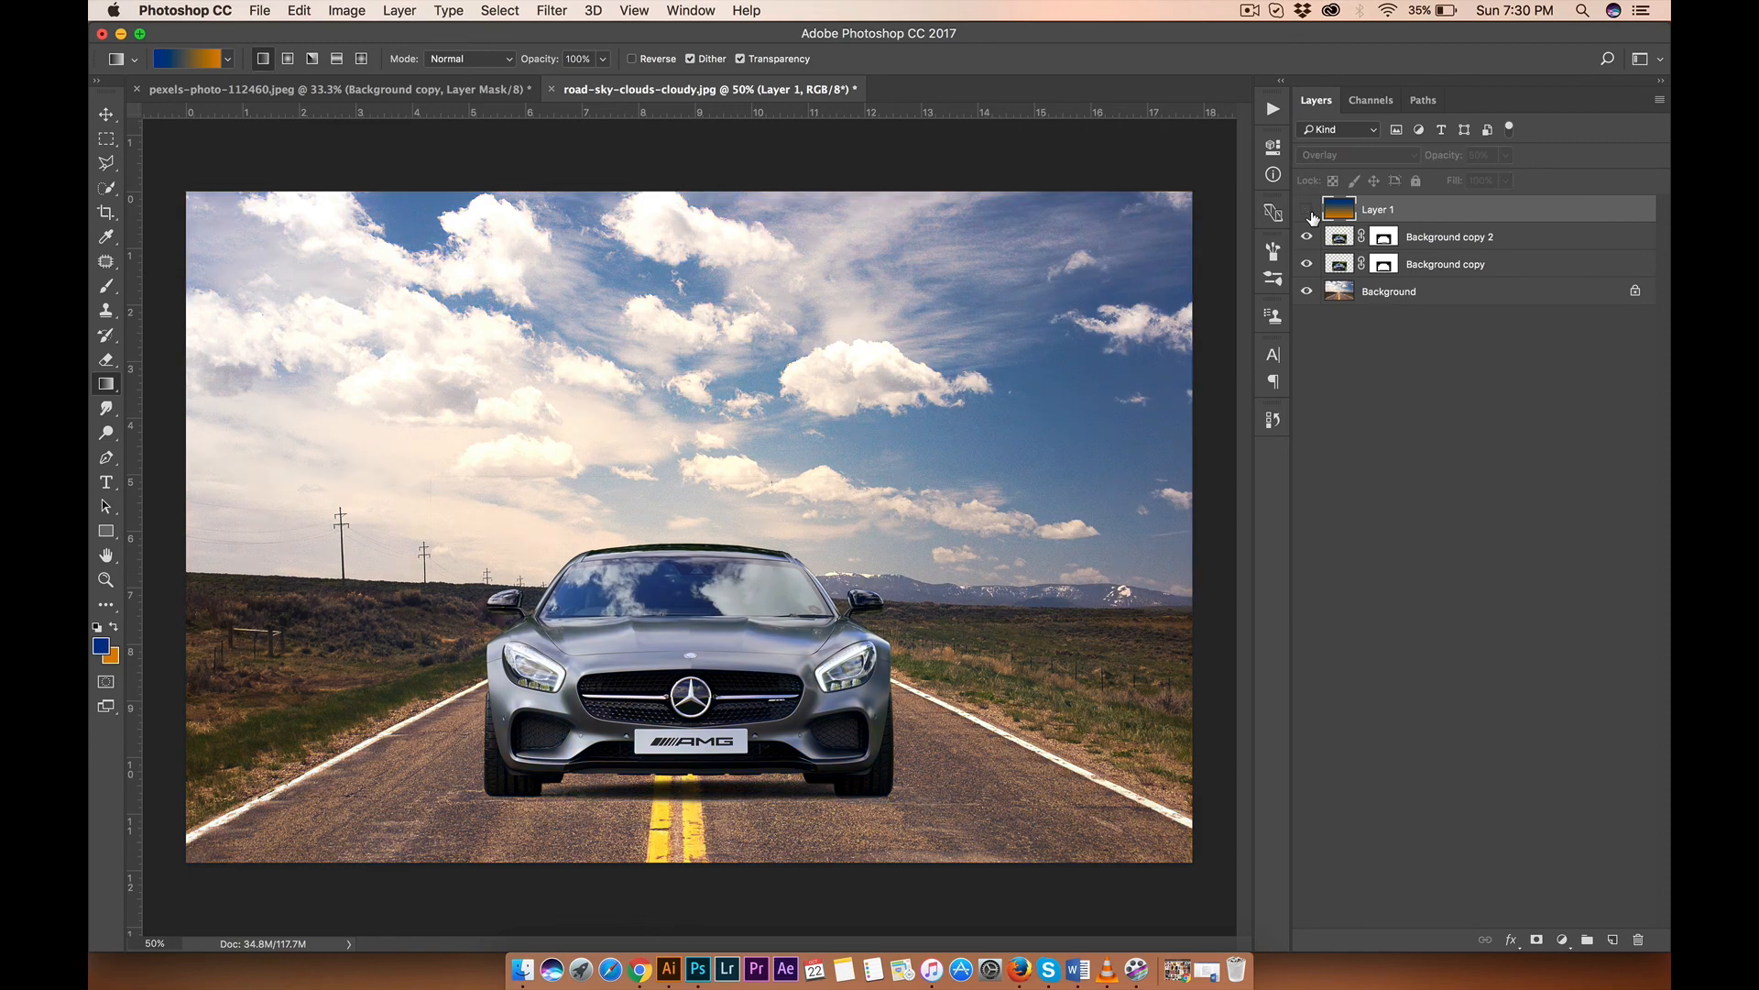
{"action": "left_click", "coordinate": [1312, 216]}
Step: Select the gradient layer, Layer 1, at the head of the layer stack
{"action": "key", "text": "super+minus"}
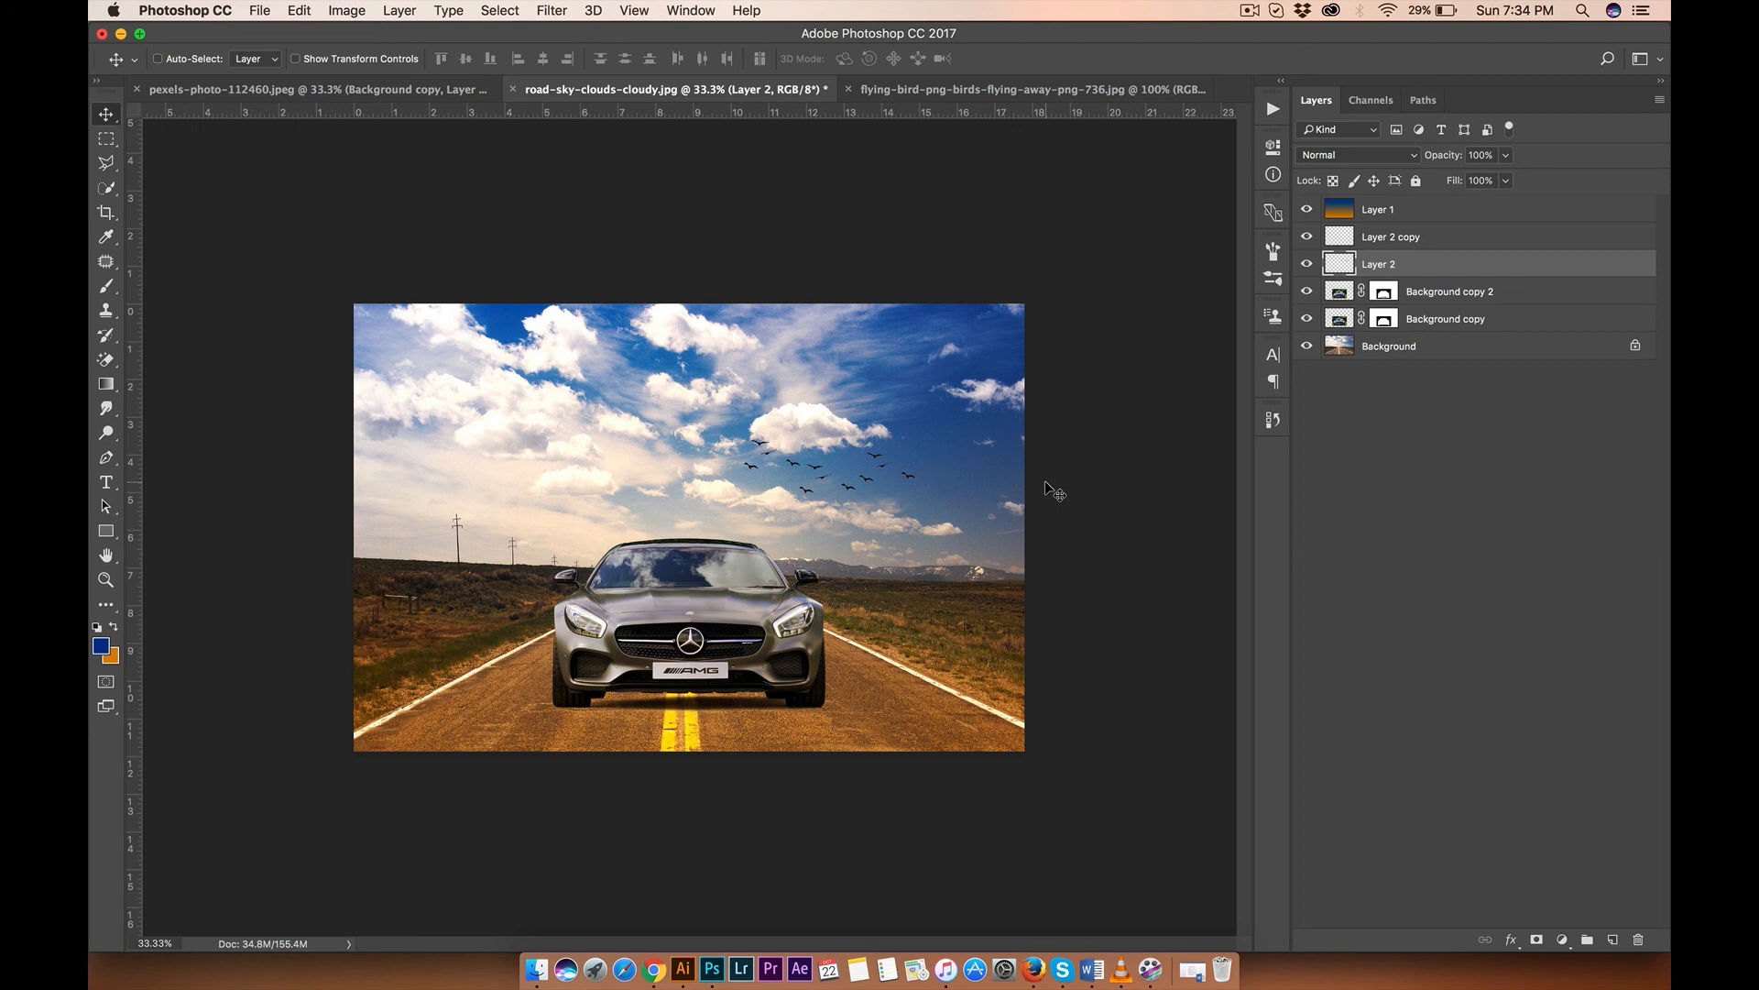
{"action": "left_click", "coordinate": [1406, 211]}
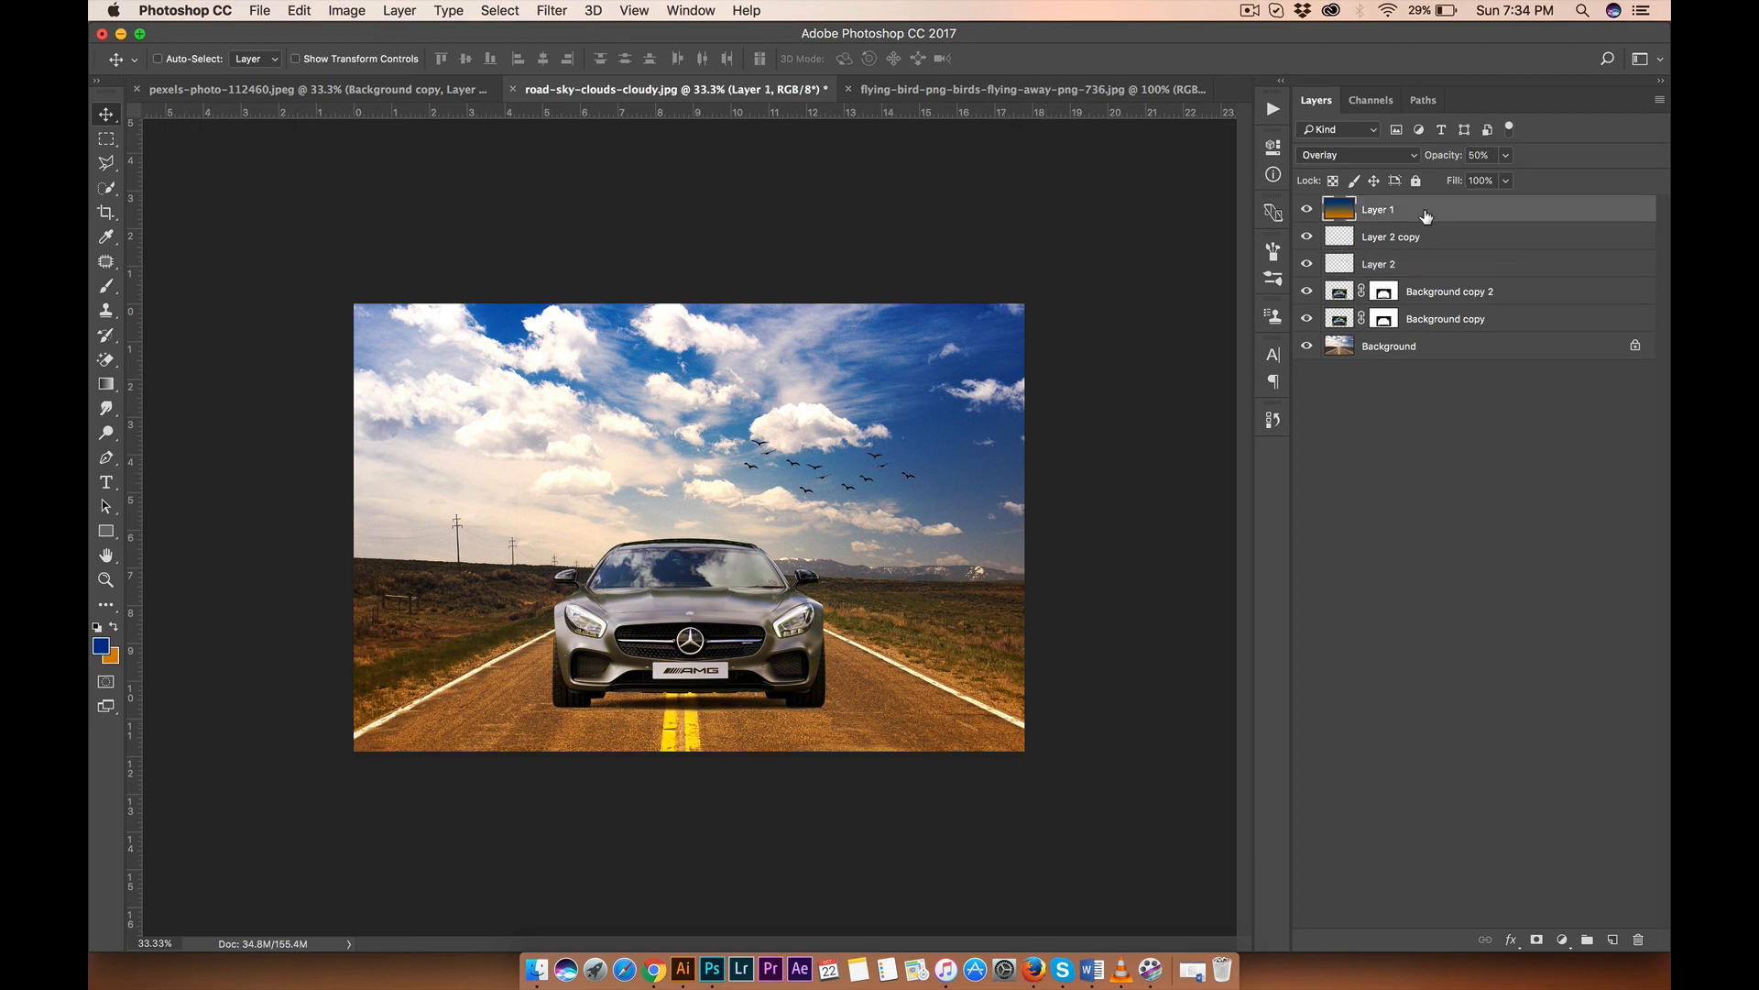